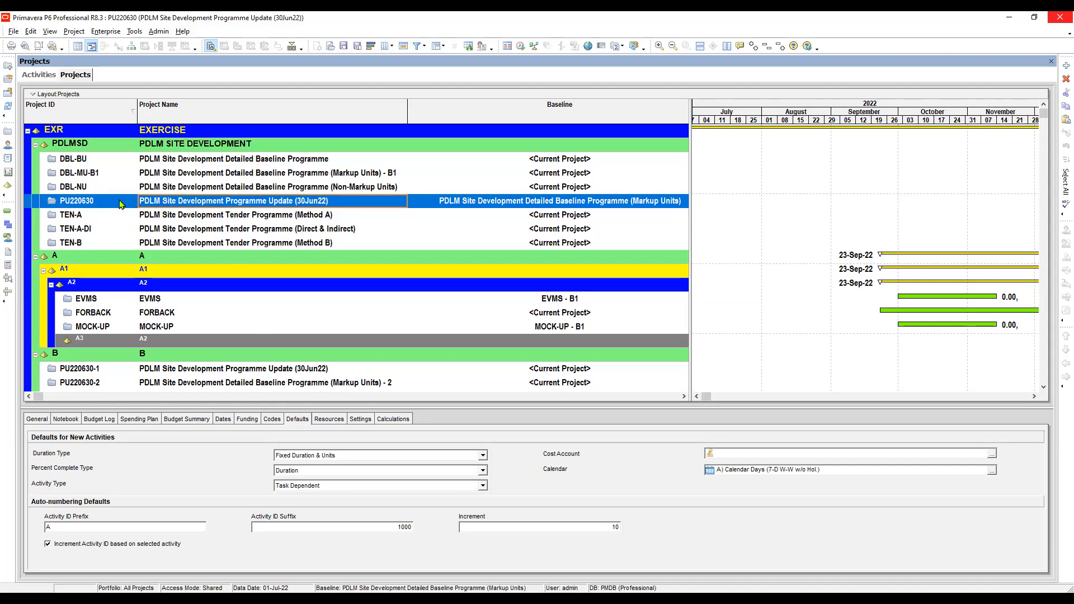
Step: Examine project PU220630's ID, name and assigned baseline, widening the project table
click(118, 202)
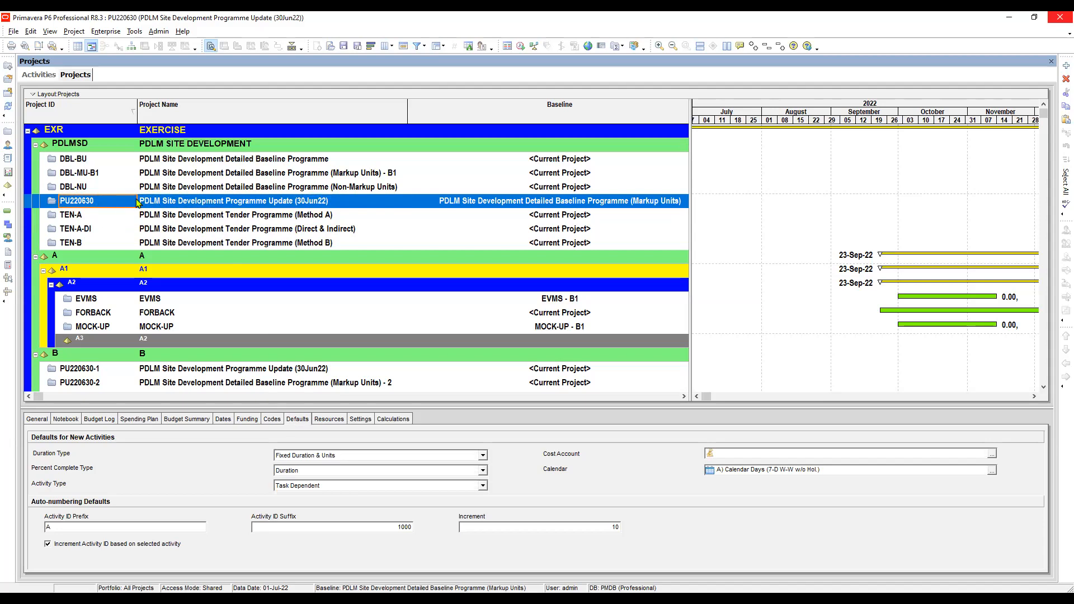
click(161, 204)
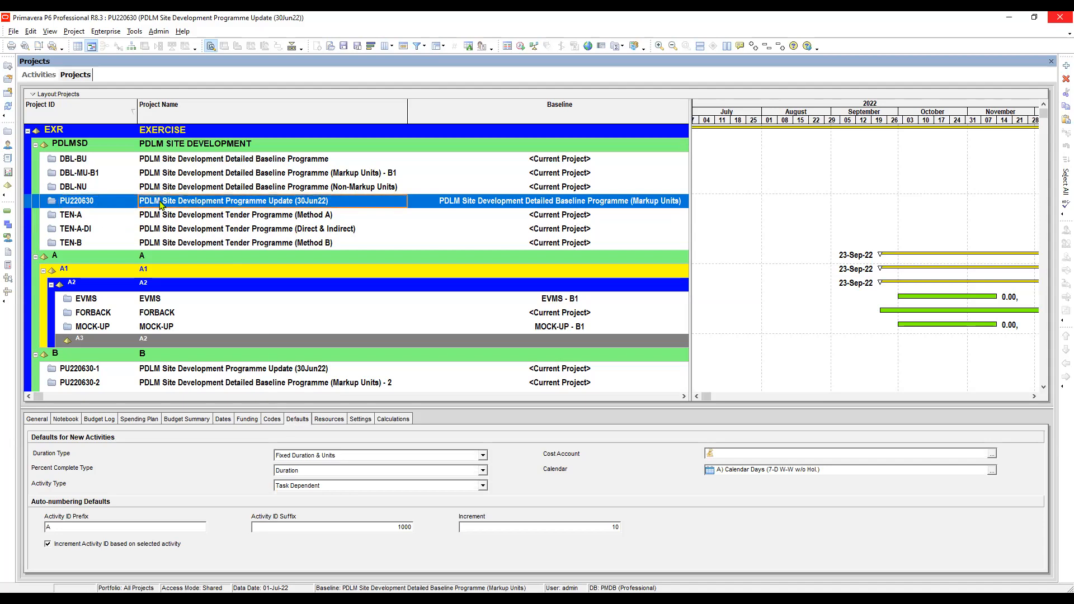
click(119, 203)
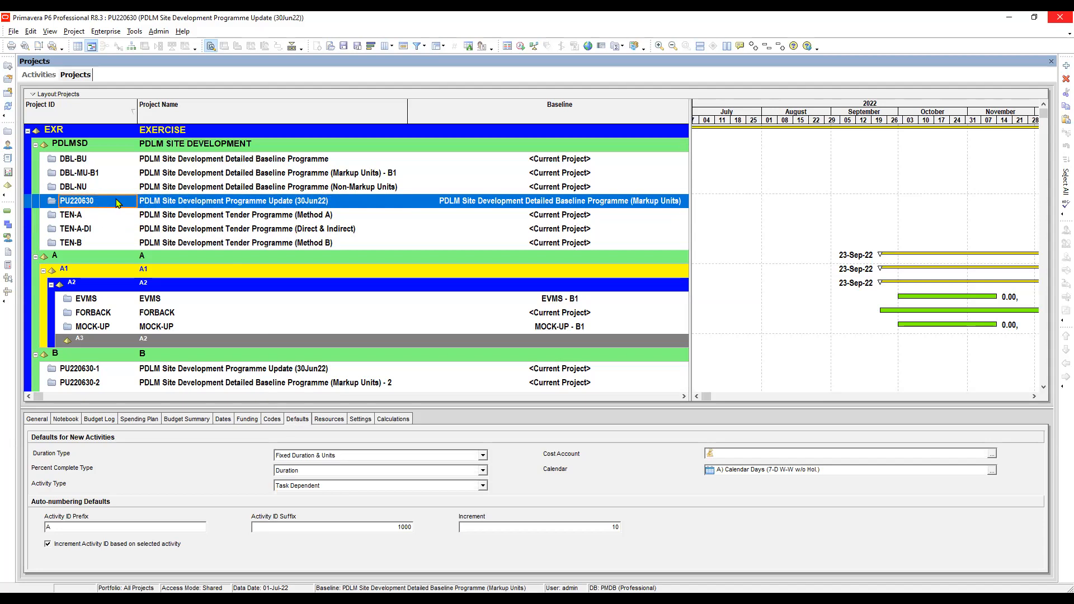
click(161, 204)
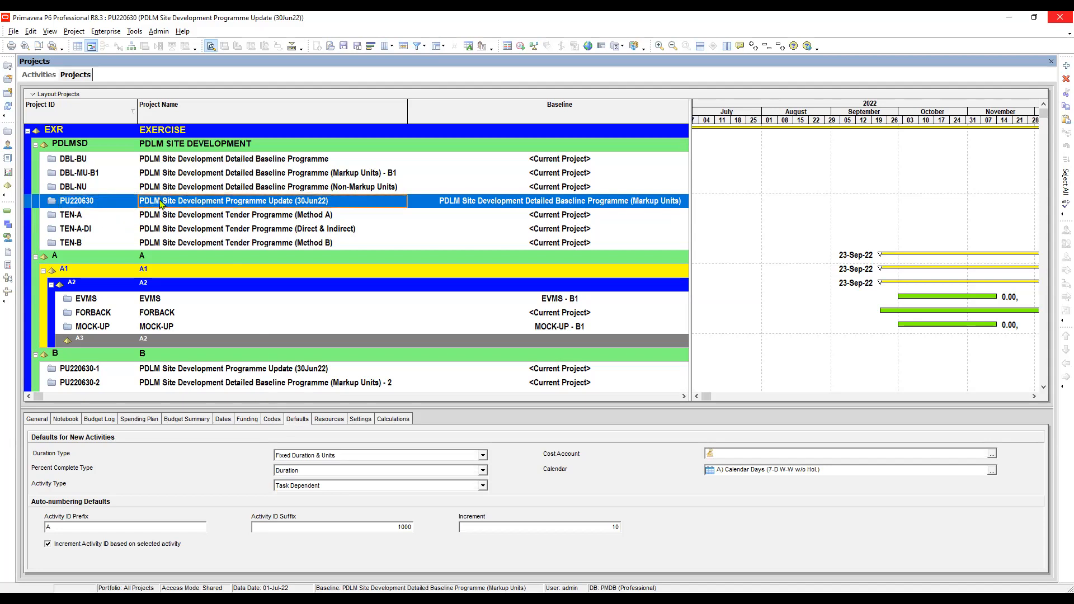
click(459, 203)
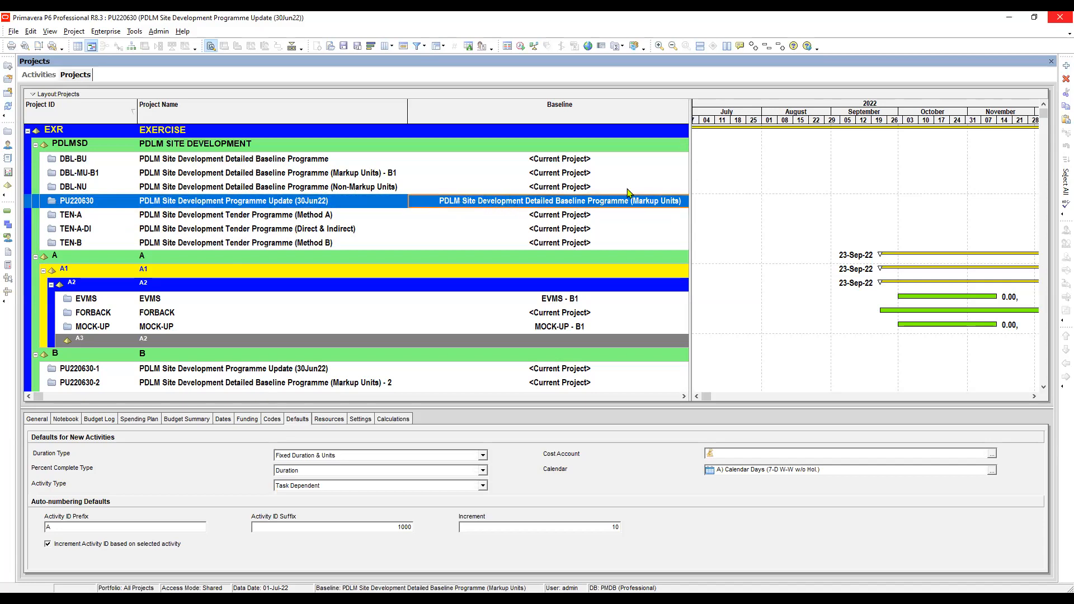
drag(691, 148, 738, 175)
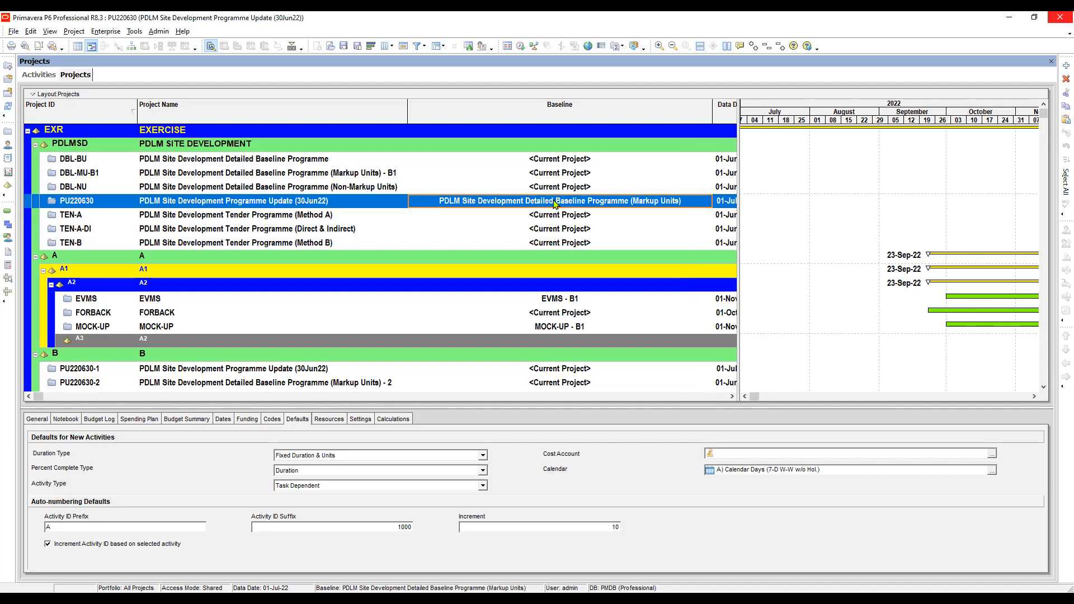
click(192, 204)
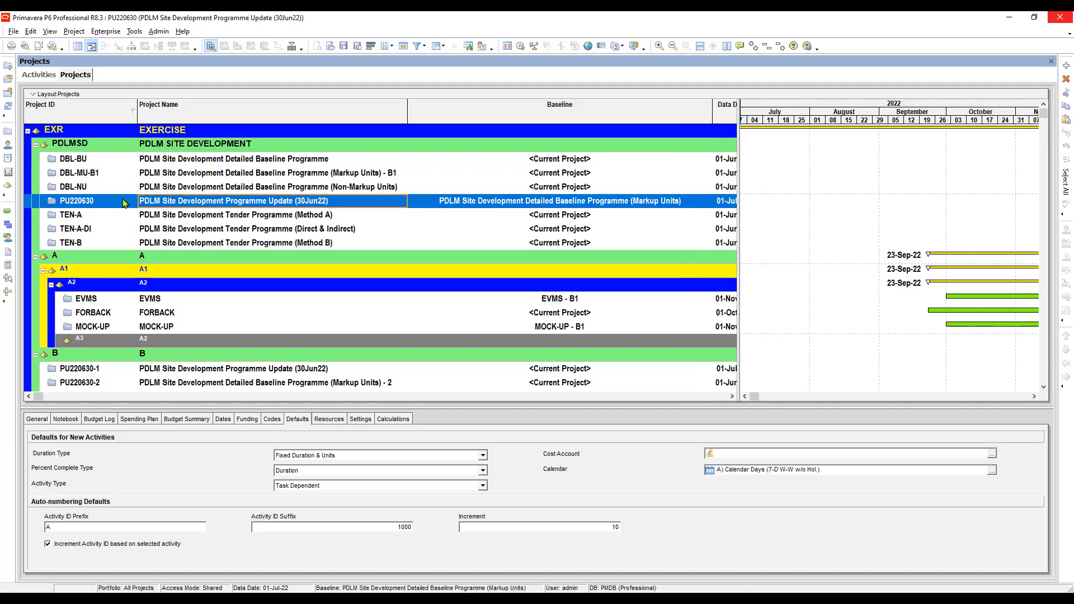
click(488, 203)
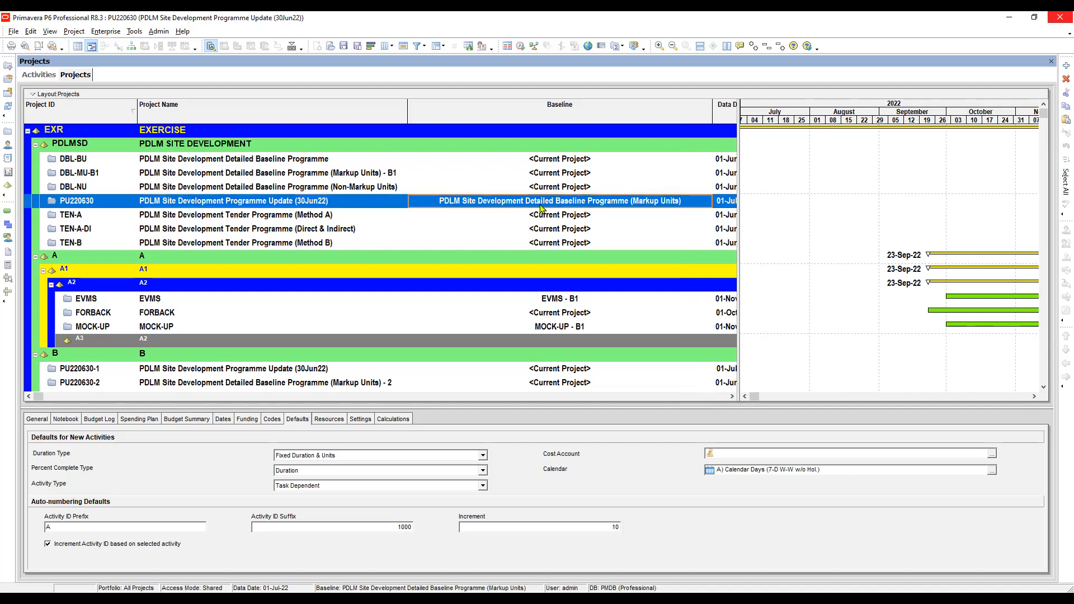
click(575, 191)
click(563, 205)
click(119, 205)
click(148, 207)
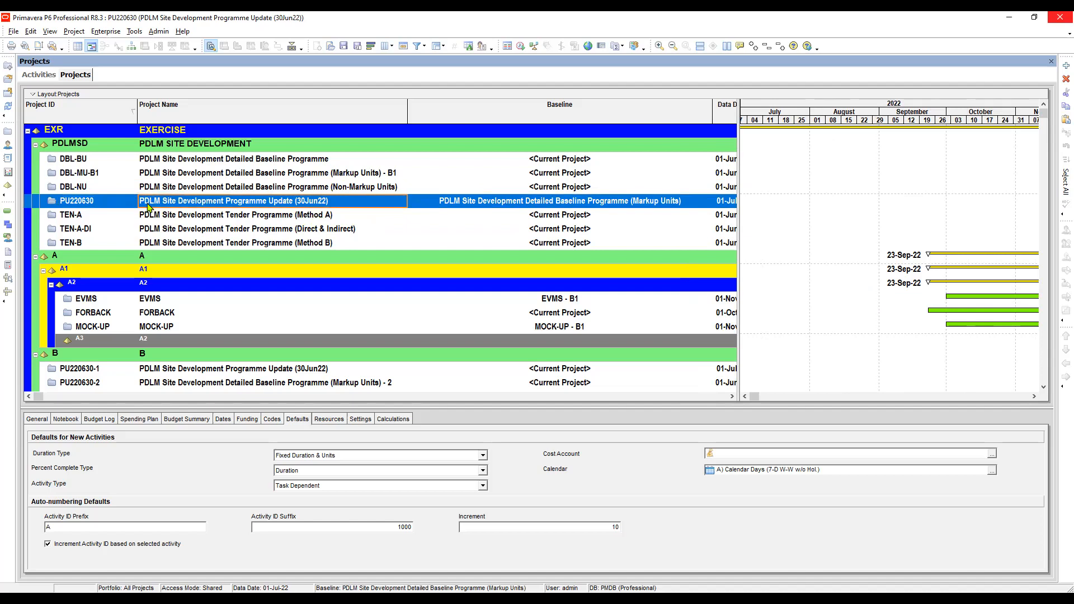
click(522, 203)
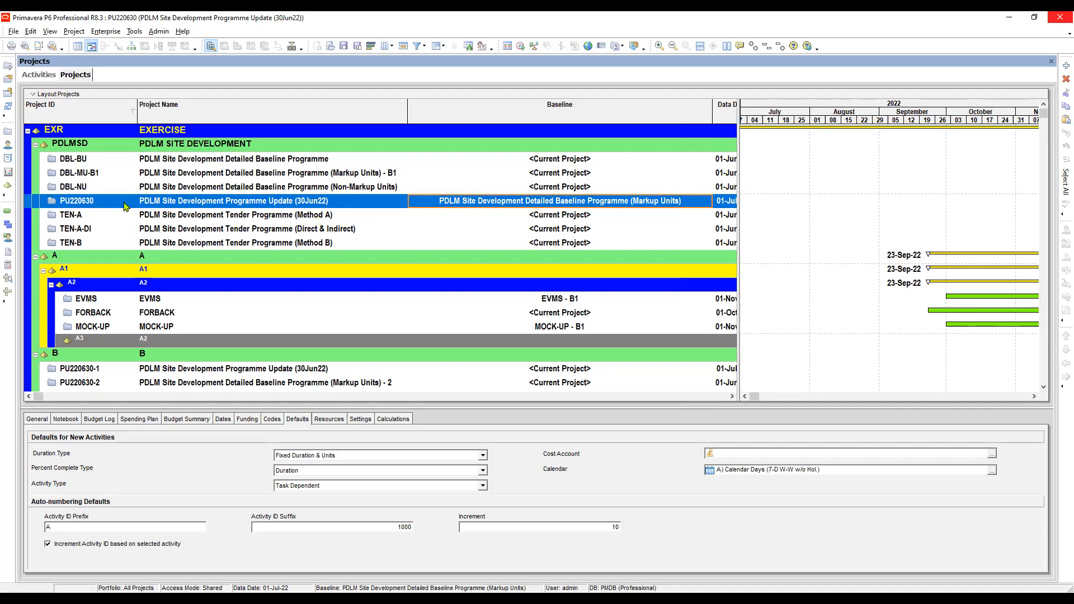
Step: Duplicate project PU220630 within the PDLM Site Development group, including Baselines in the copy options
click(153, 207)
click(108, 203)
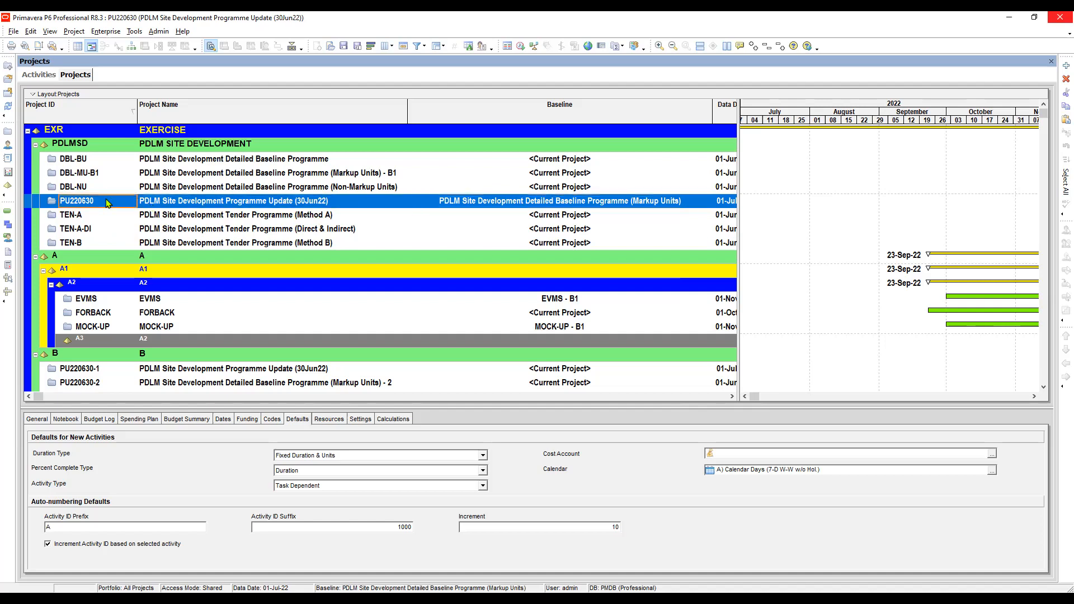
right_click(108, 203)
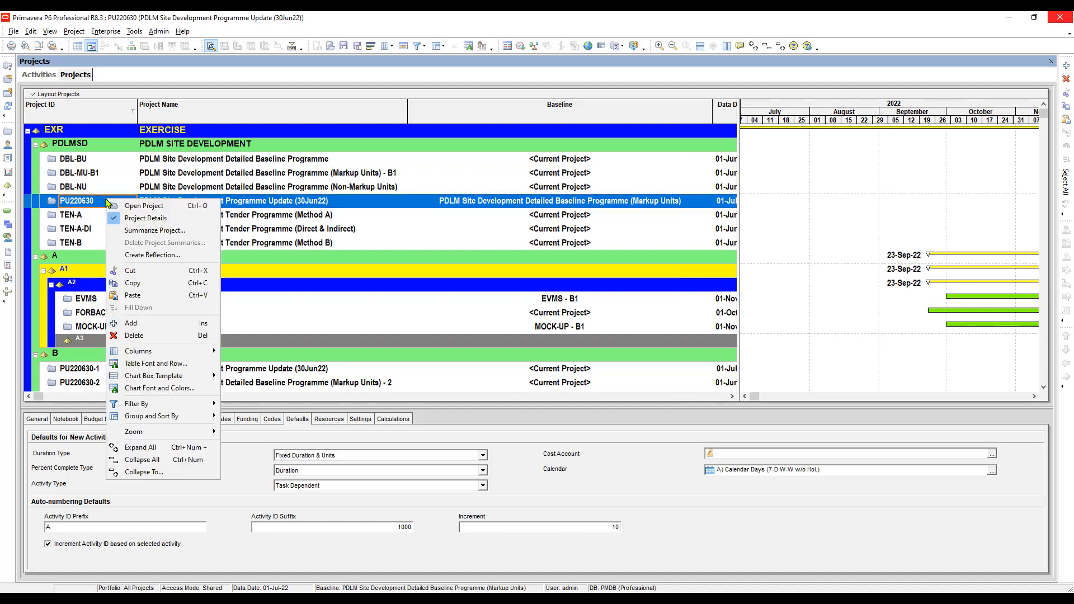
click(154, 288)
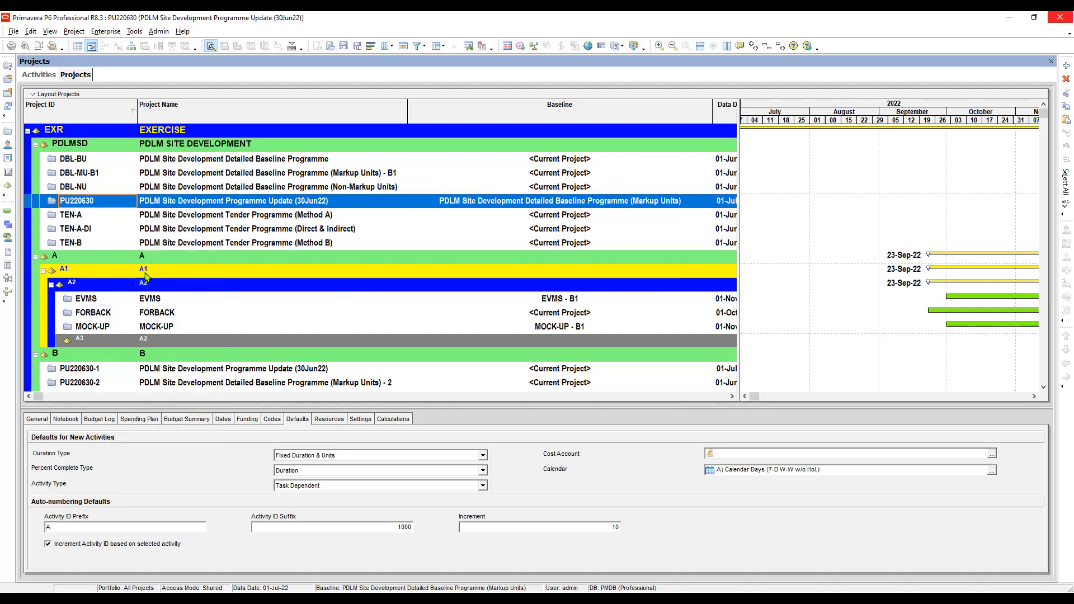
right_click(108, 203)
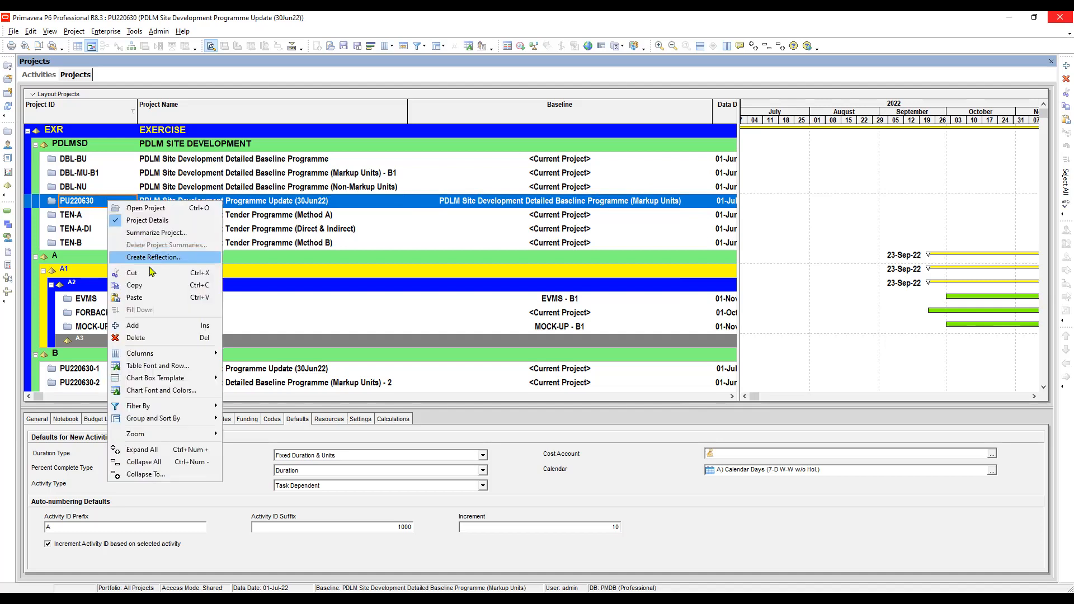
click(147, 300)
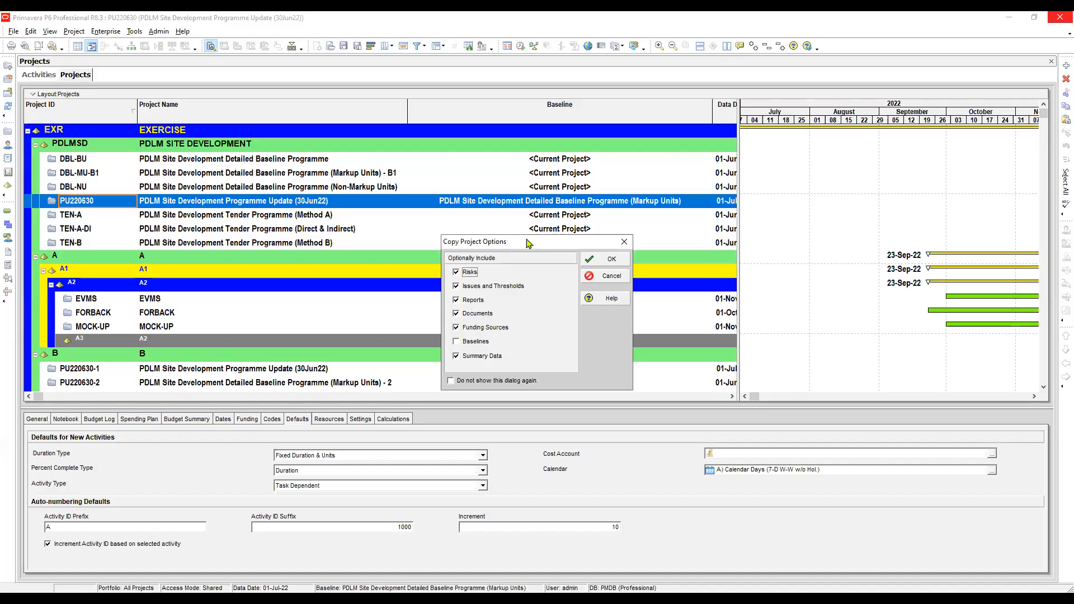
drag(528, 242, 487, 189)
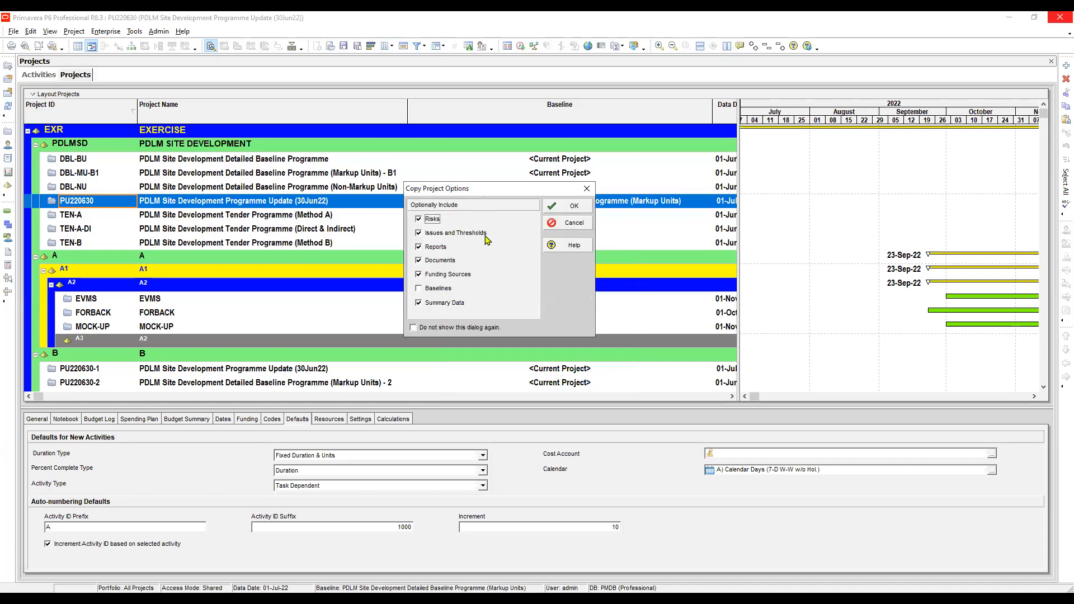
drag(511, 189, 524, 224)
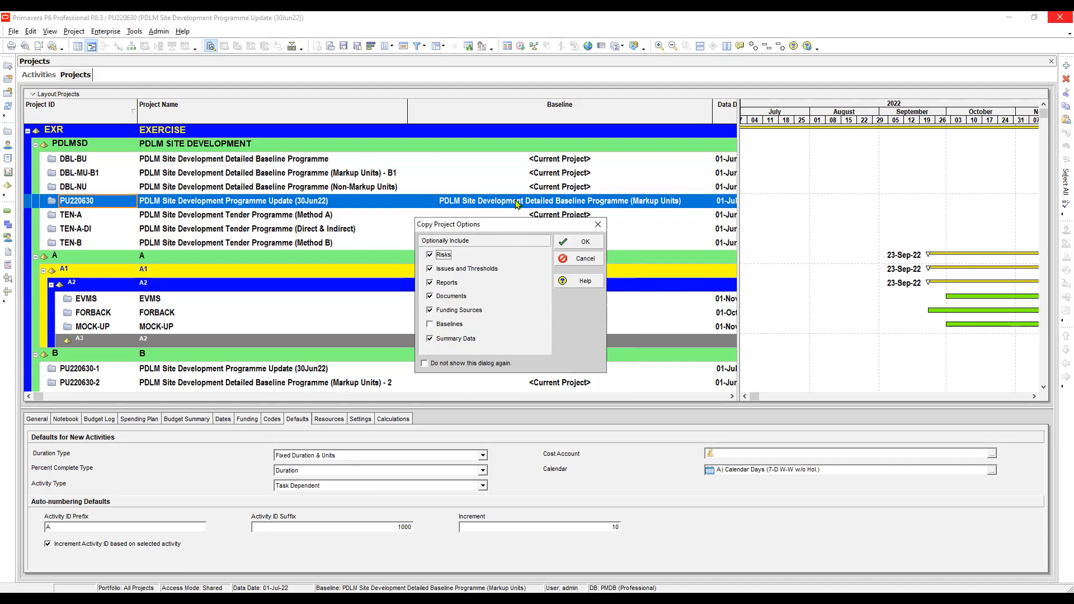
click(429, 326)
click(586, 245)
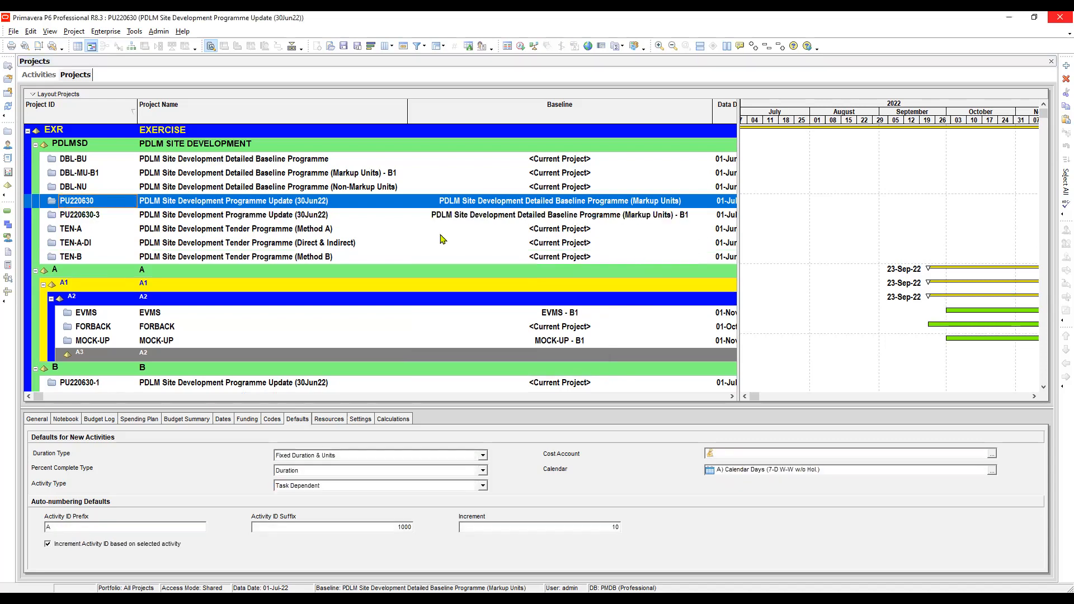
Step: Compare the ID, name and assigned baseline of the copied project PU220630-3 with those of the original PU220630
click(98, 216)
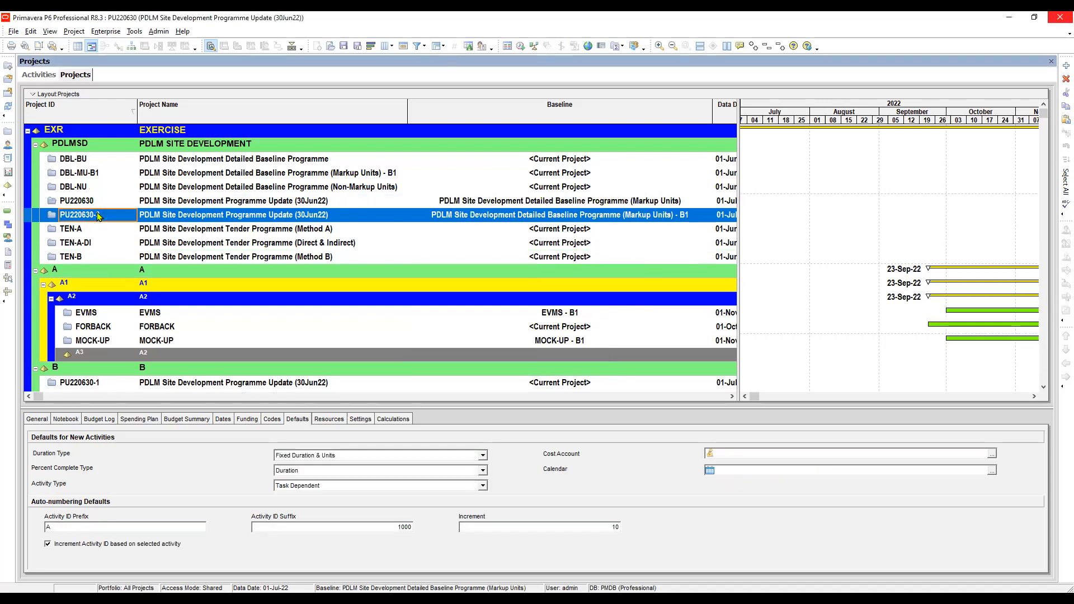
click(171, 218)
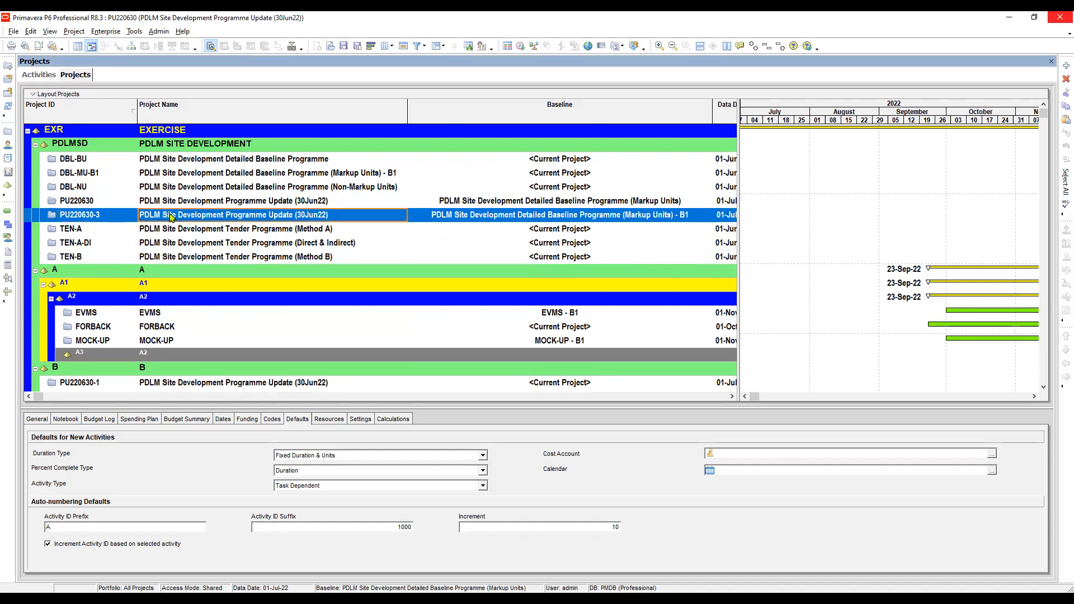
click(126, 203)
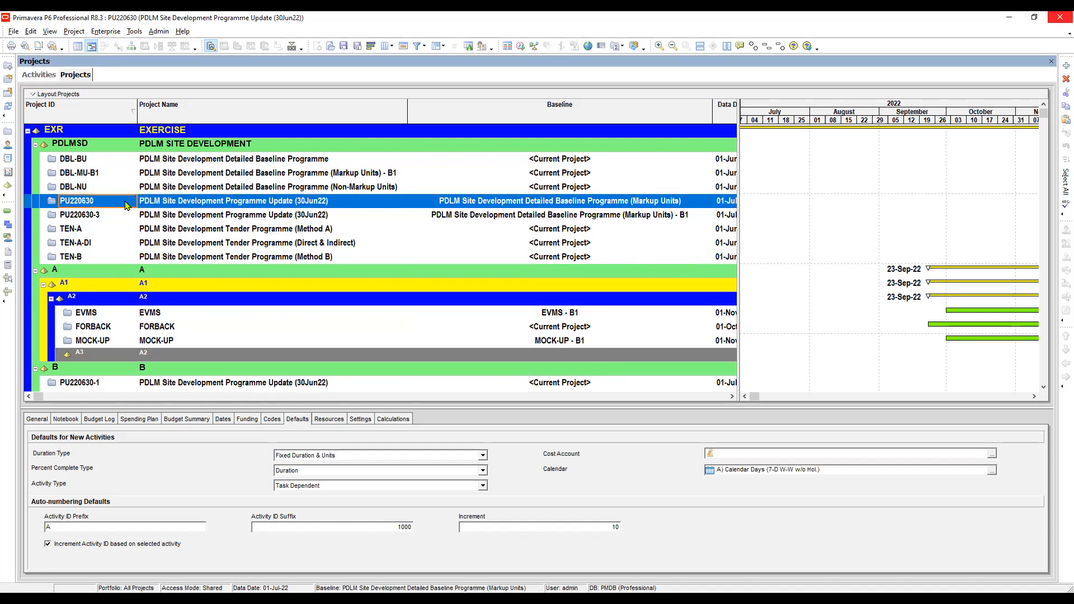
click(121, 212)
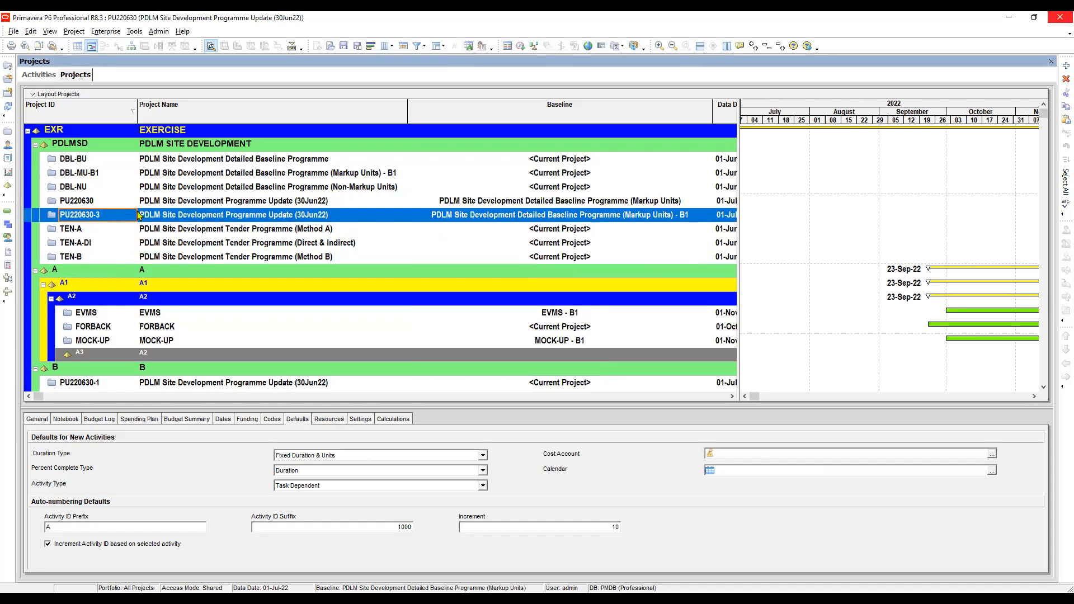
click(166, 219)
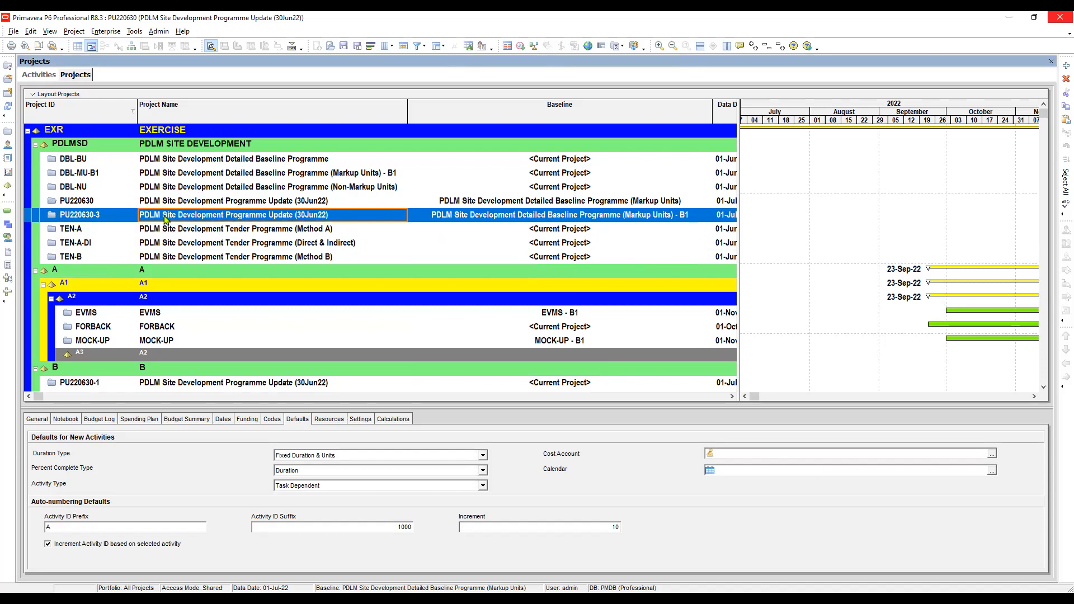
click(566, 219)
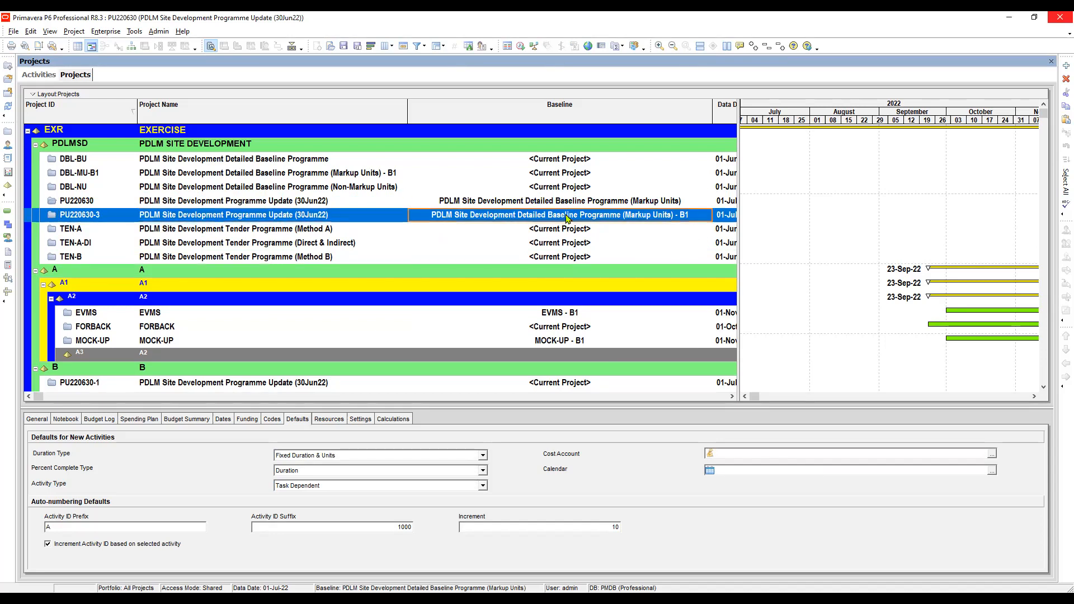
click(570, 205)
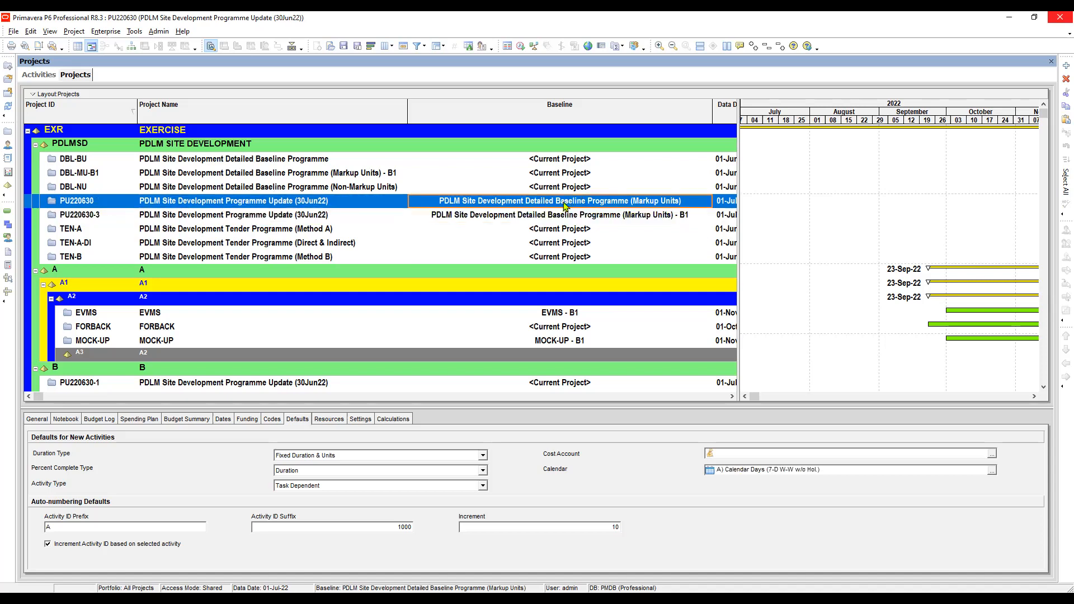
click(562, 220)
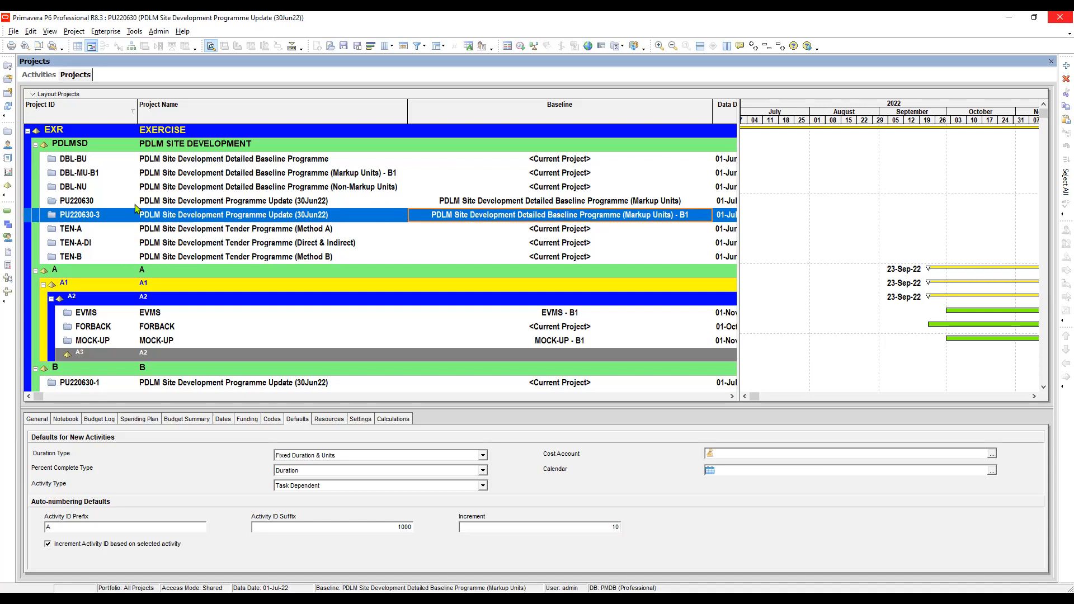
click(95, 201)
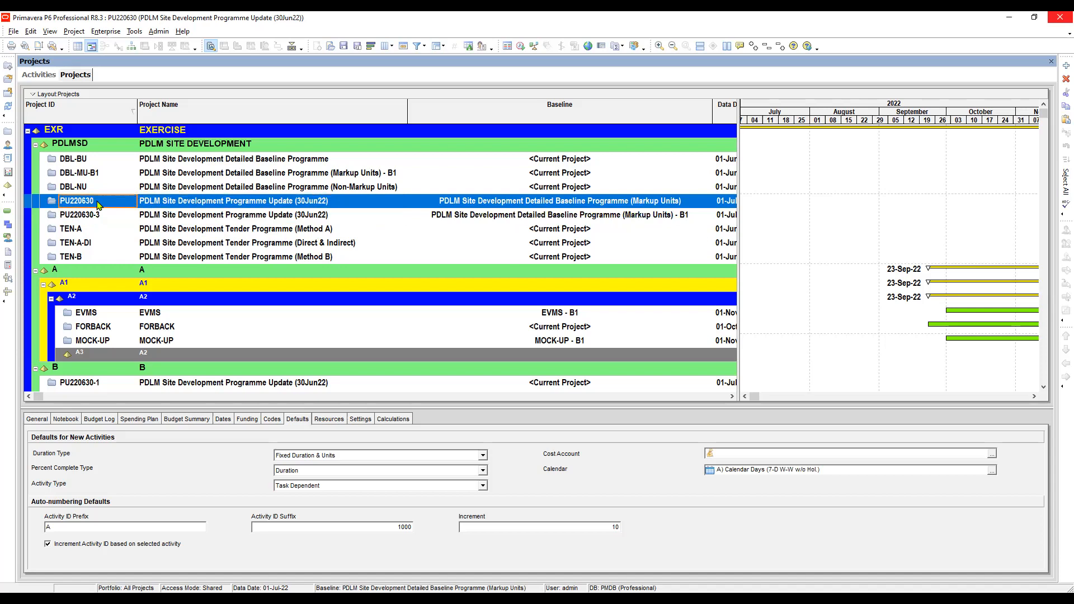
click(170, 205)
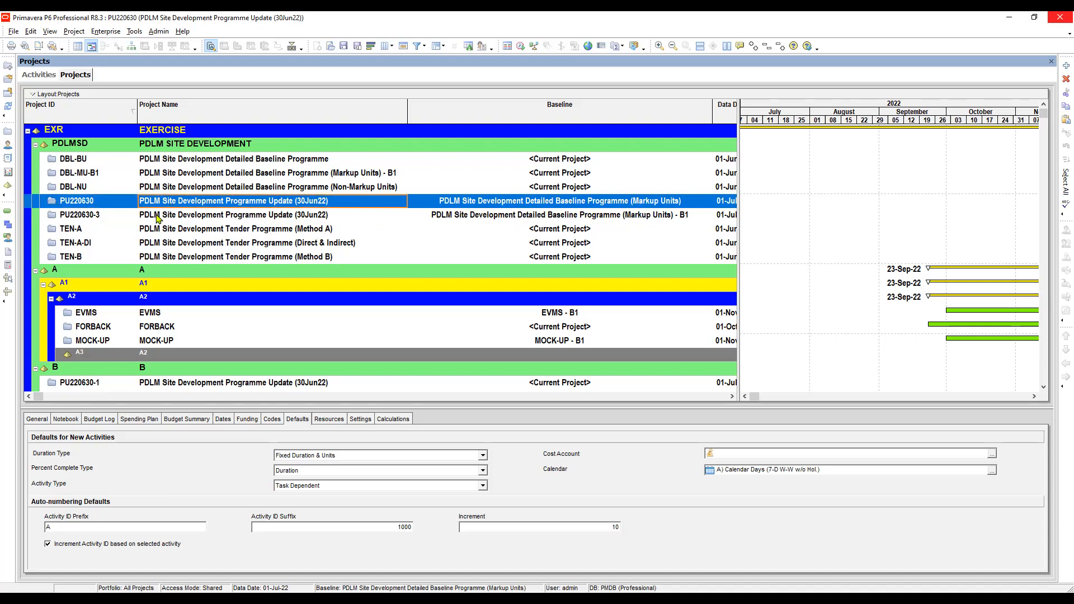
click(158, 218)
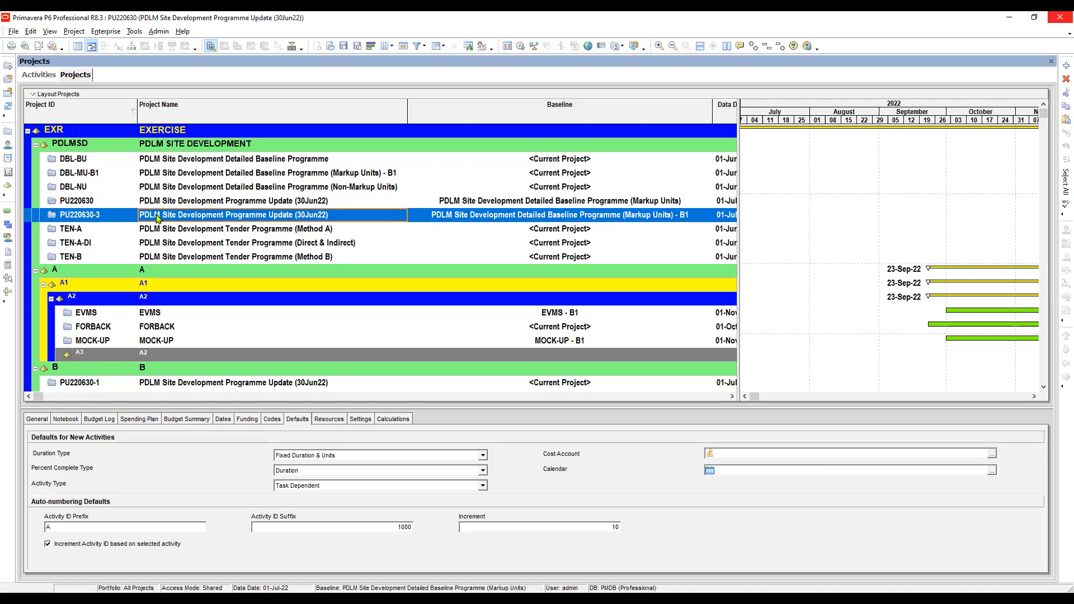
click(108, 220)
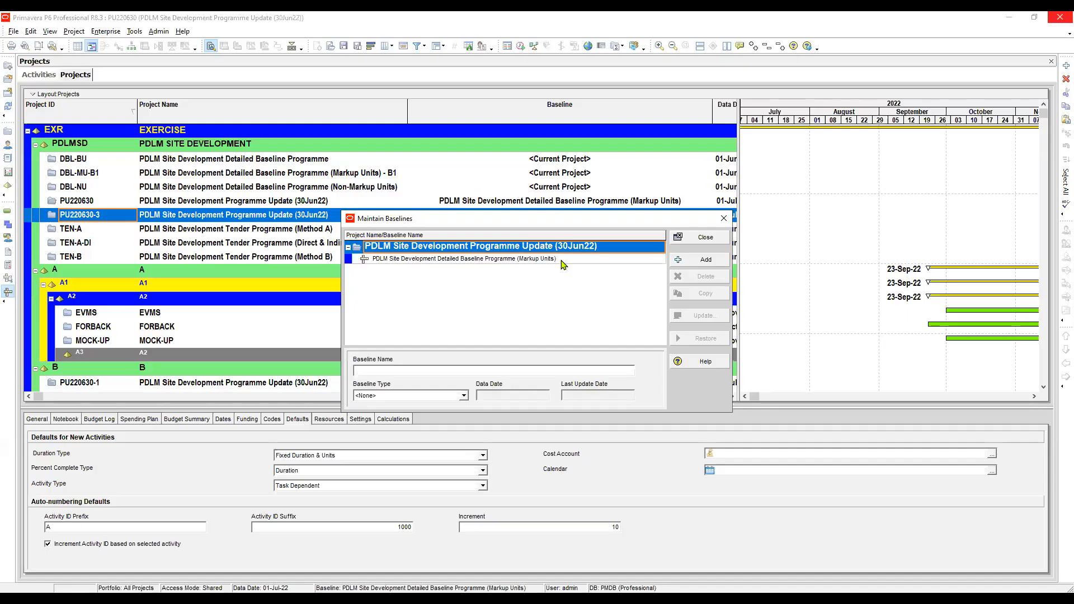
Step: Add a copy of the open 30Jun22 programme update as a new baseline and select it after comparing it with the Markup Units baseline
click(562, 261)
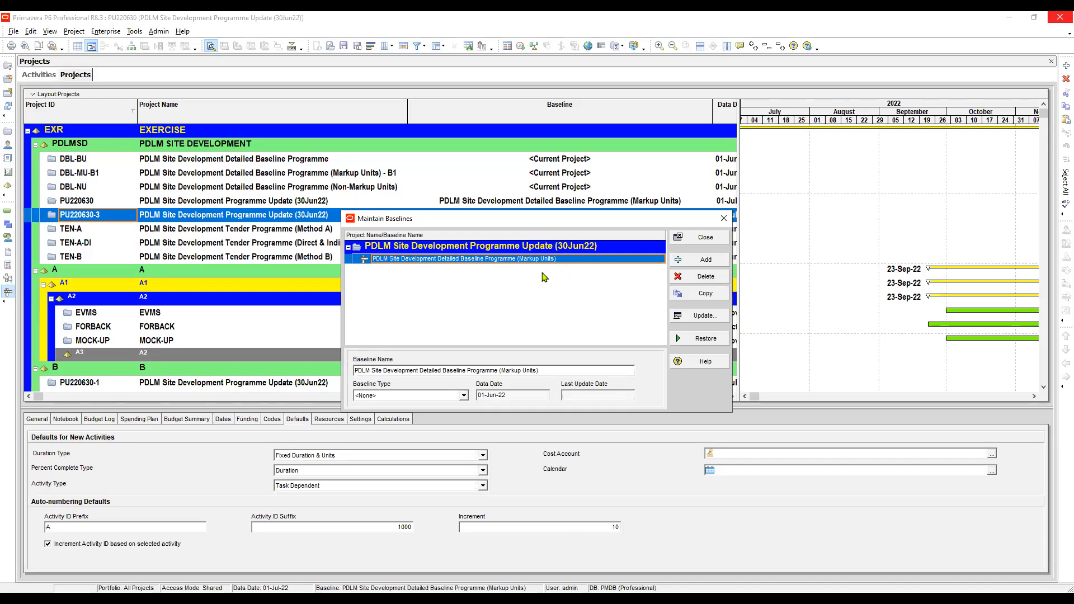
click(706, 261)
click(706, 262)
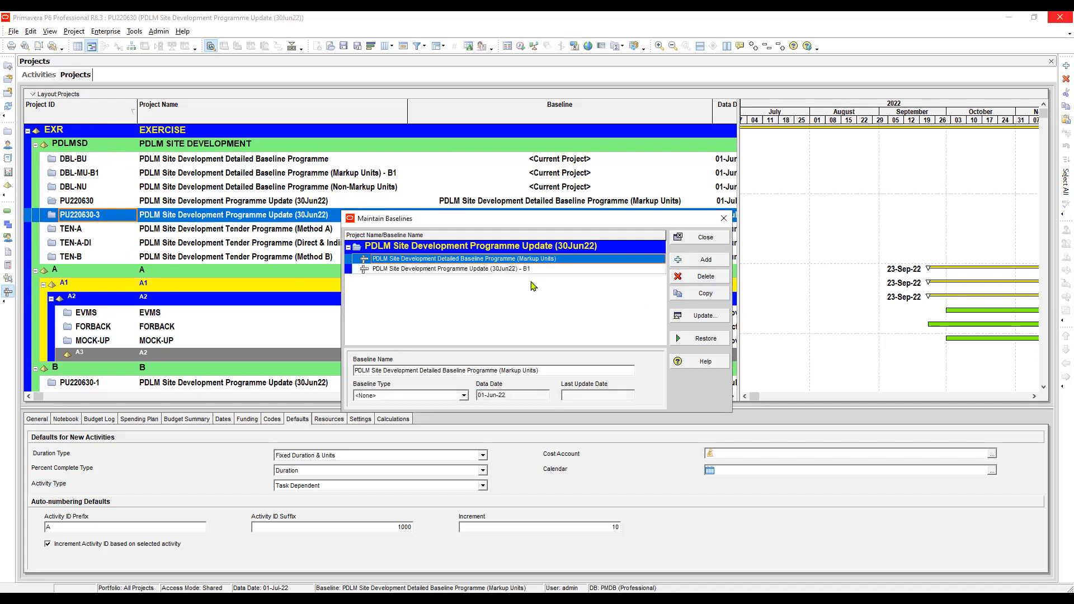
click(440, 270)
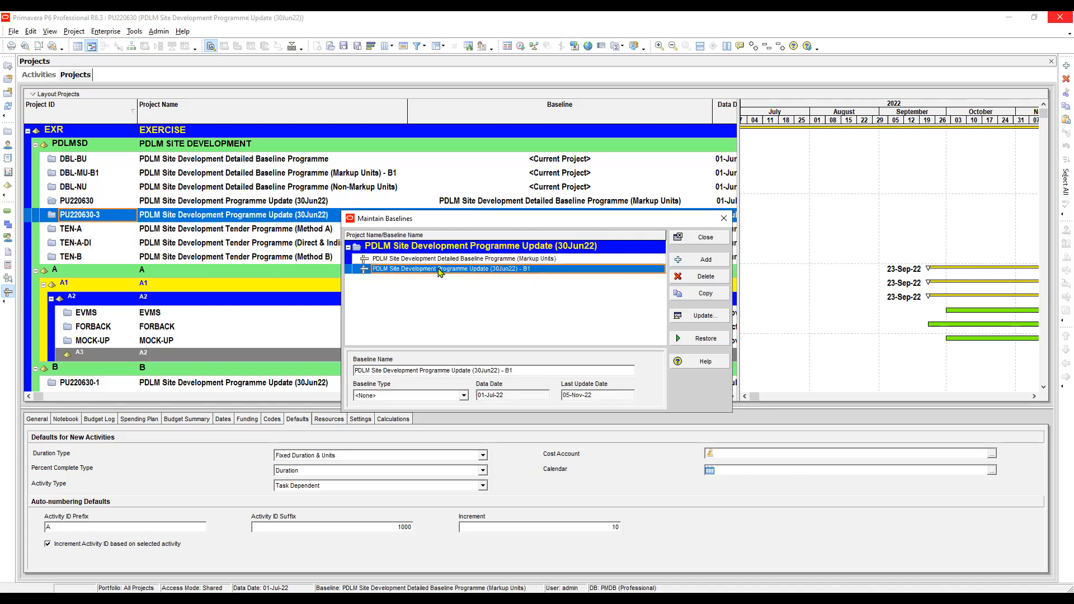
click(441, 260)
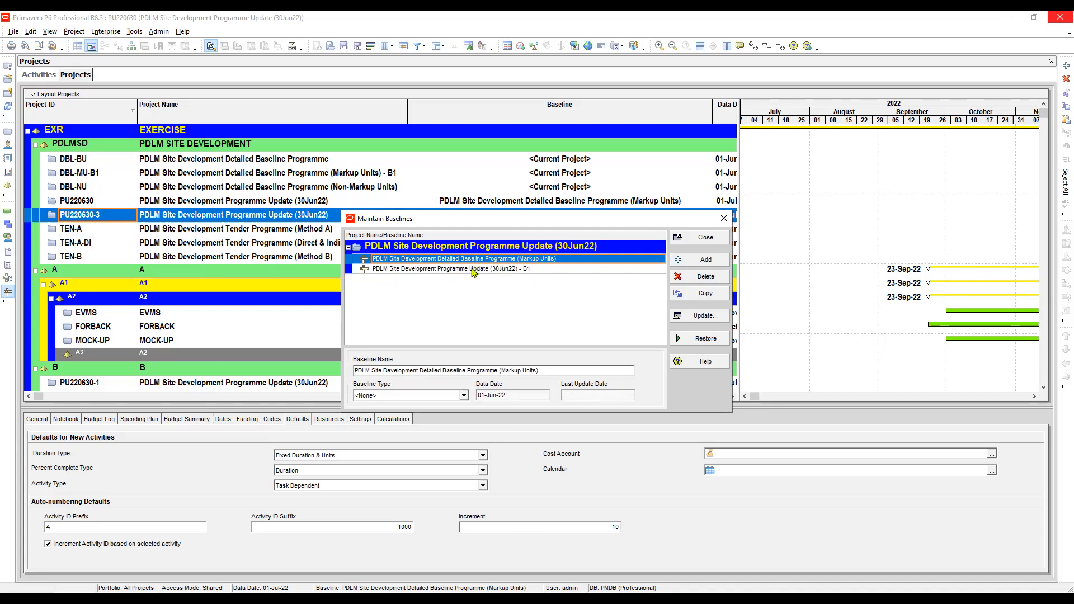
click(473, 271)
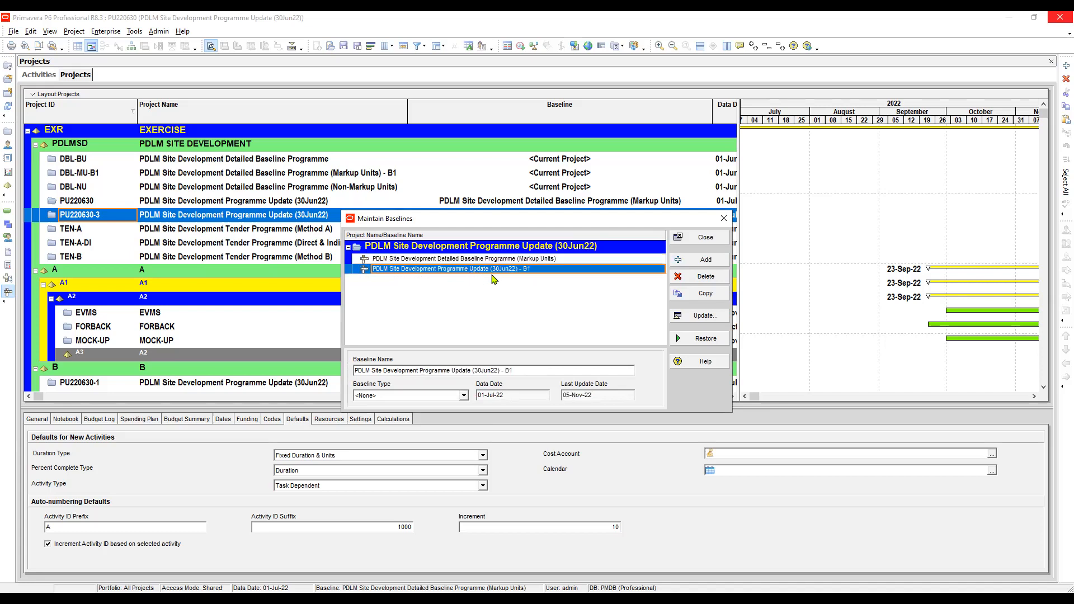
Step: Compare the Markup Units baseline with the 30Jun22 B1 baseline in the maintained baselines, and close the list
click(532, 260)
click(528, 269)
click(515, 261)
click(503, 271)
click(509, 261)
click(506, 269)
click(707, 240)
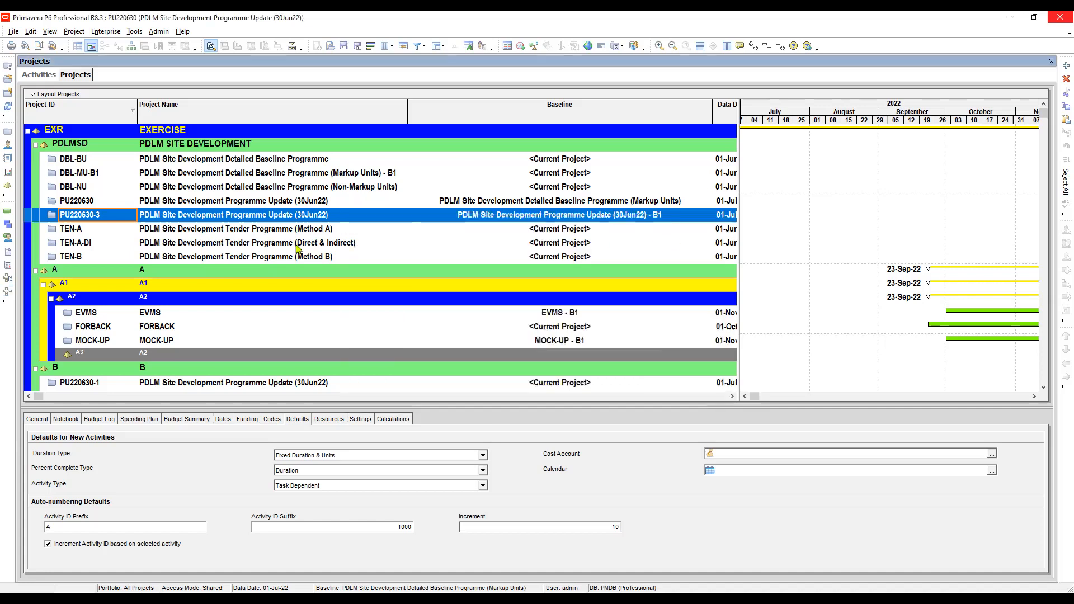
Step: Change the copied project's ID from PU220630-3 to PU220731
click(113, 216)
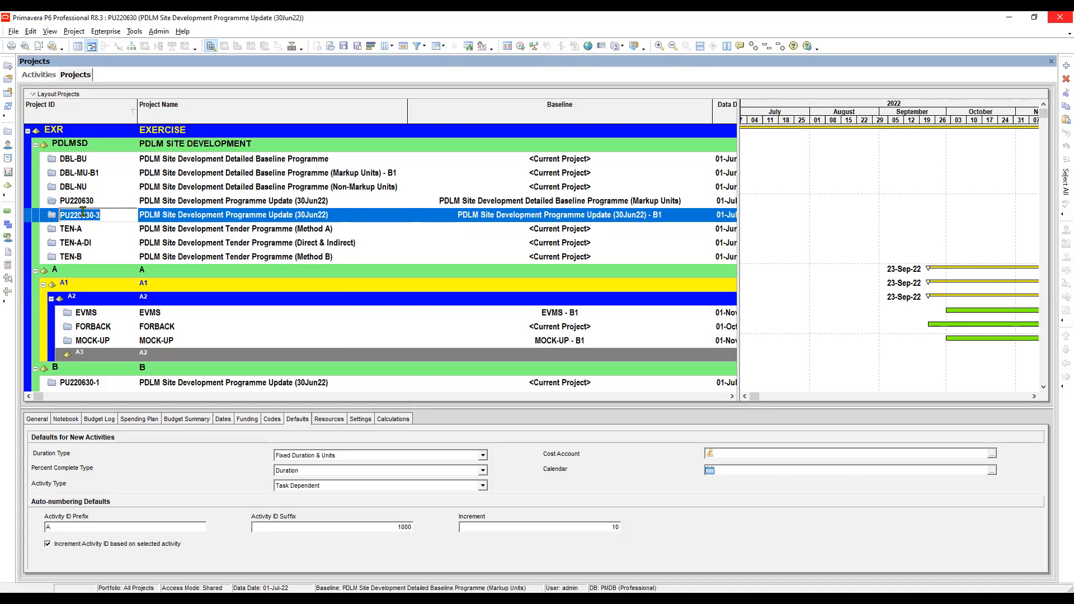
drag(81, 213, 122, 211)
text(731)
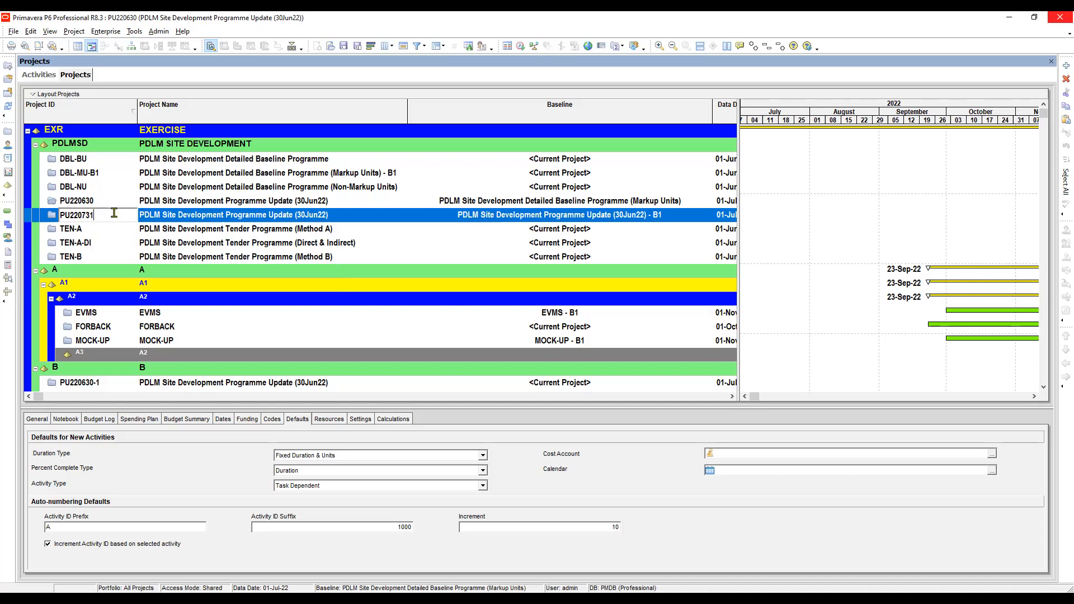
Step: Rename project PU220731 as PDLM Site Development Programme Update (31Jul22)
click(320, 217)
click(320, 217)
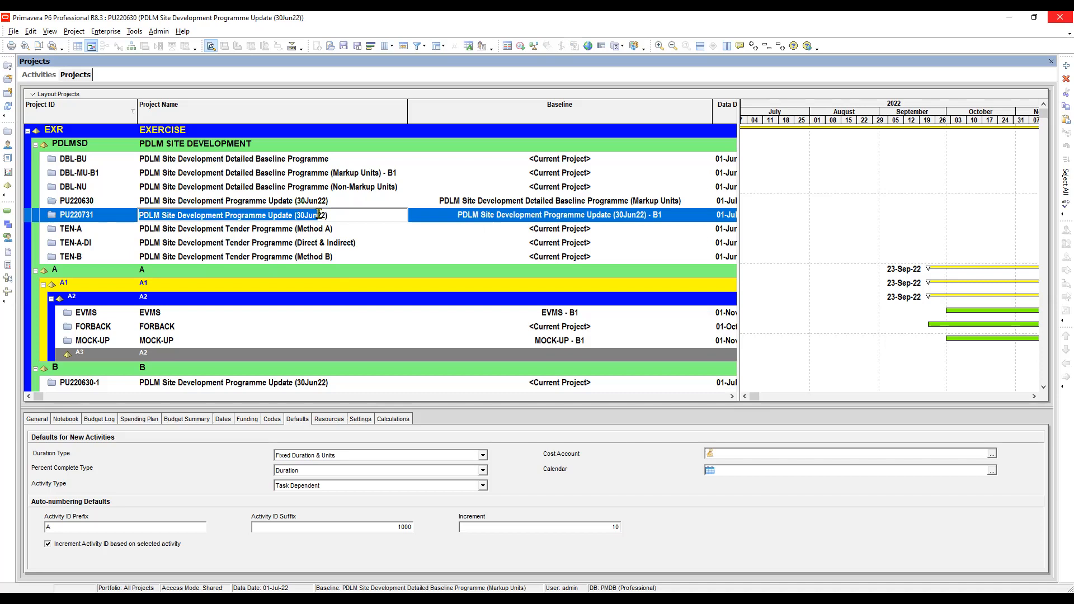
click(315, 215)
key(BackSpace)
key(BackSpace)
key(BackSpace)
key(BackSpace)
text(1)
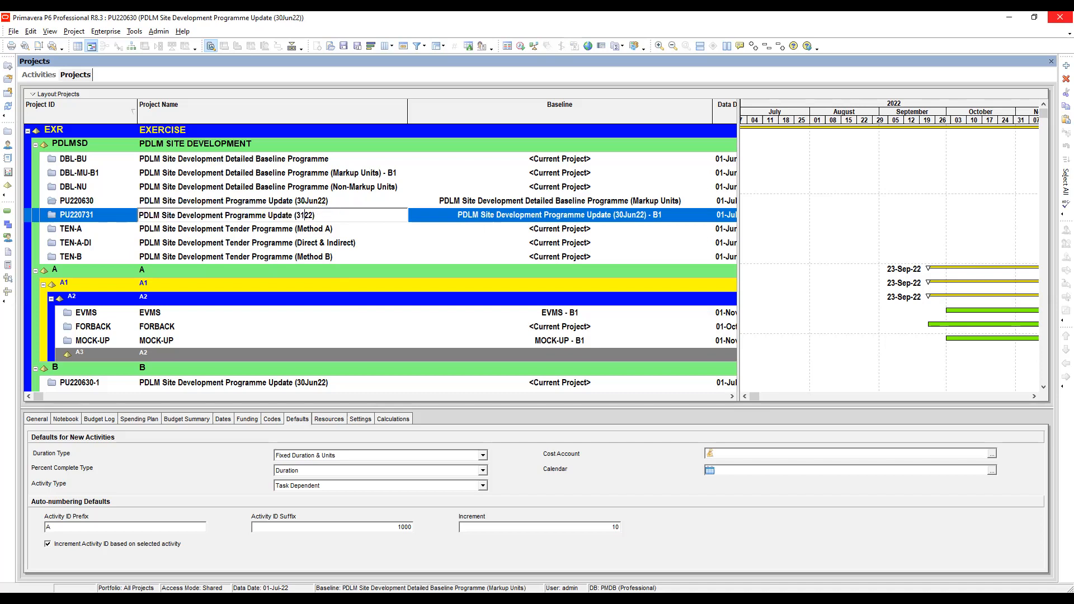
text(Jul)
click(395, 245)
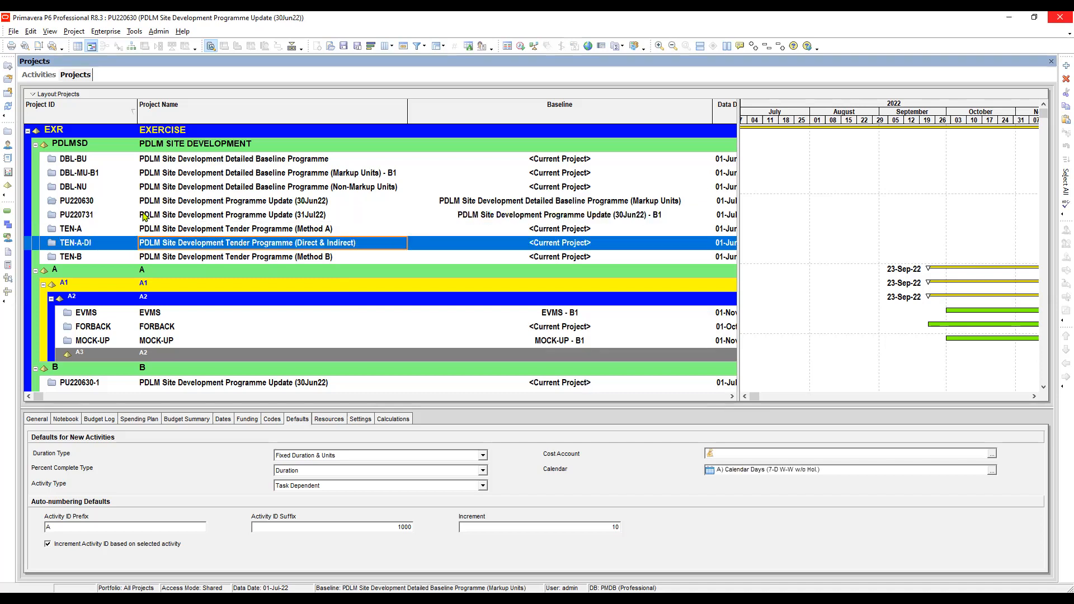
Step: Assign PU220630 the Detailed Baseline Programme (Markup Units) as project baseline and Programme Update (30Jun22) - B1 as primary user baseline
click(105, 216)
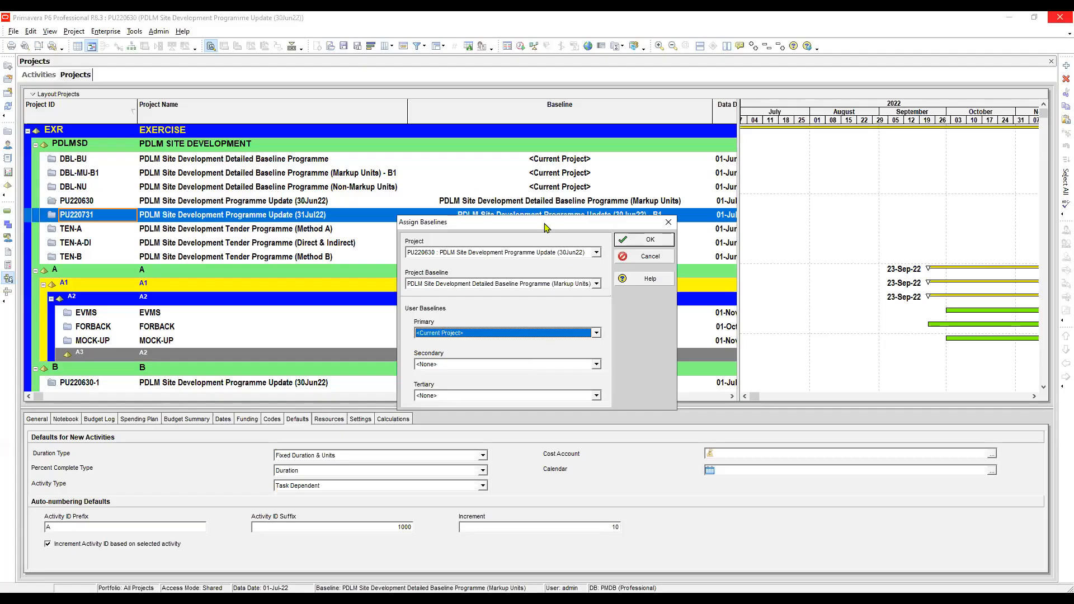
drag(546, 227, 539, 151)
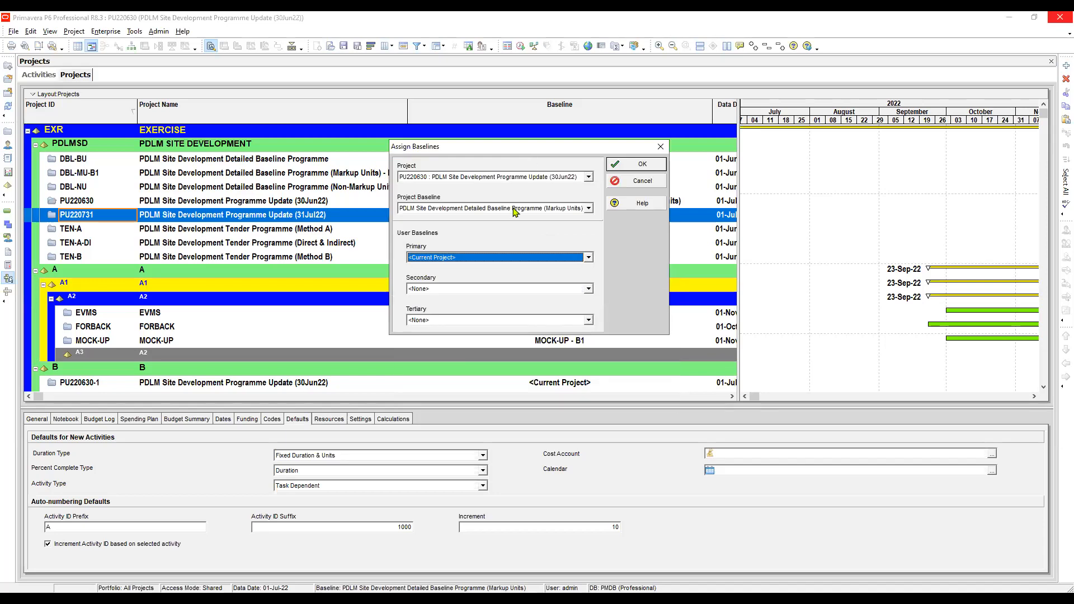
click(515, 210)
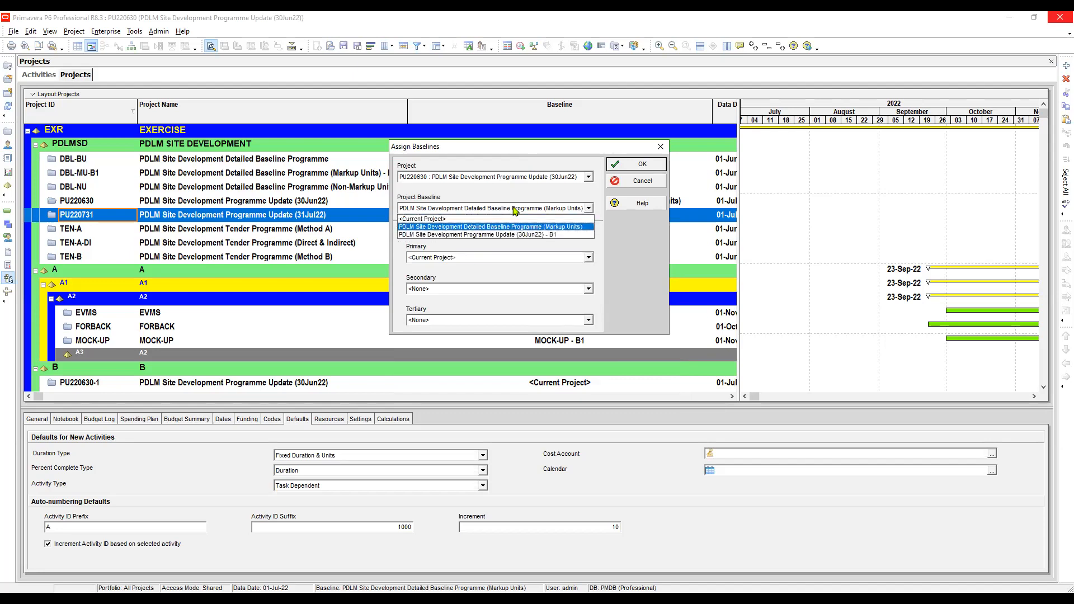
click(516, 228)
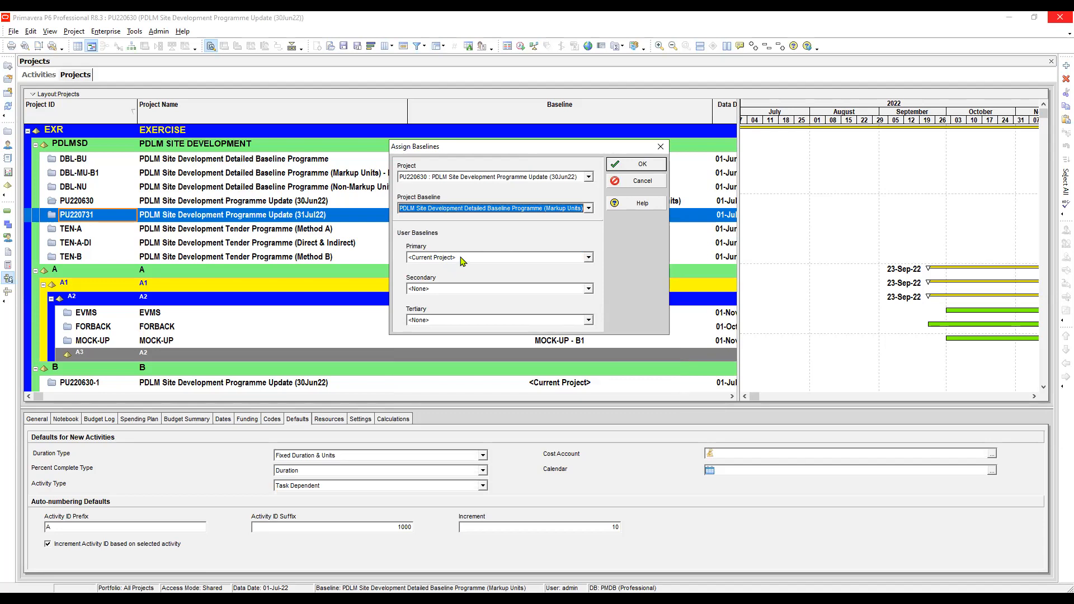
click(462, 258)
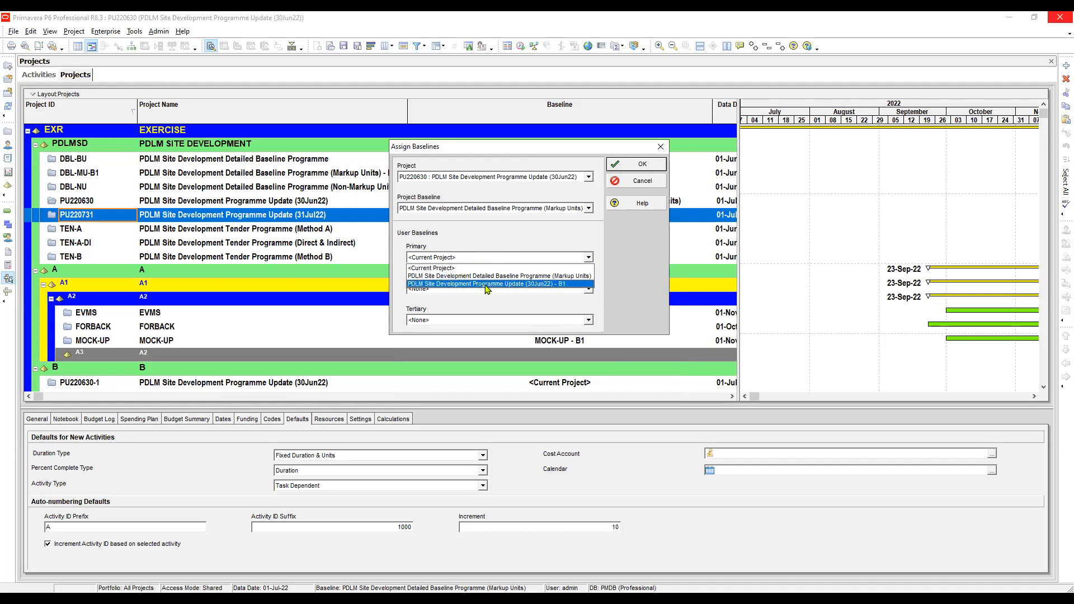
click(486, 284)
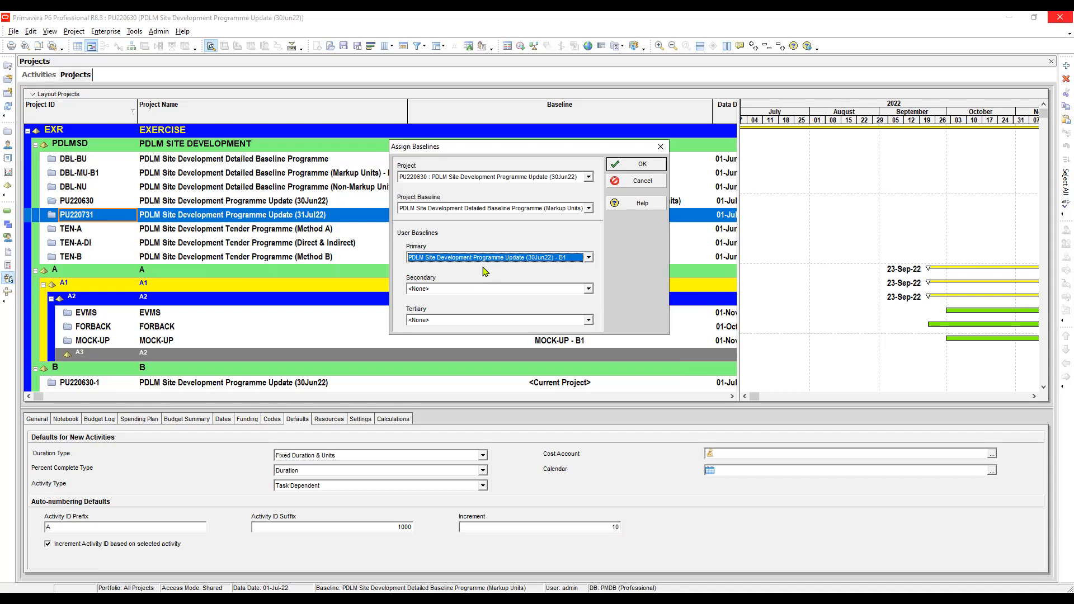
click(644, 165)
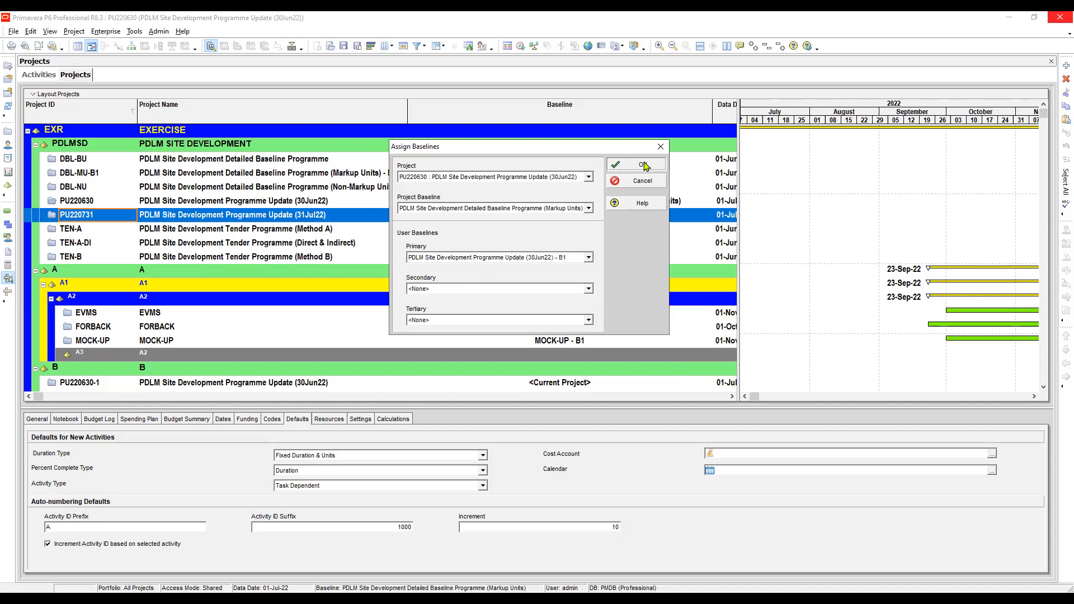
click(643, 165)
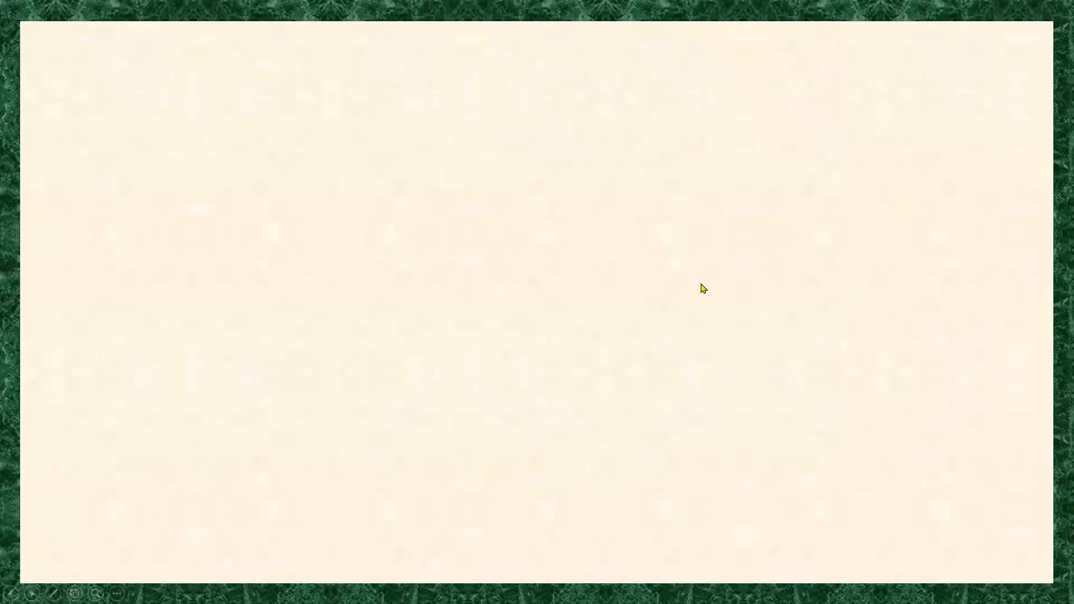
click(701, 284)
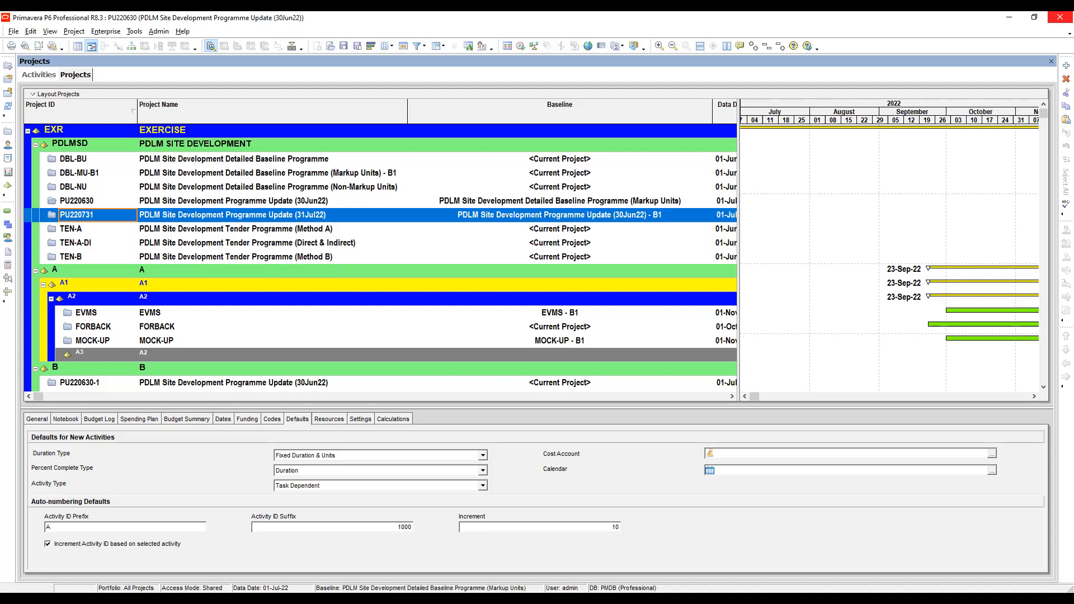
Step: Open project PU220731, the PDLM Site Development Programme Update (31Jul22)
click(100, 201)
click(97, 217)
right_click(96, 216)
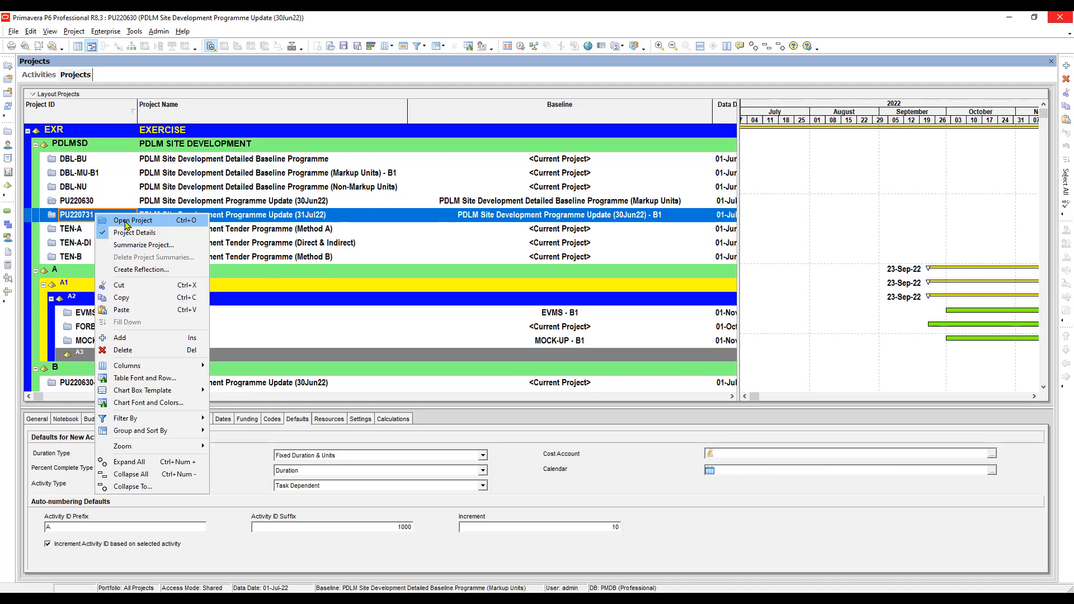
click(125, 224)
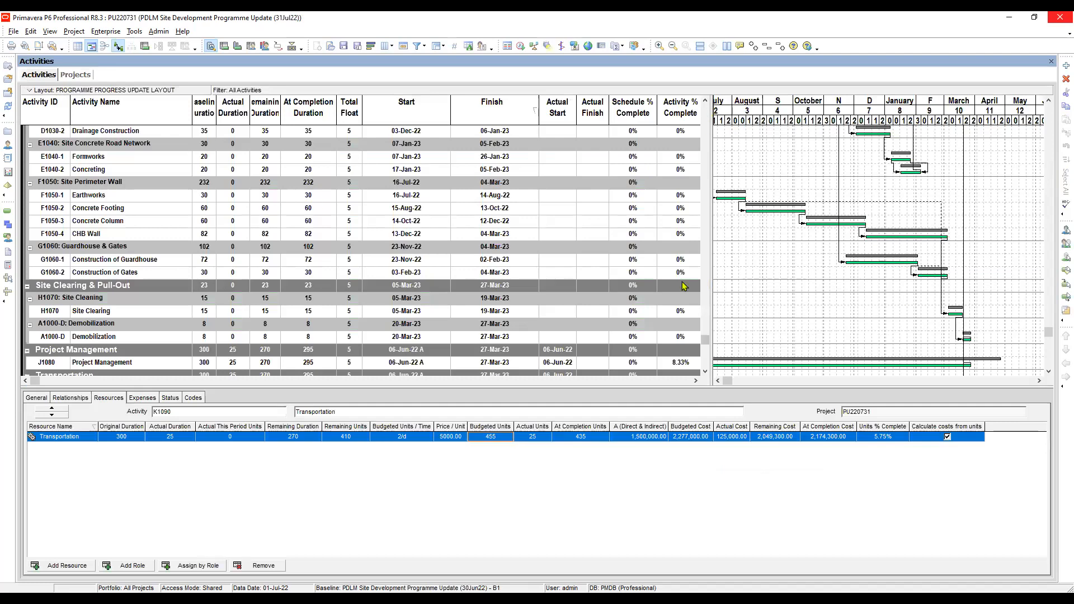
Step: Try the PROGRAMME PROGRESS UPDATE layout on the activities, and apply PROGRAMME PROGRESS UPDATE LAYOUT instead
drag(705, 340, 677, 105)
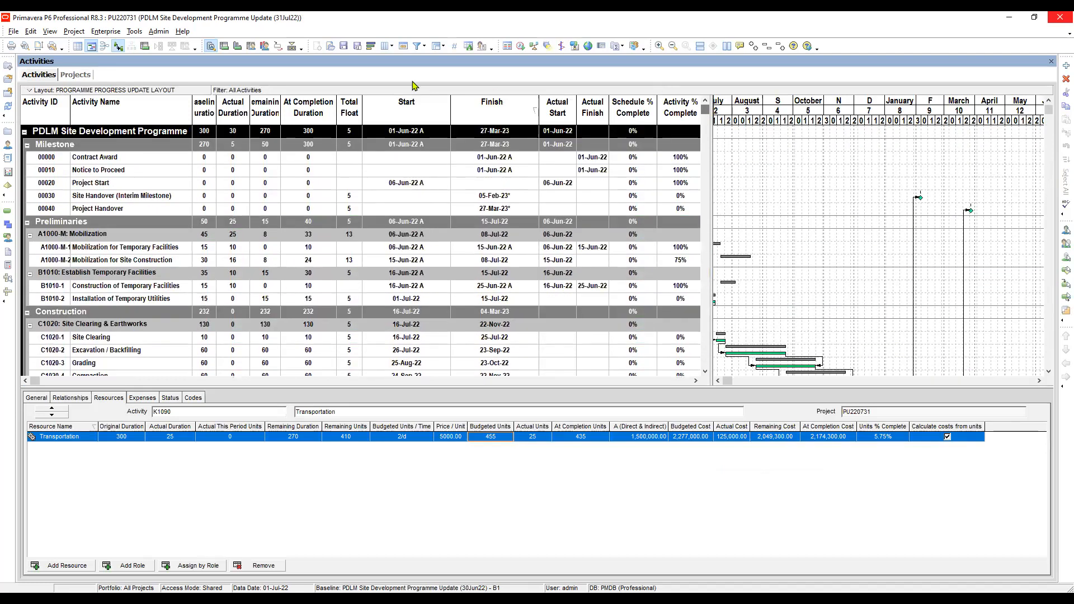
click(331, 46)
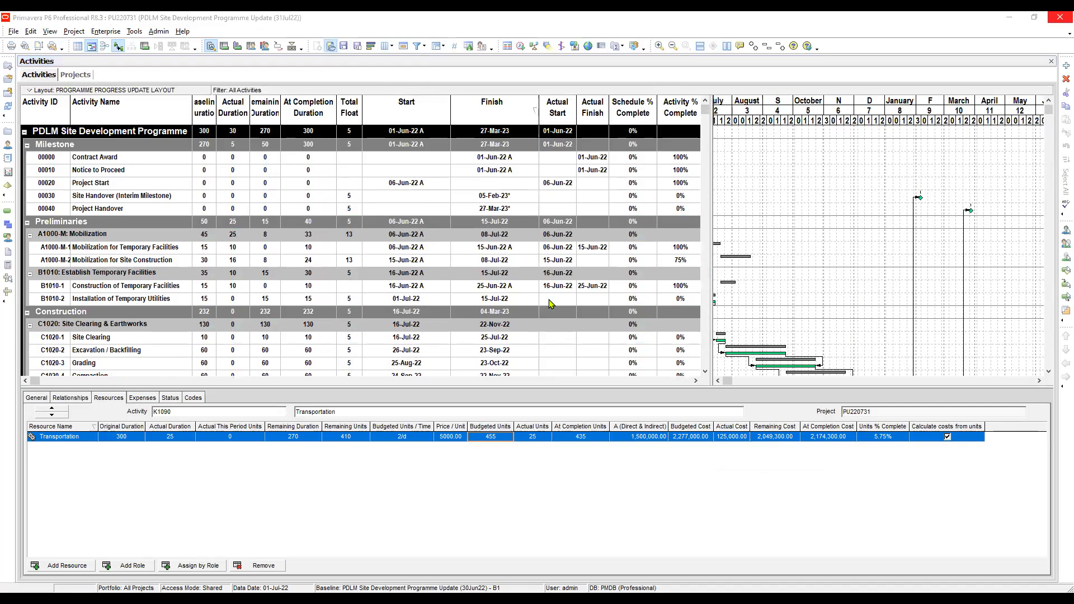
scroll(545, 291, down, 10)
scroll(541, 293, down, 3)
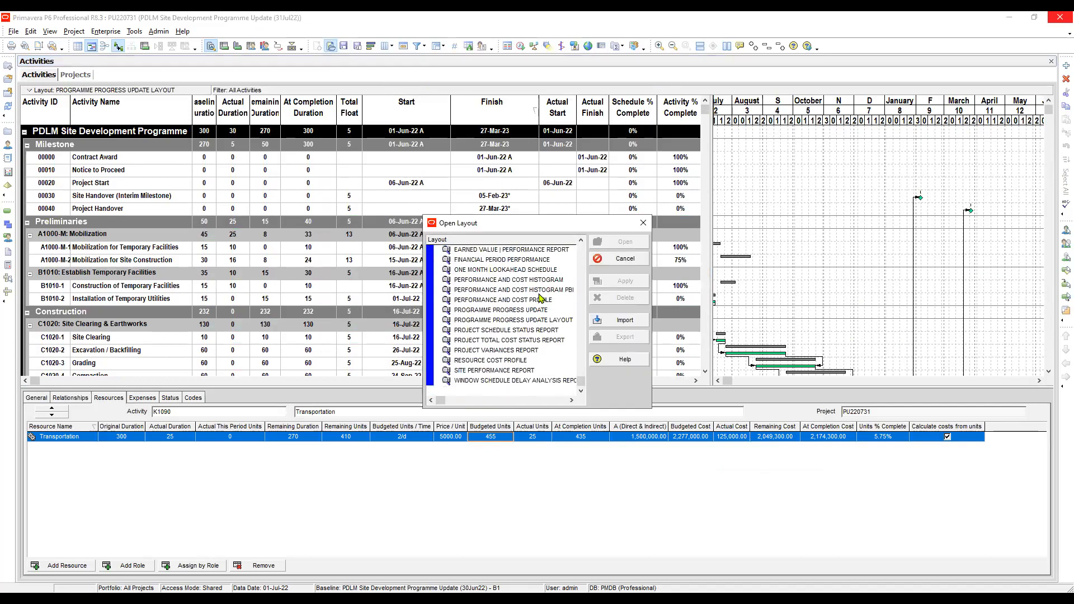
click(494, 311)
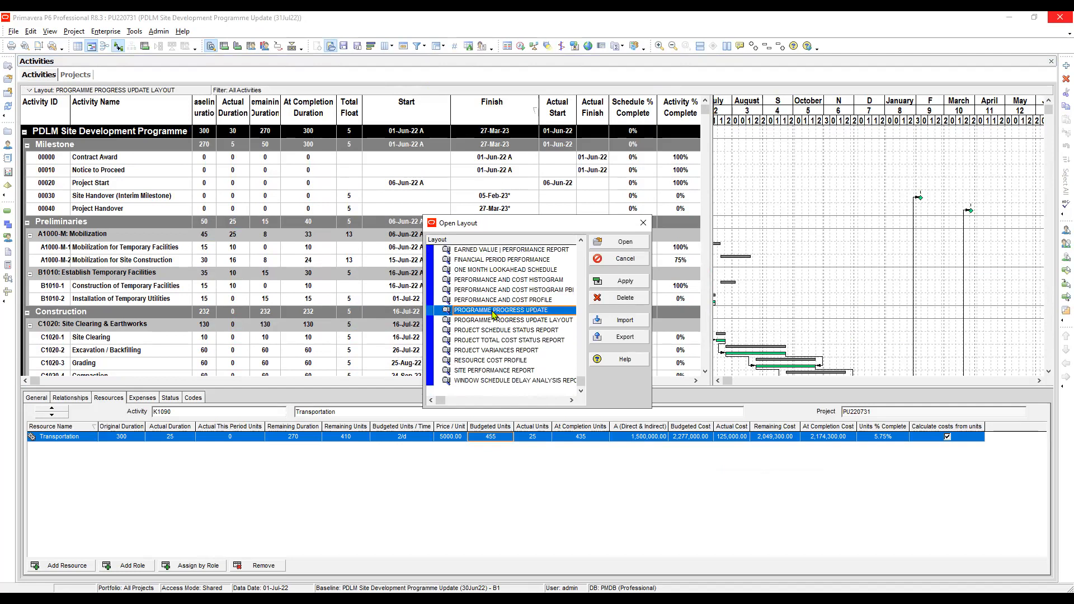
click(630, 283)
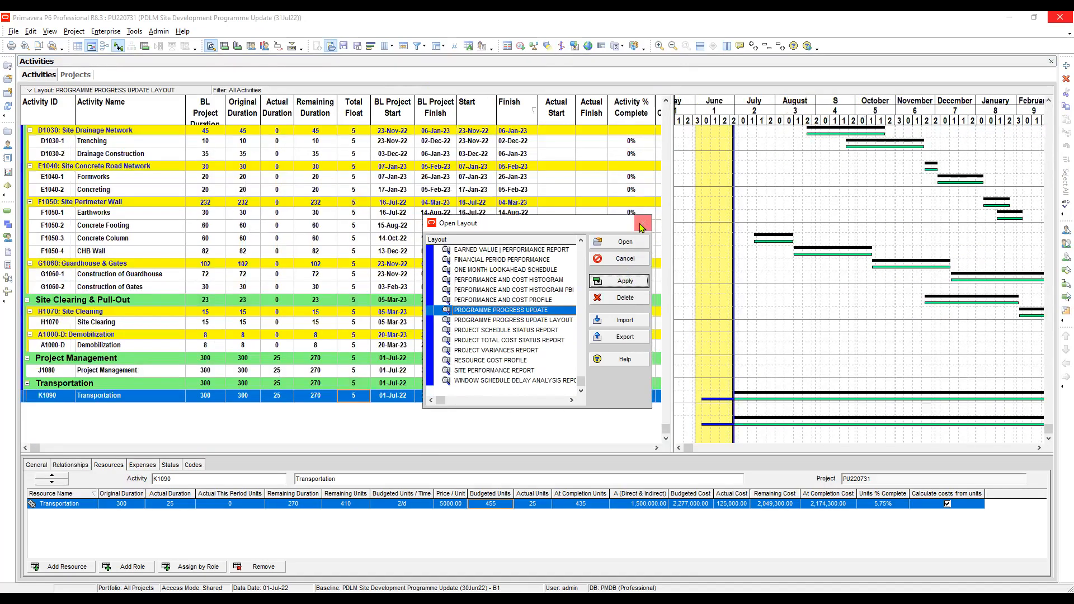
click(563, 321)
click(625, 281)
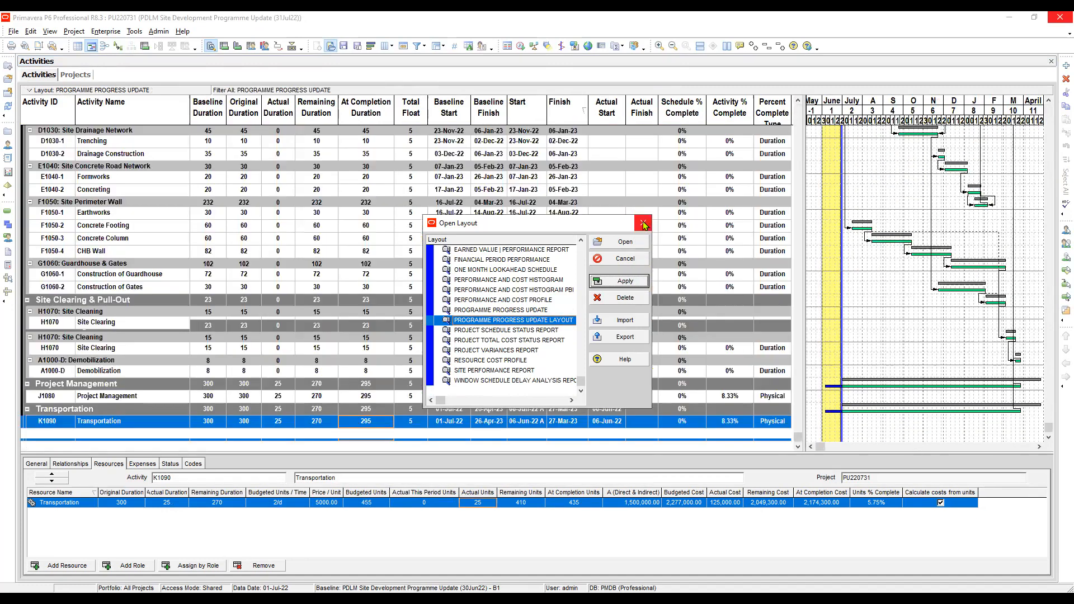
click(643, 223)
Step: Remove Baseline Duration, Original Duration and At Completion Duration from the selected columns of the activity table
drag(797, 409, 791, 92)
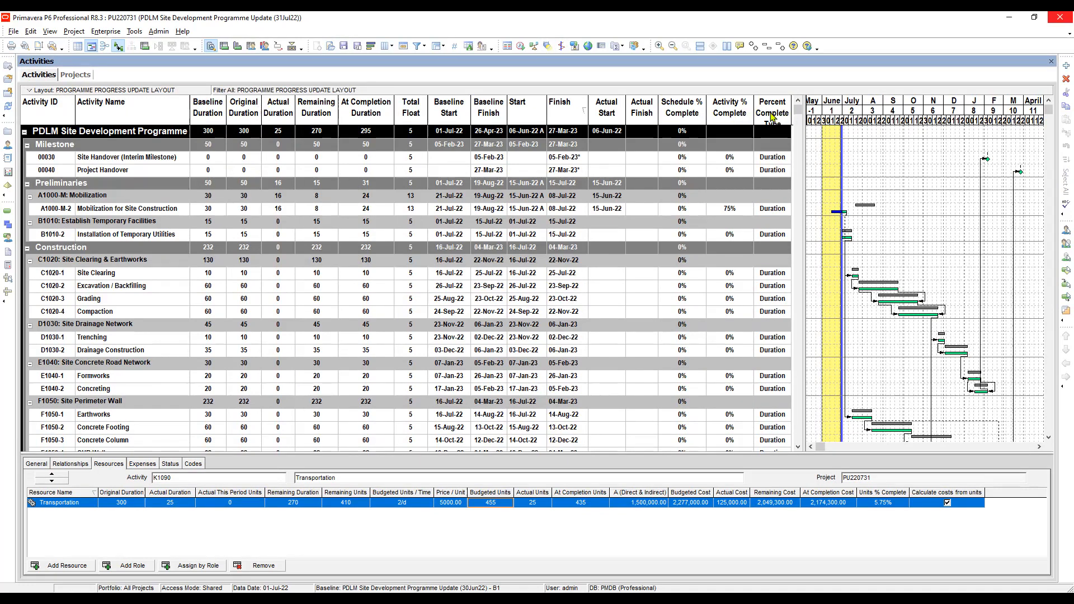
click(387, 46)
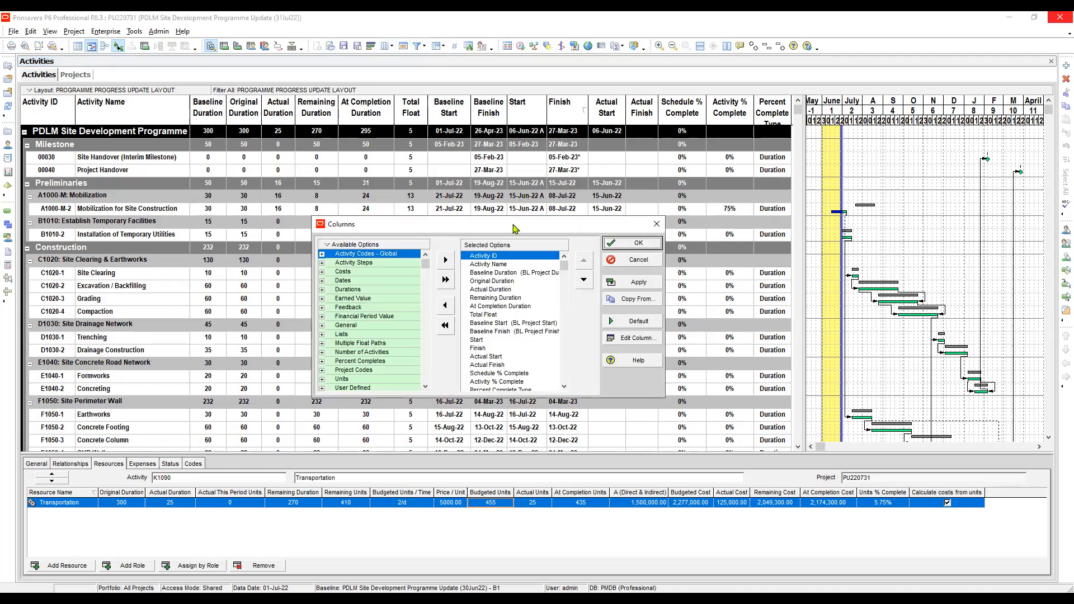
drag(521, 226, 549, 219)
click(526, 266)
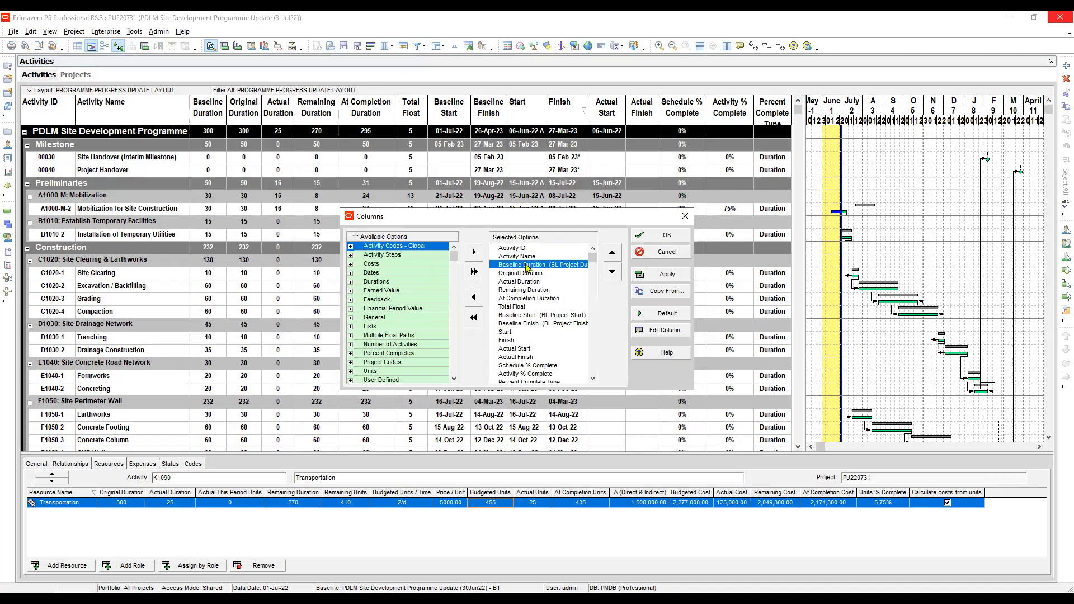
click(474, 300)
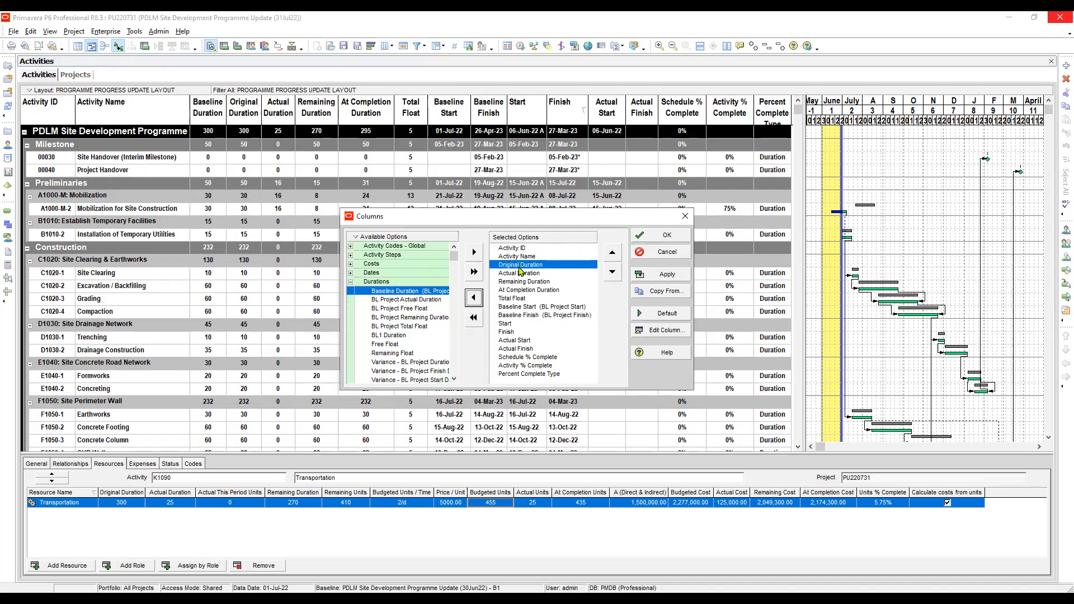
click(474, 301)
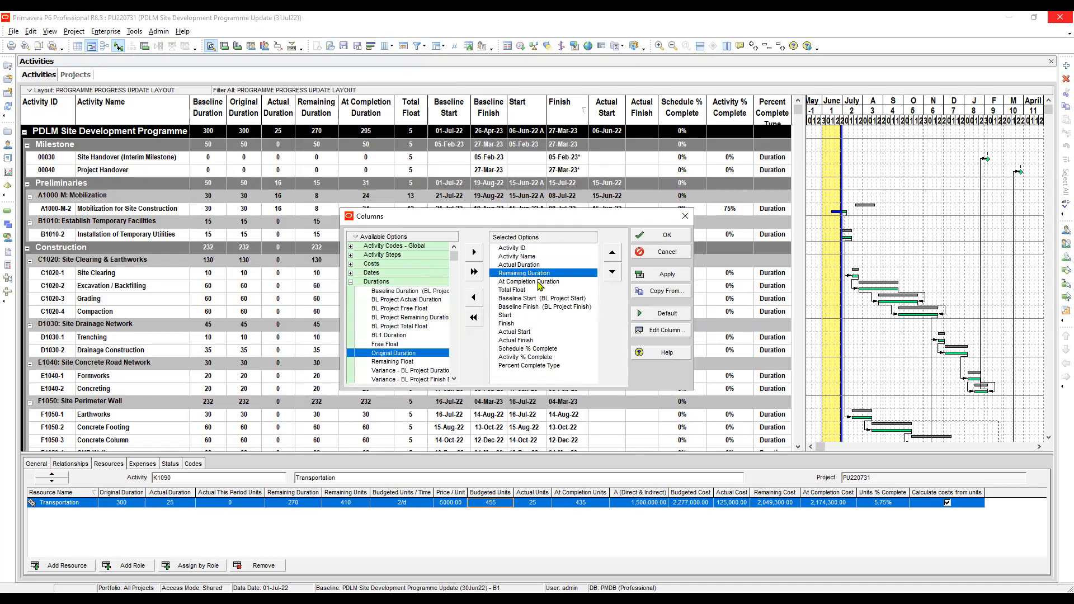
click(540, 281)
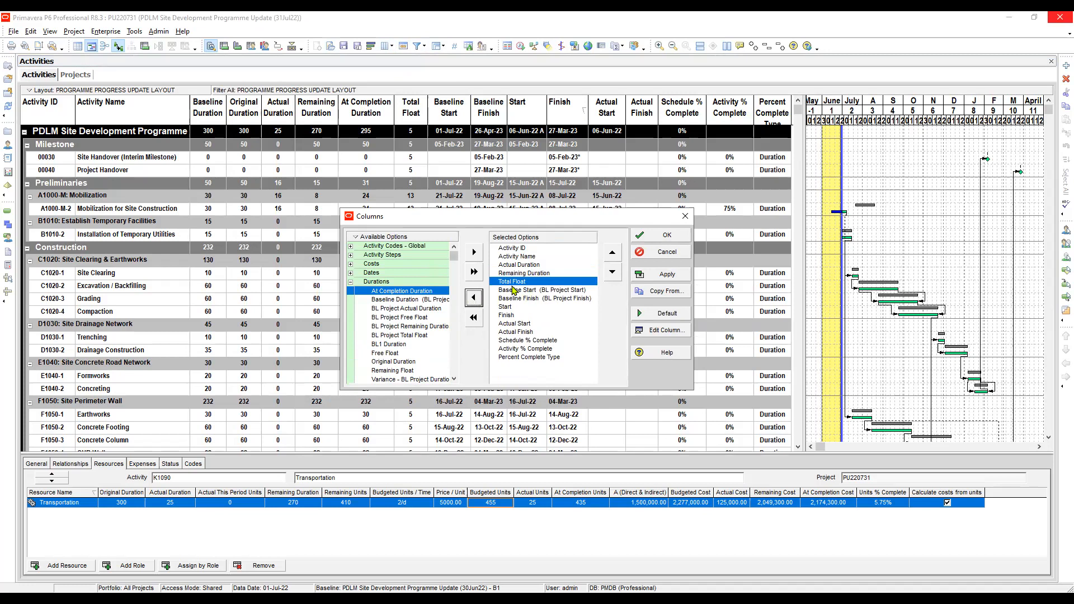
Step: Remove Baseline Start and Baseline Finish from the activity table's selected columns
click(513, 290)
click(521, 282)
click(516, 290)
click(521, 296)
click(535, 289)
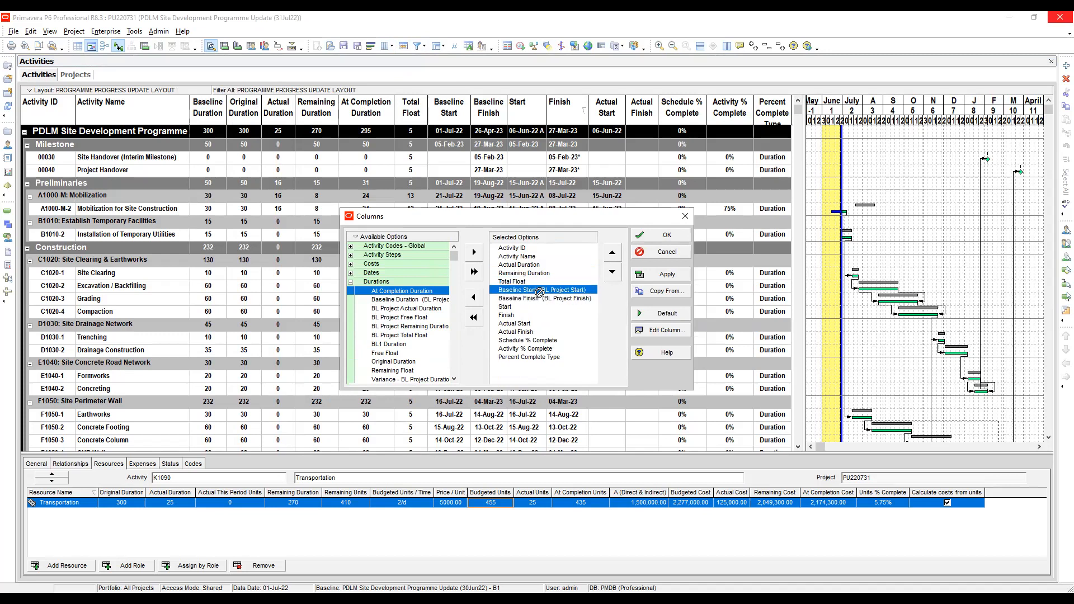
click(474, 299)
click(474, 299)
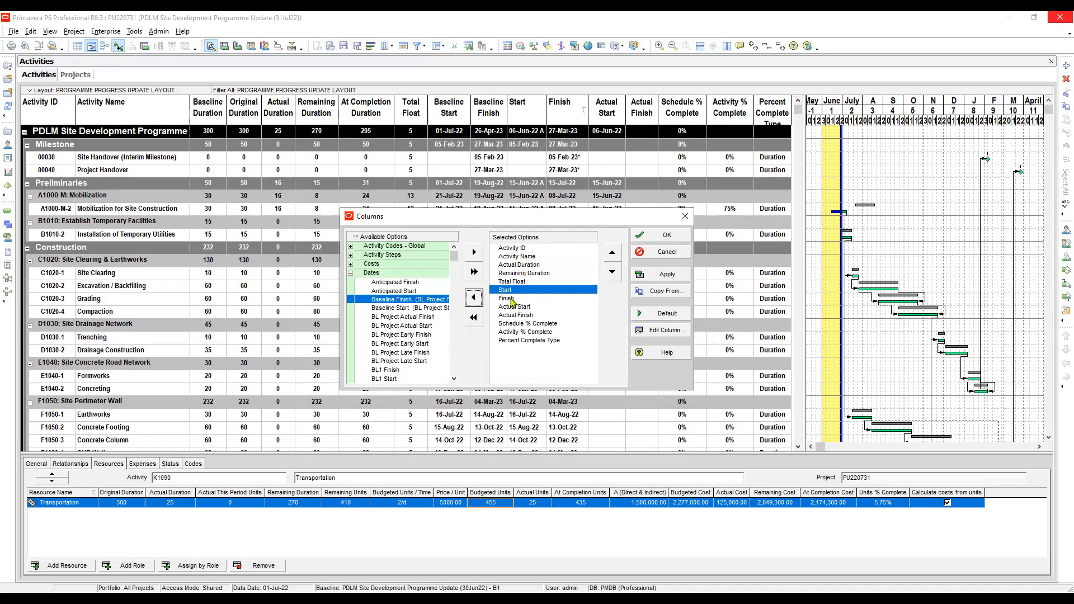
Step: Remove Percent Complete Type from the selected columns and apply the reduced column set to the activity table
click(530, 300)
click(531, 306)
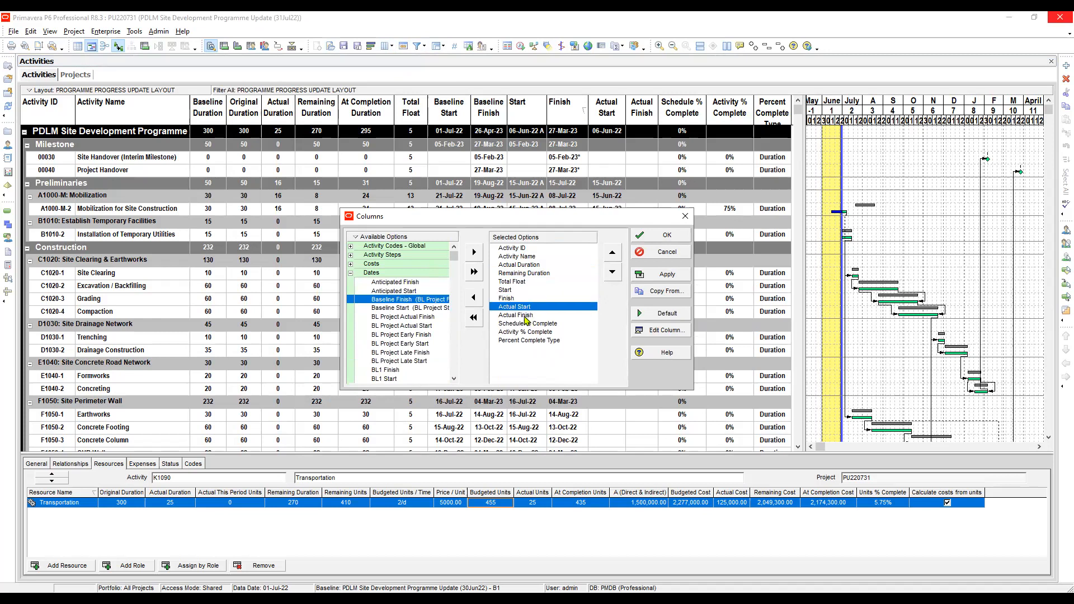
click(527, 315)
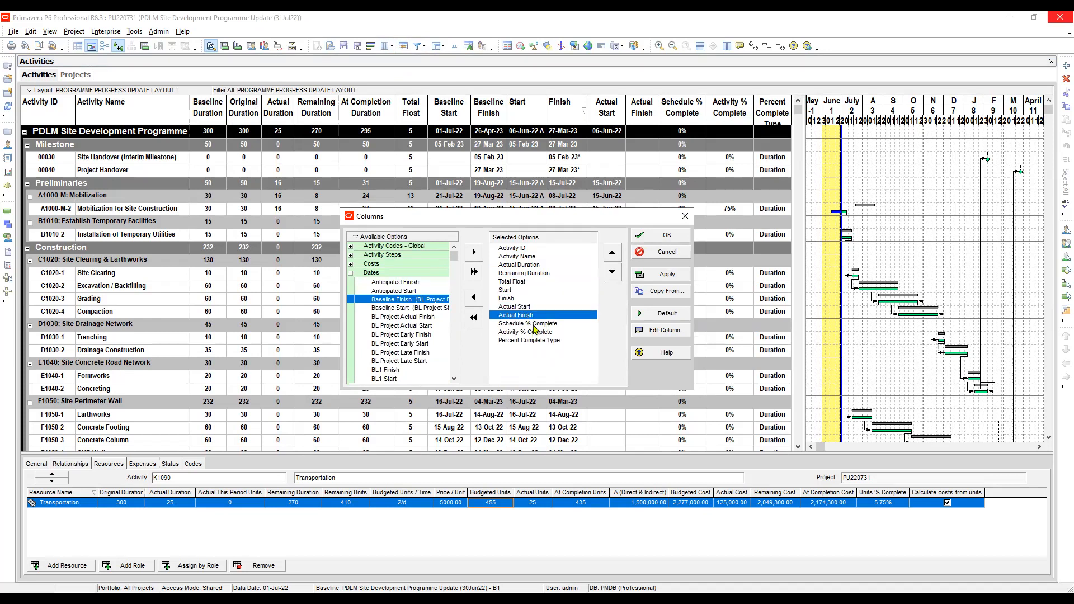
click(535, 325)
click(526, 340)
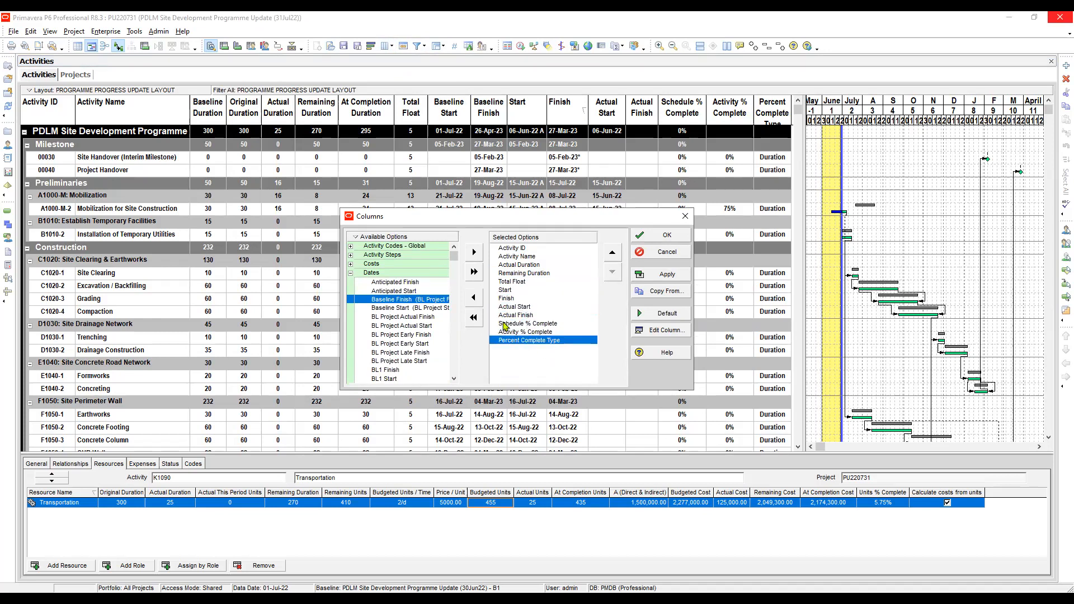
click(479, 302)
click(667, 278)
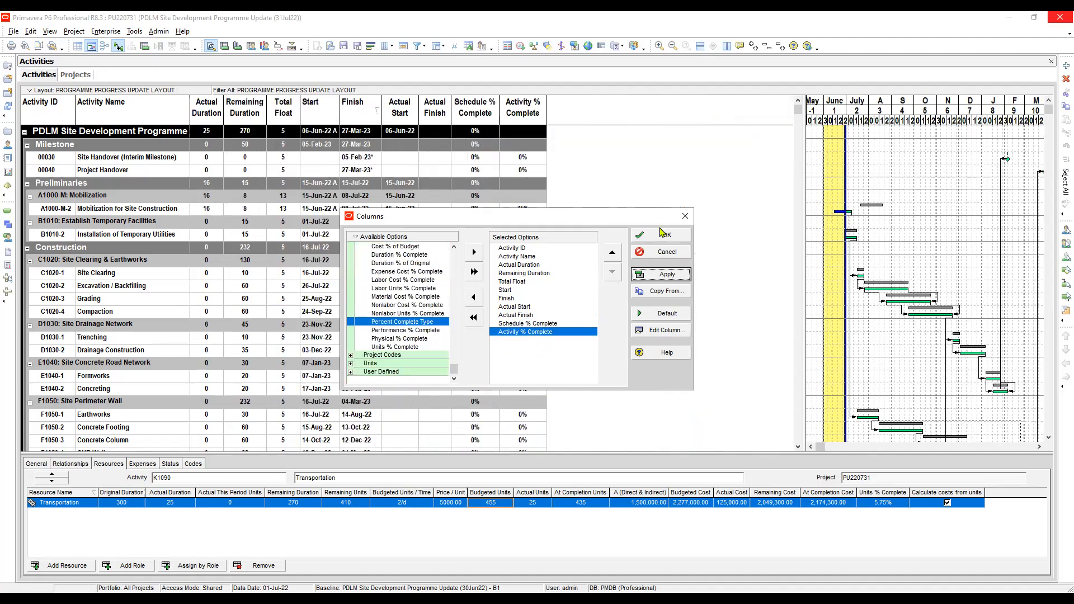
Step: Accept the column selection and narrow the activity table so the Gantt chart starts right after the Activity % Complete column
click(663, 236)
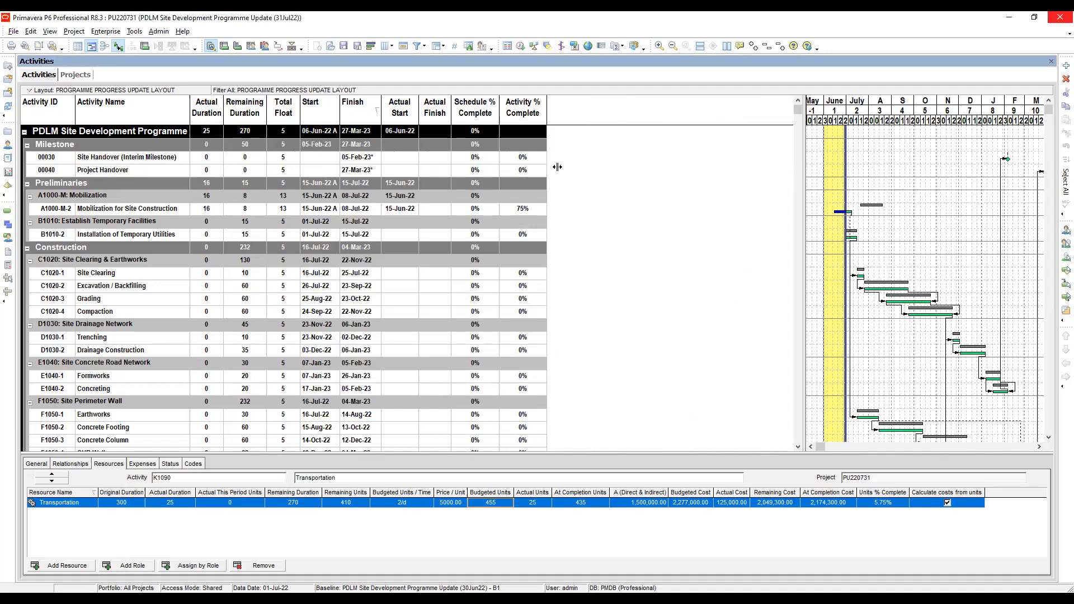
drag(559, 167, 557, 167)
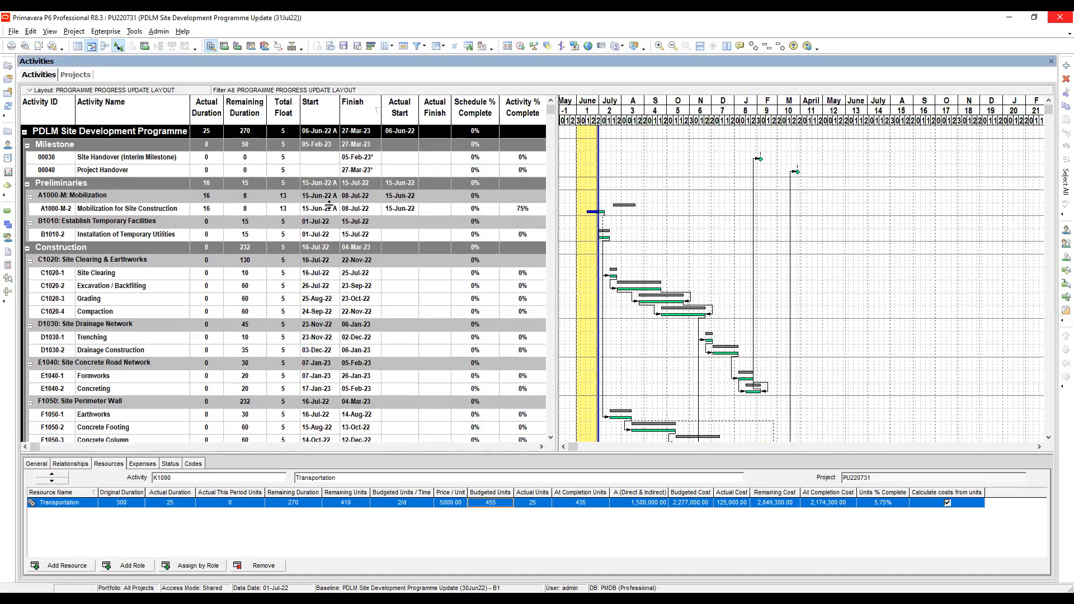
Step: Restore the Primavera P6 window to a smaller size, narrow it, and move it beside the Site Performance Report's July columns
click(1037, 19)
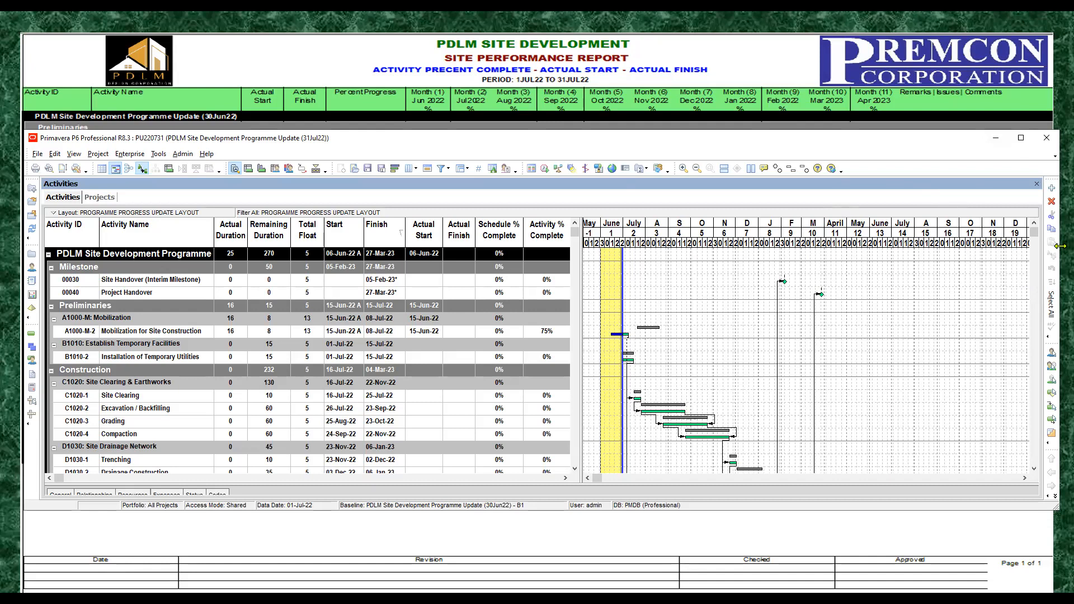
drag(1059, 246, 641, 246)
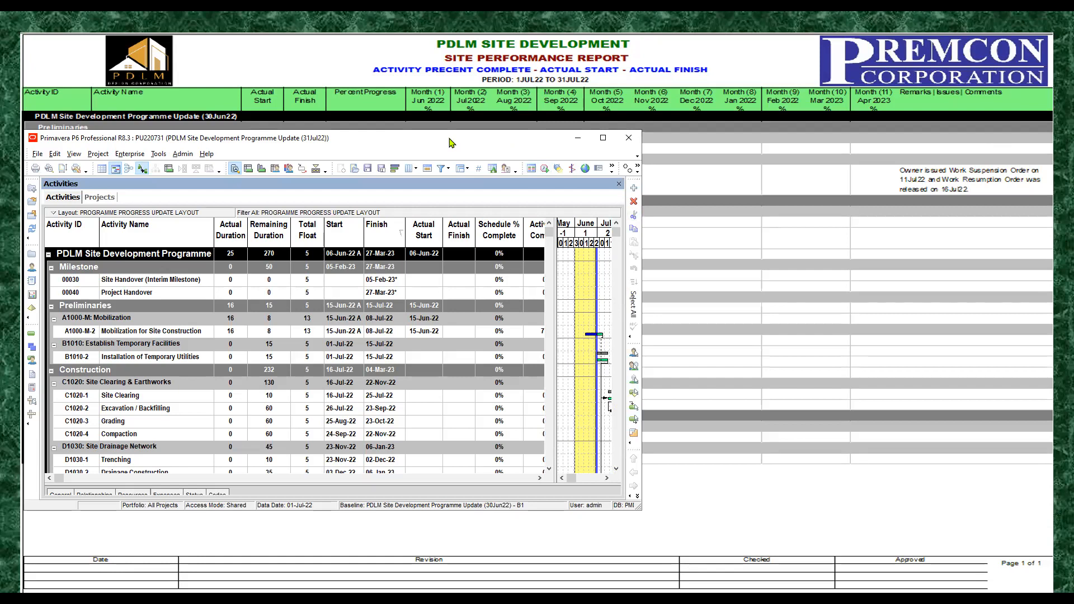
drag(450, 142, 925, 112)
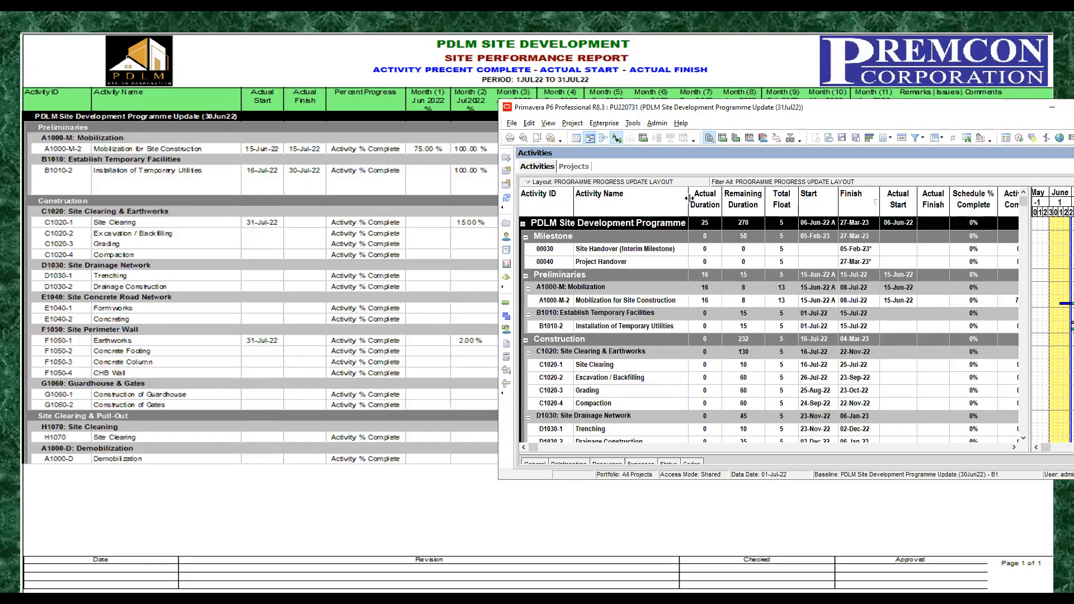
Step: Narrow the Activity ID column, widen the table pane to show Activity % Complete fully, and keep the window beside the report
drag(571, 198, 554, 198)
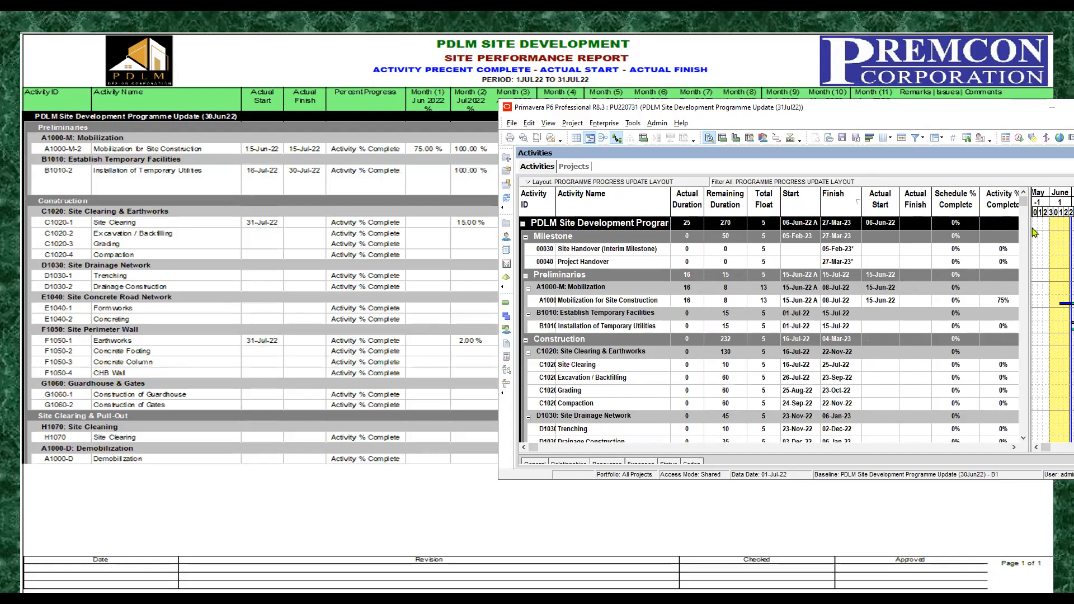
drag(1031, 234, 1065, 235)
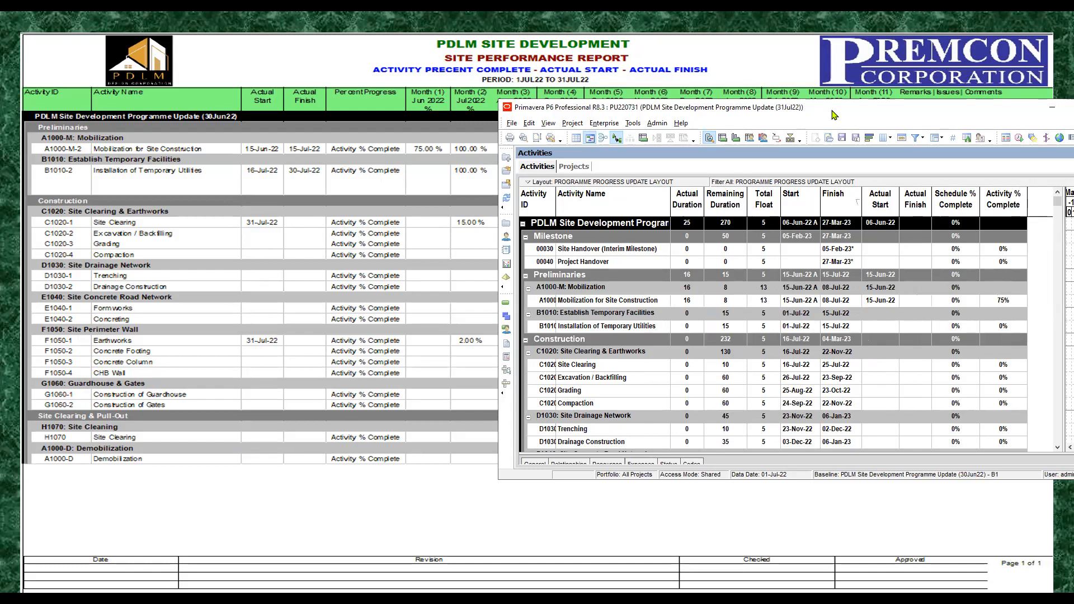
drag(832, 115, 847, 115)
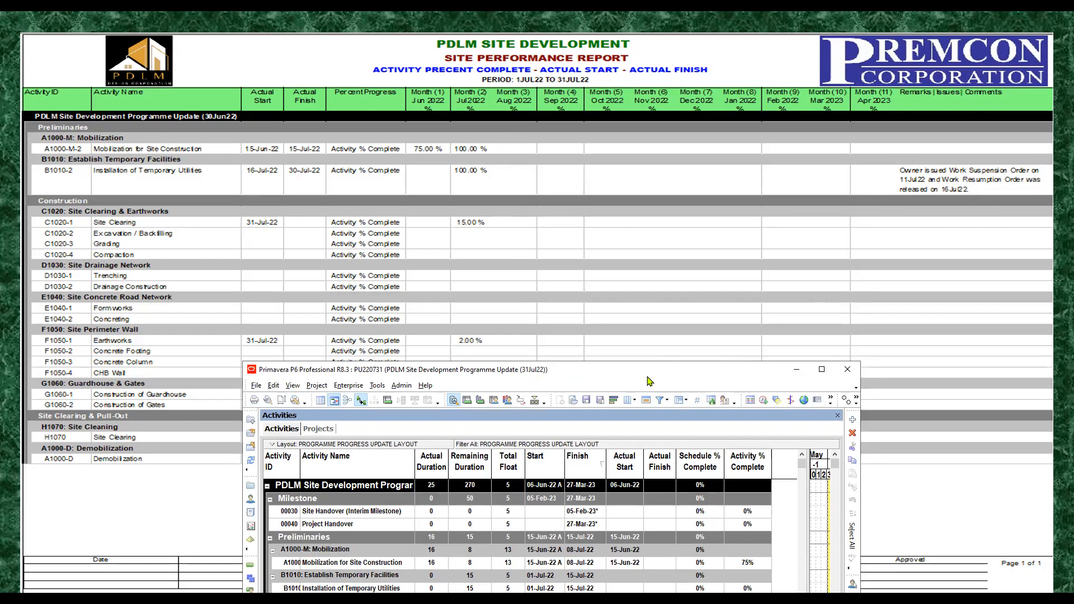
drag(647, 377, 914, 106)
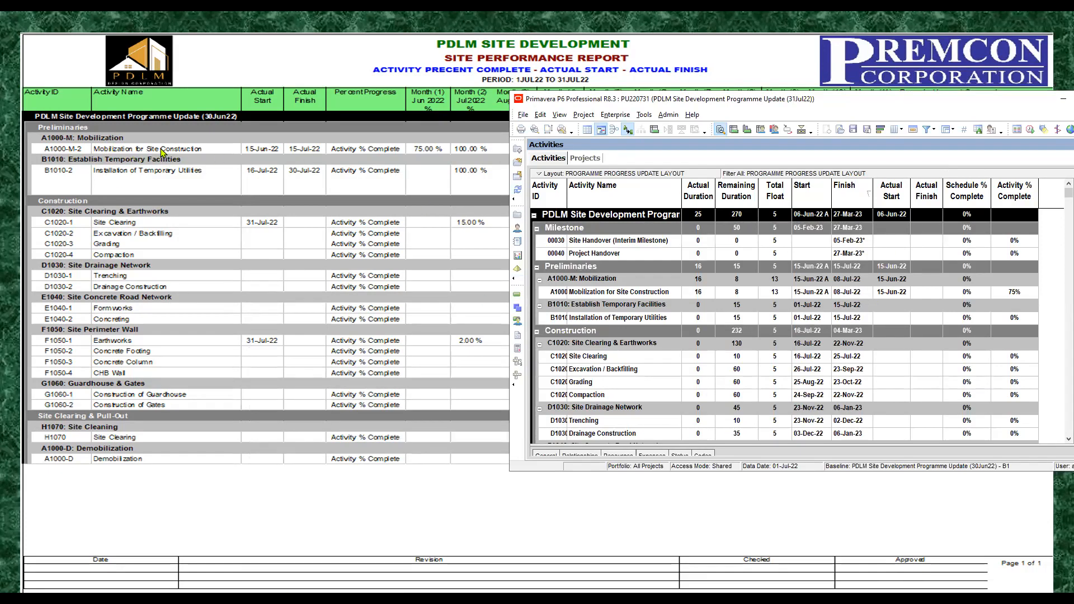
Step: Collapse the Milestone group and set the Actual Finish of Mobilization for Site Construction to 15-Jul-22
click(629, 243)
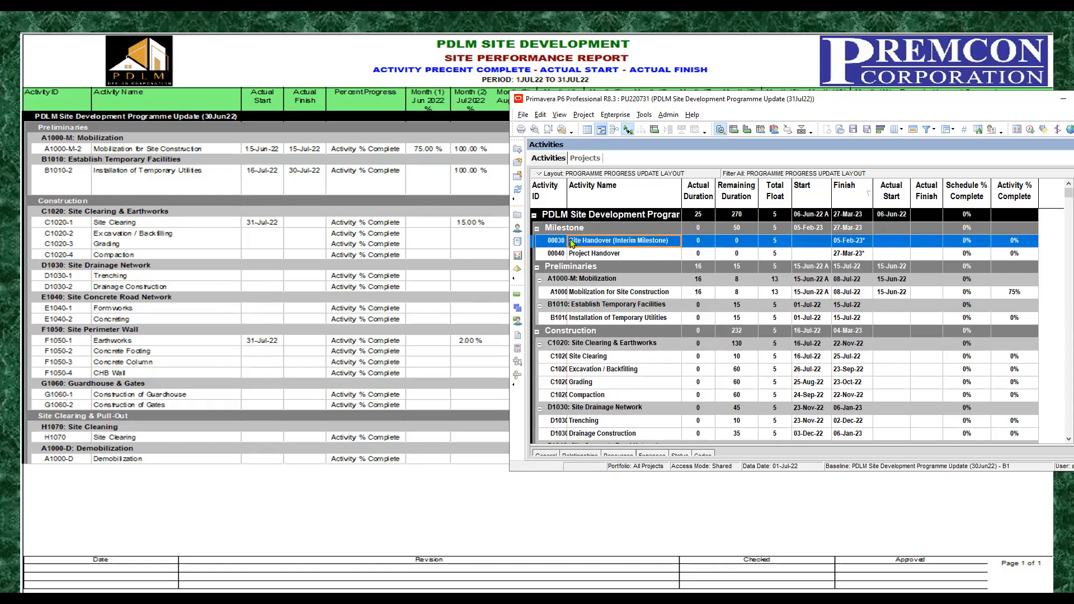
click(536, 228)
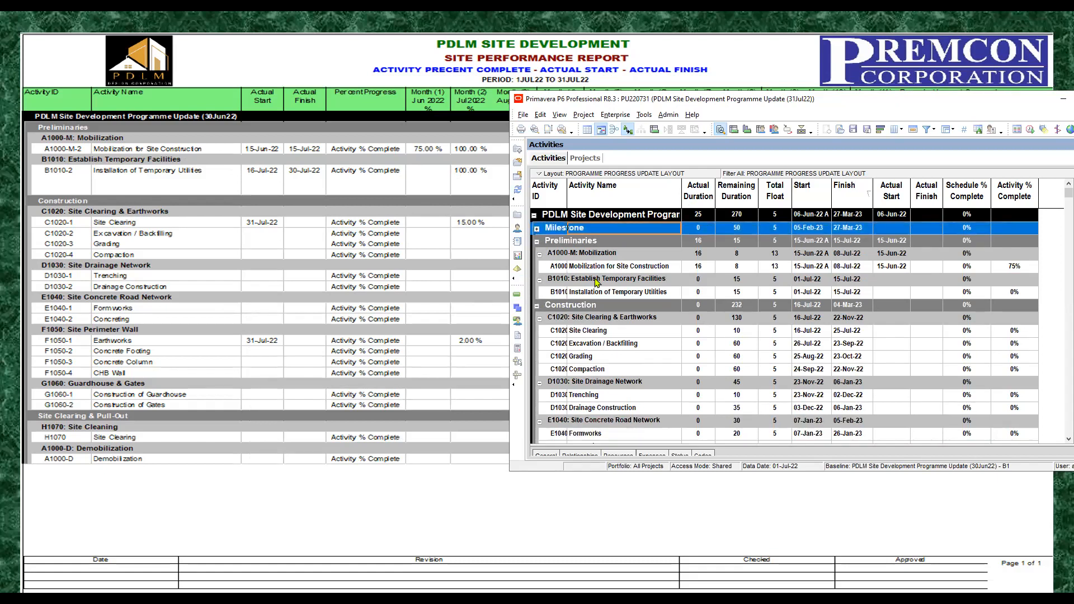
click(630, 267)
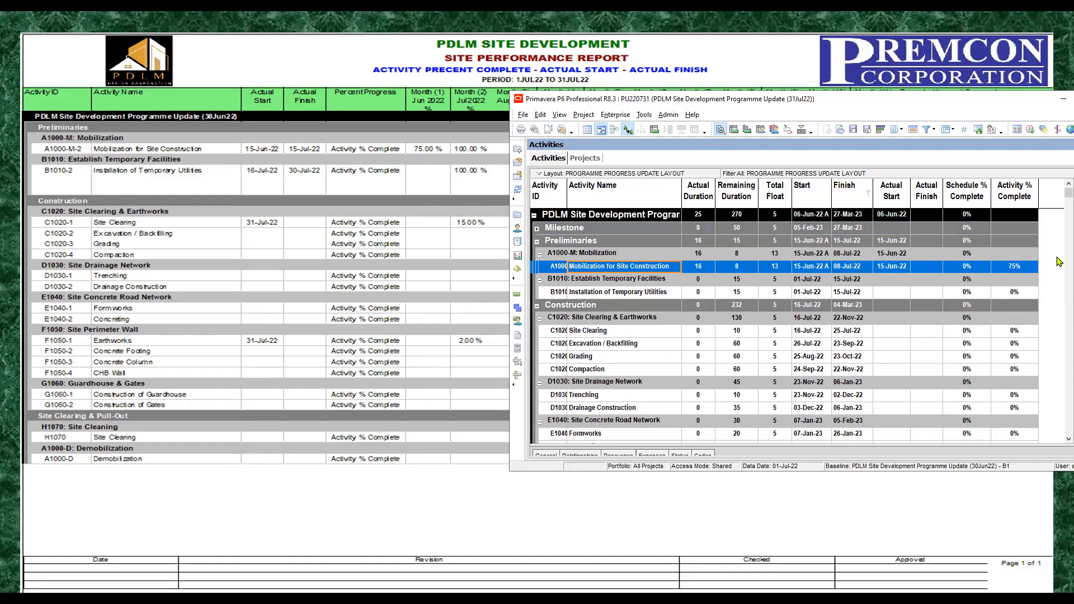
click(1017, 268)
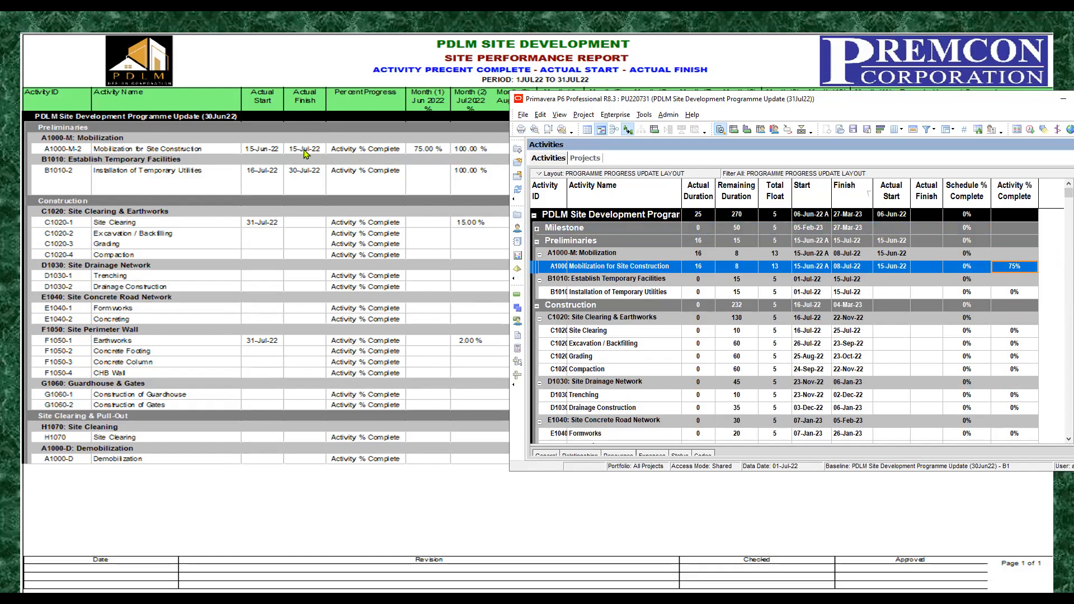
click(930, 267)
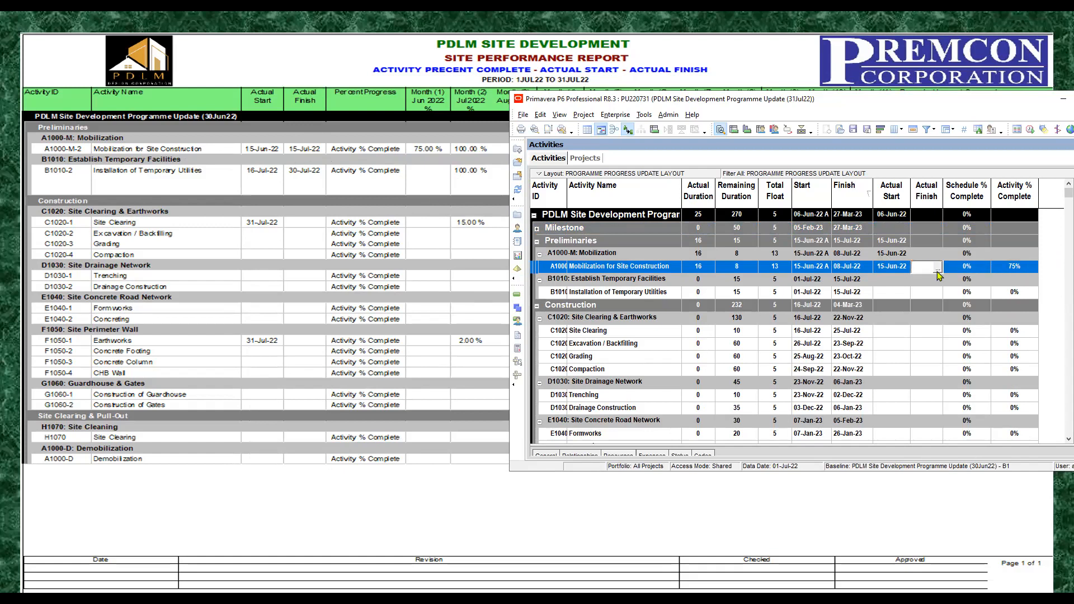
click(938, 267)
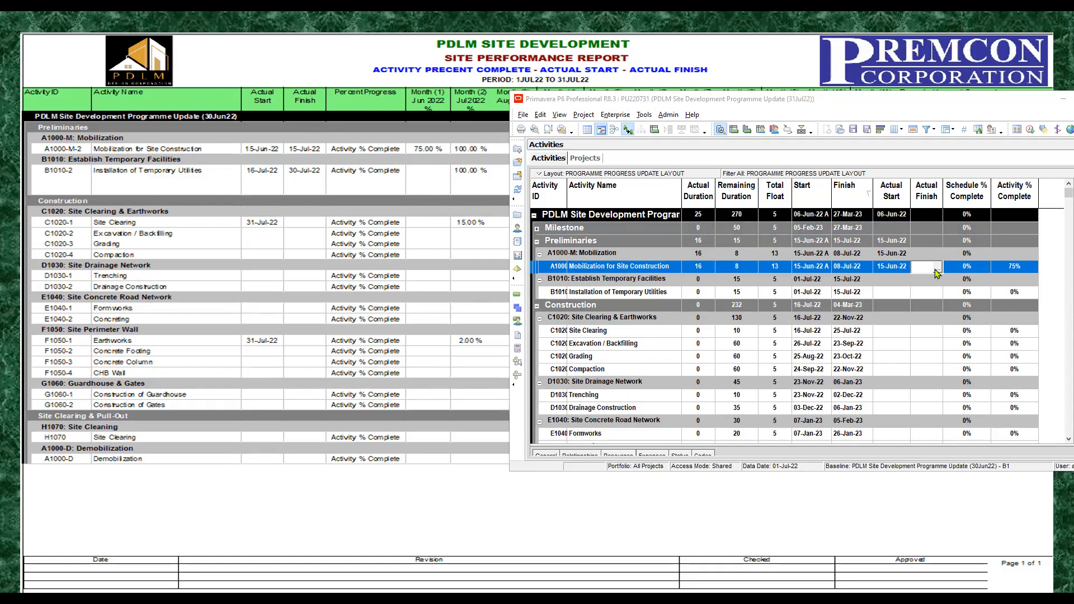
click(834, 237)
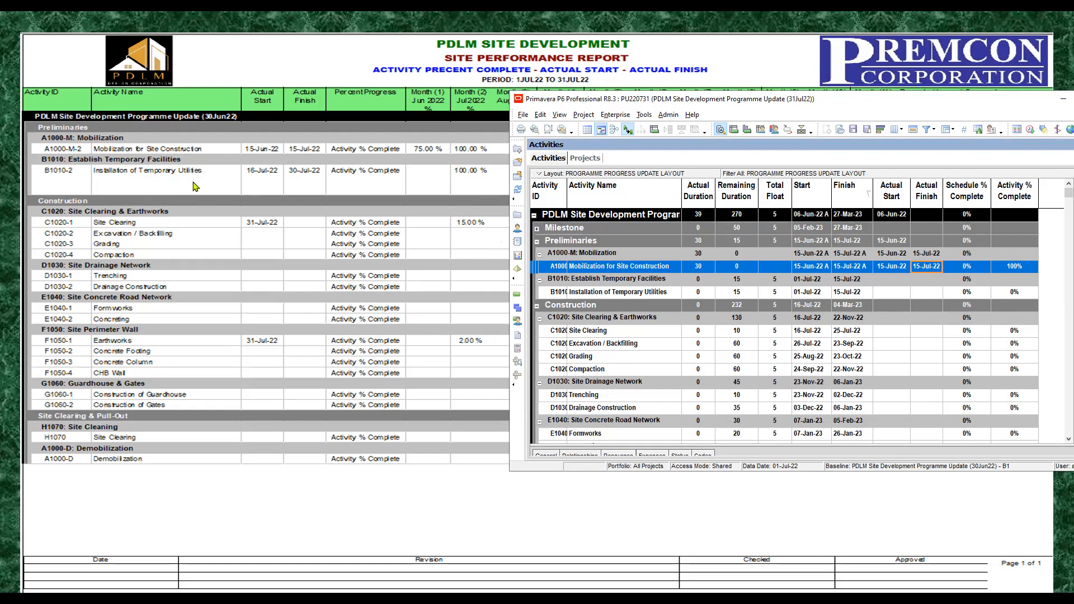
Step: Set Installation of Temporary Utilities to an Actual Start of 16-Jul-22 and an Actual Finish of 30-Jul-22
click(641, 293)
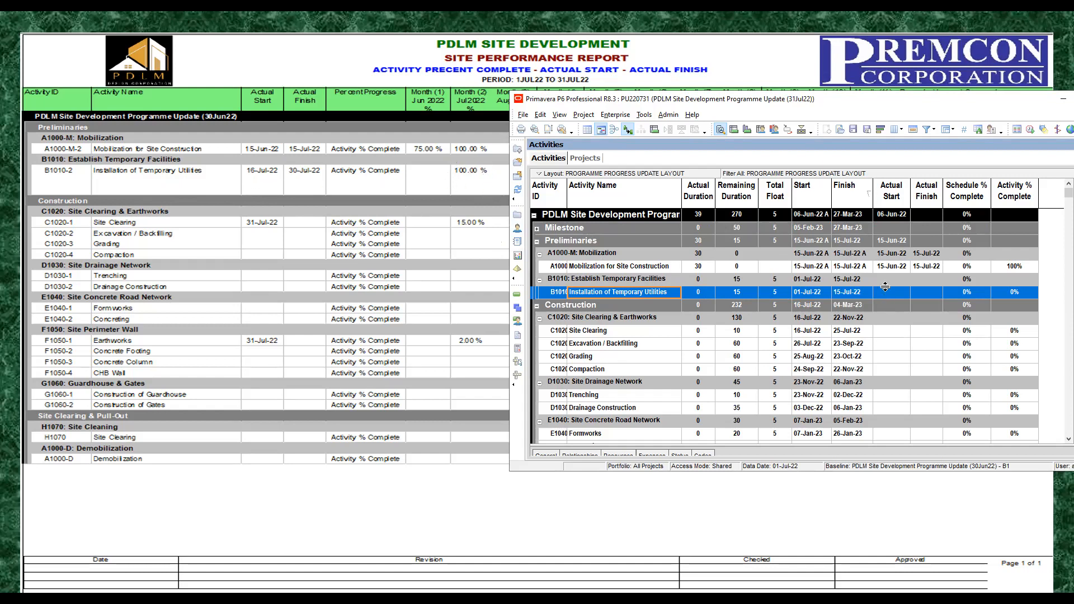
click(907, 295)
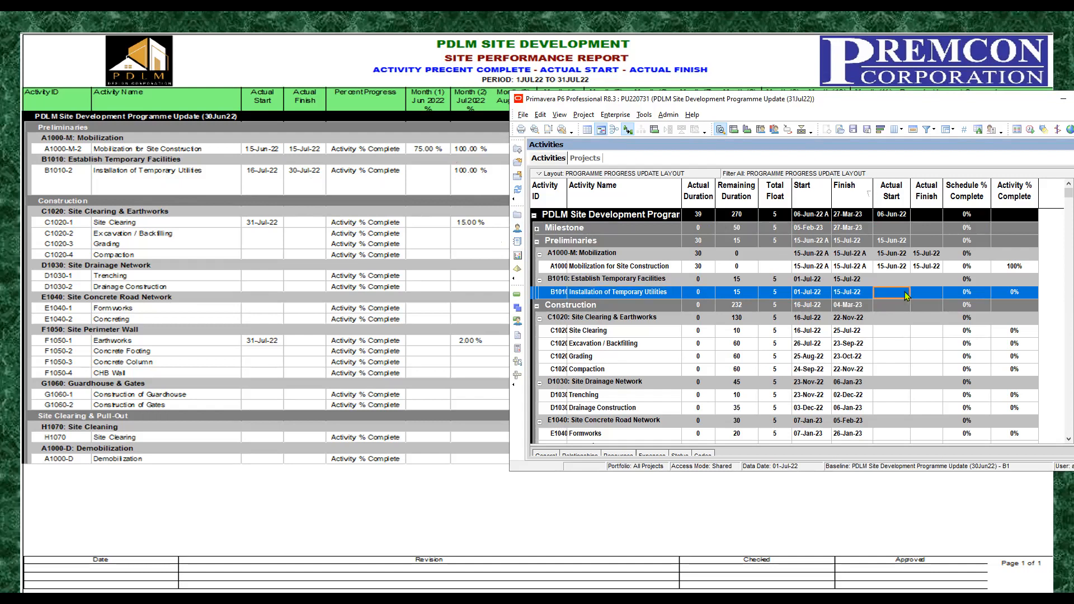
click(905, 296)
click(906, 293)
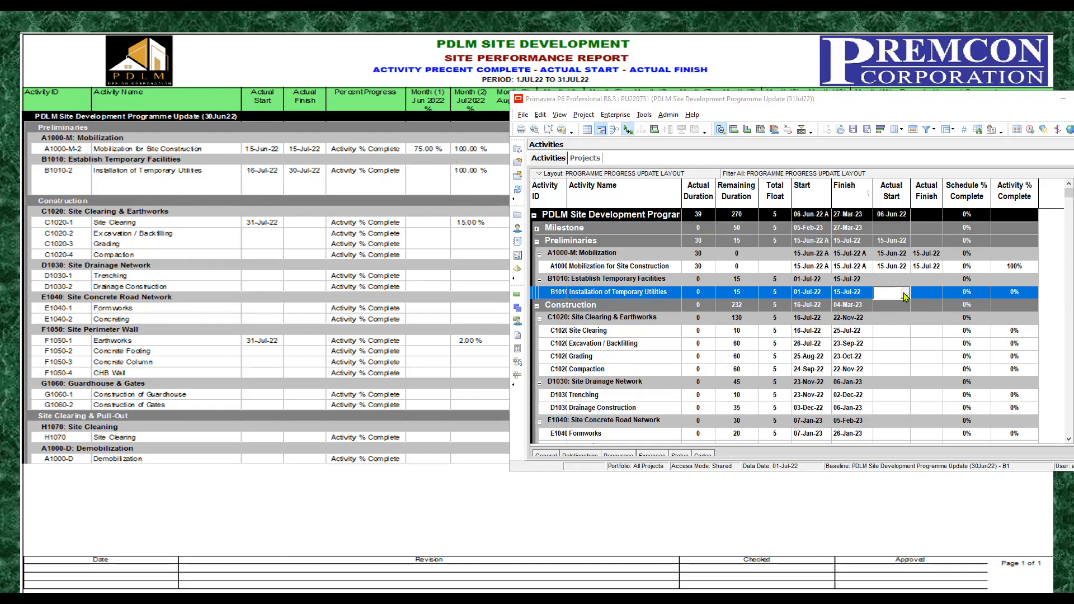
click(934, 294)
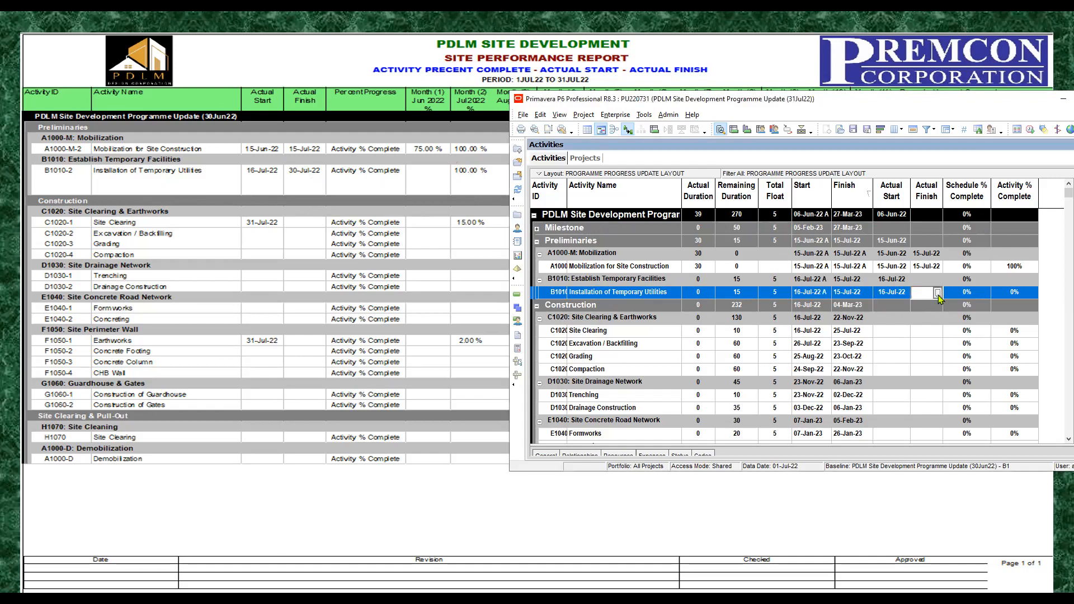
click(938, 293)
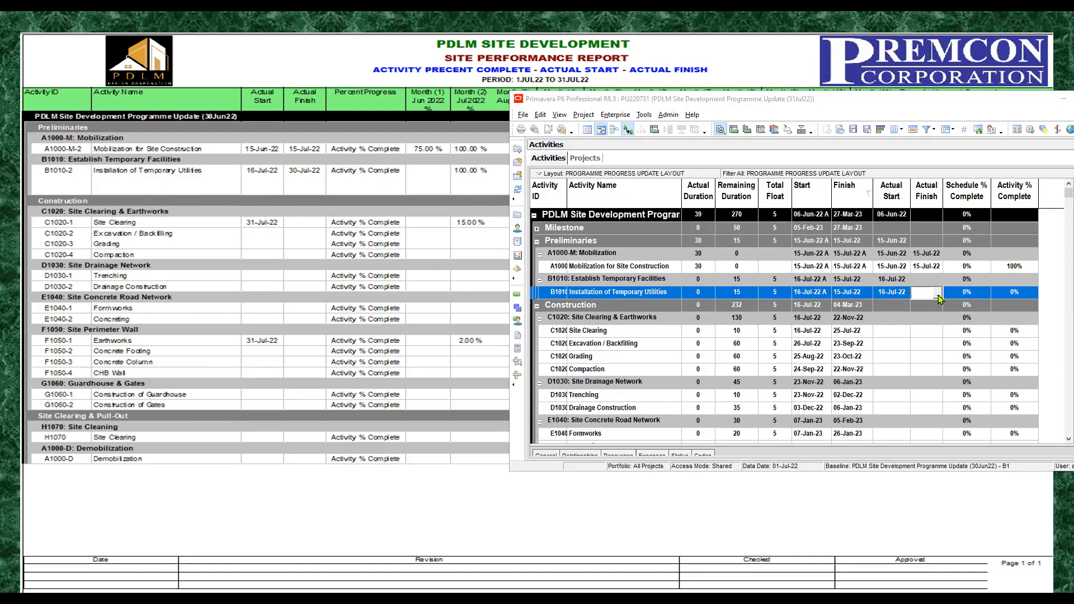
click(912, 362)
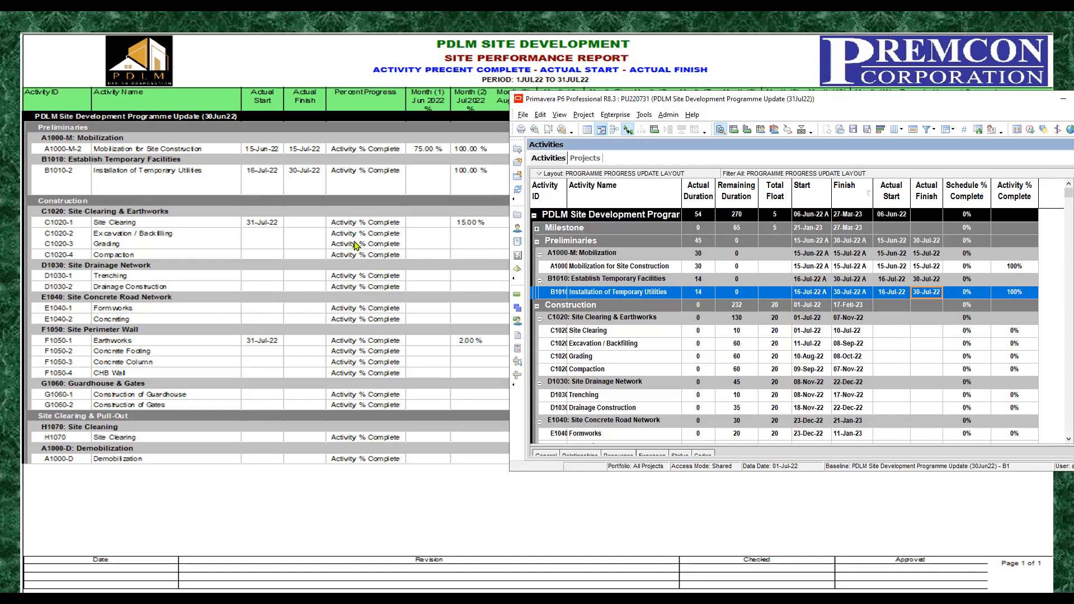
Step: Set the Actual Start of Site Clearing under C1020: Site Clearing & Earthworks to 31-Jul-22
click(631, 335)
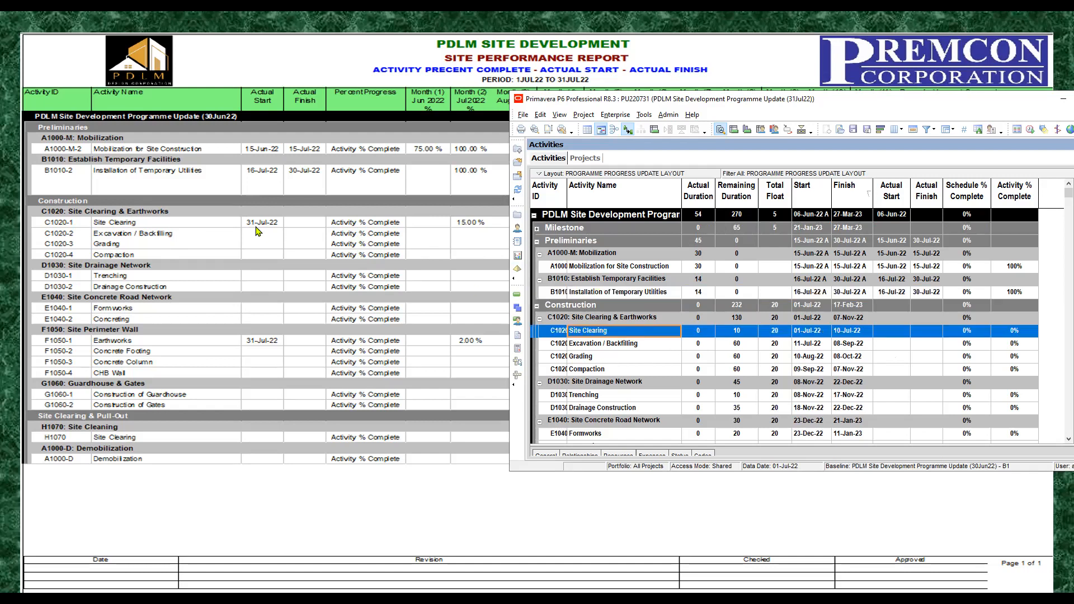
click(905, 333)
click(906, 332)
click(905, 333)
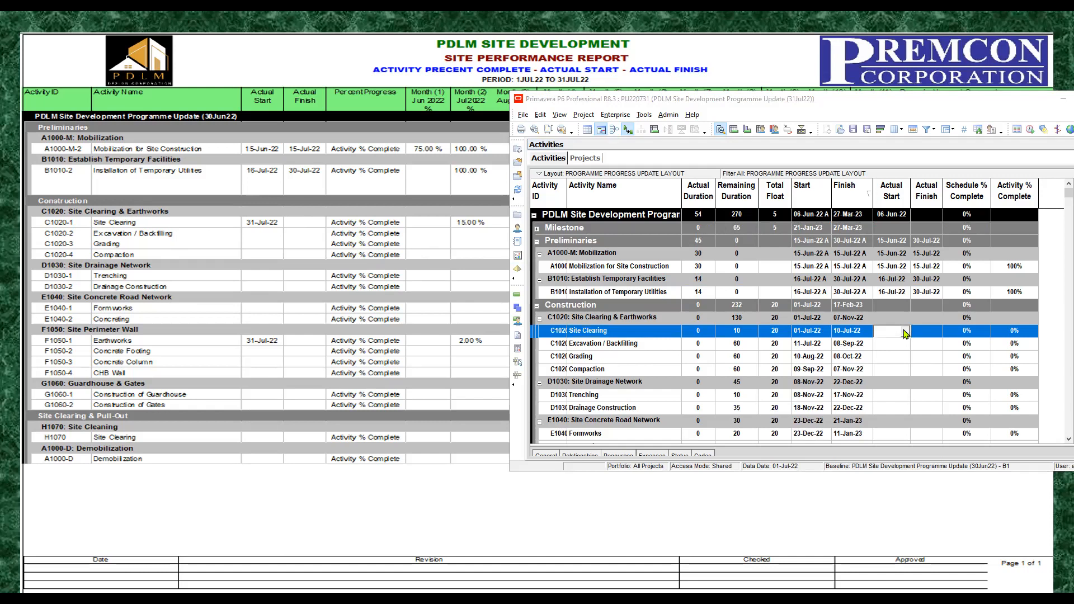
click(896, 364)
click(890, 360)
click(891, 344)
Step: Collapse the D1030: Site Drainage Network and E1040: Site Concrete Road Network groups in the activity table
scroll(891, 342, down, 3)
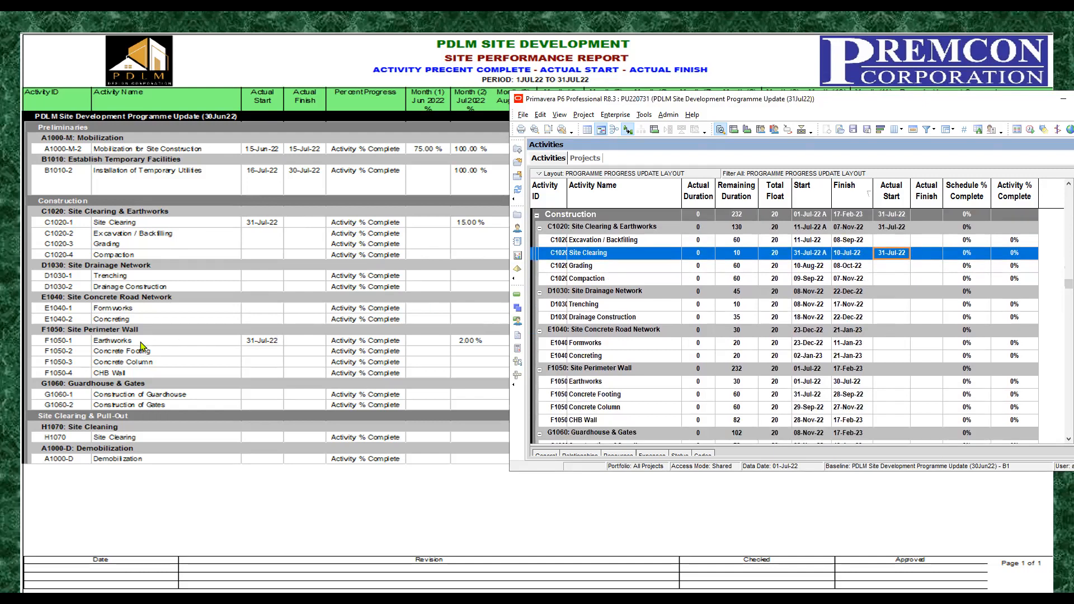
click(616, 331)
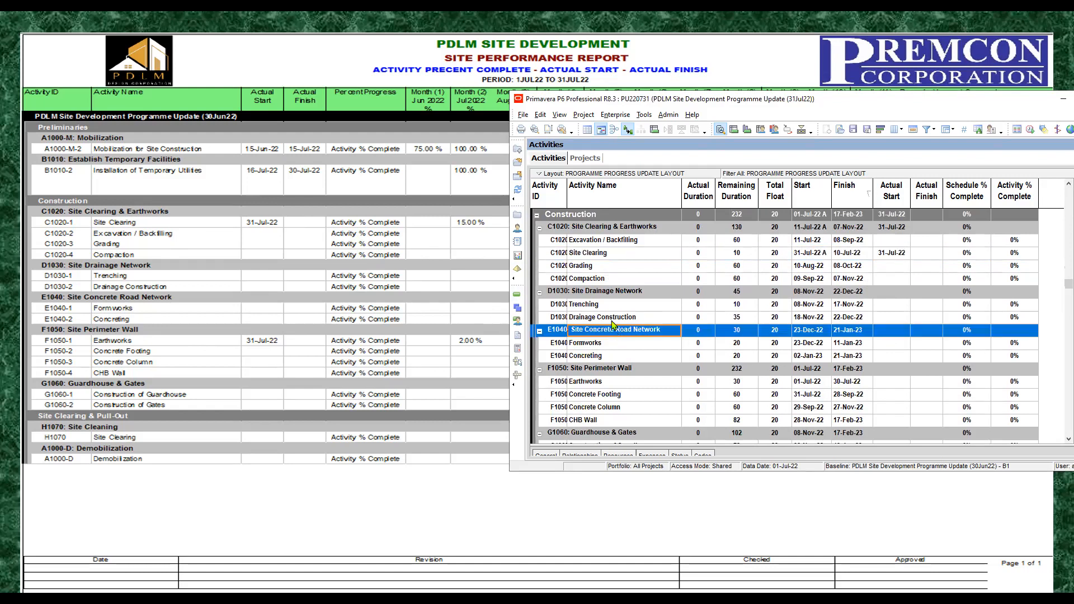
click(598, 240)
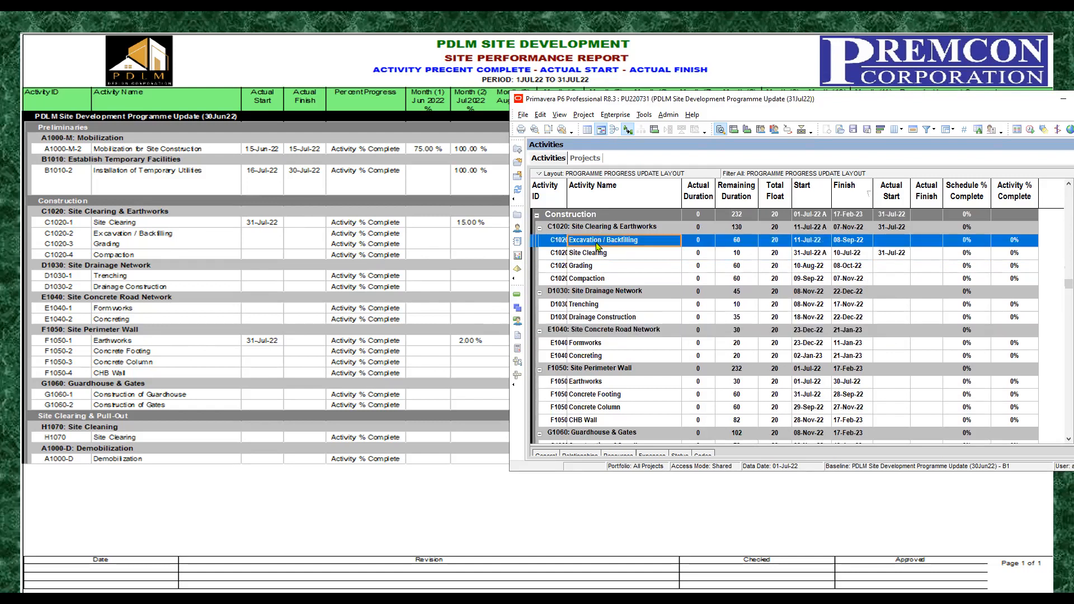
click(540, 292)
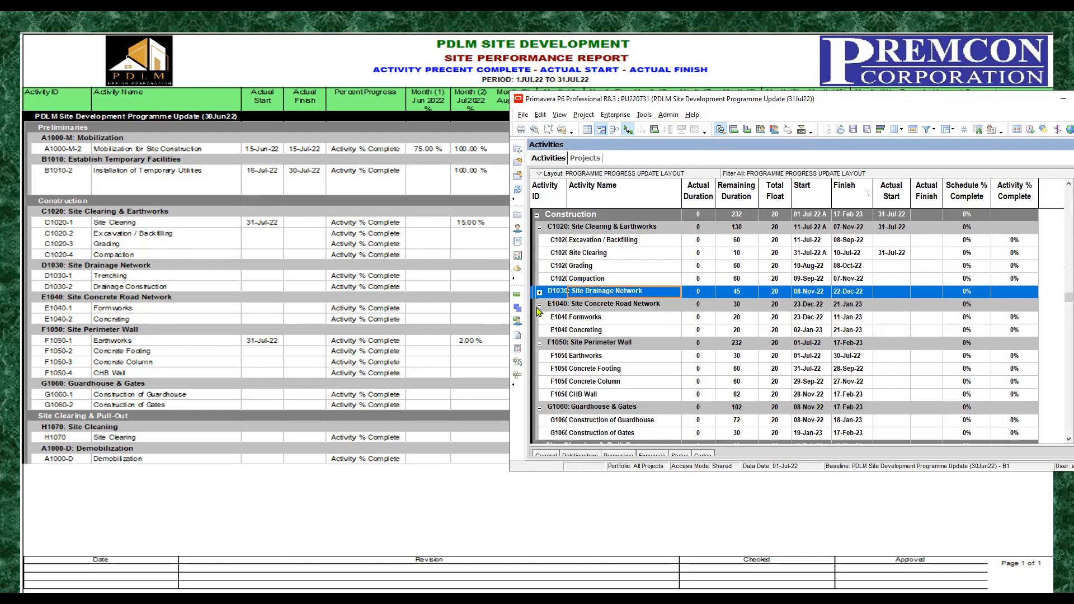
click(540, 306)
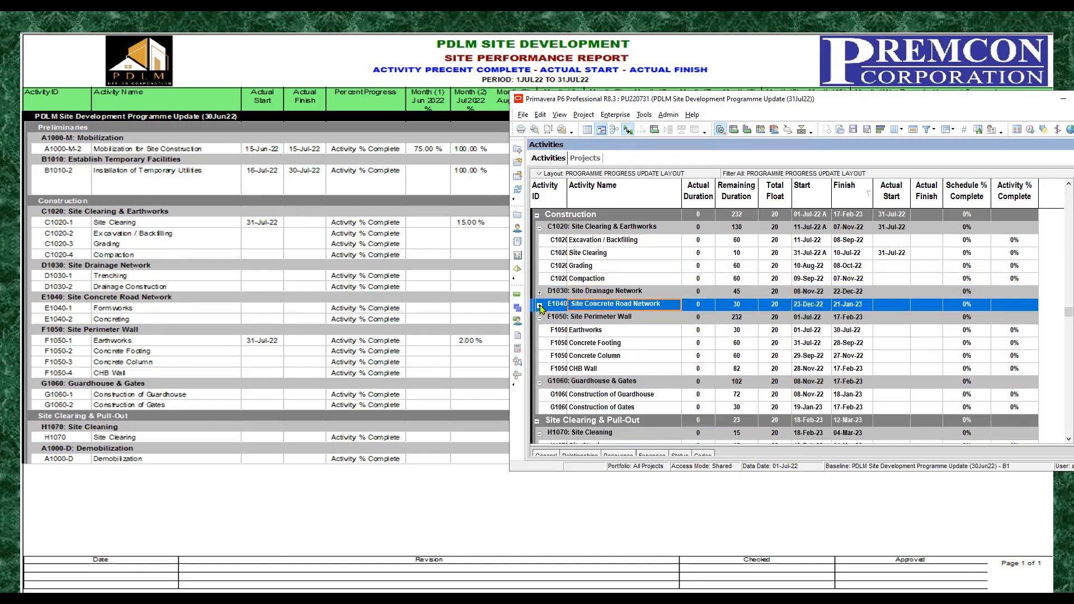
Step: Set the Actual Start of Earthworks under F1050: Site Perimeter Wall to 31-Jul-22
click(593, 331)
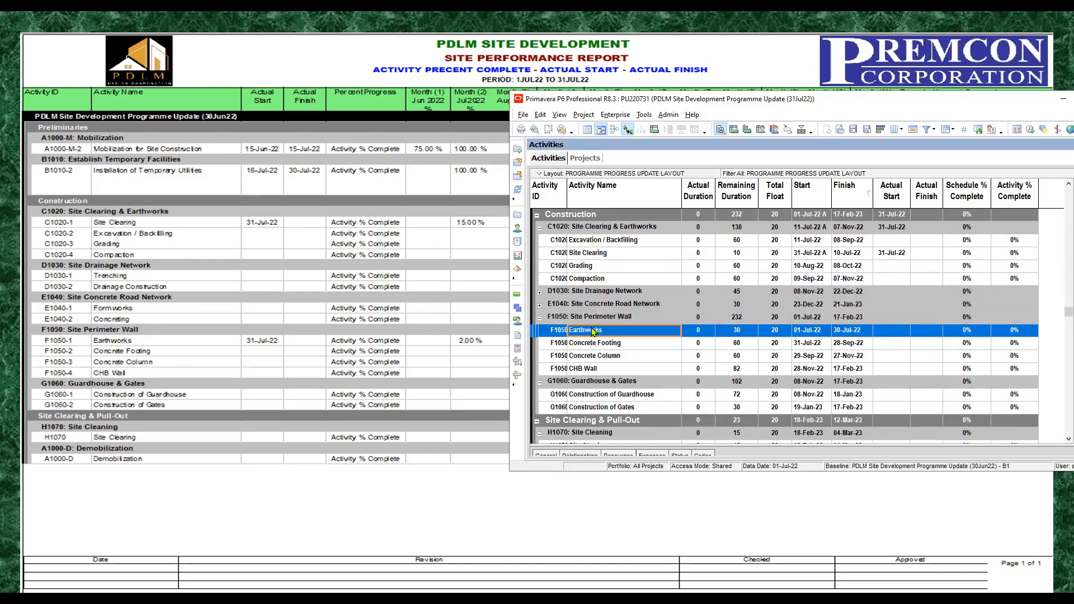
click(899, 331)
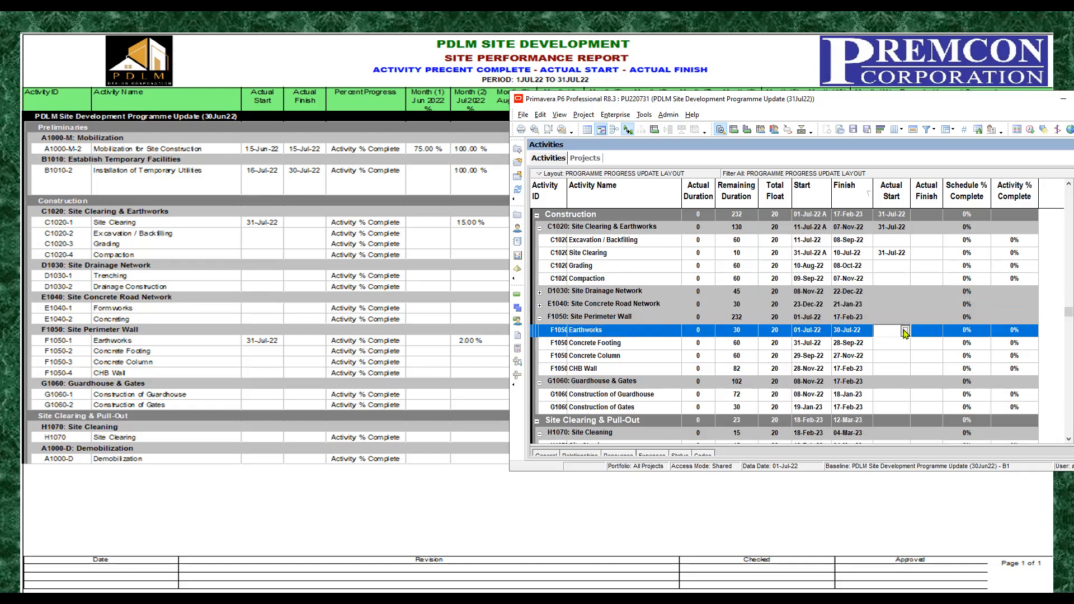
click(905, 331)
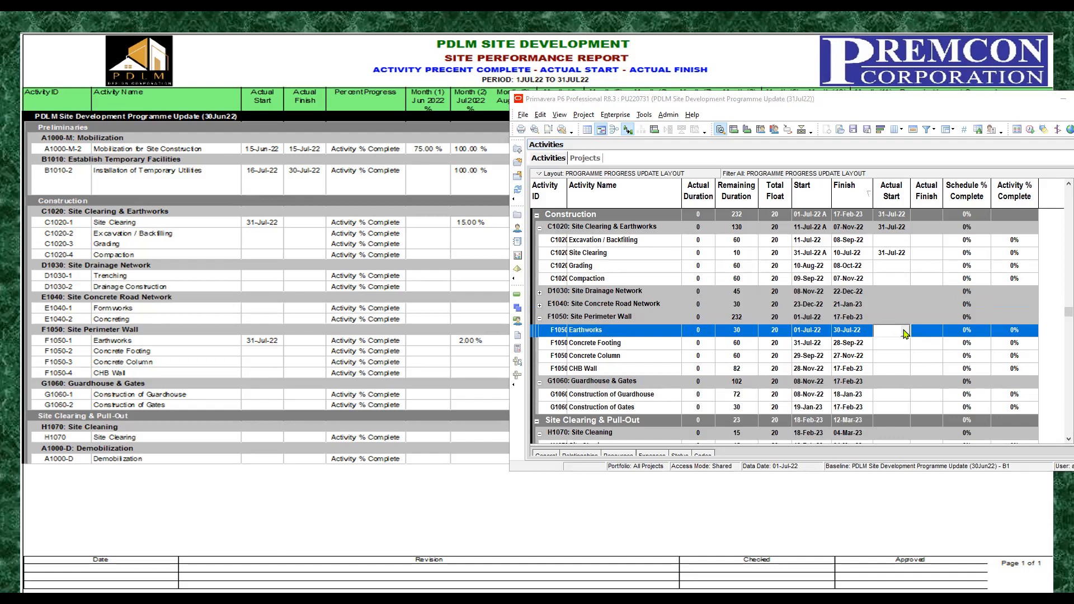
click(876, 370)
Step: Collapse the G1060: Guardhouse & Gates and Site Clearing & Pull-Out groups, and select the Project Management group
click(539, 383)
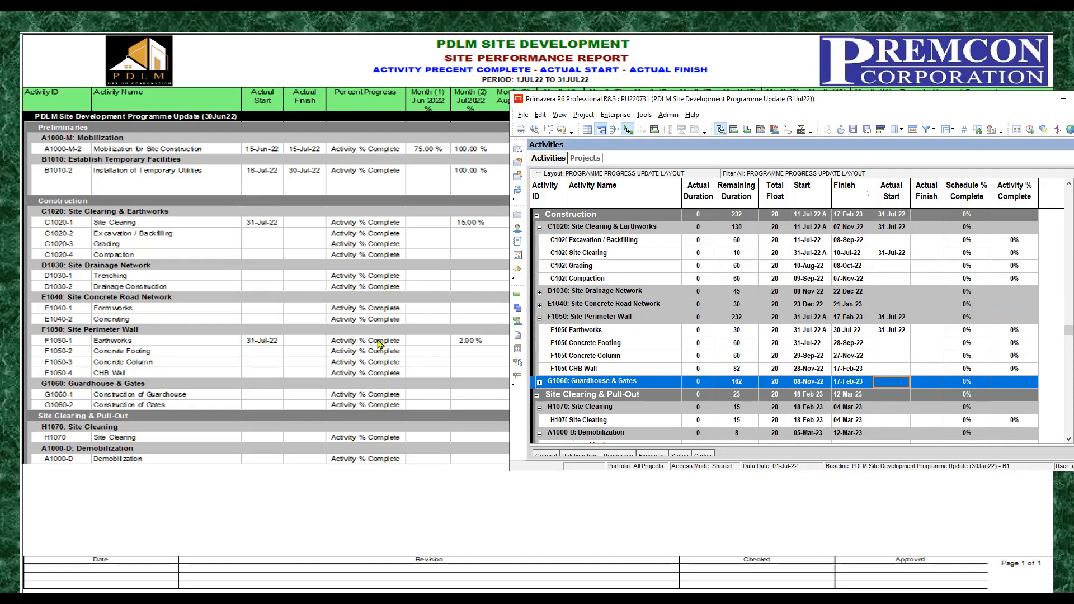
click(536, 395)
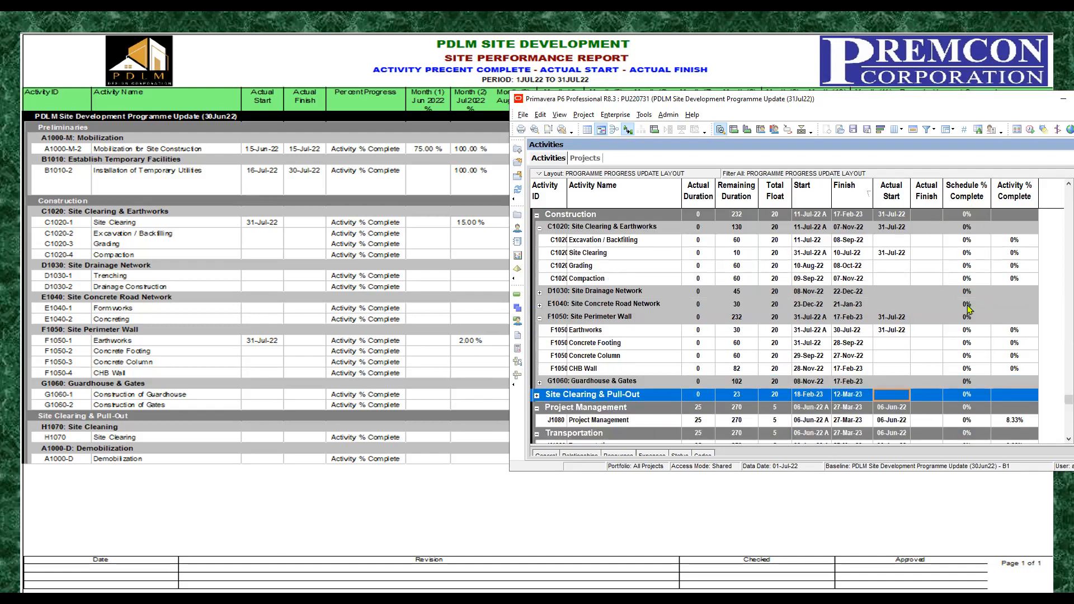
click(603, 410)
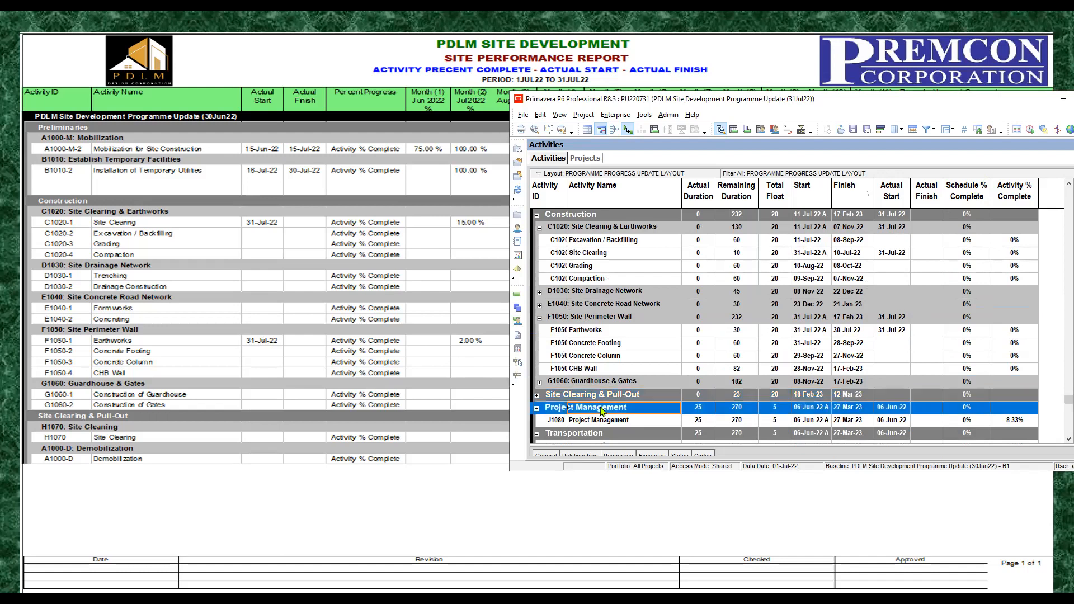
Step: Schedule the project with a data date of 01-Aug-22
scroll(602, 411, down, 1)
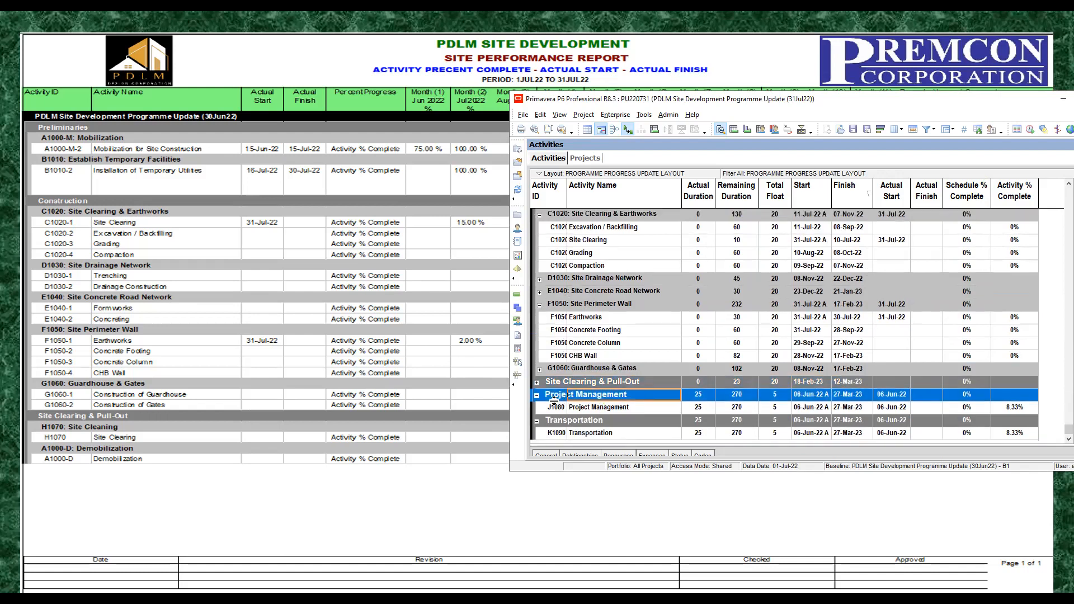
scroll(554, 399, up, 3)
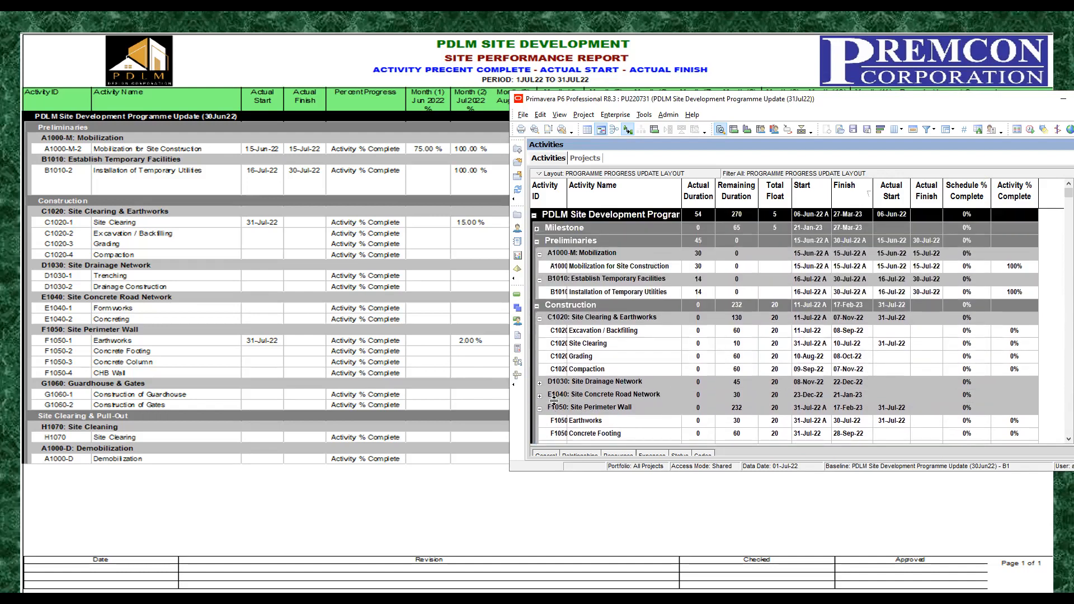
click(894, 347)
scroll(892, 336, down, 4)
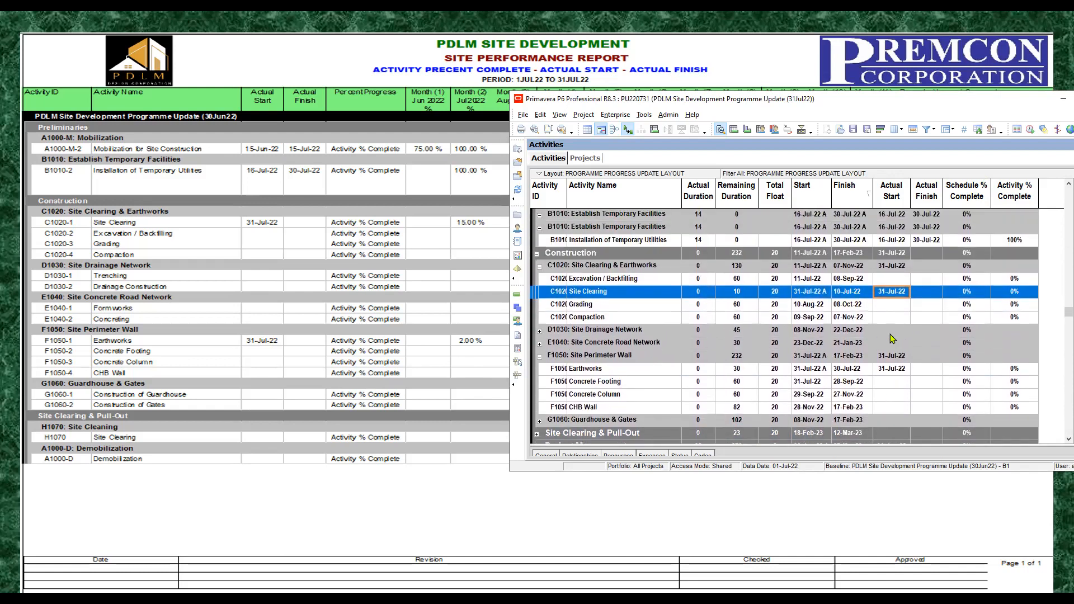
scroll(891, 334, up, 4)
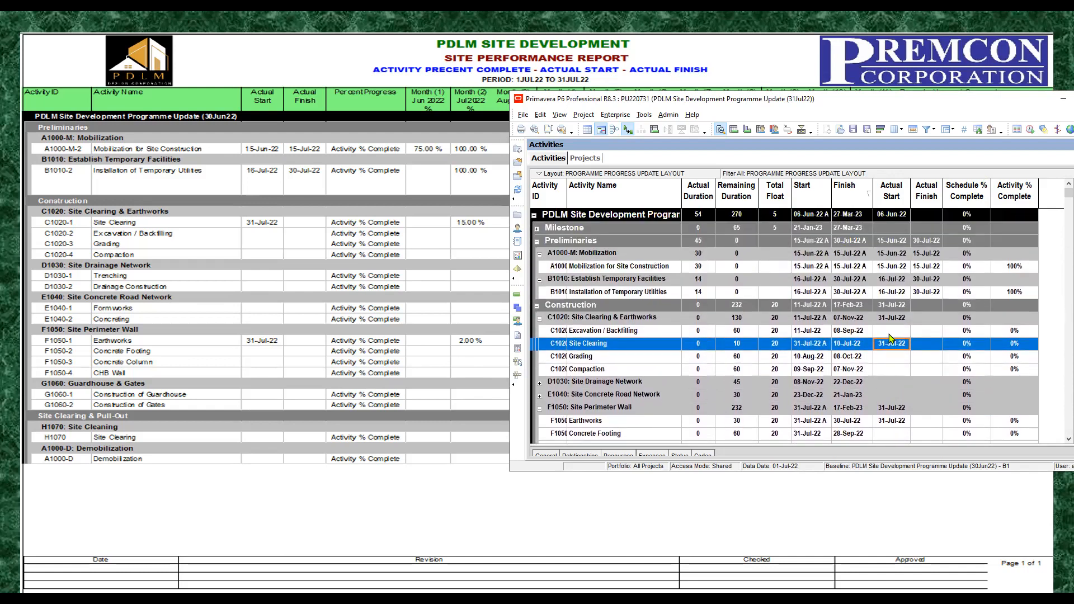
click(1032, 129)
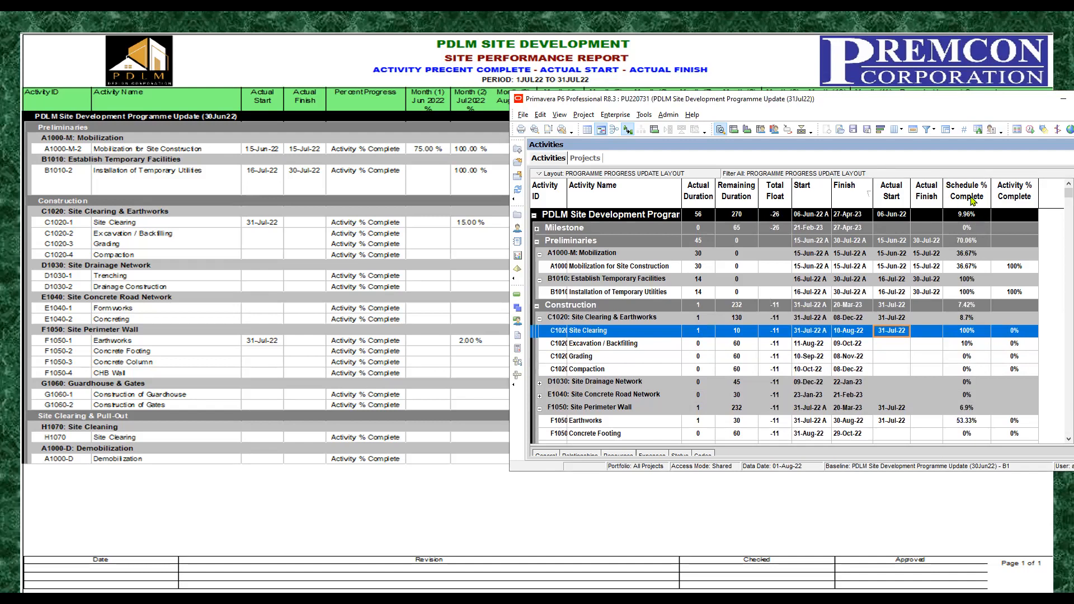
Step: Compare Schedule % Complete with Activity % Complete for Mobilization for Site Construction, Installation of Temporary Utilities and Site Clearing
click(967, 269)
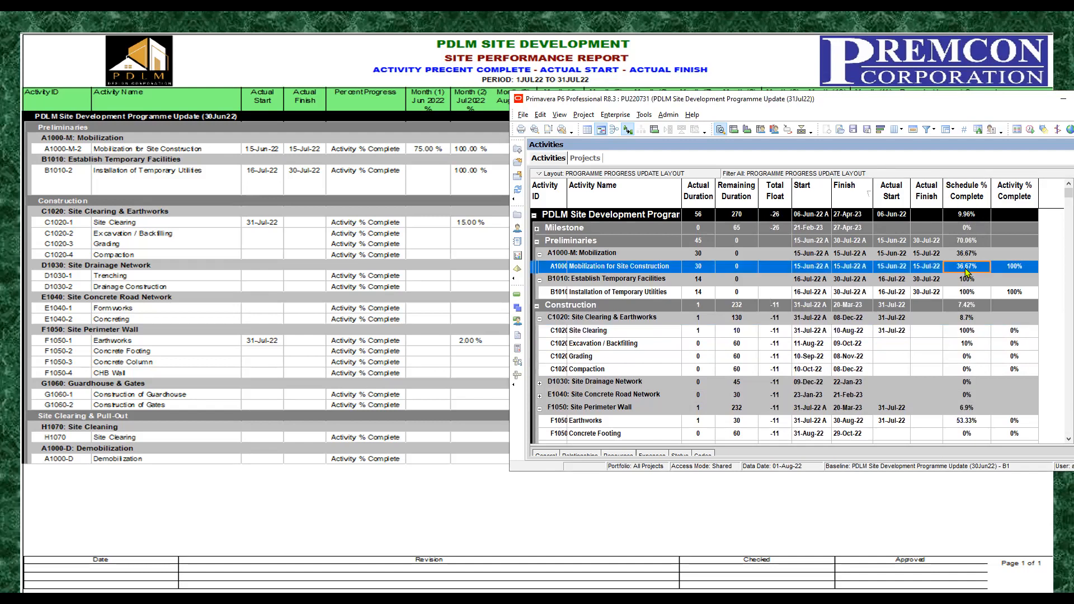
click(968, 297)
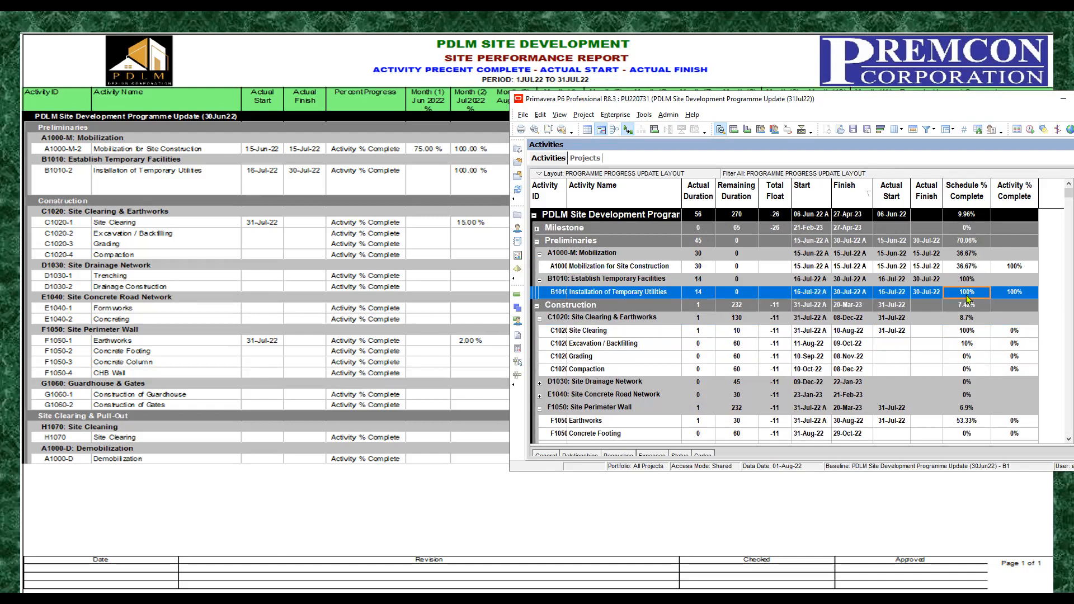
click(968, 267)
click(889, 332)
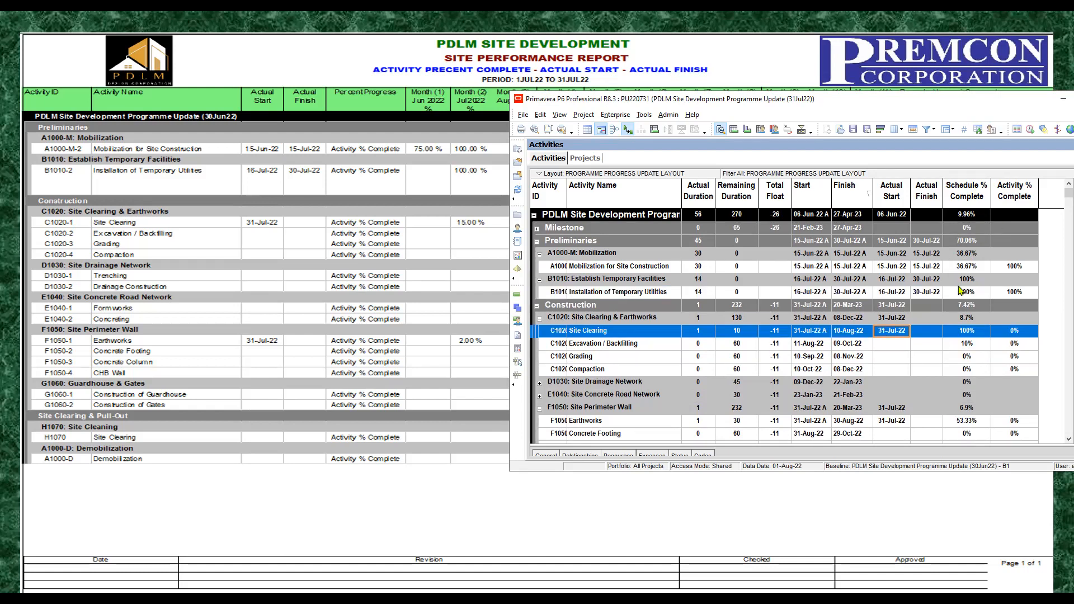
click(978, 295)
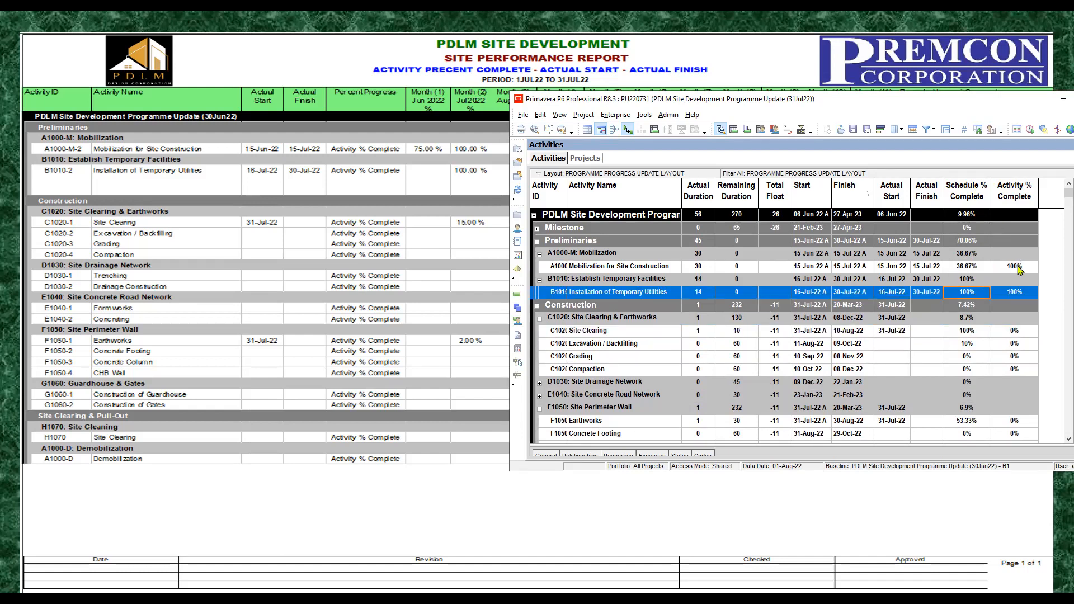
click(1016, 266)
click(1015, 292)
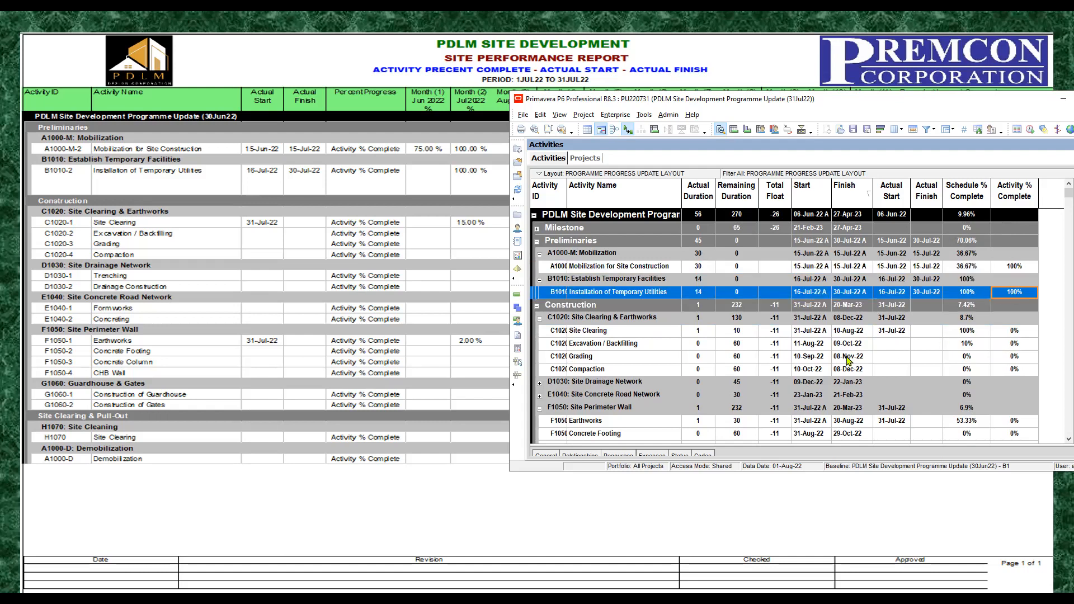
click(971, 331)
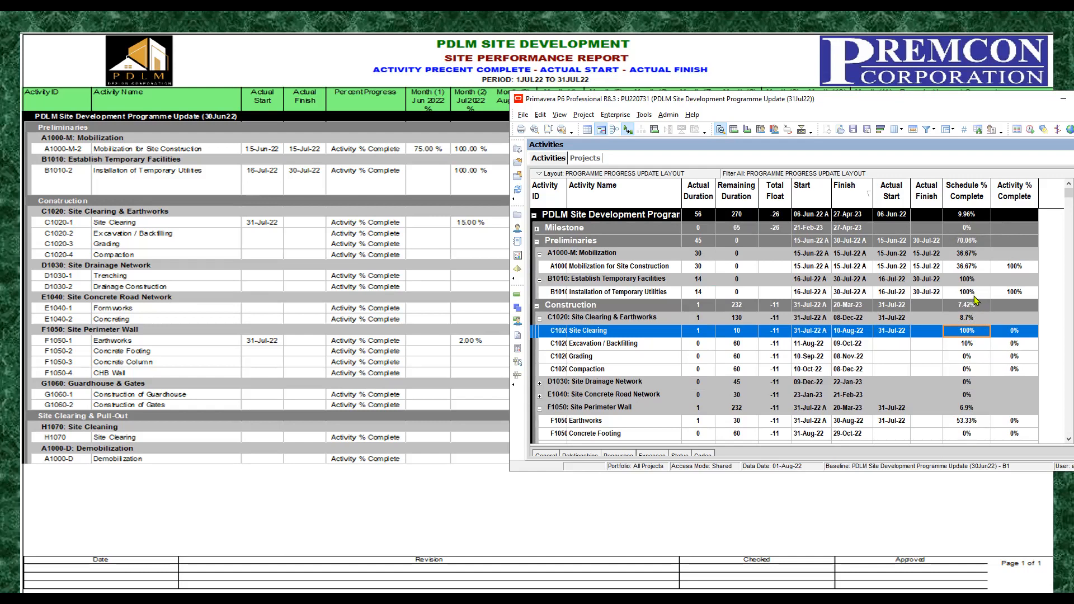
Step: Set the Activity % Complete of Site Clearing under C1020: Site Clearing & Earthworks to 15%
click(1025, 334)
click(1024, 334)
text(15)
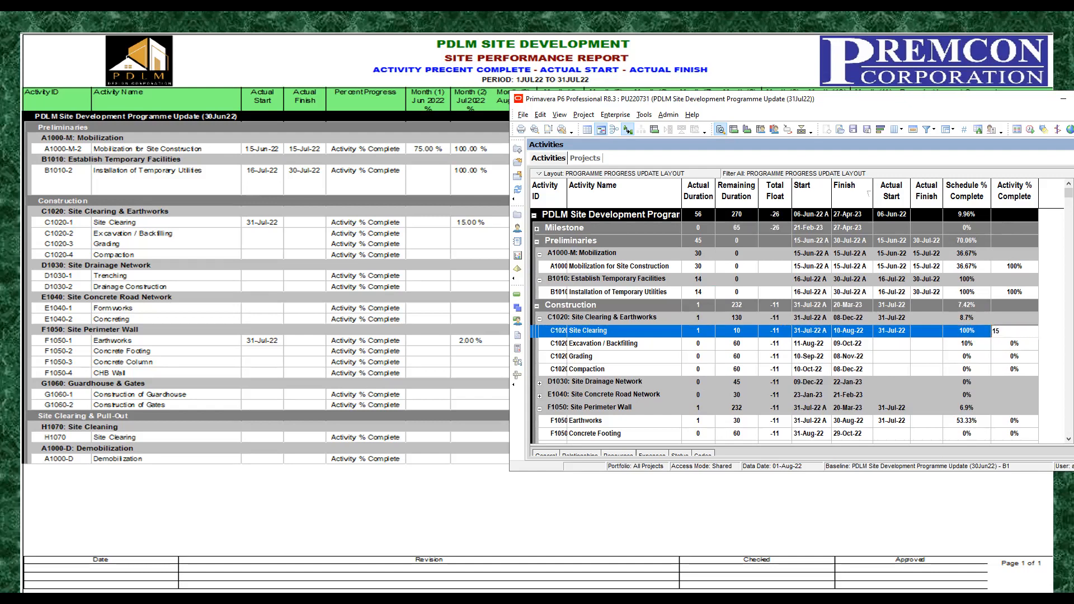
key(Return)
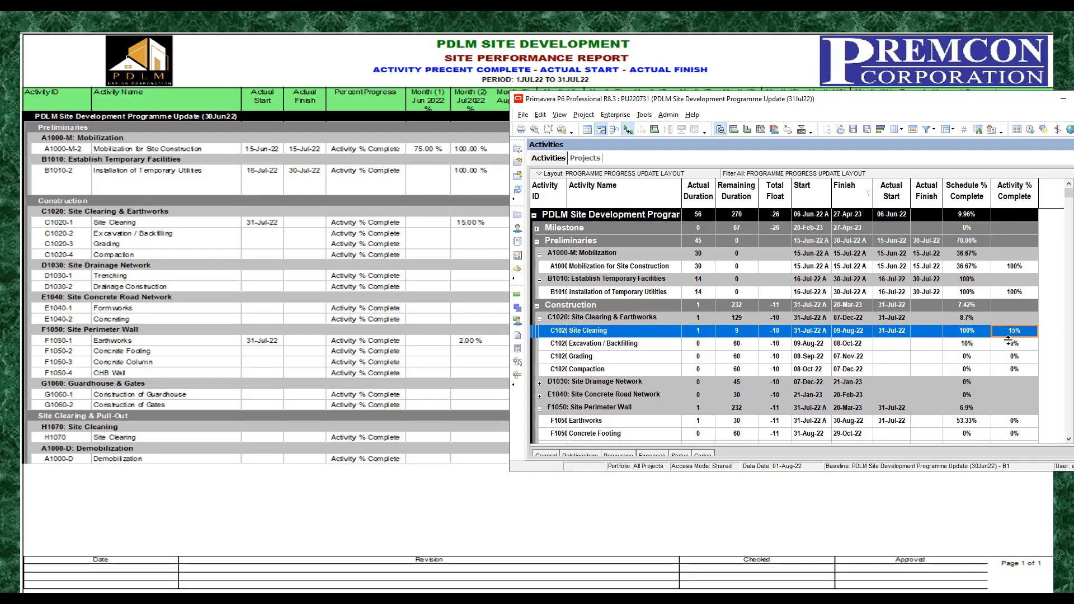
click(1012, 343)
click(1017, 335)
Step: Examine the Actual Start, Start and Finish dates of Earthworks under F1050: Site Perimeter Wall
scroll(1016, 335, down, 1)
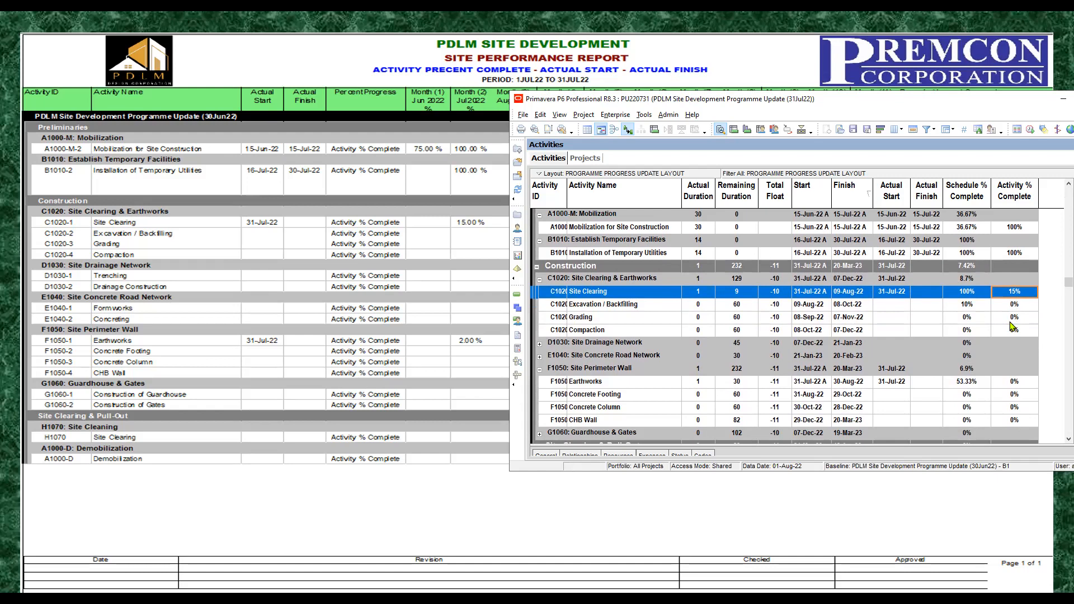
click(889, 384)
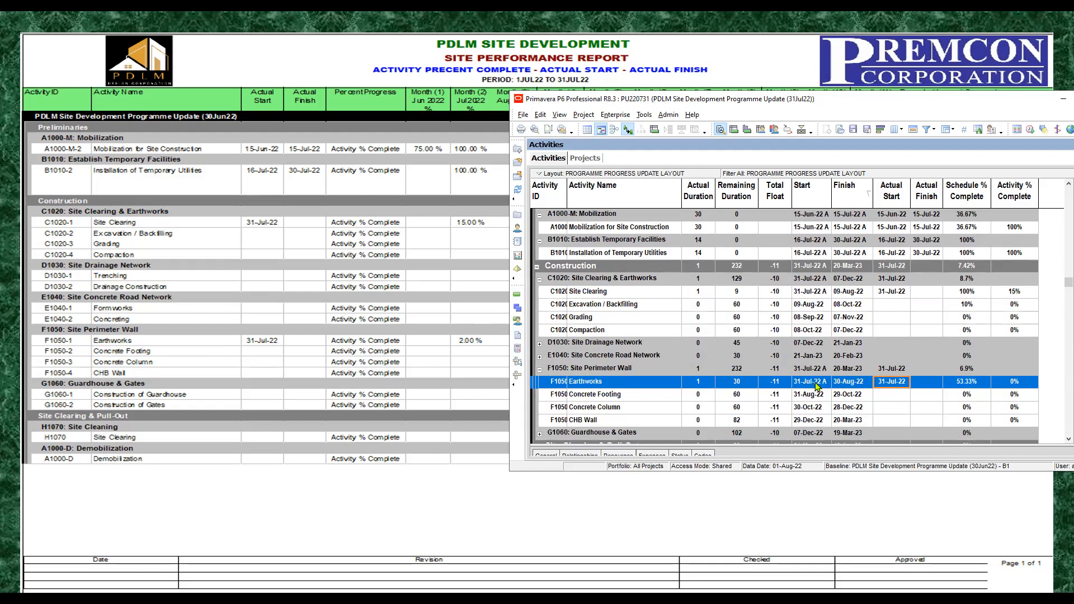
click(844, 386)
click(817, 384)
click(844, 386)
click(821, 385)
click(844, 384)
click(819, 387)
click(845, 386)
Step: Set the Activity % Complete of Earthworks under F1050: Site Perimeter Wall to 2%
click(1015, 384)
click(1014, 383)
text(2)
key(Return)
Step: Check the Activity % Complete and Remaining Duration of the Site Clearing and Earthworks activities
click(1015, 292)
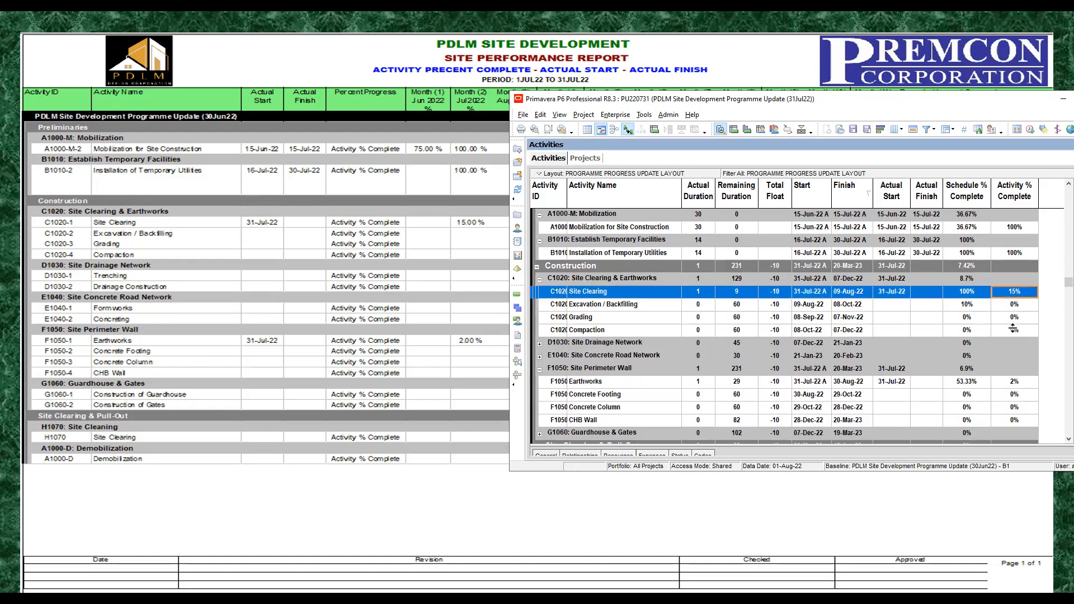
click(1014, 383)
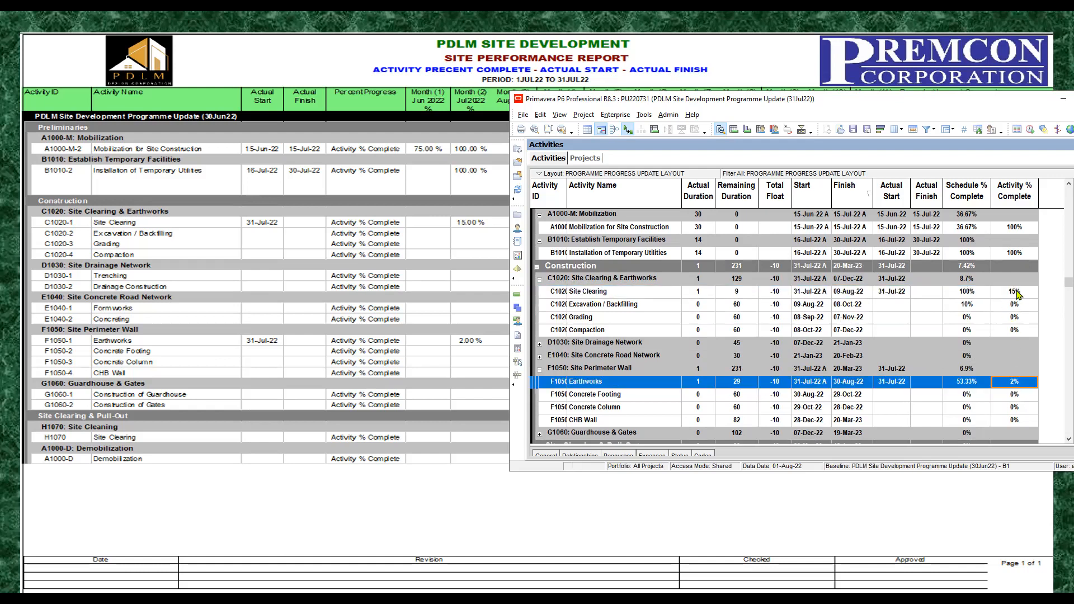
click(1016, 294)
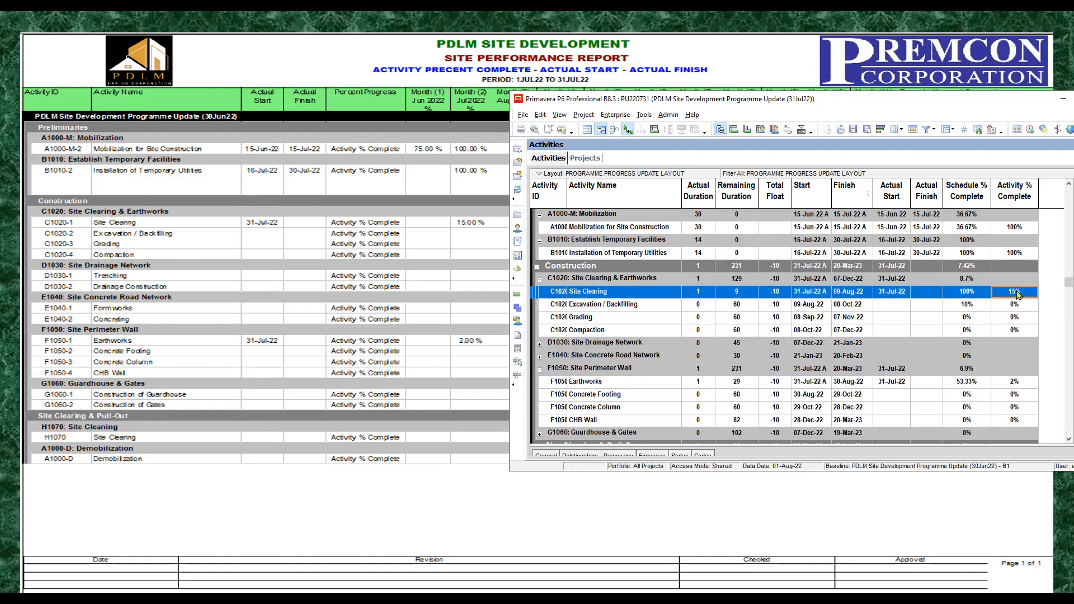
click(743, 296)
drag(855, 102, 847, 101)
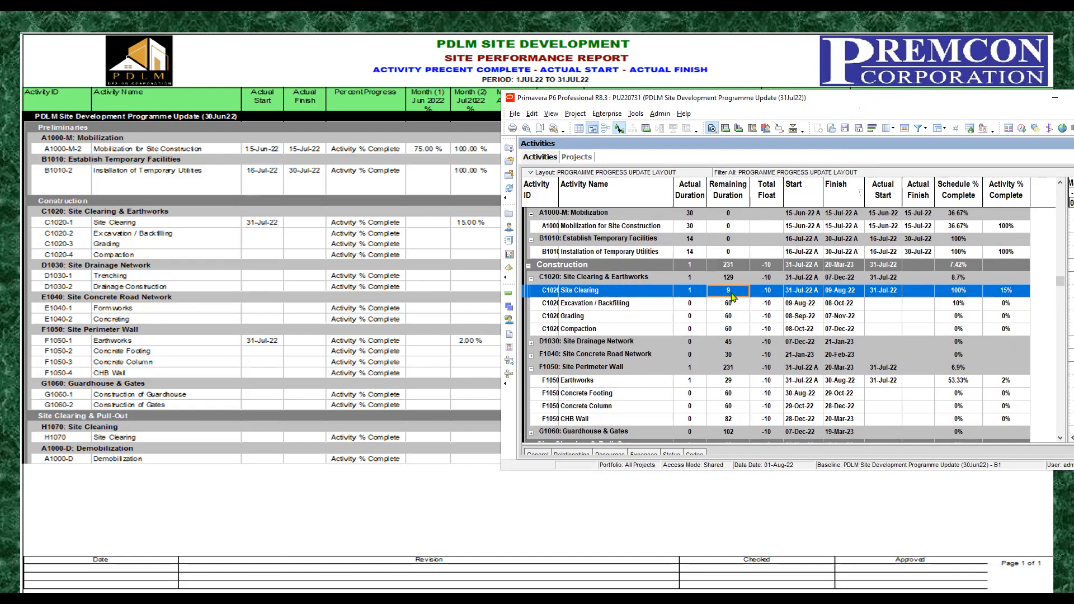
click(736, 382)
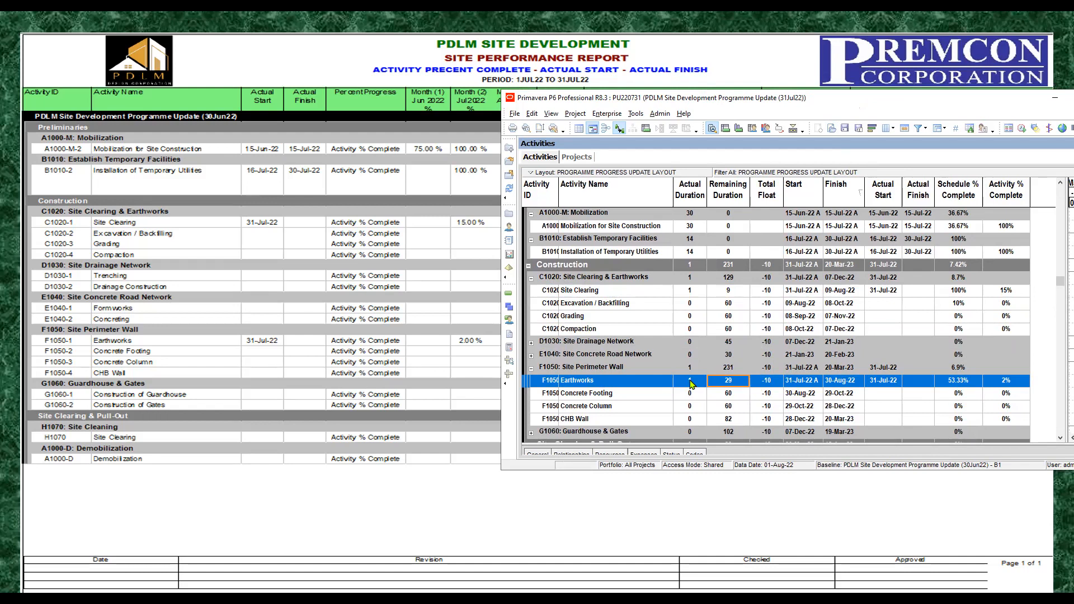
Step: Narrow the Activity Name column slightly and enlarge the Gantt chart area, bringing the whole program window into view
drag(675, 187, 667, 188)
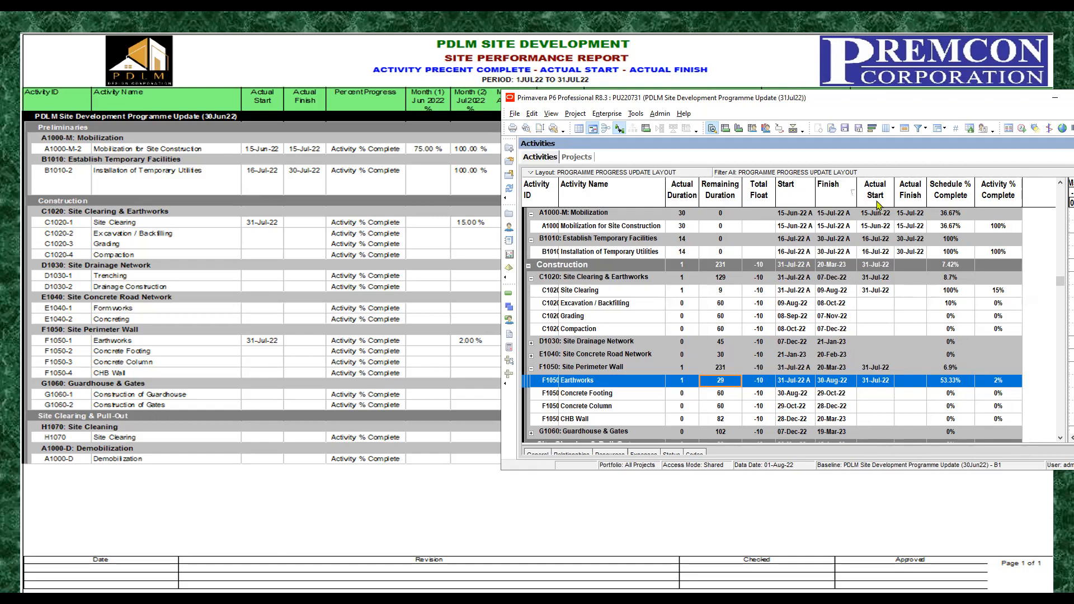
drag(1065, 240, 1035, 235)
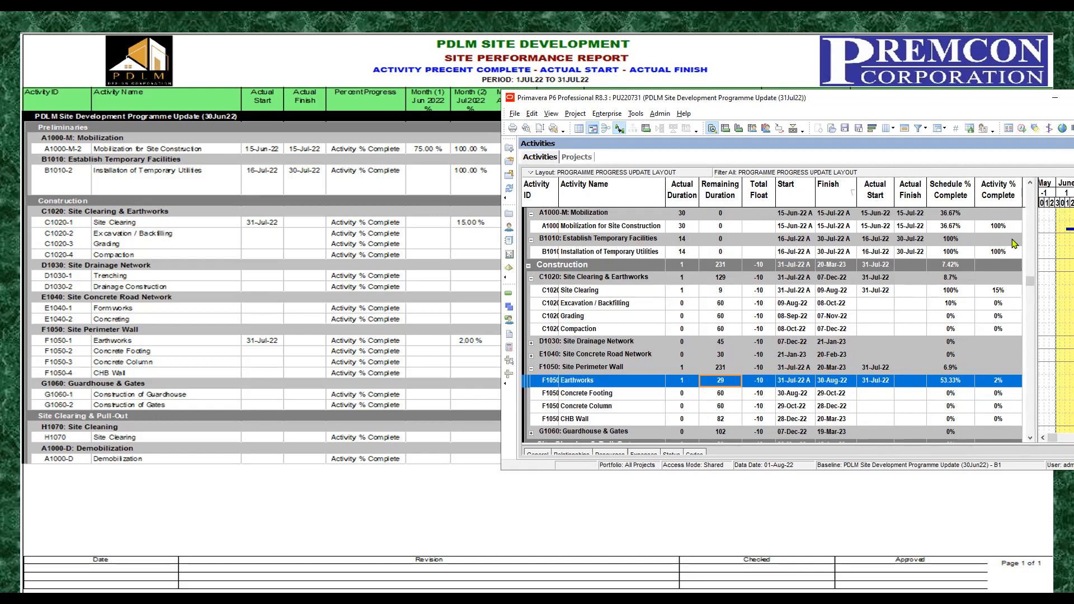
click(957, 381)
drag(999, 103, 833, 97)
Step: Review the progress values of Site Clearing, Project Management and Transportation in the activity table
click(822, 290)
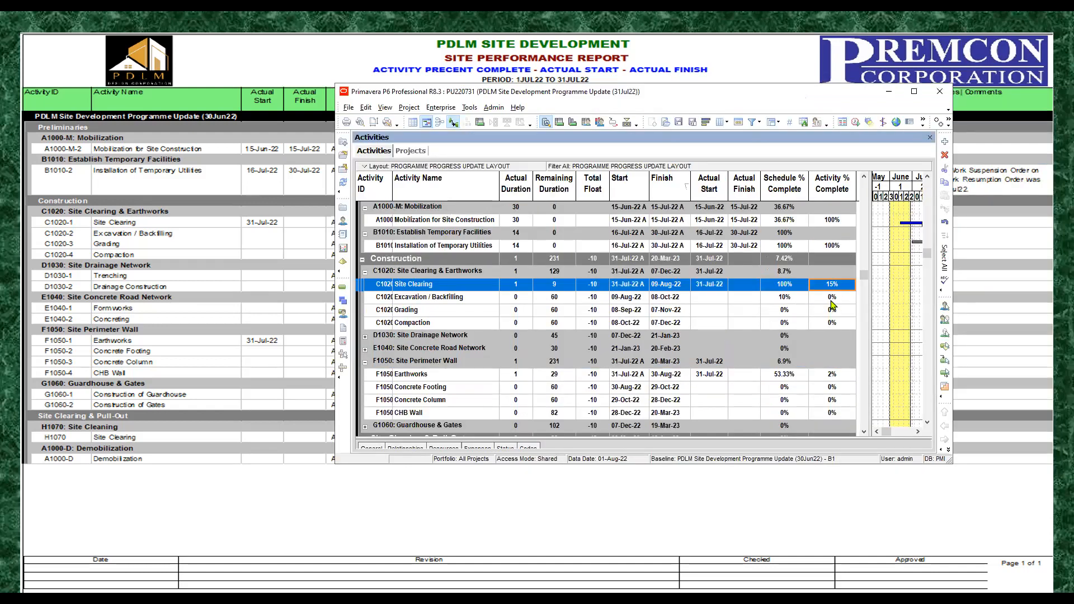
click(832, 299)
click(833, 285)
scroll(832, 286, down, 2)
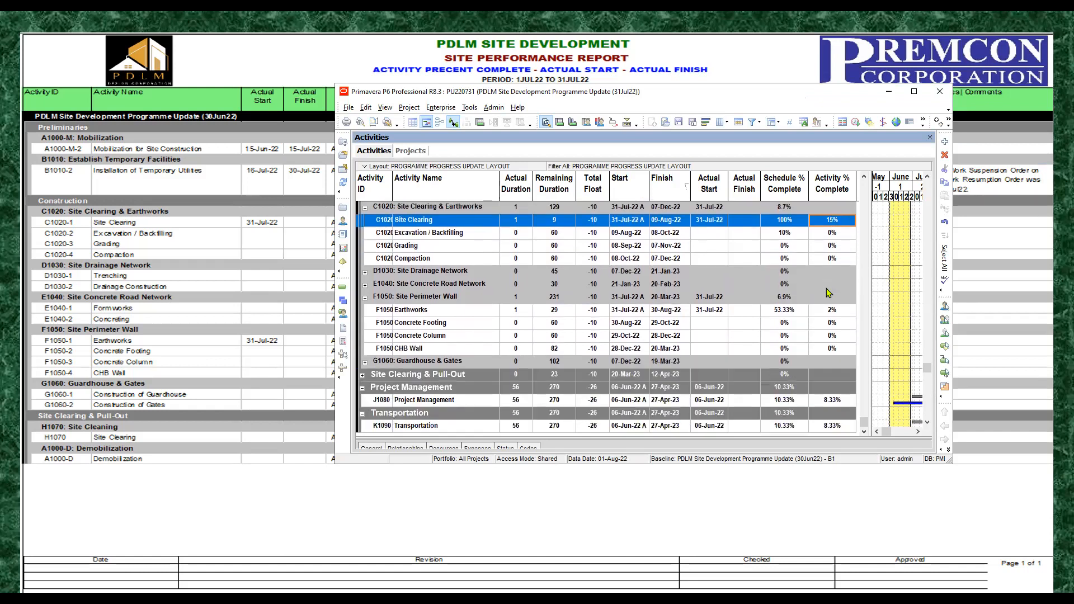
click(914, 95)
click(418, 403)
click(434, 428)
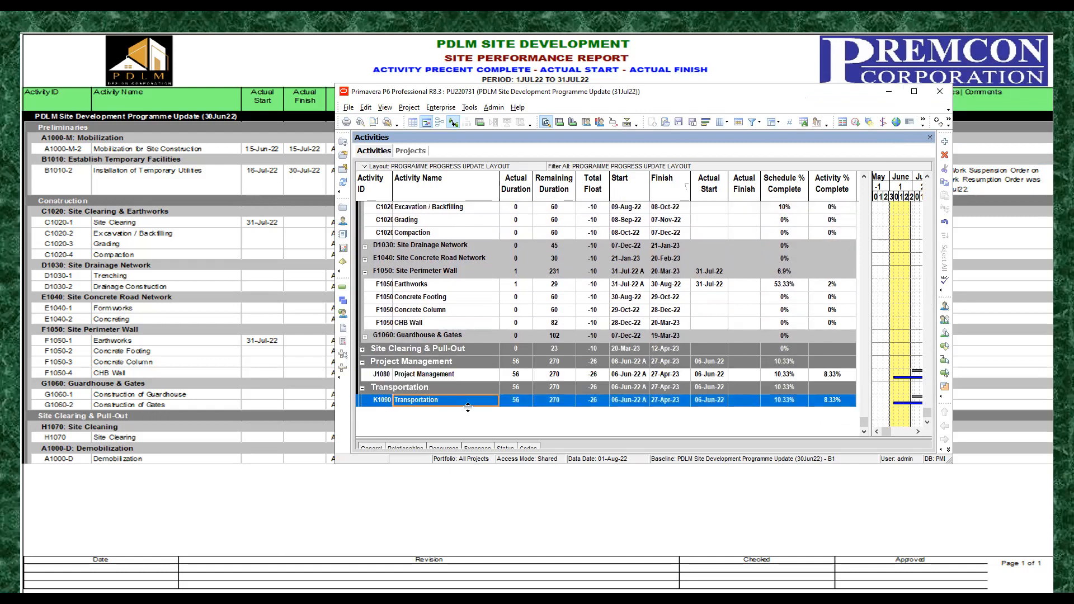
scroll(491, 382, up, 2)
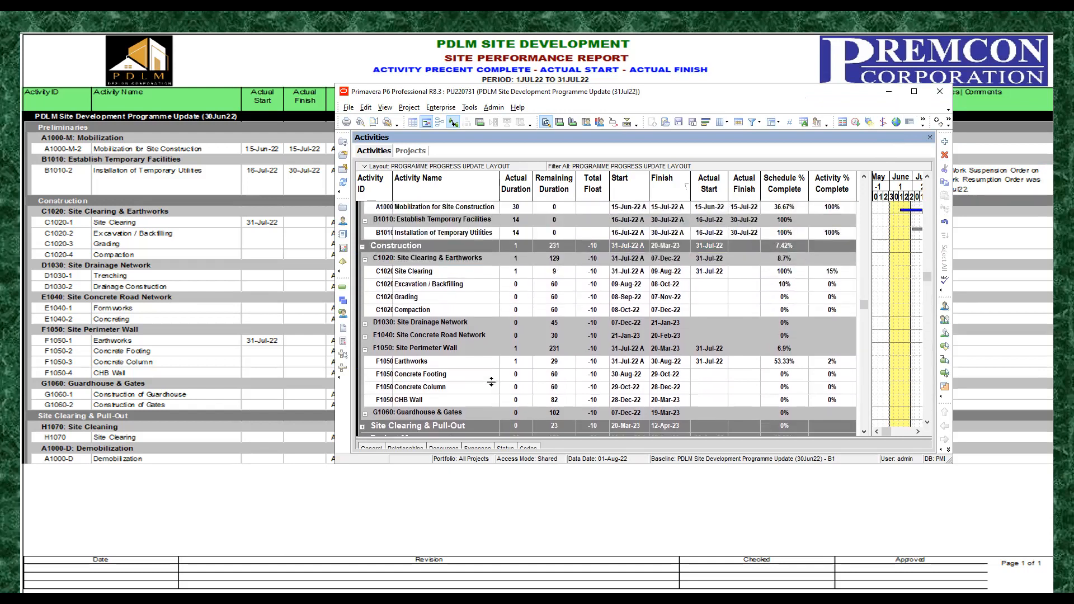
scroll(491, 382, up, 1)
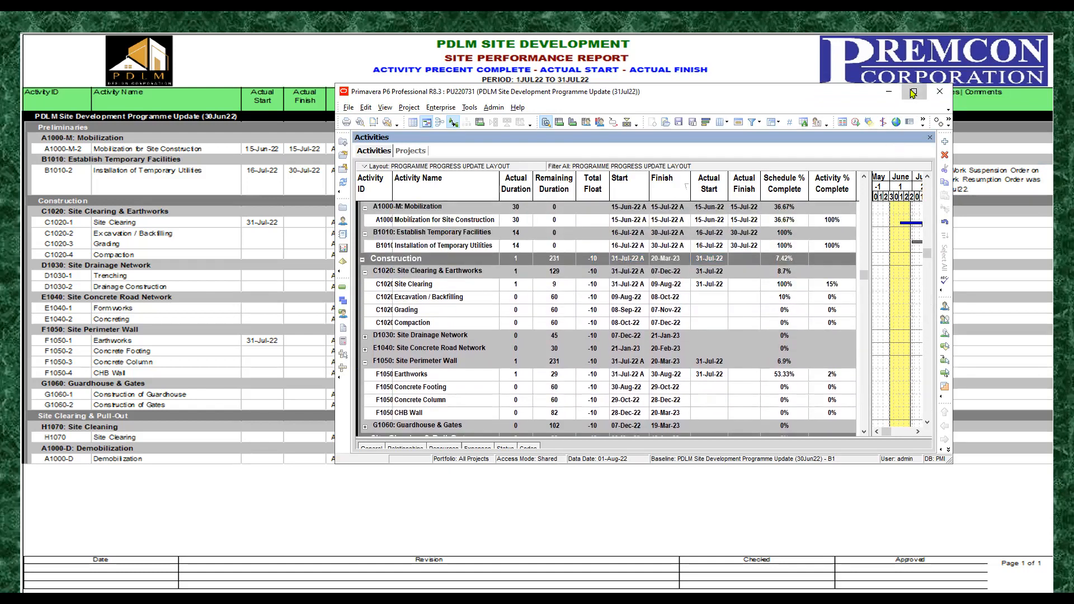
Step: Maximize the program window and increase the height of the activity table above the activity details
click(914, 91)
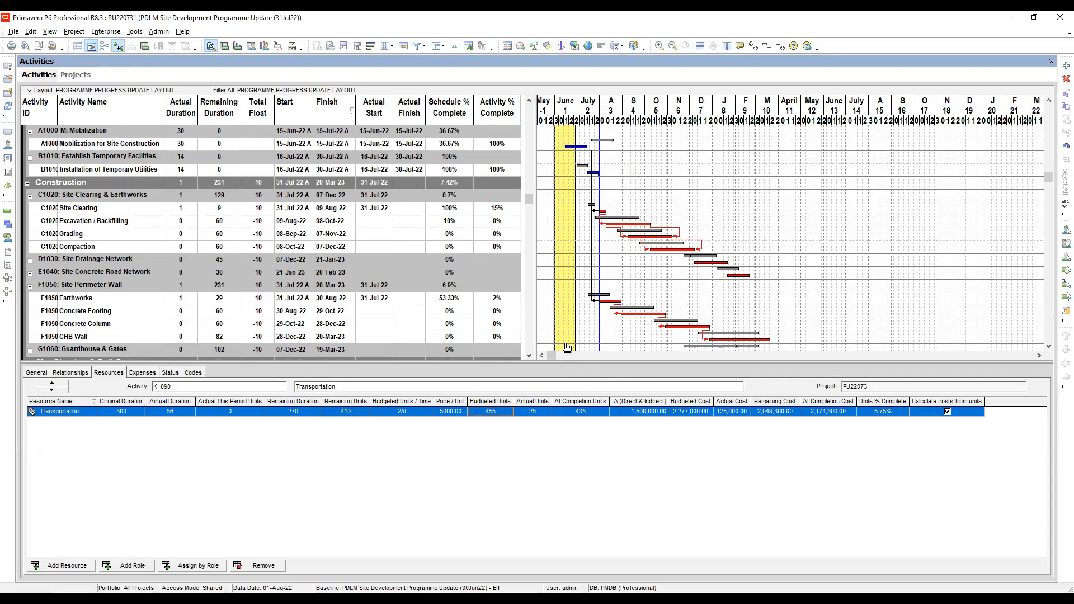
drag(569, 363, 569, 398)
drag(529, 272, 527, 97)
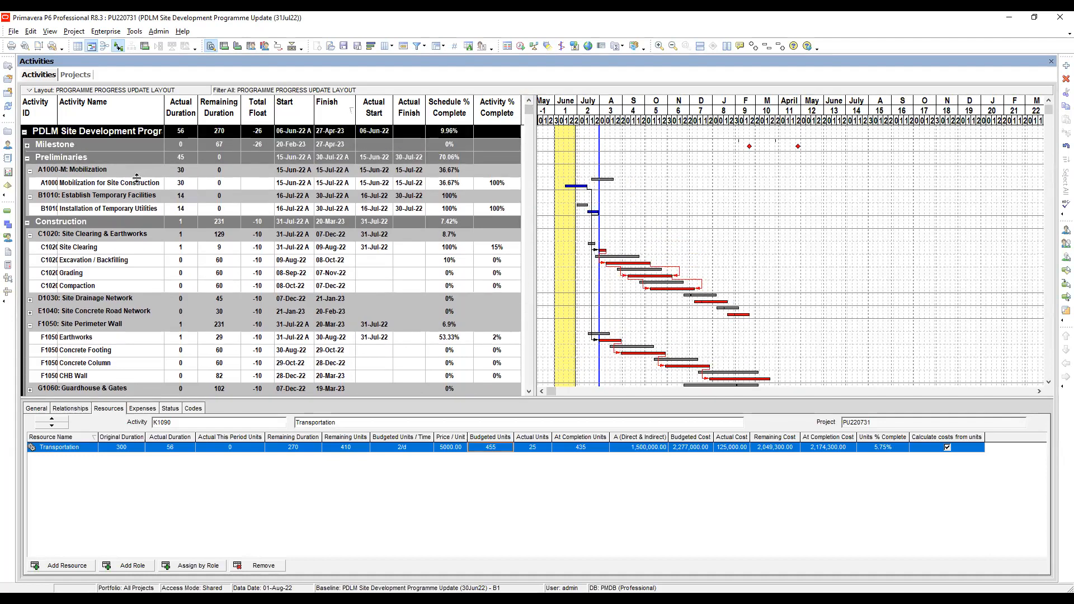
Step: Examine the resource assignments of Mobilization for Site Construction, including the Fuel resource's Actual This Period Units
click(134, 186)
click(497, 184)
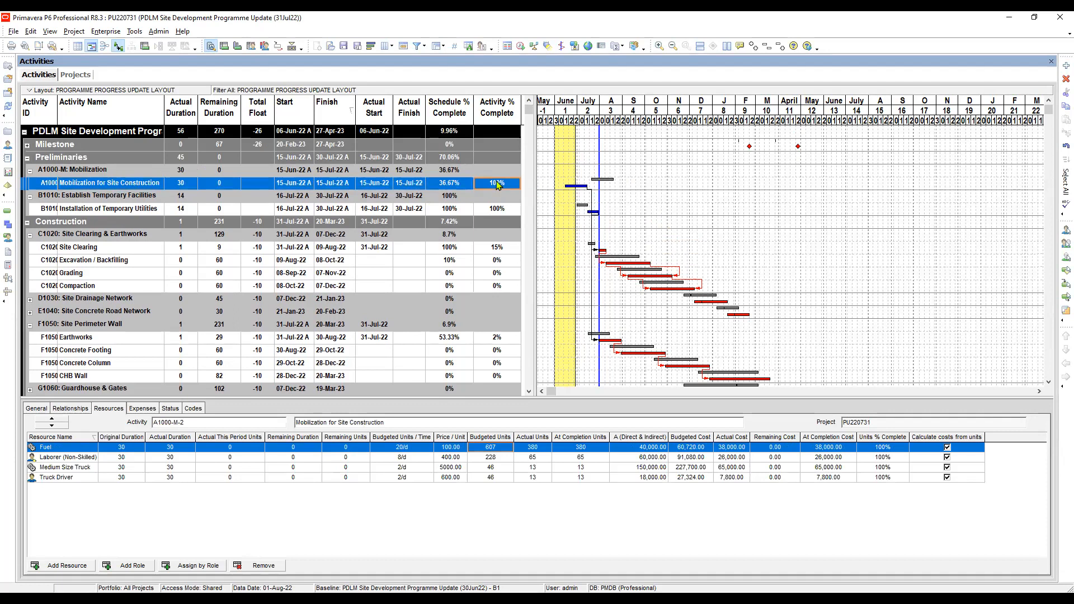
click(108, 410)
click(237, 449)
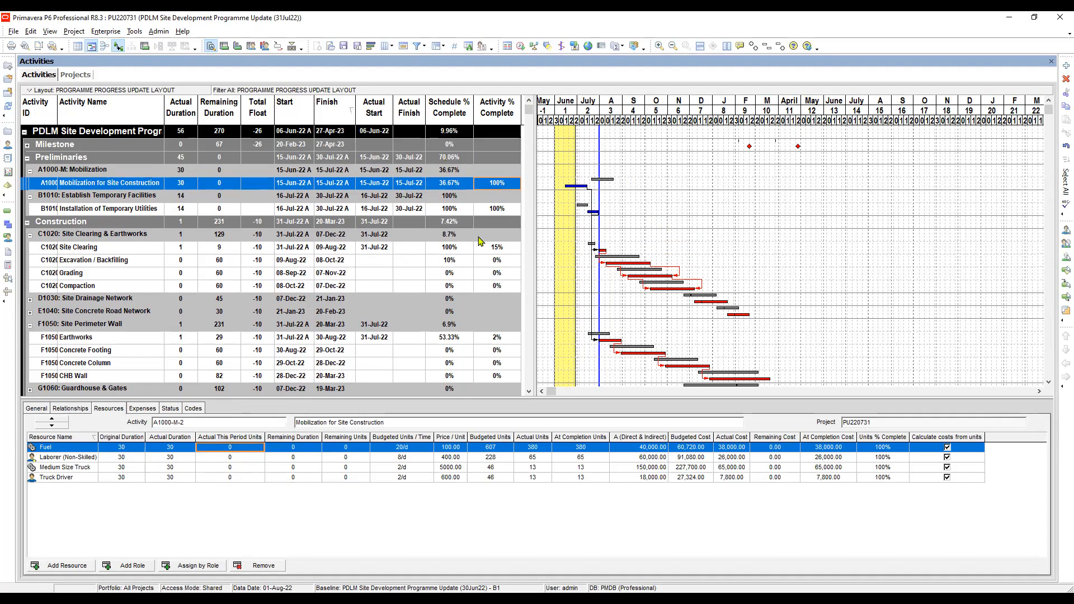
Step: Widen the Gantt chart timescale and select the Schedule % Complete of activity J1080 Project Management
drag(530, 112, 546, 391)
click(503, 363)
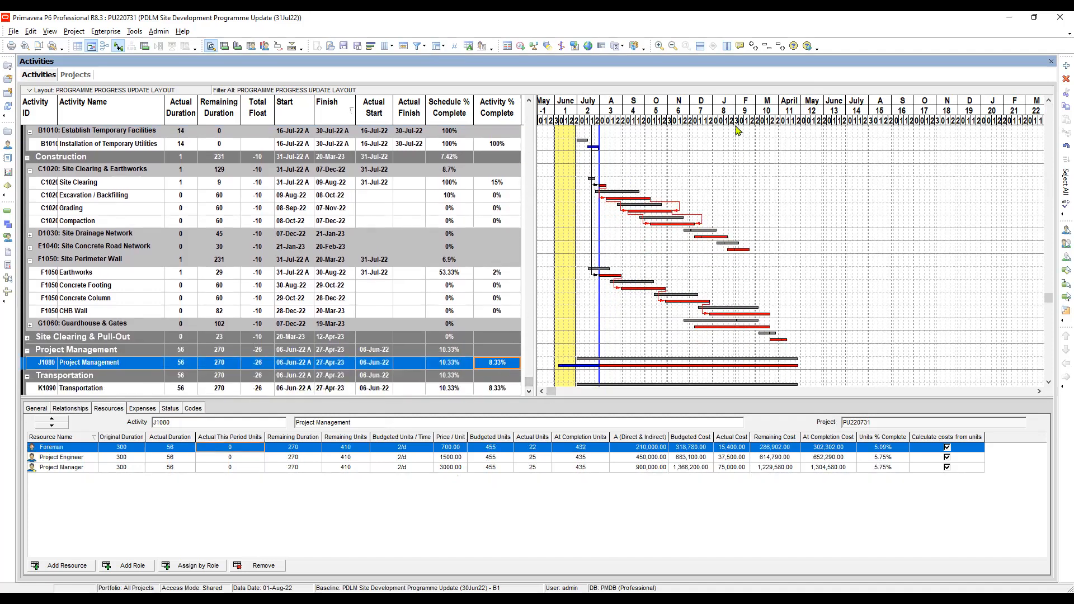
drag(735, 123, 869, 145)
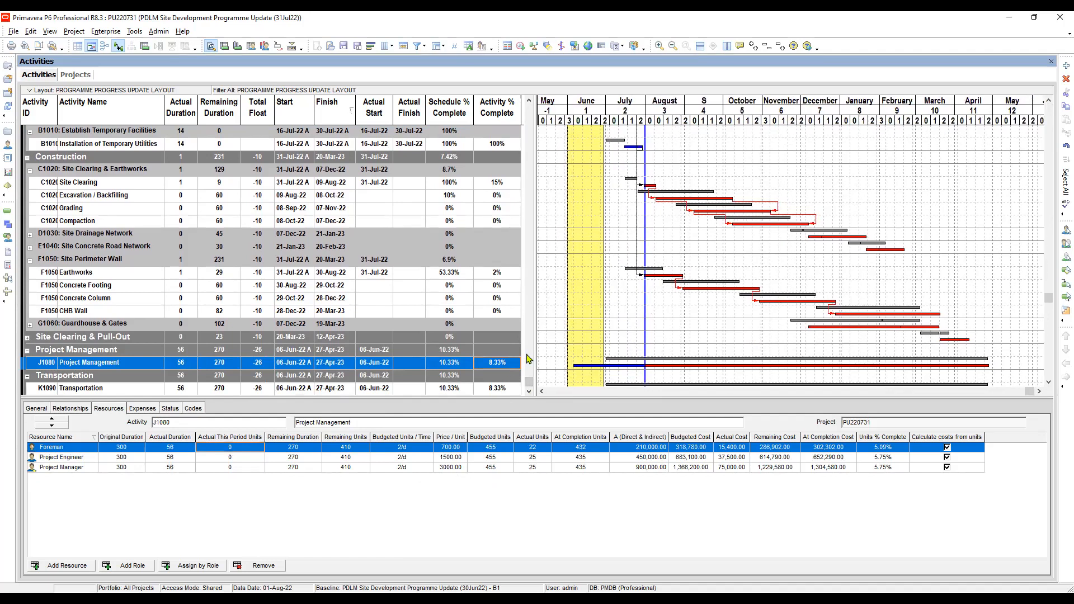
click(451, 364)
Step: Make the activity table slightly taller and expand the Site Clearing & Pull-Out group
drag(977, 400, 977, 422)
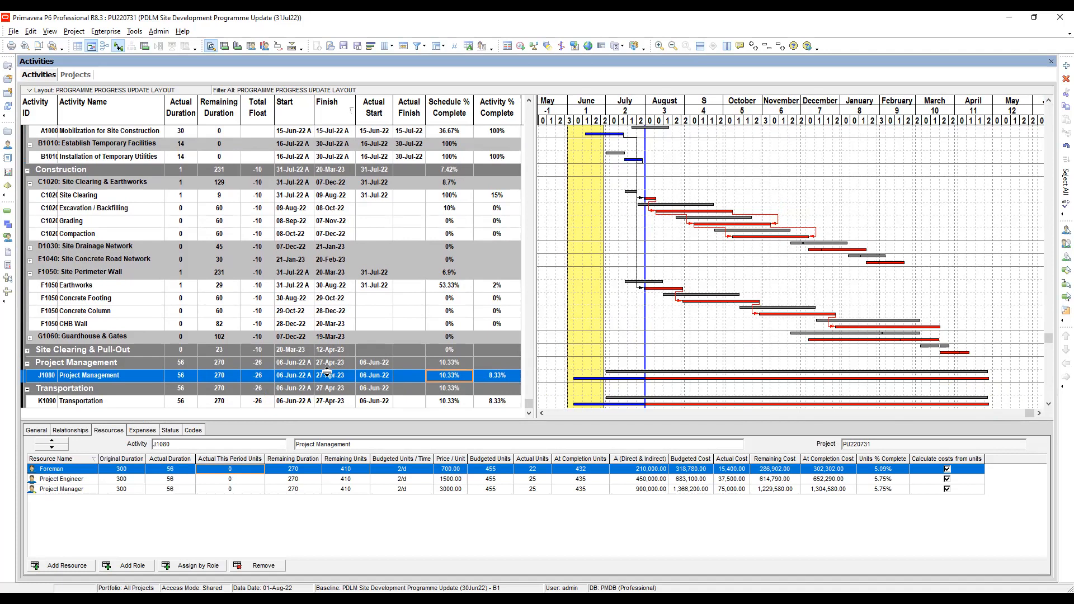
click(27, 352)
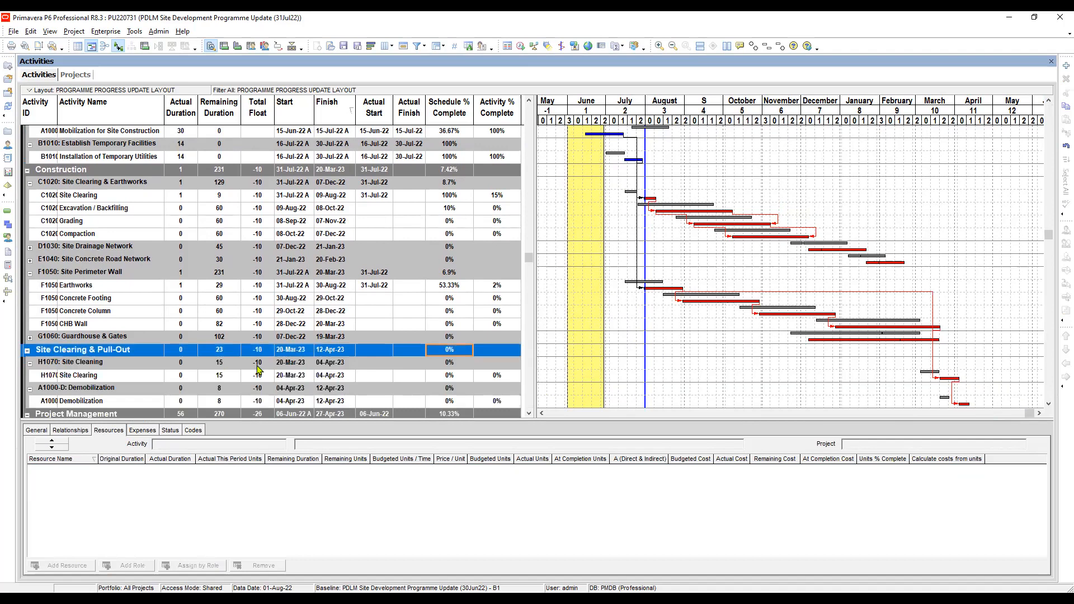
Step: Fill the Finish date 12-Apr-23 from Demobilization down to J1080 Project Management and K1090 Transportation
click(332, 377)
scroll(332, 376, down, 2)
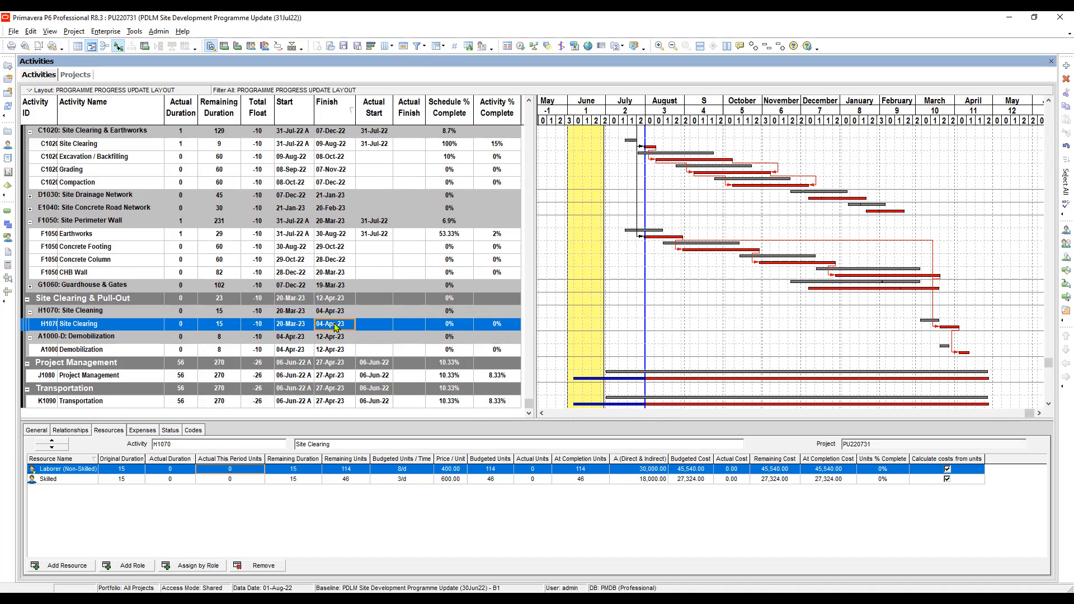
click(335, 351)
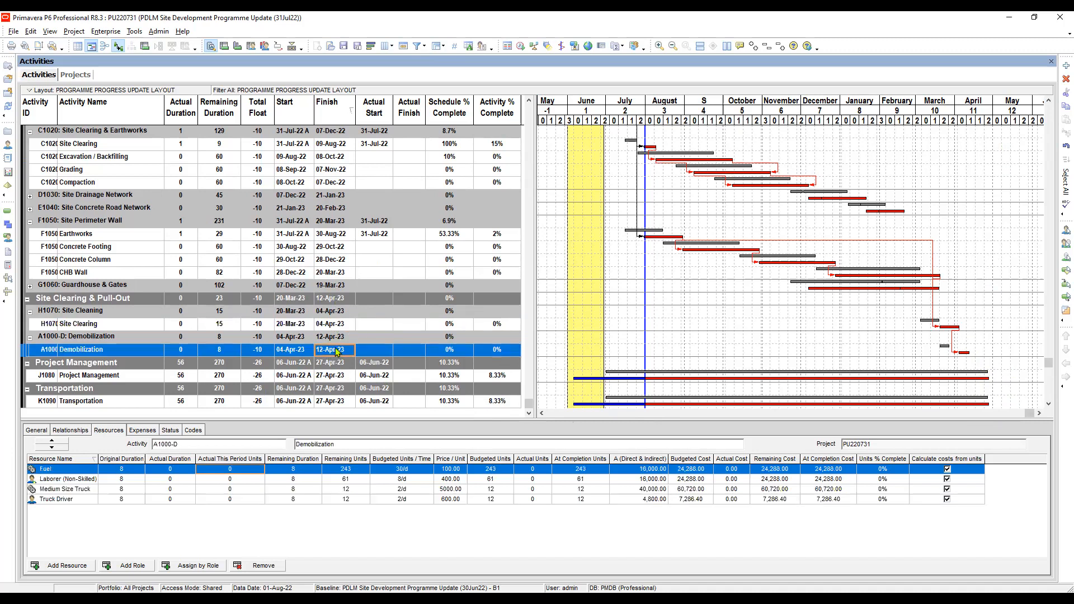
ctrl+click(336, 377)
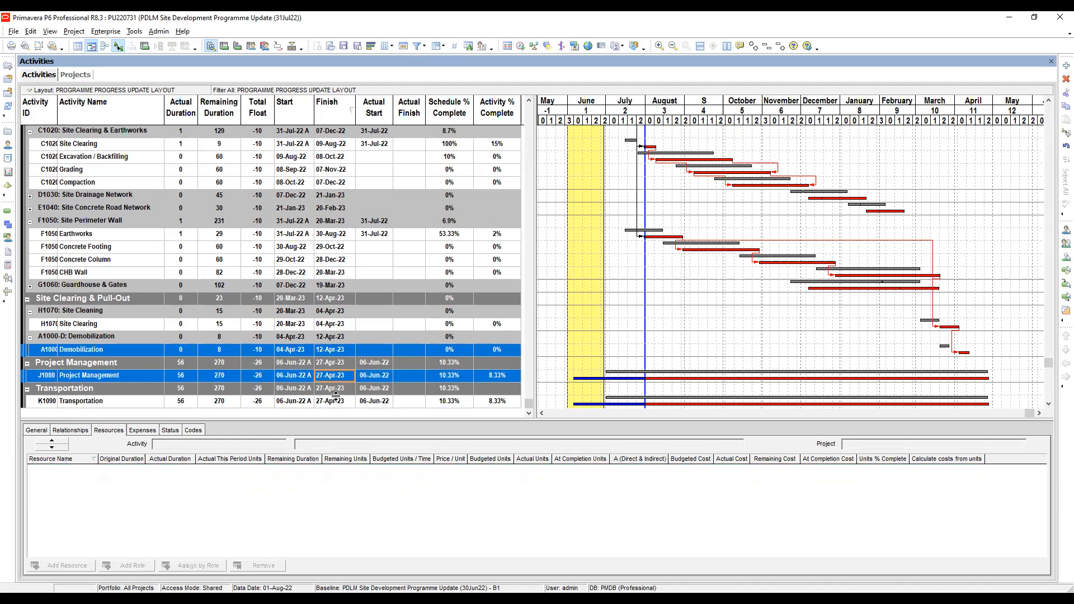
ctrl+click(335, 401)
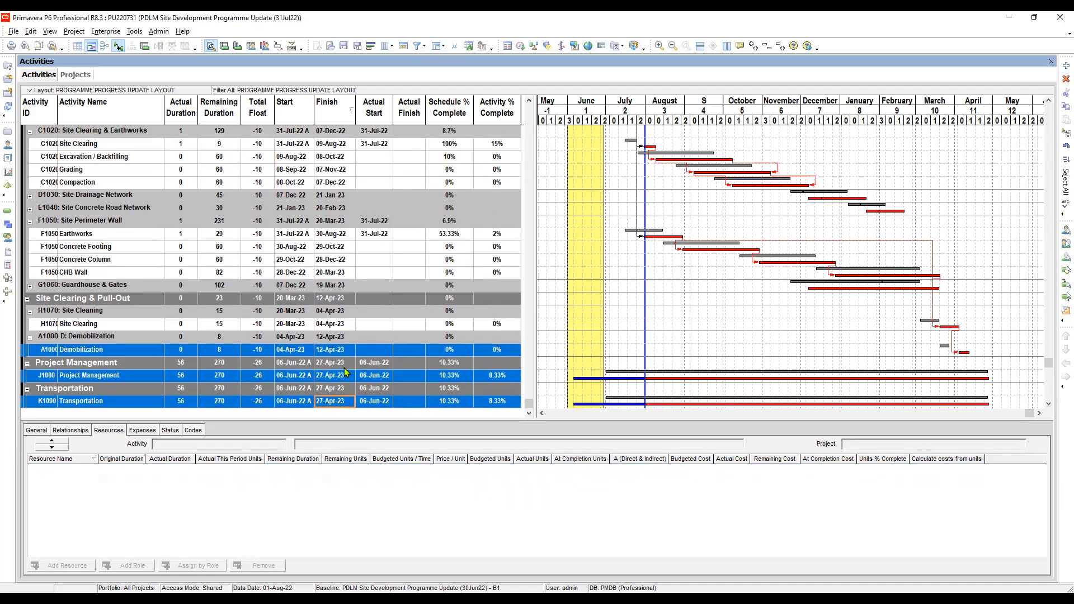
right_click(339, 378)
click(384, 172)
click(339, 375)
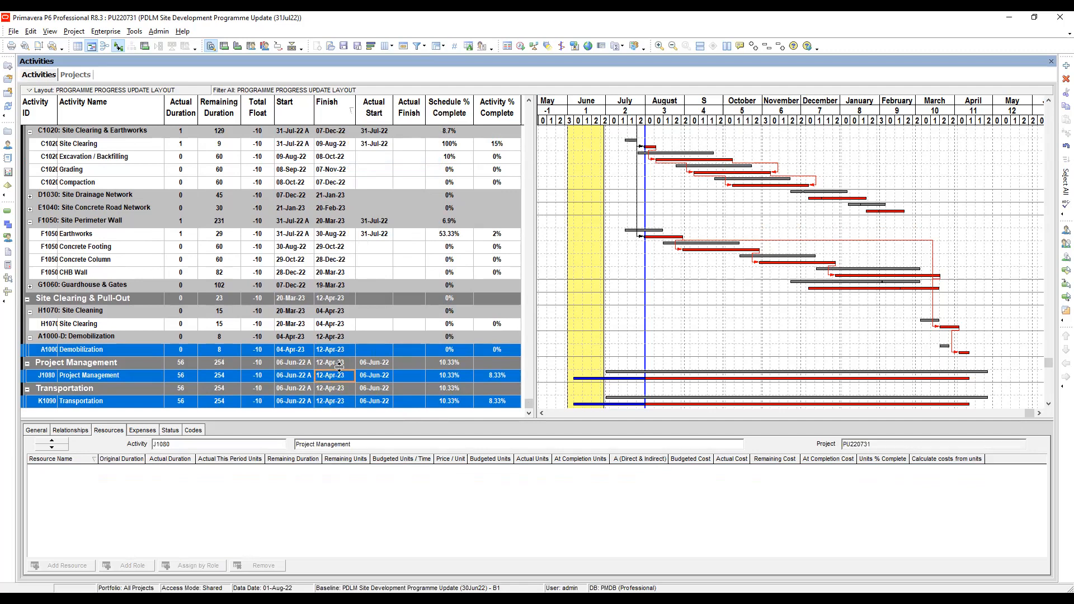
Step: Check the Finish dates of Demobilization, Project Management and Transportation, and compare the last two activities' Schedule % Complete with their Activity % Complete
click(330, 352)
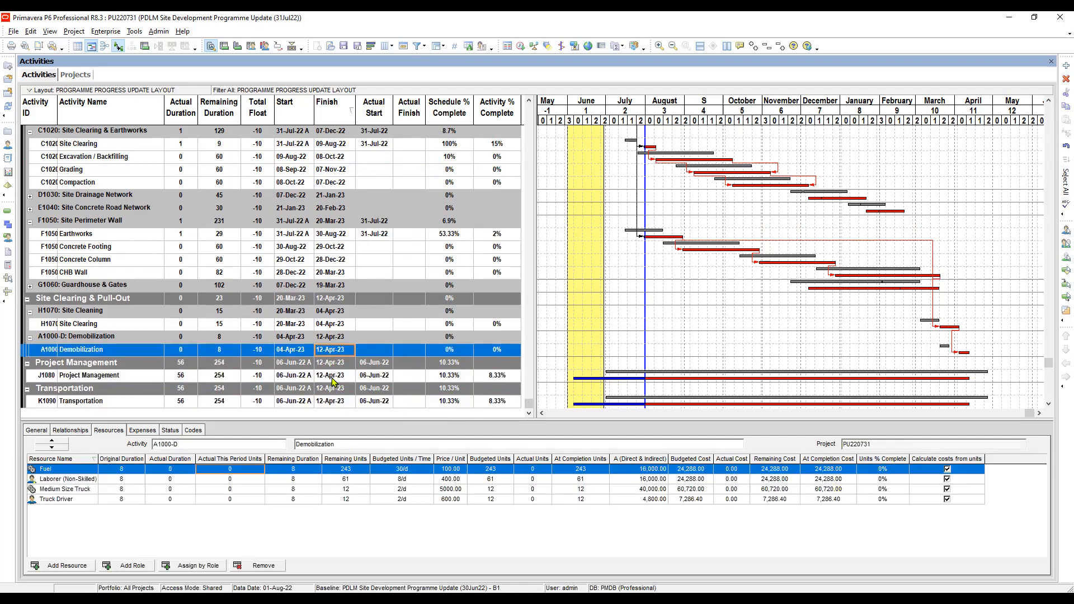
click(333, 376)
click(336, 401)
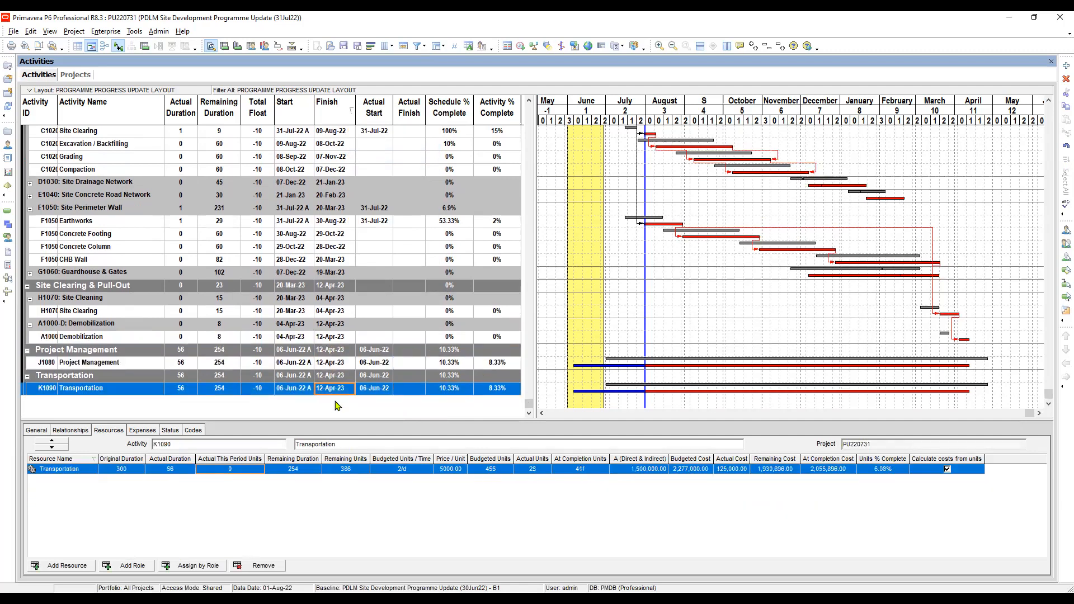
click(498, 364)
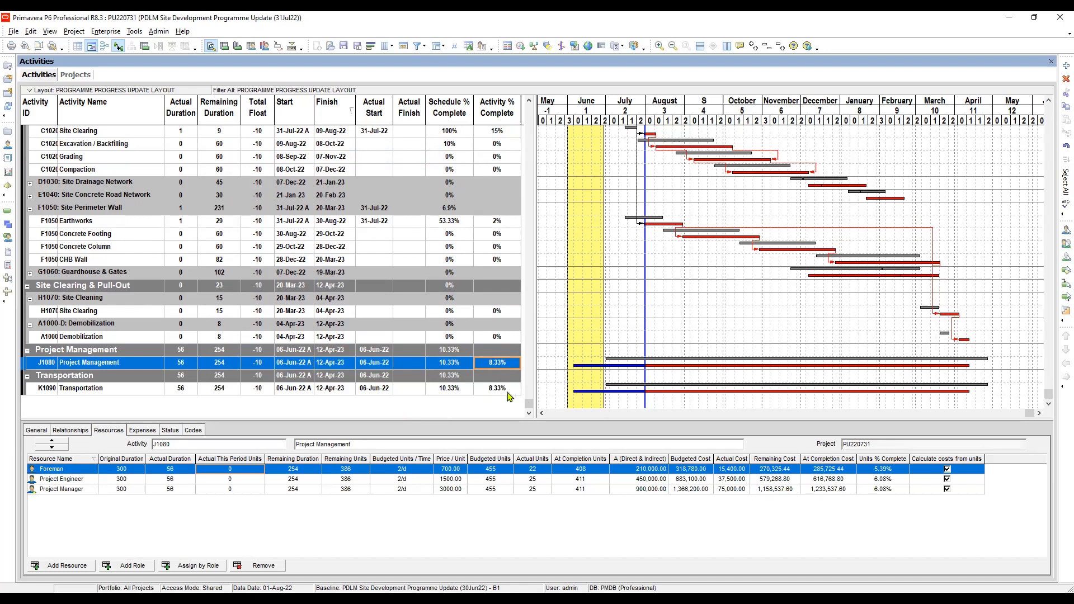
click(503, 389)
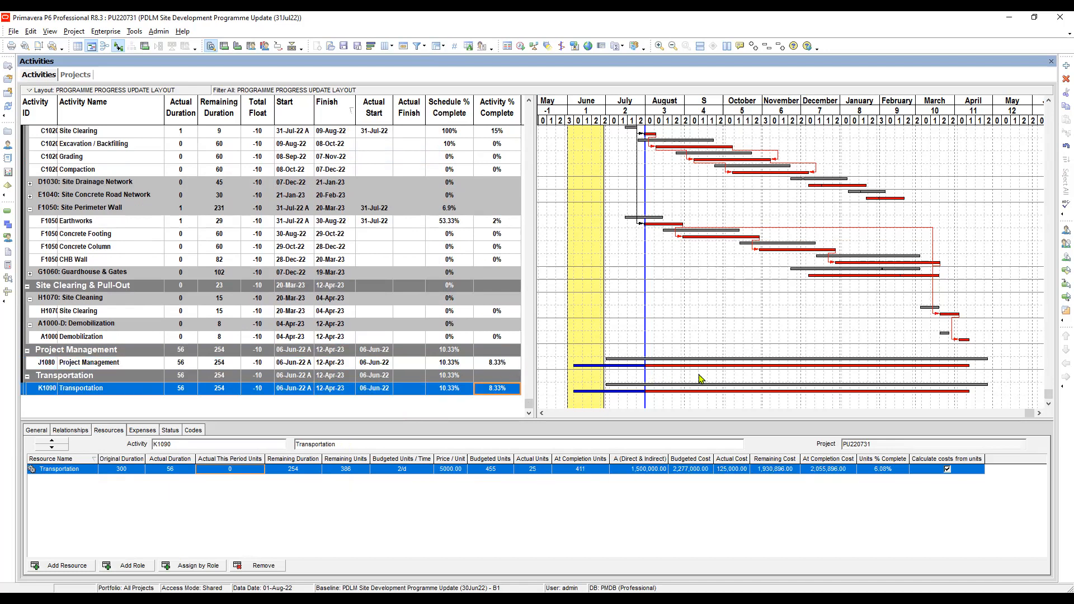
click(457, 364)
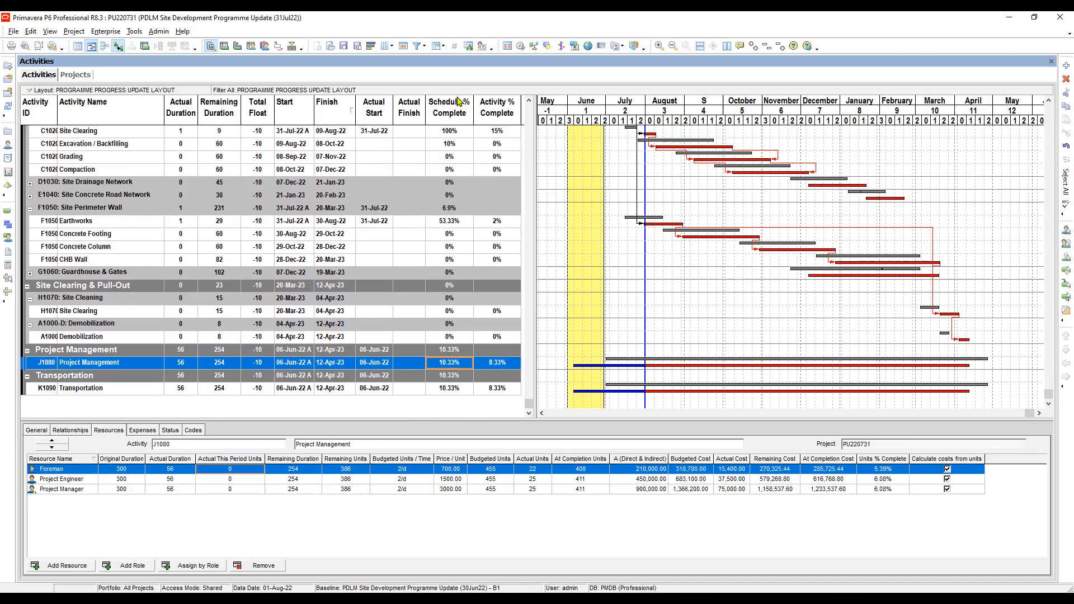
click(457, 391)
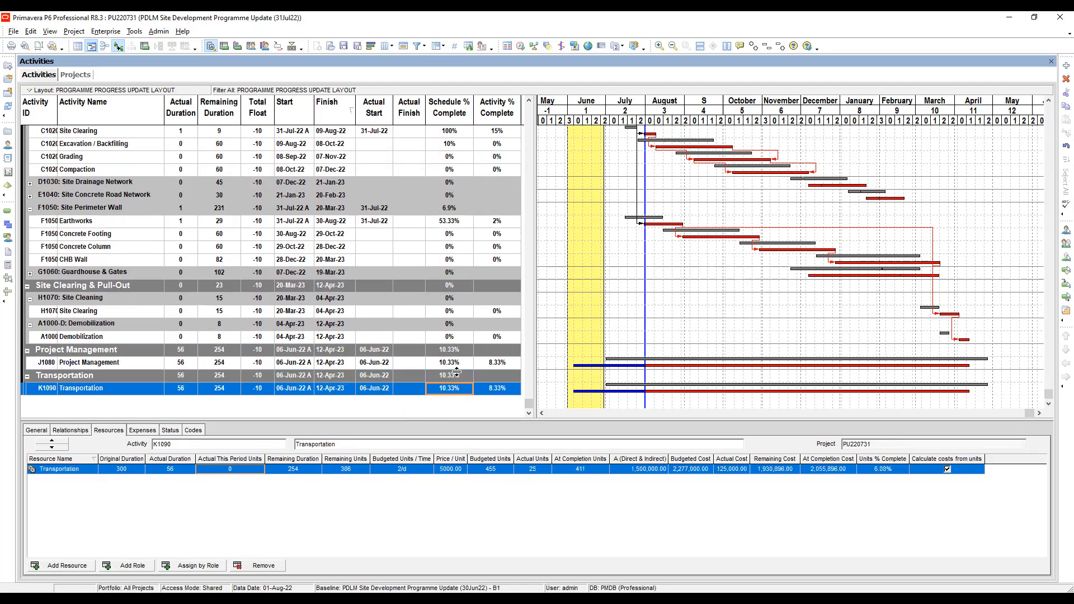
click(456, 365)
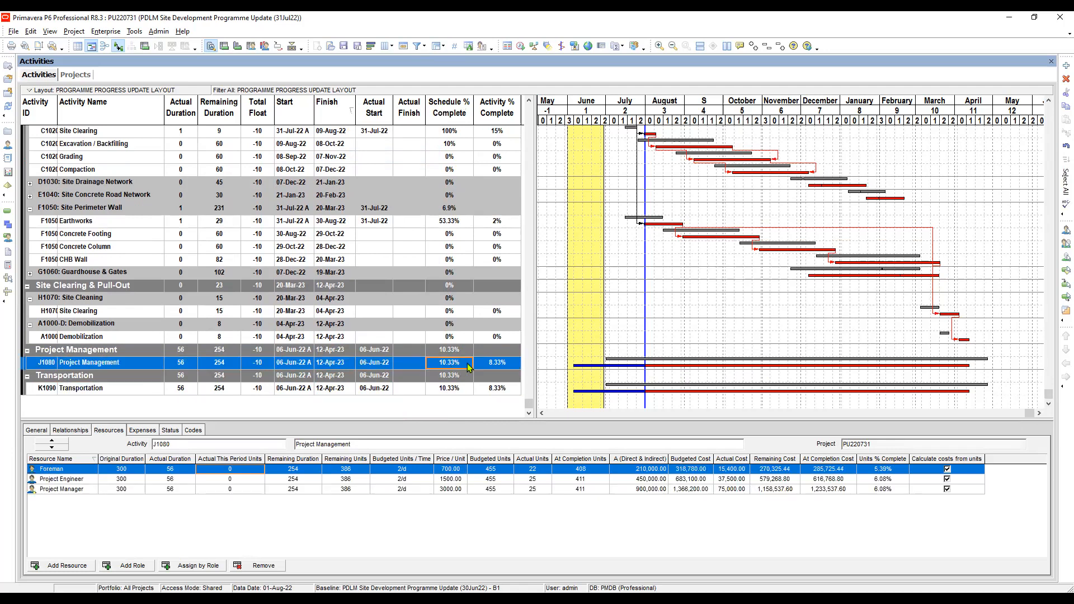
Step: Set the Activity % Complete of J1080 Project Management to 10.33%
click(505, 365)
click(505, 365)
text(10.33)
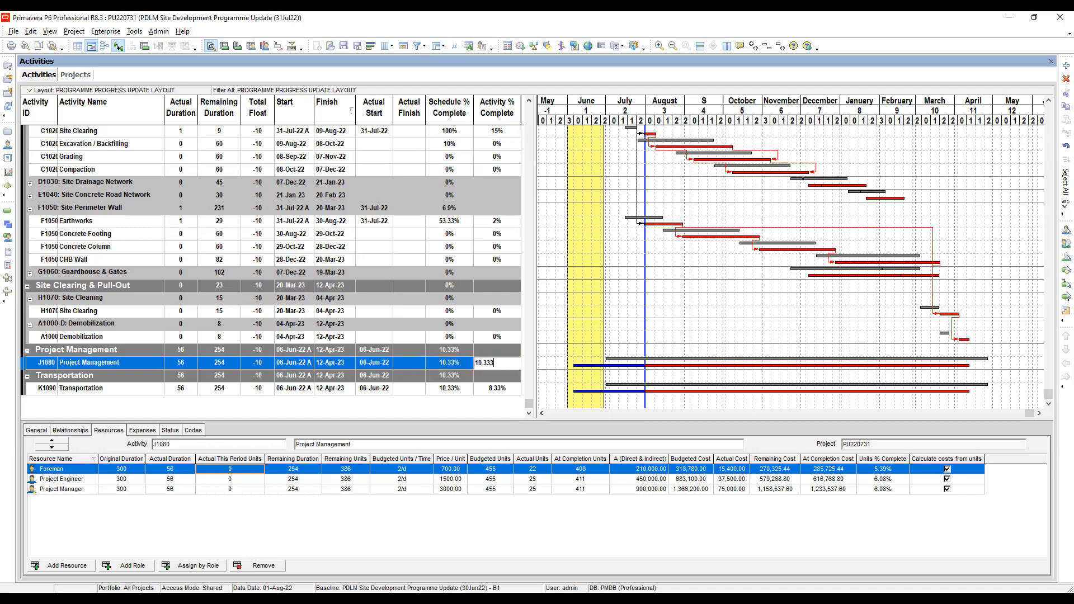
key(Return)
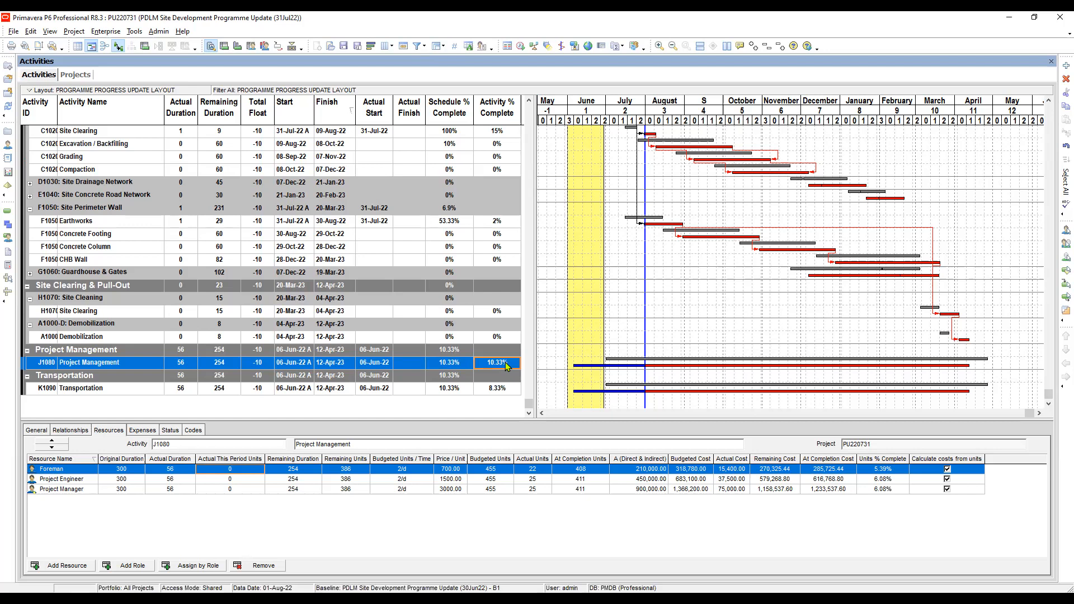
Step: Set the Activity % Complete of K1090 Transportation to 10.33%
click(507, 387)
click(507, 387)
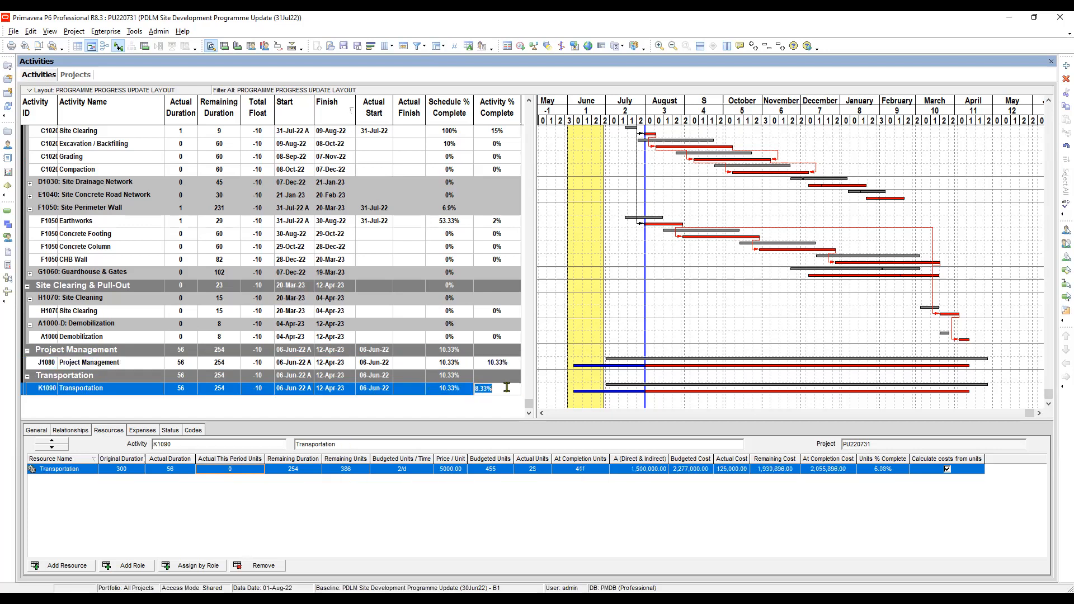
text(1)
text(0.0000000000000)
key(BackSpace)
key(BackSpace)
key(BackSpace)
key(BackSpace)
key(BackSpace)
key(BackSpace)
key(BackSpace)
key(BackSpace)
key(BackSpace)
key(BackSpace)
key(BackSpace)
text(33)
key(Return)
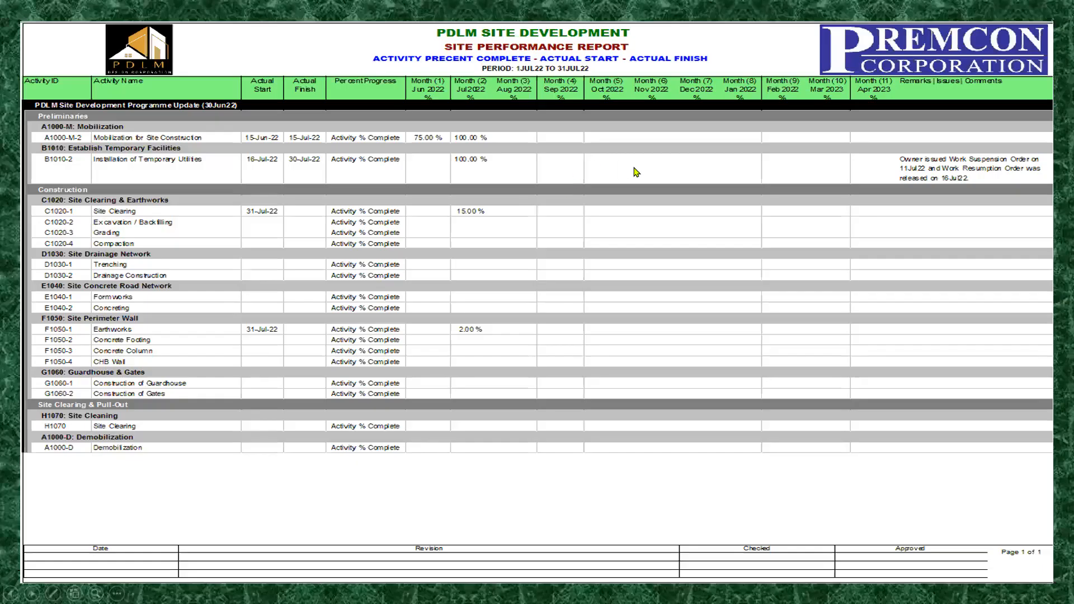
click(637, 172)
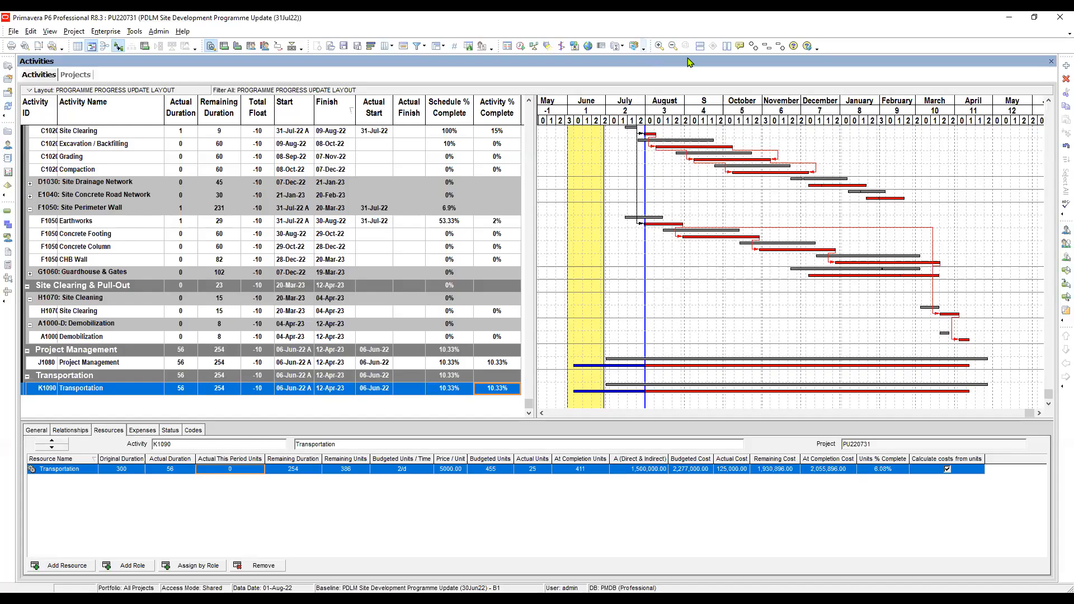
Step: Restore the program window to its smaller size and move it below the mobilization rows of the site resource report
click(1035, 21)
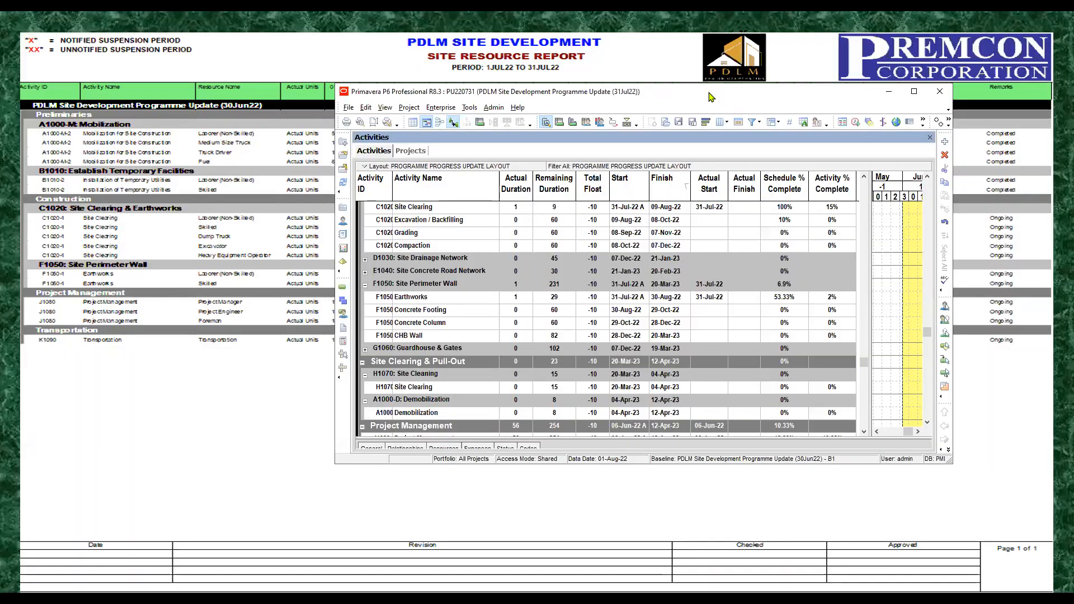
click(365, 285)
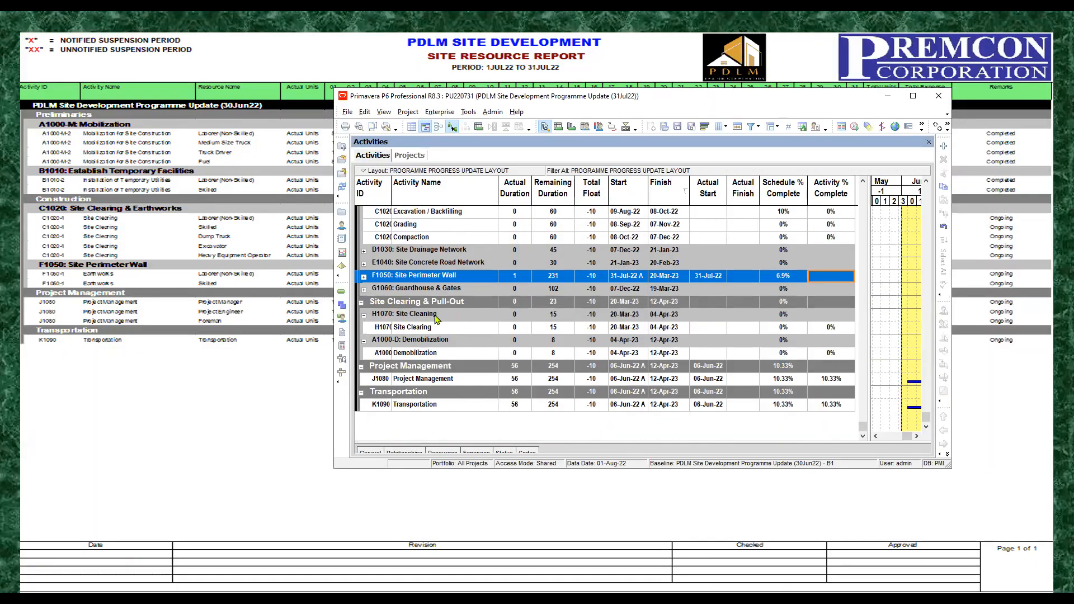
scroll(435, 314, up, 1)
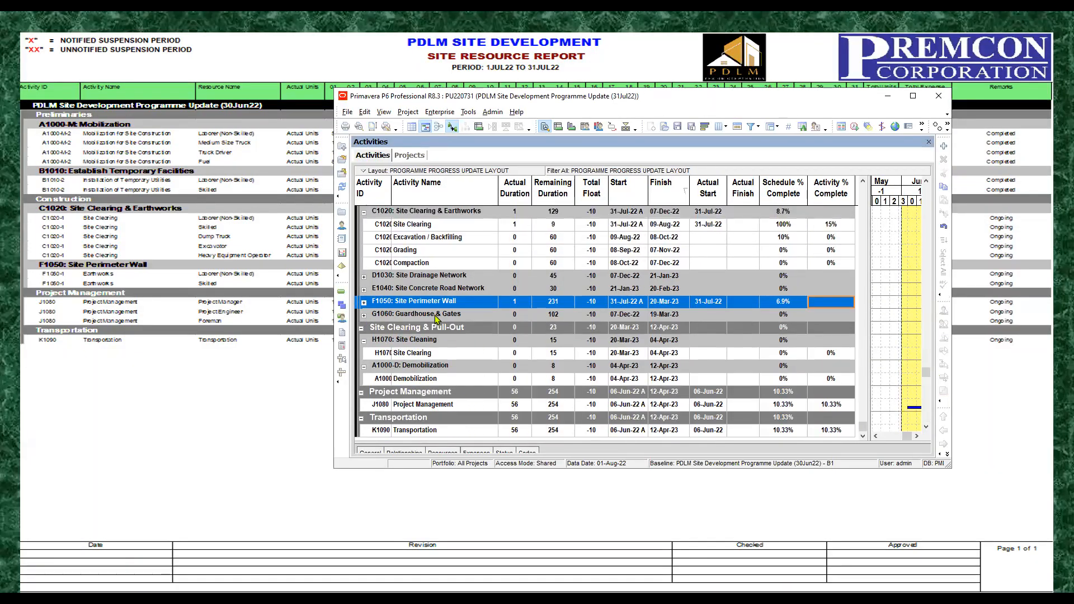
click(363, 303)
scroll(442, 267, up, 2)
scroll(442, 267, up, 1)
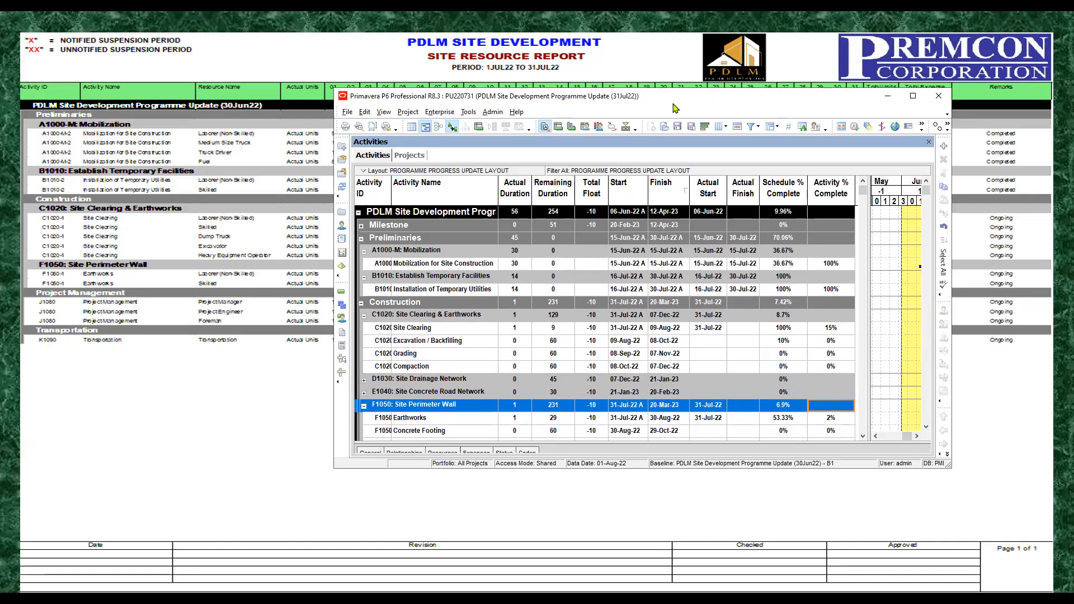
drag(674, 108, 547, 190)
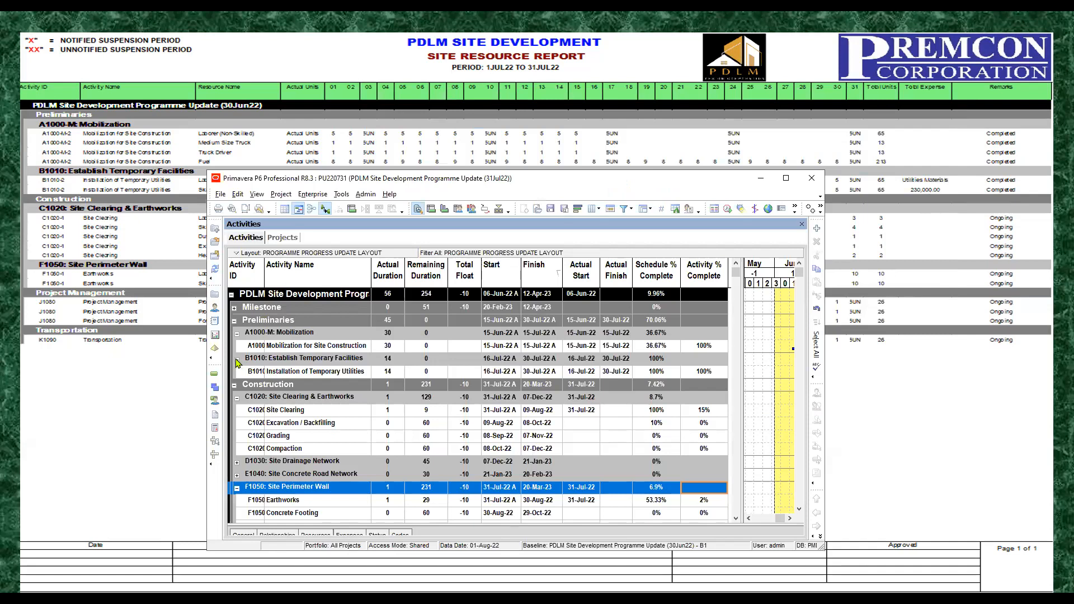
Step: Collapse the Establish Temporary Facilities, Construction, Site Clearing & Pull-Out, Project Management and Transportation groups
click(237, 359)
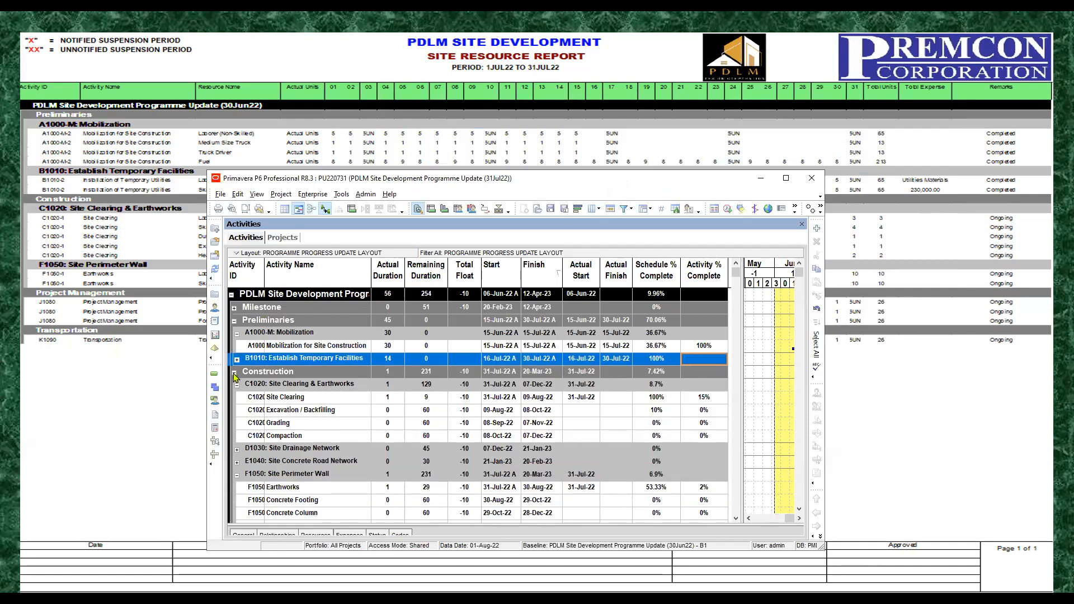
click(234, 371)
click(234, 385)
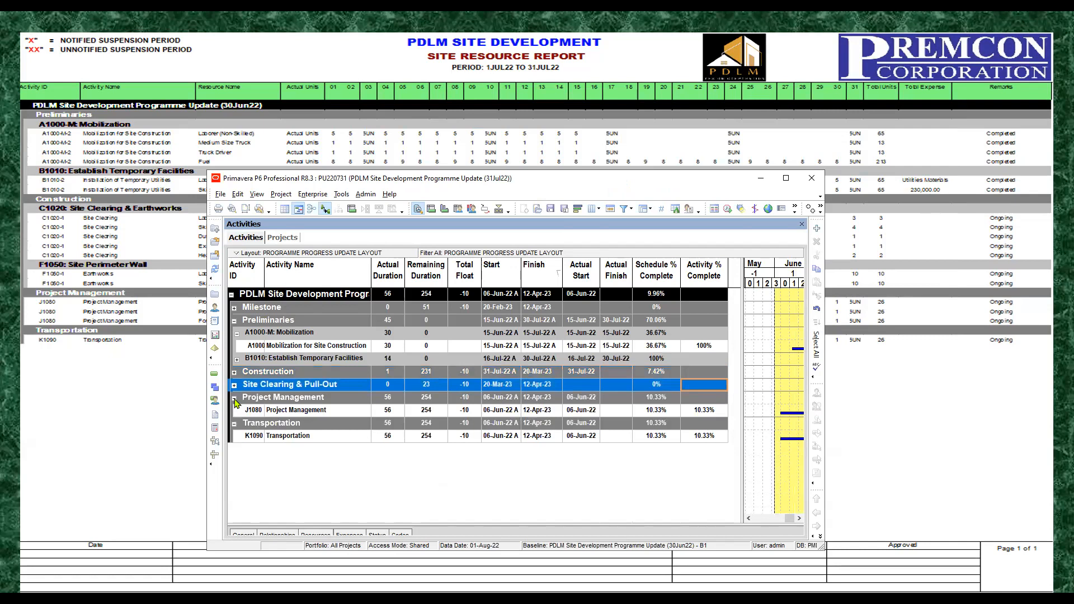
click(234, 398)
click(235, 411)
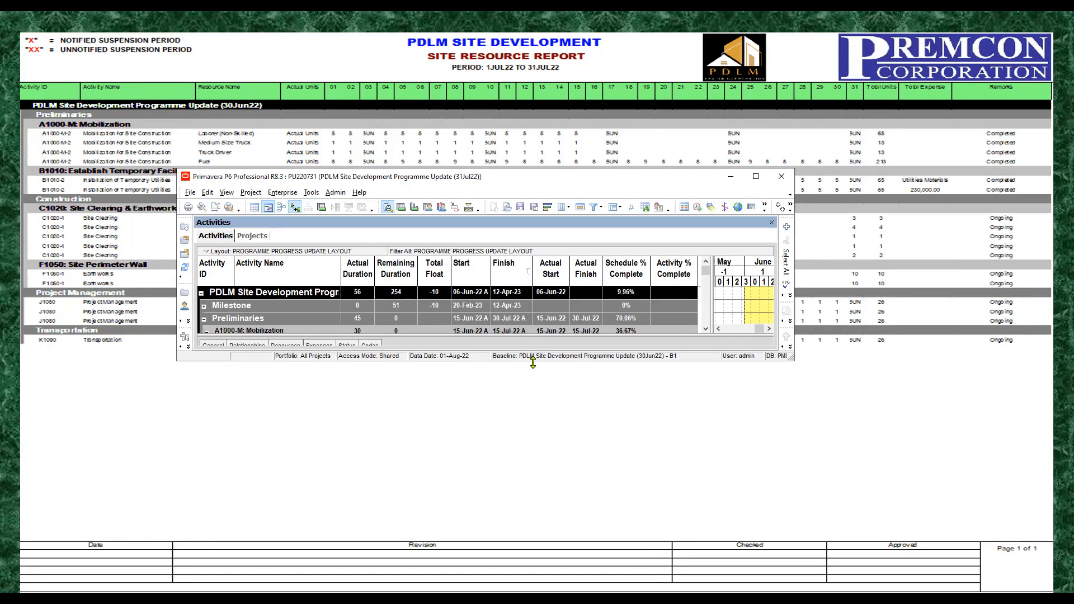
Step: Enlarge and reposition the window to show the resource assignments of Mobilization for Site Construction alongside the site resource report
drag(533, 363, 533, 427)
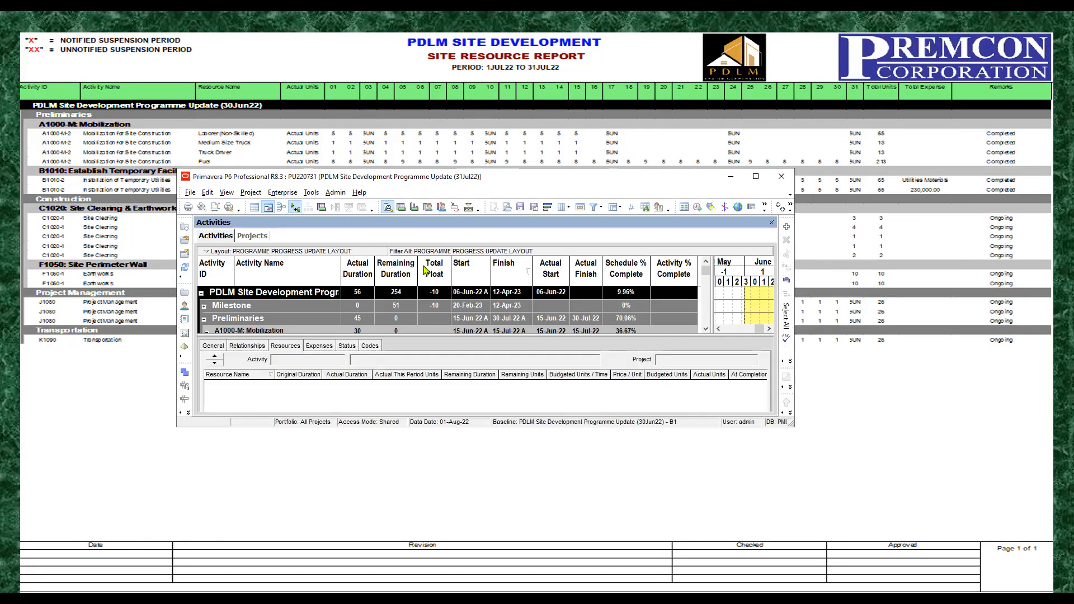
click(277, 310)
scroll(283, 312, down, 5)
scroll(283, 311, up, 5)
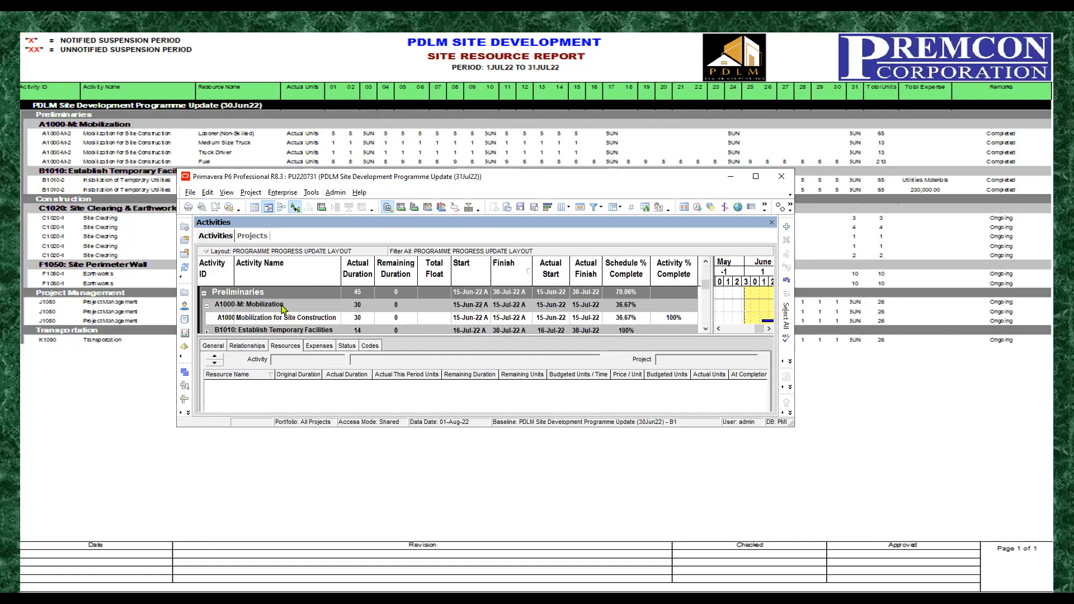
click(284, 305)
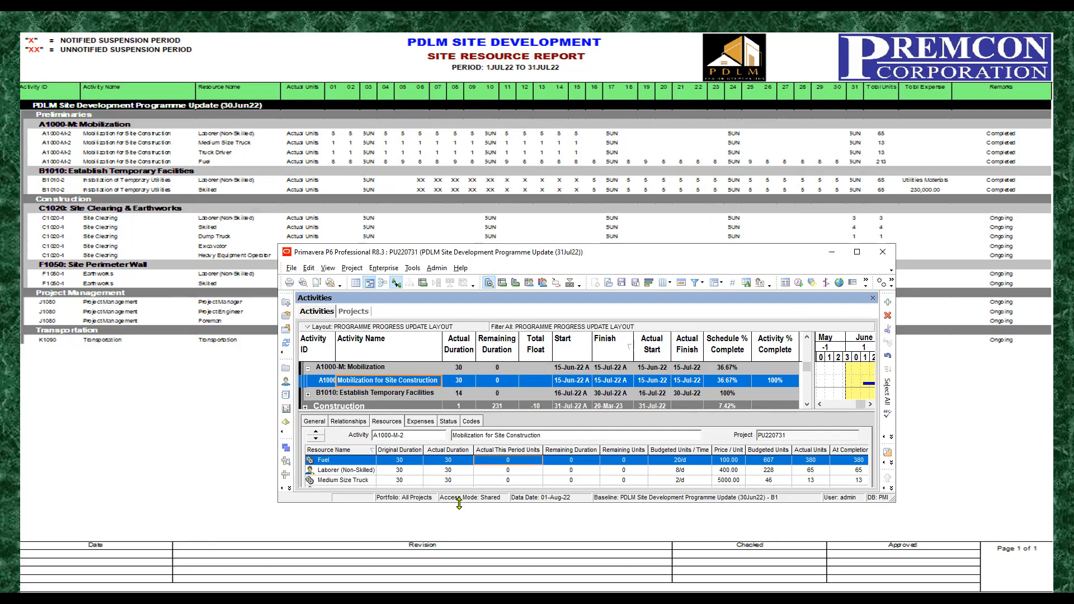
drag(458, 503, 459, 564)
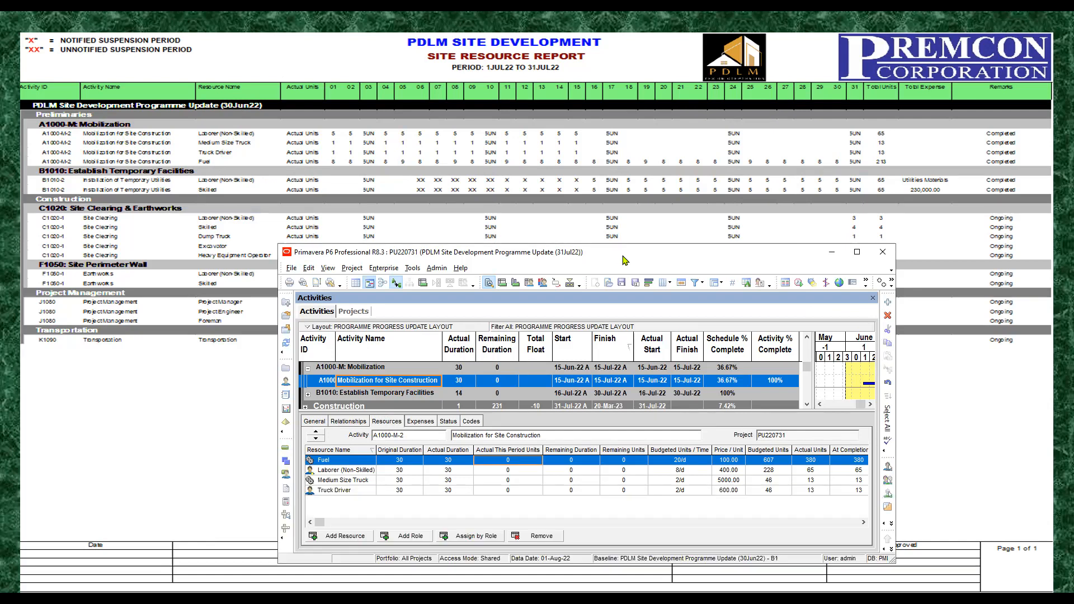
drag(626, 260, 626, 280)
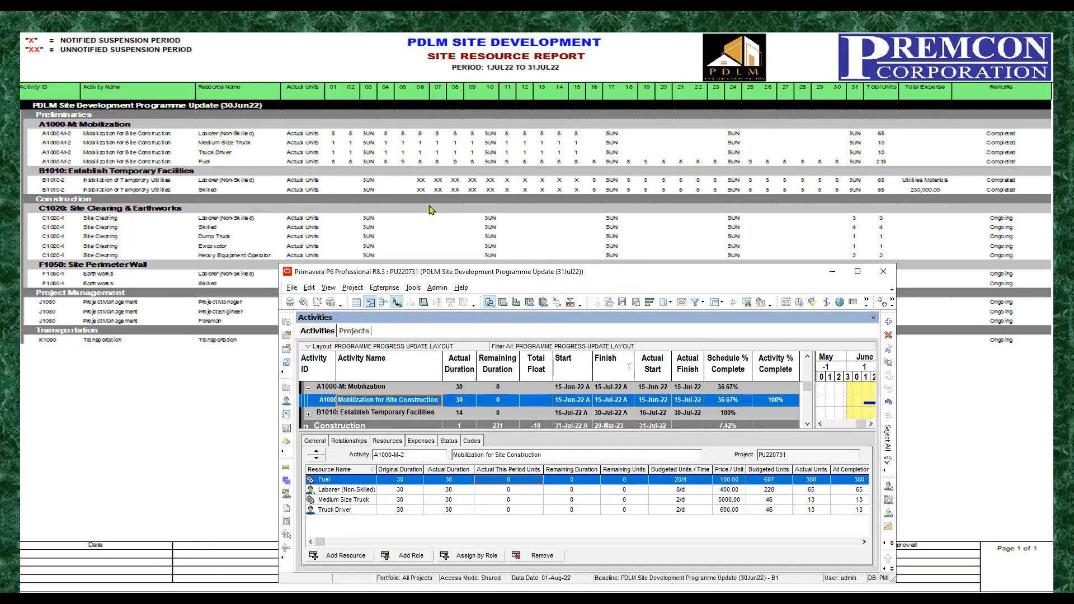
Step: Set the Laborer (Non-Skilled) Actual This Period Units of Mobilization for Site Construction to 65
click(369, 511)
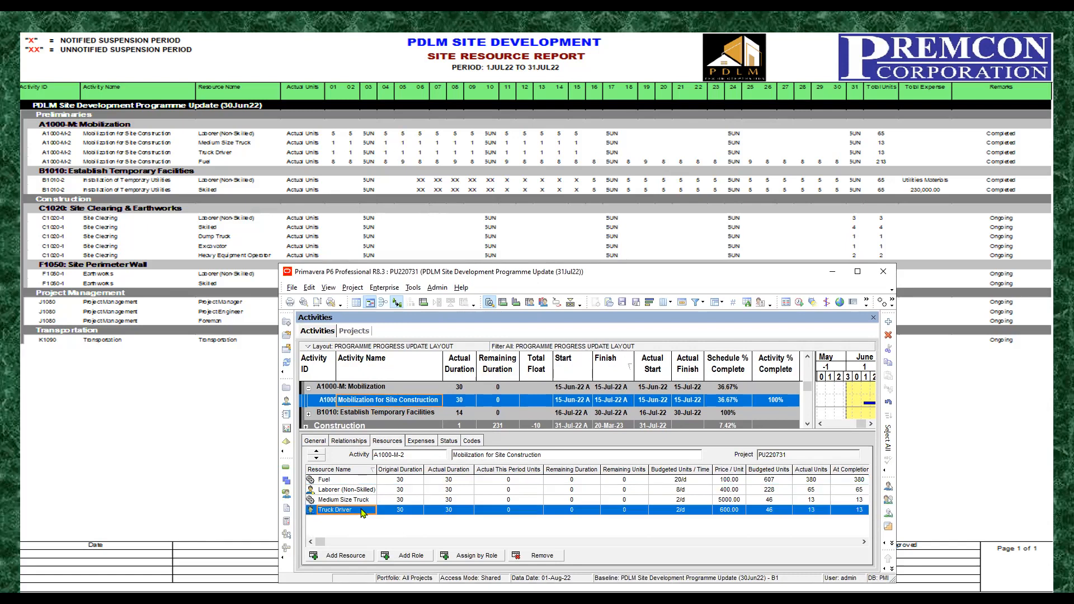
click(364, 491)
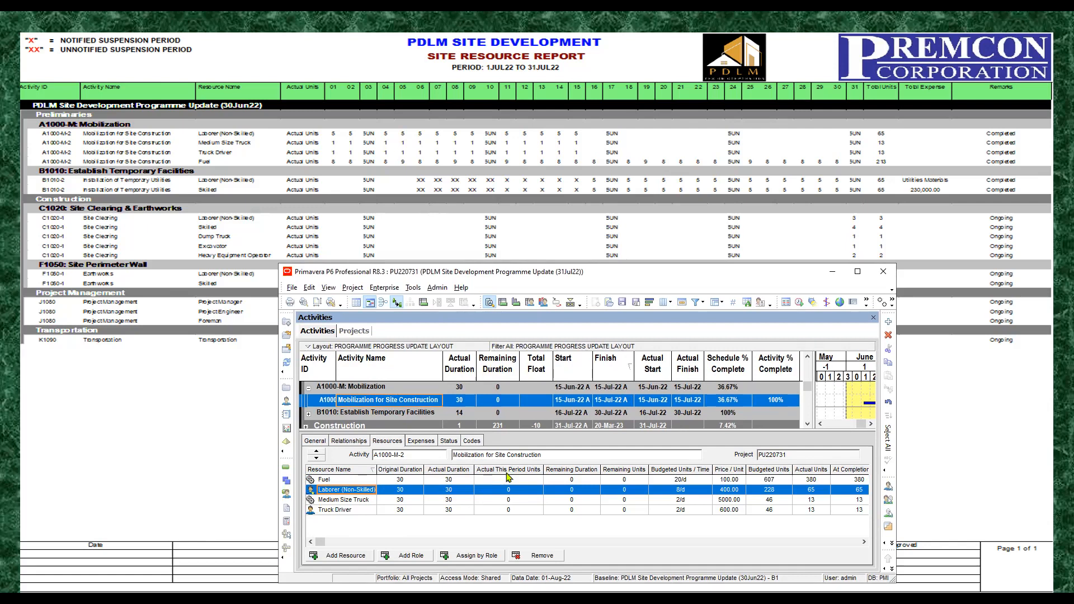
click(516, 492)
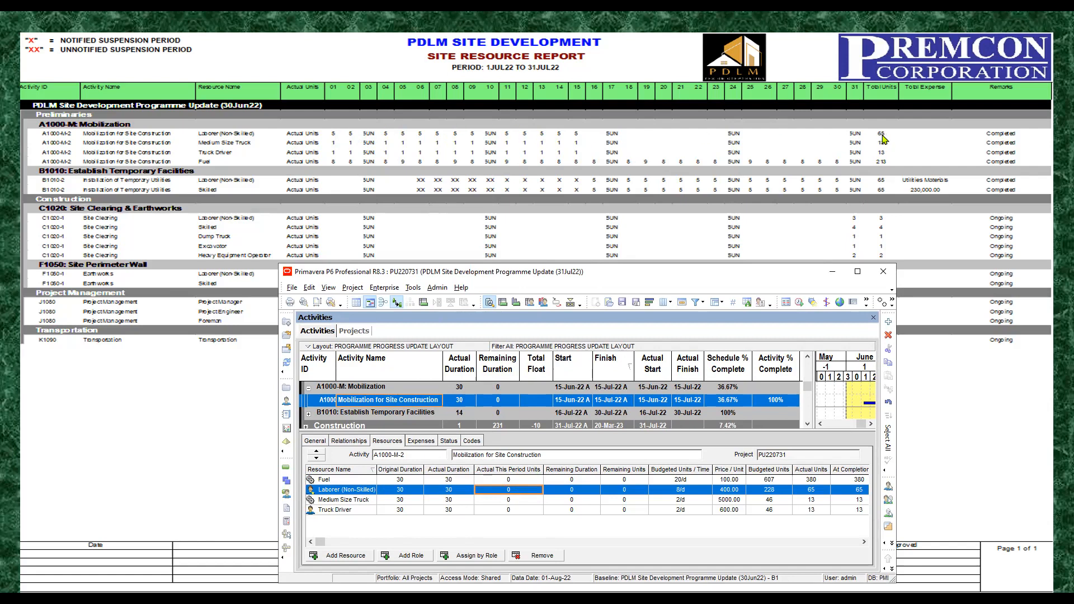
click(517, 492)
text(65)
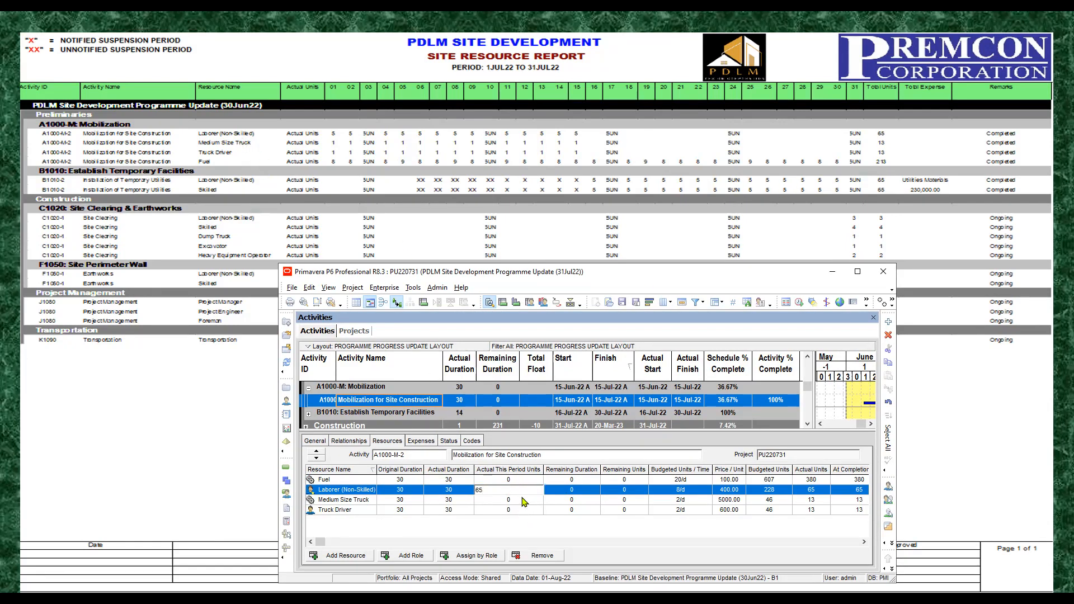
Step: Set the Actual This Period Units of Medium Size Truck and Truck Driver for Mobilization for Site Construction to 13 each
click(523, 499)
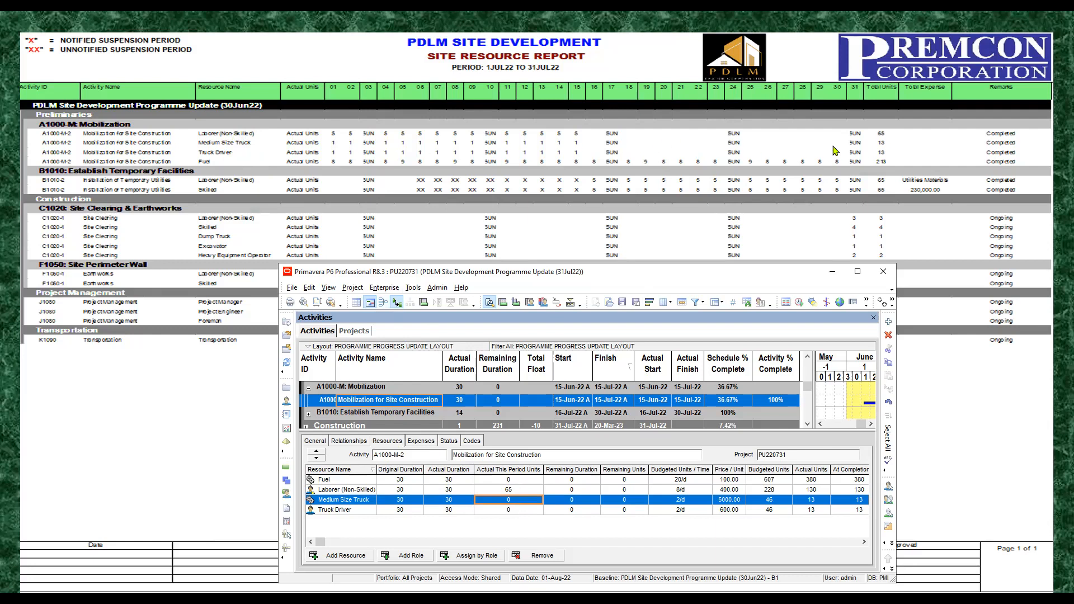
click(522, 499)
text(13)
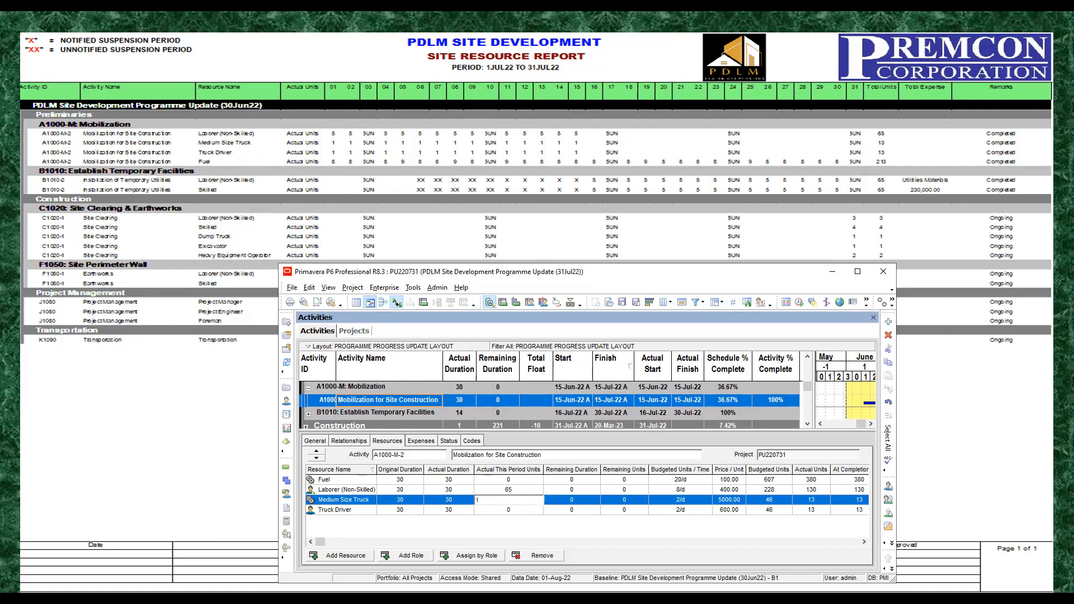
click(516, 510)
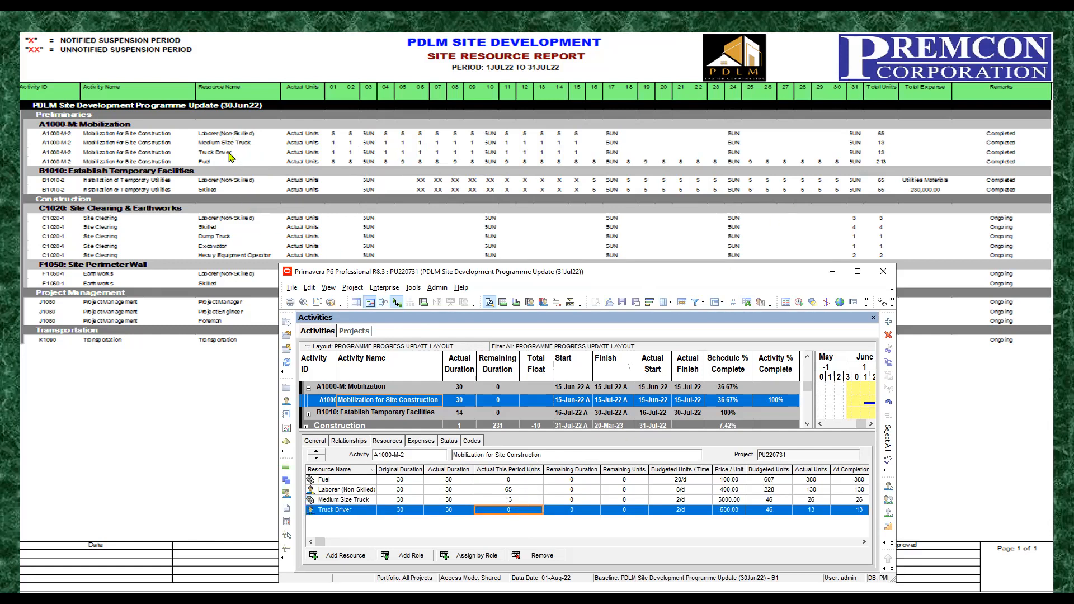
click(527, 509)
text(13)
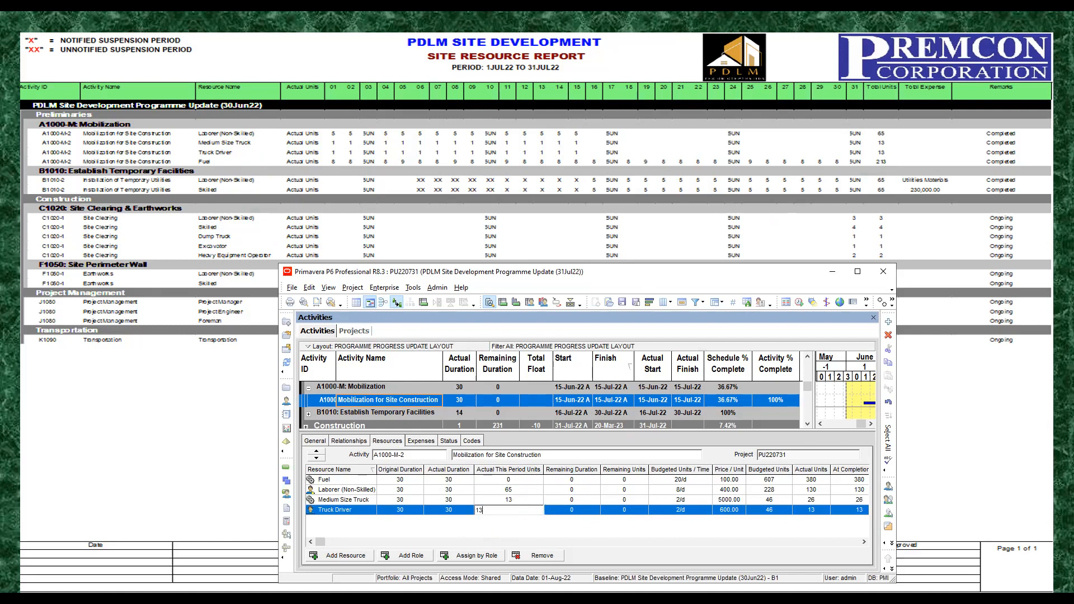
click(517, 501)
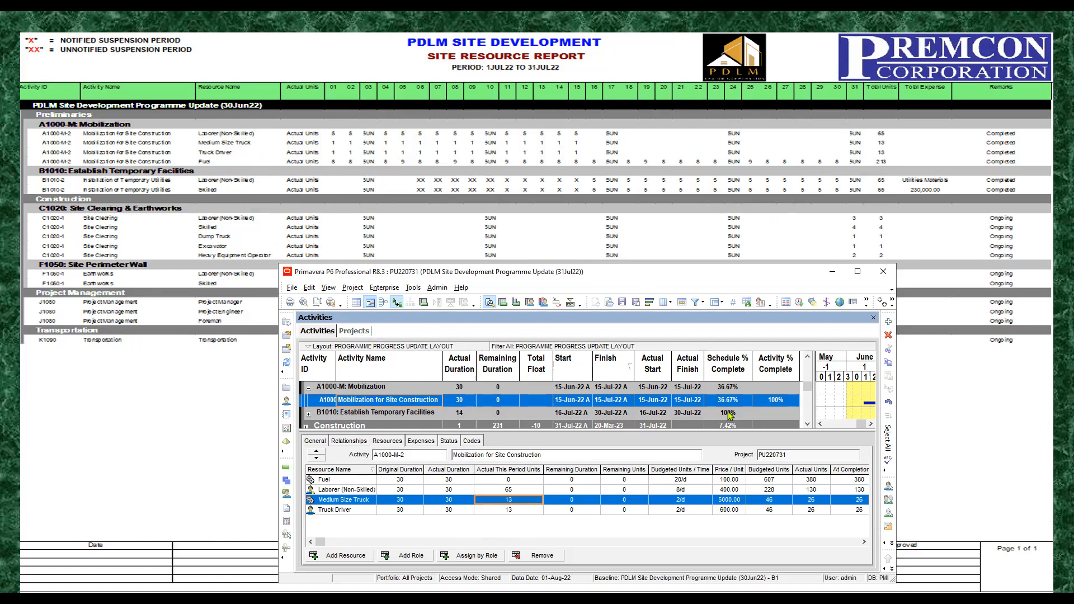
Step: Set the Fuel Actual This Period Units of Mobilization for Site Construction to 213
click(522, 480)
click(520, 482)
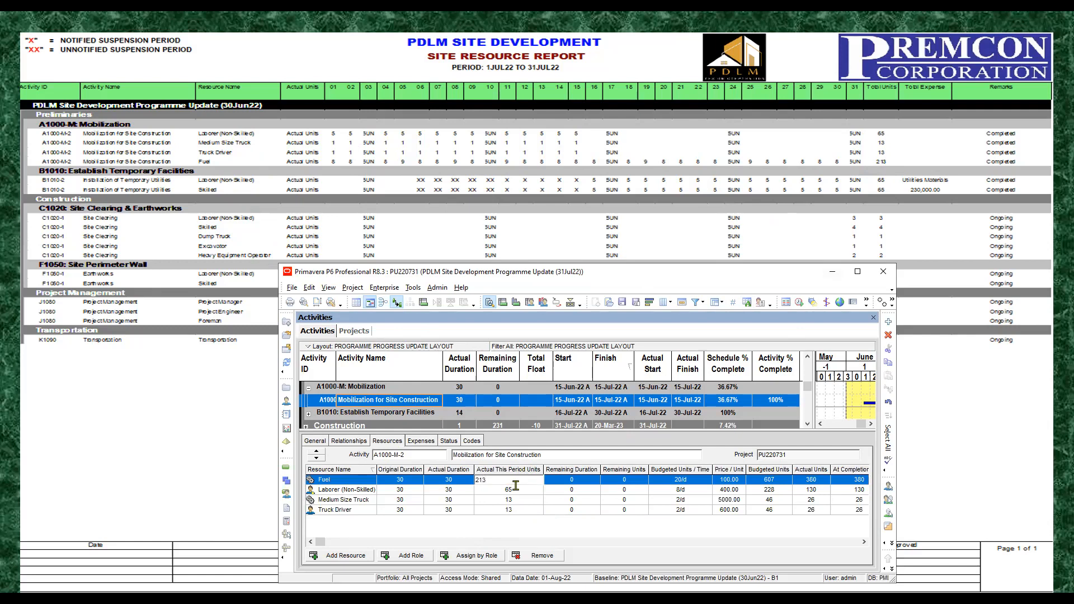
click(506, 492)
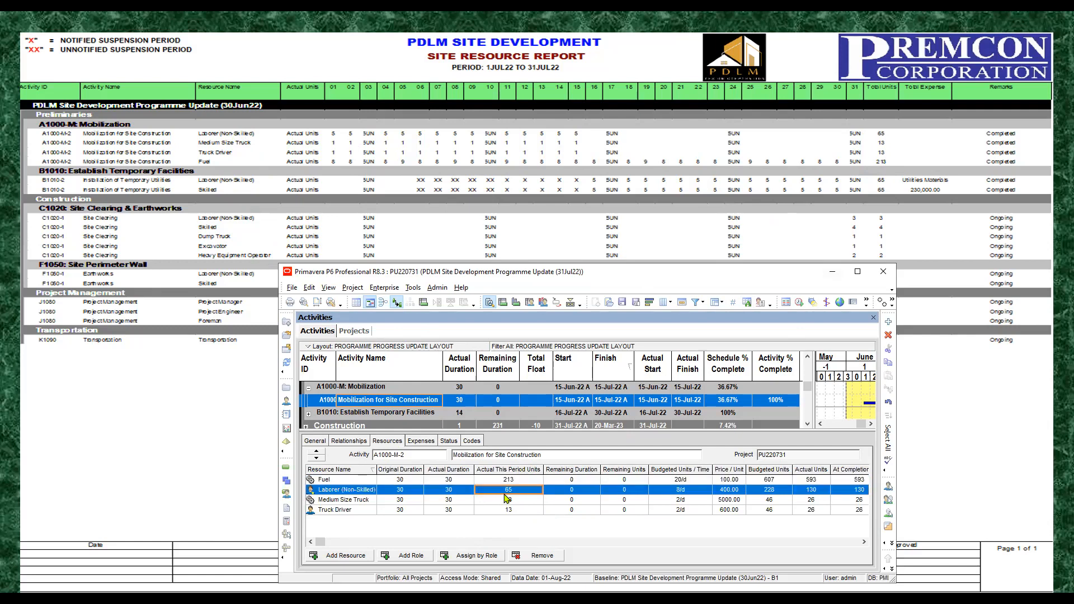
click(537, 481)
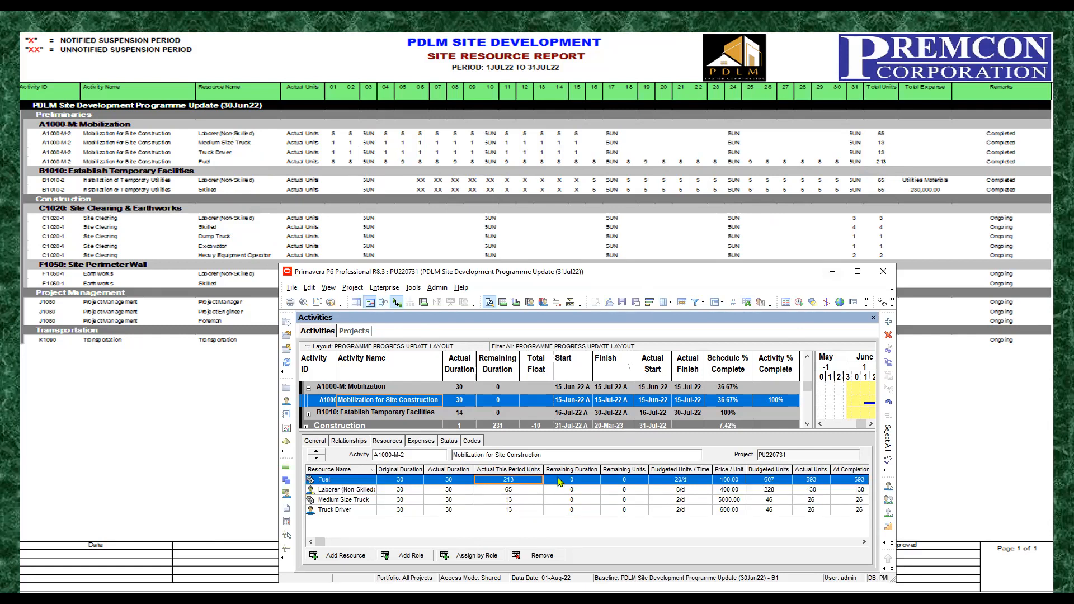
Step: Check the Remaining Duration values of the Mobilization for Site Construction resources and the Remaining Units of Fuel
click(567, 481)
click(586, 491)
click(576, 502)
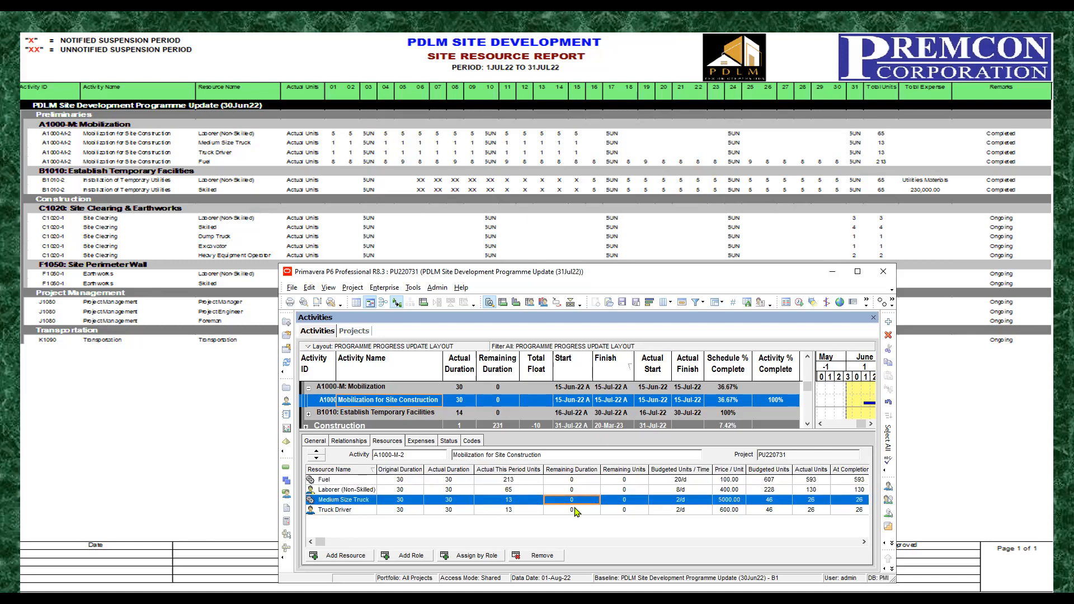
click(579, 511)
click(576, 483)
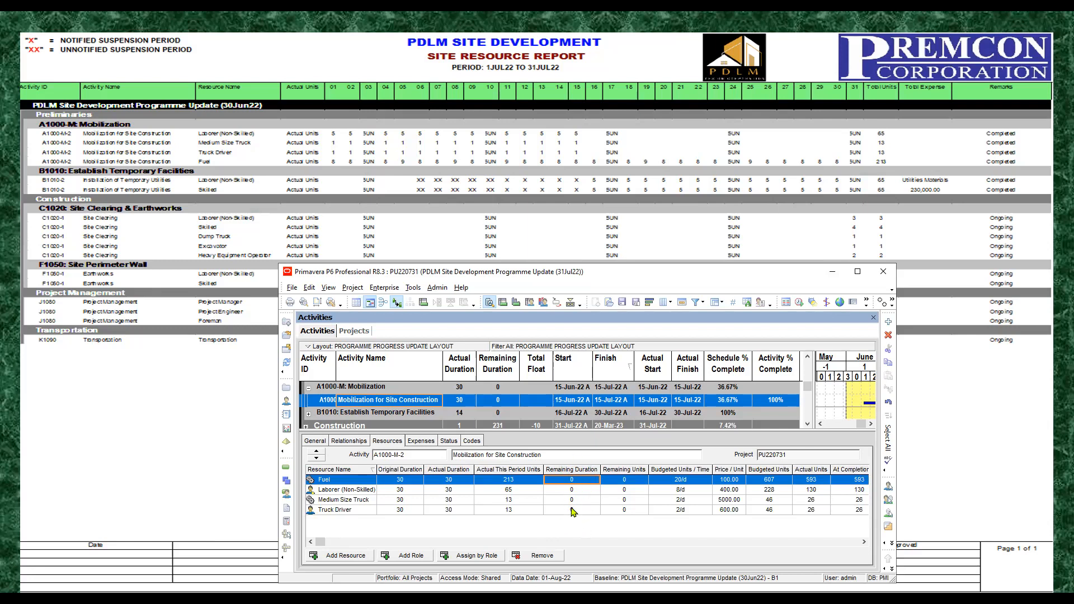
click(632, 485)
Step: Collapse the Mobilization group and show the resource assignments of Installation of Temporary Utilities under Establish Temporary Facilities
click(309, 387)
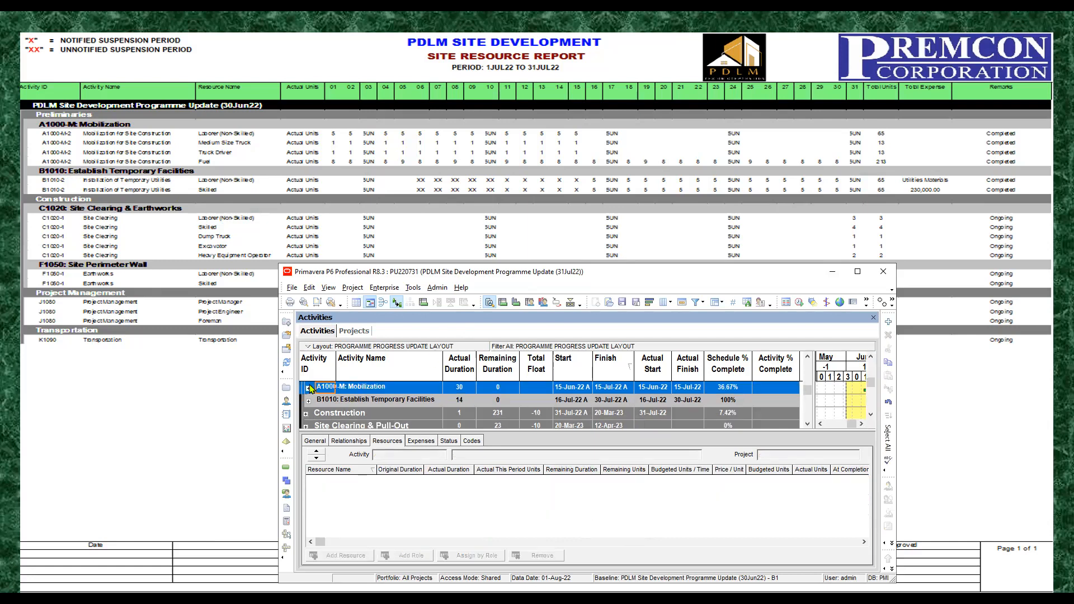
click(374, 401)
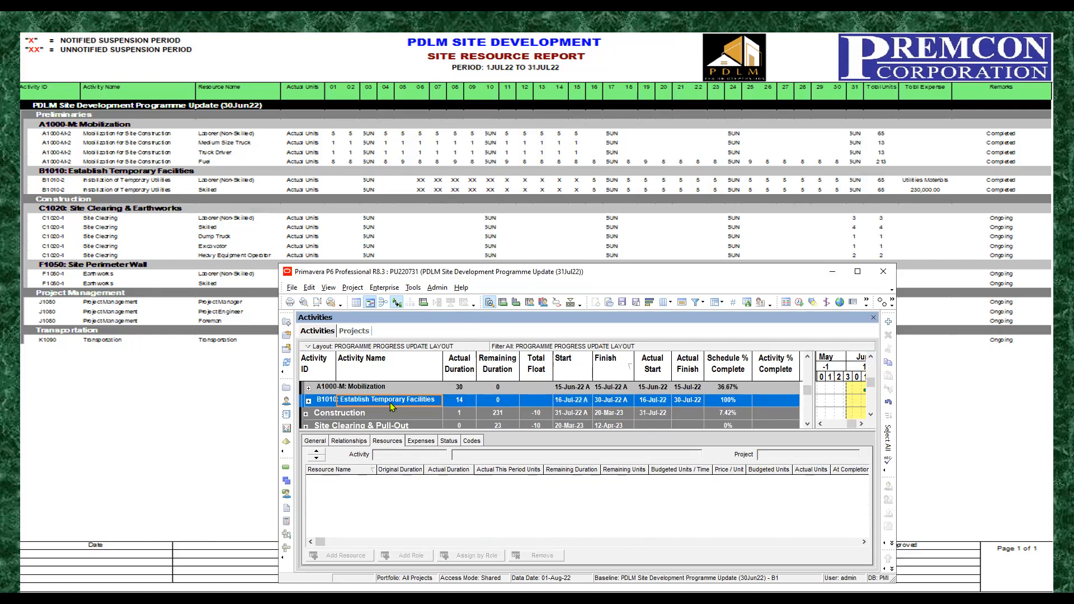
scroll(390, 403, down, 1)
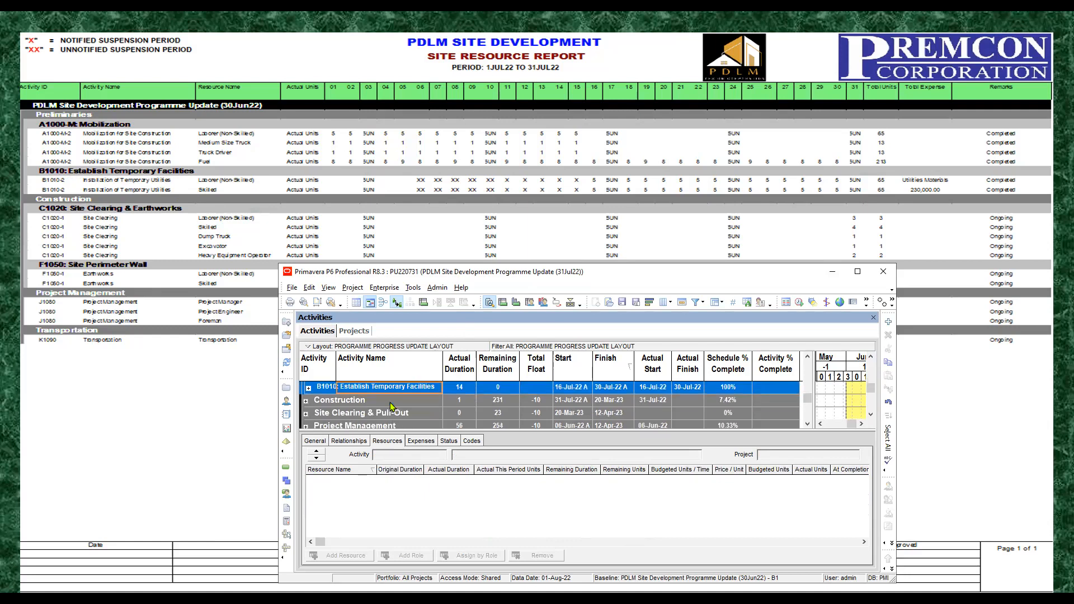
click(308, 388)
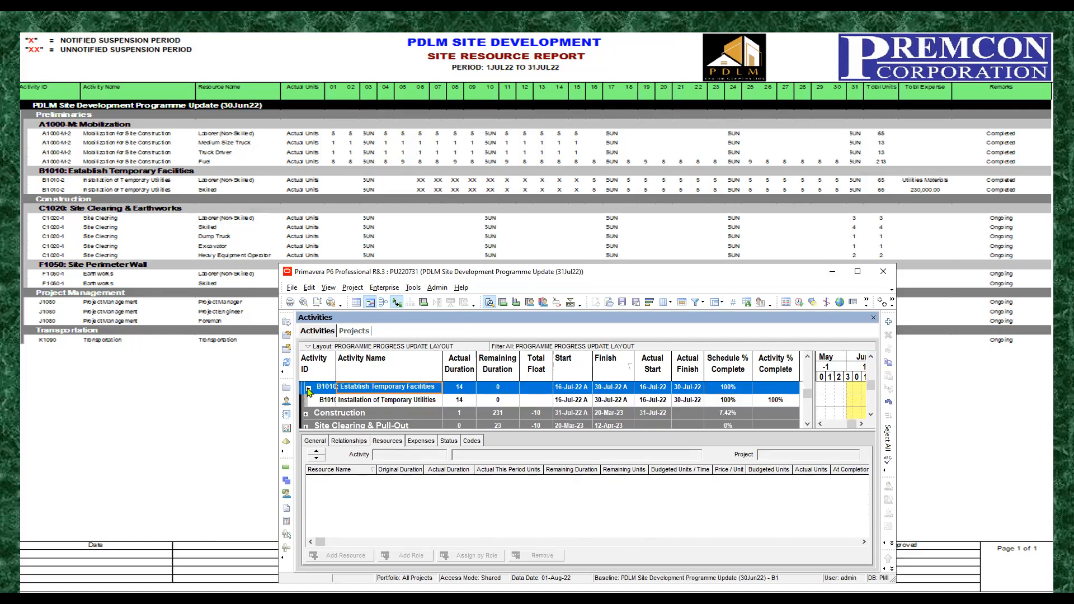
click(381, 402)
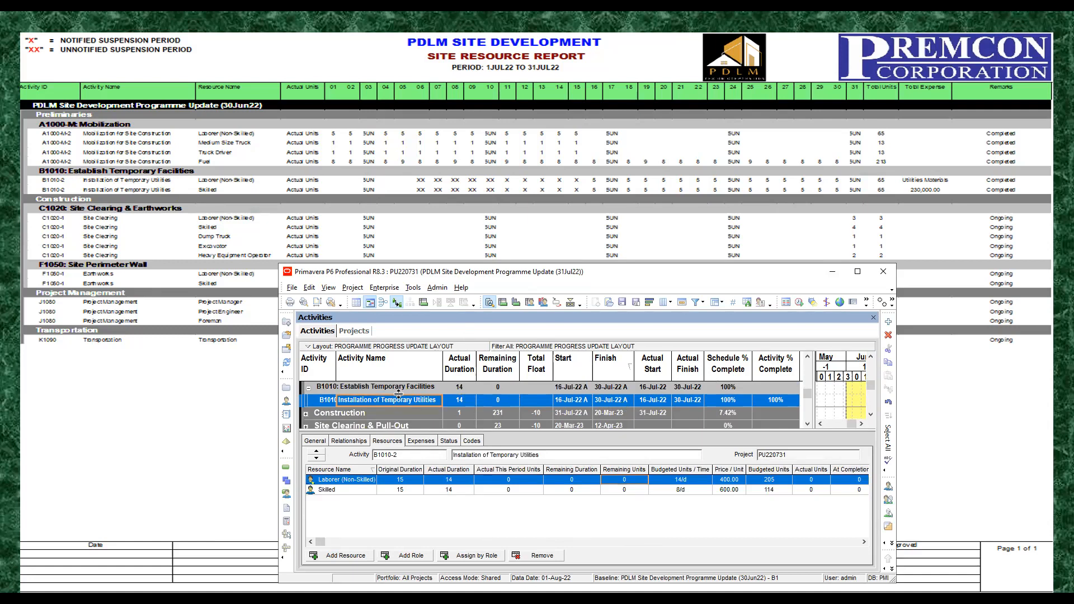
click(469, 402)
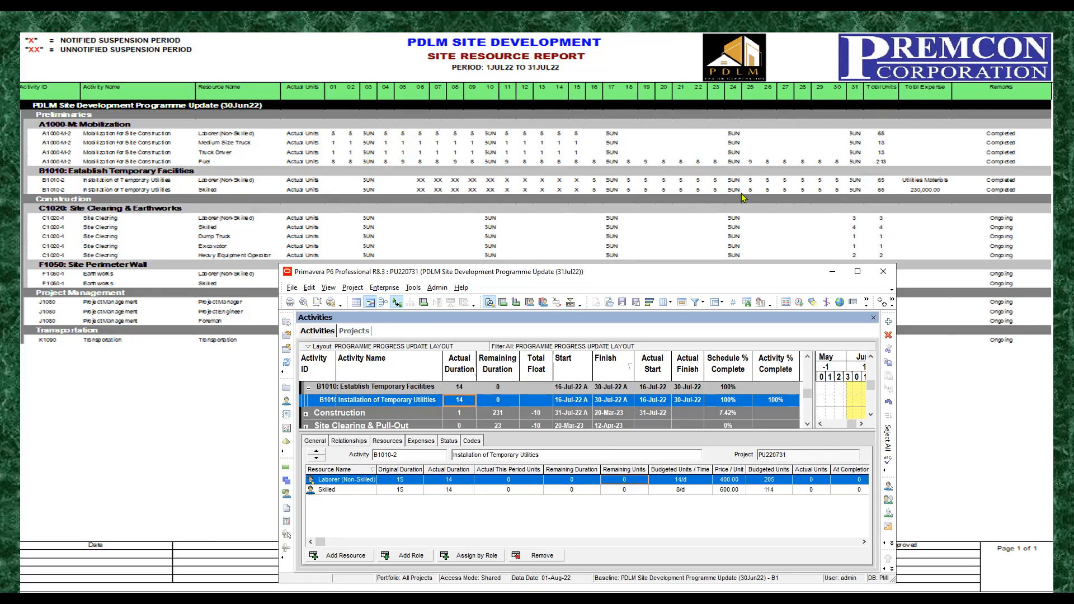
Step: Set the Actual This Period Units of Laborer (Non-Skilled) and Skilled for Installation of Temporary Utilities to 65 each
click(502, 481)
click(525, 485)
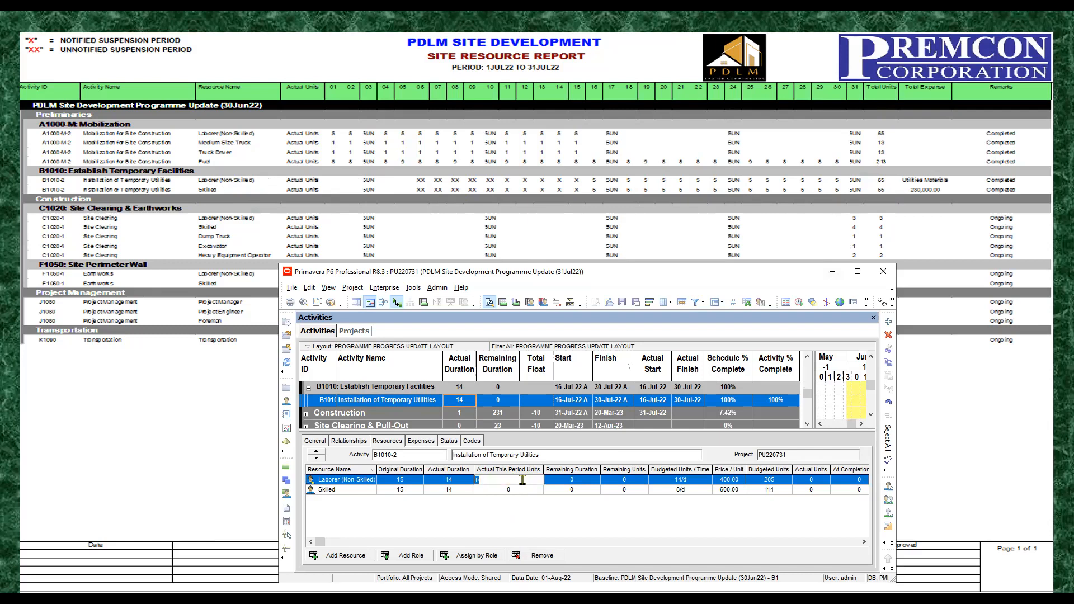
click(503, 491)
click(518, 490)
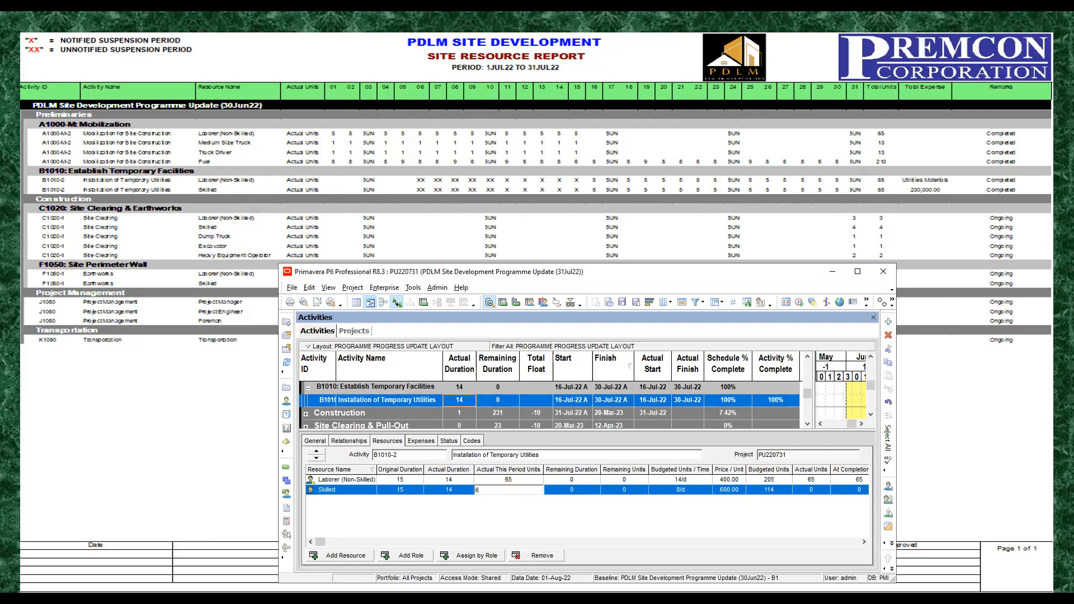
click(571, 491)
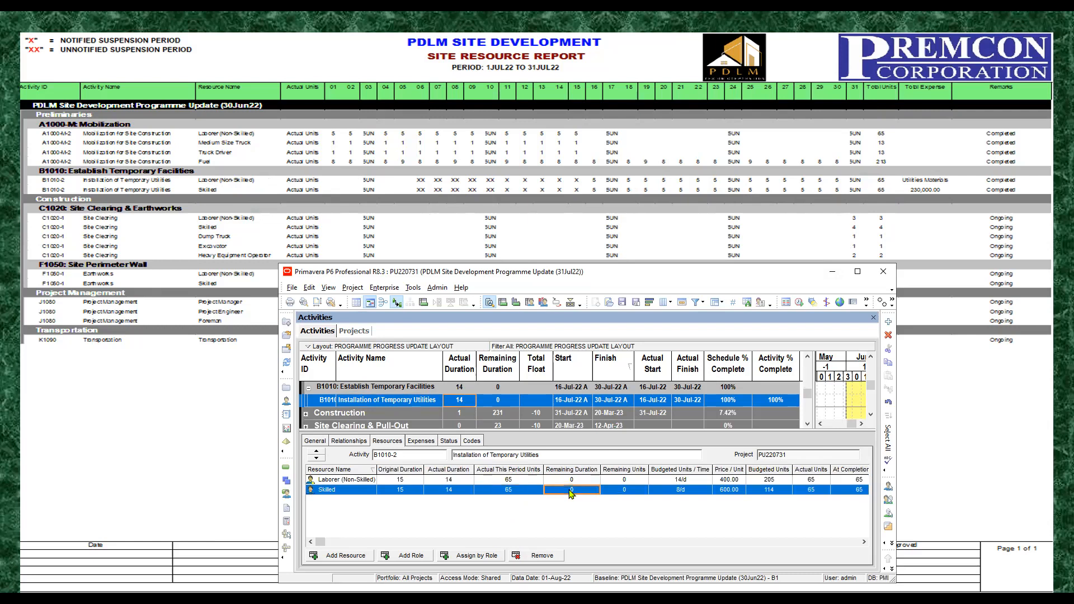
Step: Compare the Actual This Period Units with the Actual Units of both labour resources on Installation of Temporary Utilities
click(508, 485)
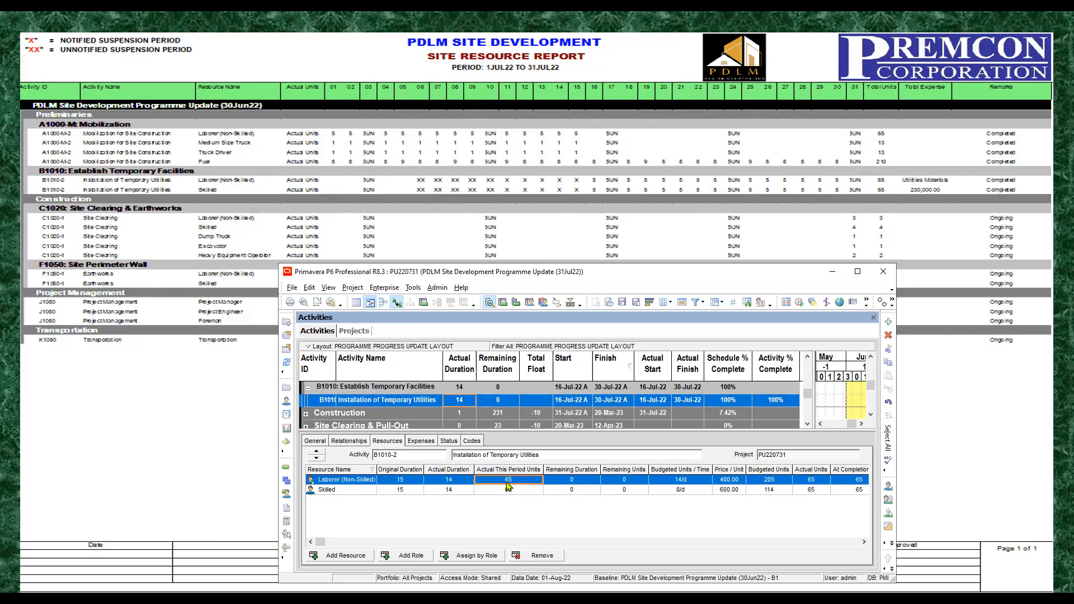
click(517, 489)
click(519, 480)
click(517, 490)
click(524, 480)
click(811, 490)
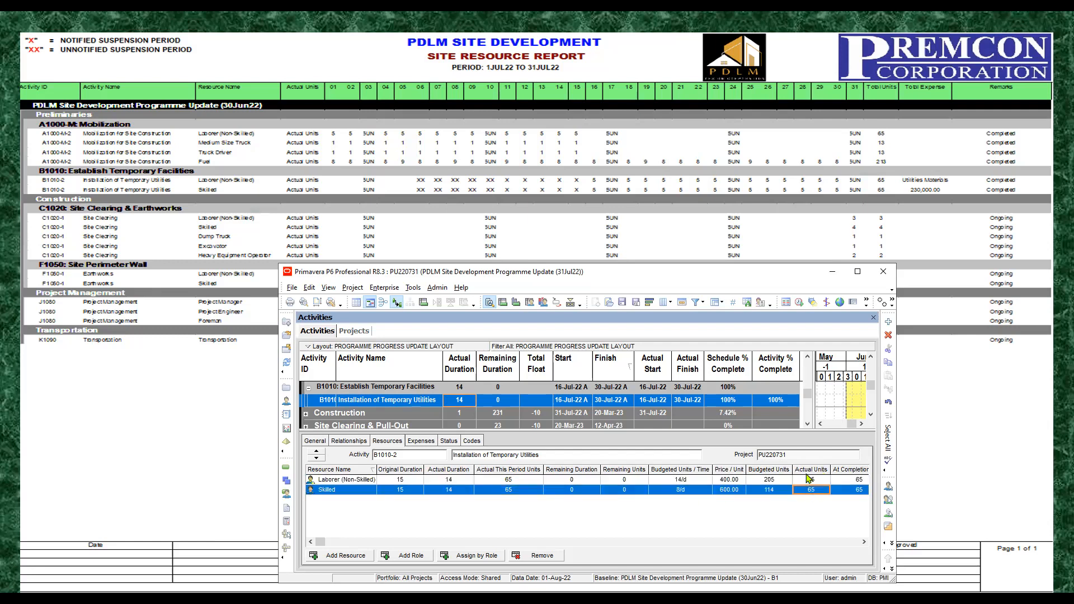
click(810, 480)
click(811, 491)
click(813, 483)
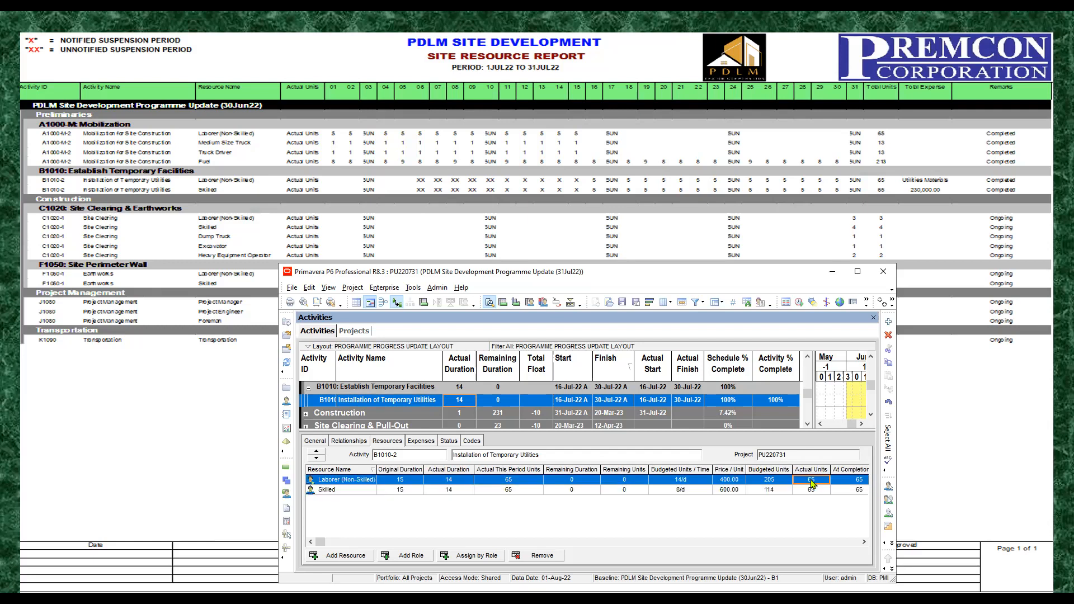
click(517, 482)
click(513, 491)
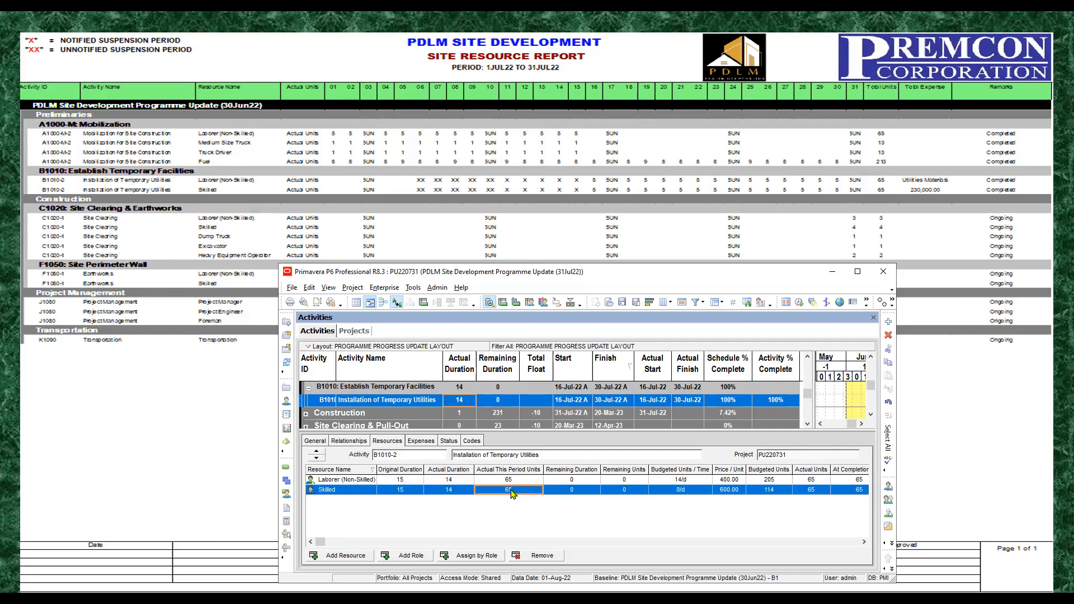
click(514, 481)
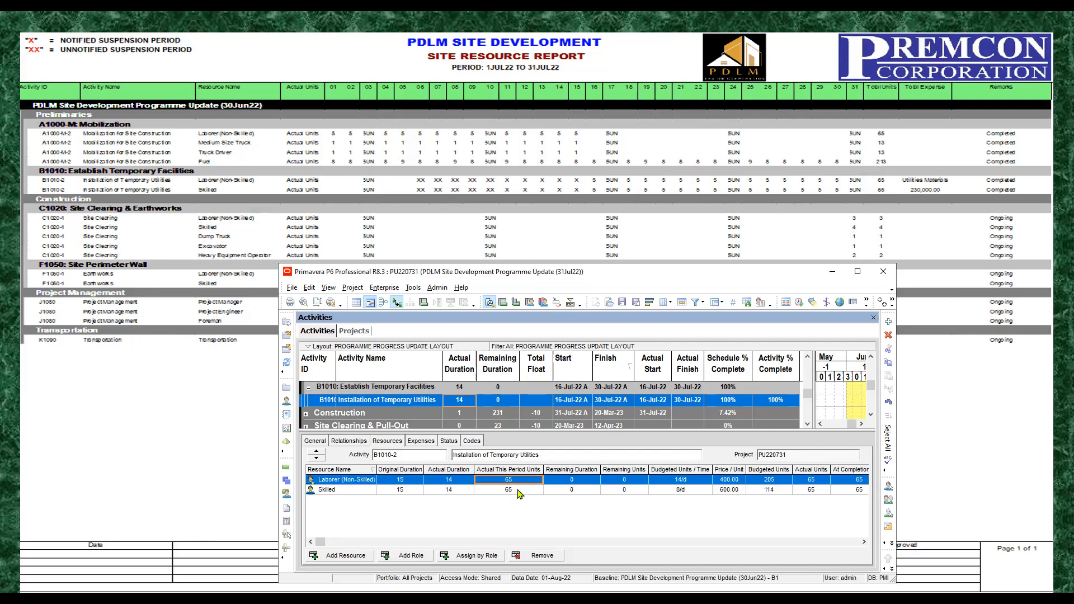
click(519, 490)
click(513, 480)
click(521, 489)
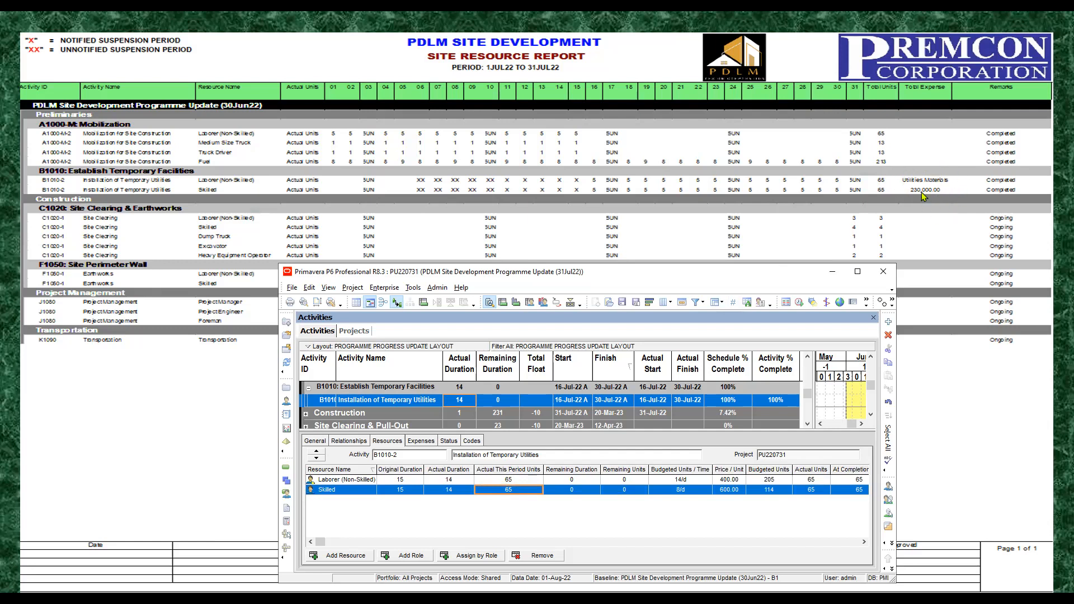
Step: Set the Actual Cost of the Temporary Facilities expense on Installation of Temporary Utilities to 230,000
click(422, 442)
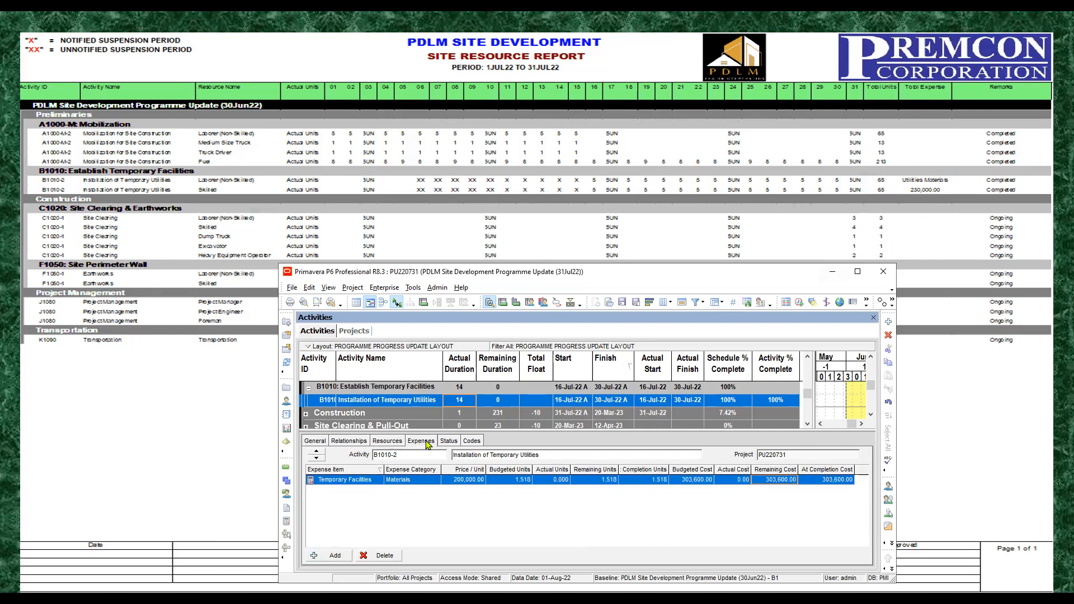
click(745, 480)
click(748, 483)
text(230000)
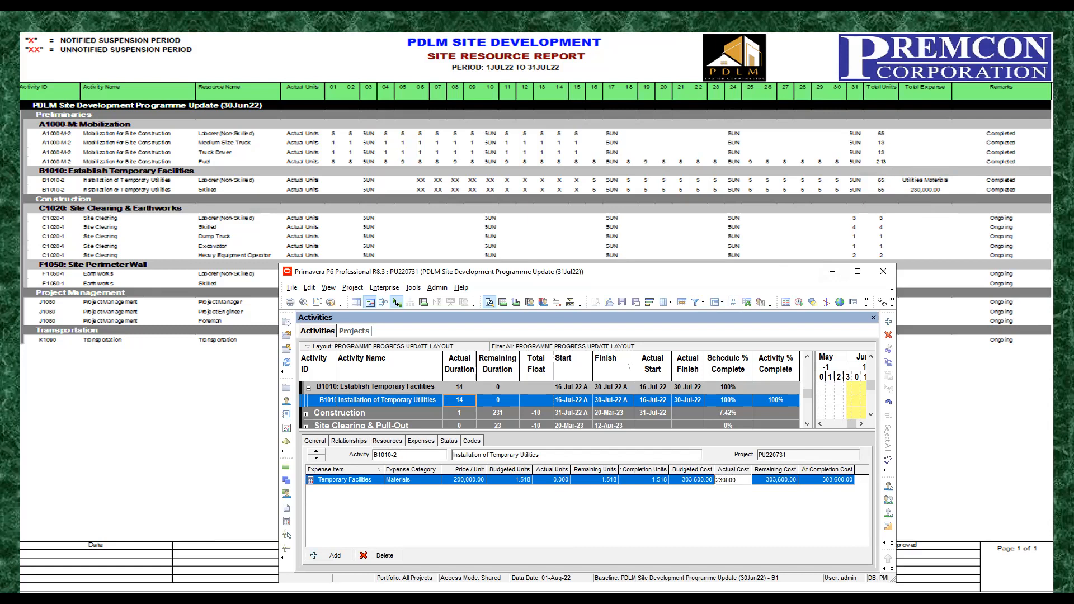
click(779, 482)
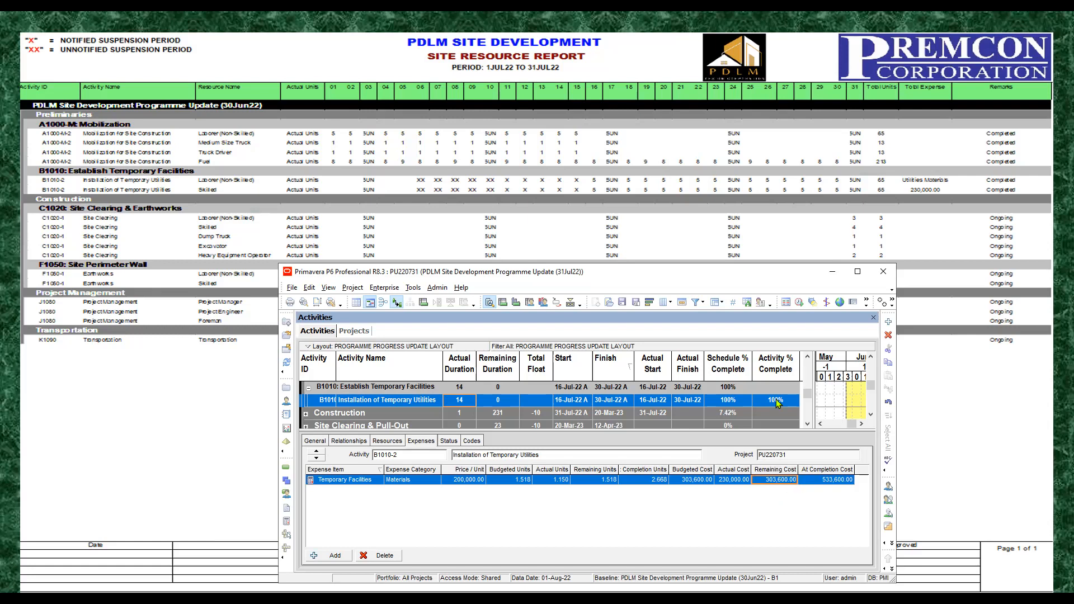
Step: Set the Remaining Cost of the Temporary Facilities expense to 0
click(796, 483)
text(0)
key(Return)
click(840, 483)
click(731, 483)
Step: Collapse the Establish Temporary Facilities and Preliminaries groups and expand the Construction group
click(310, 388)
scroll(311, 397, up, 3)
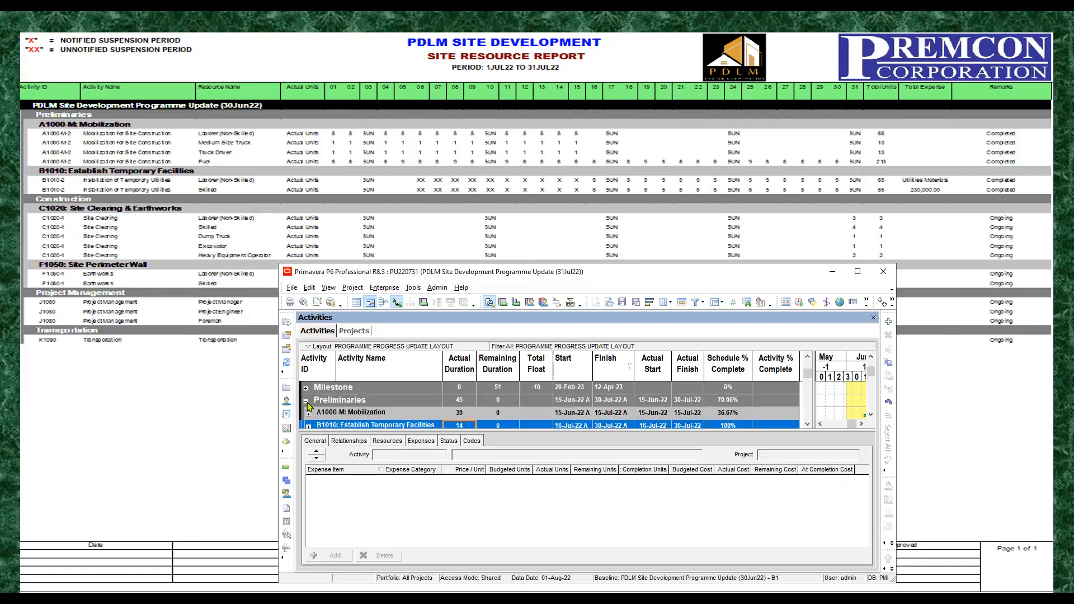
click(307, 400)
scroll(368, 394, down, 1)
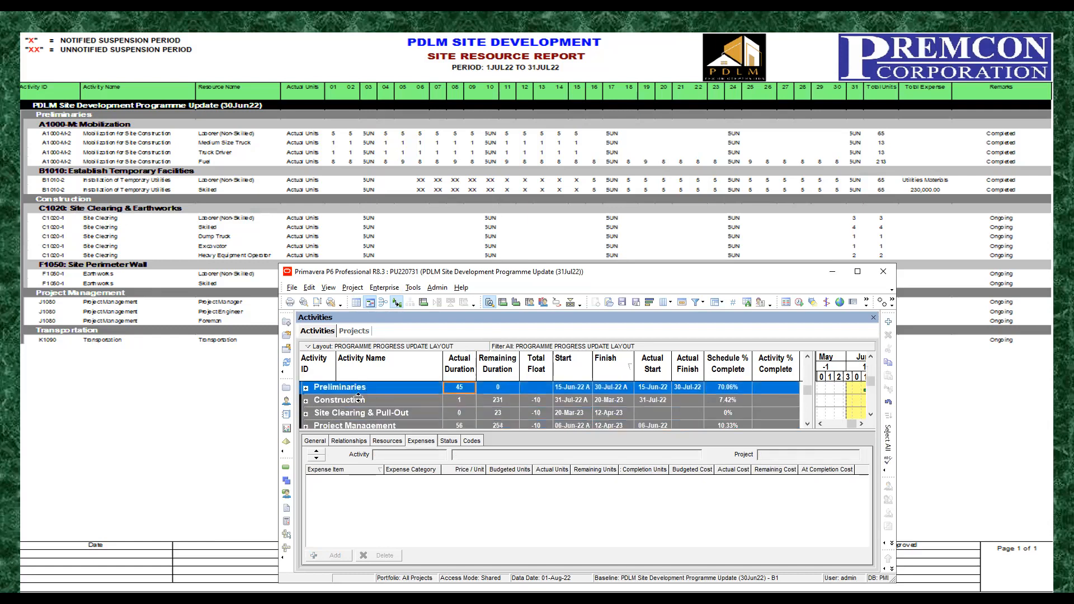
click(306, 401)
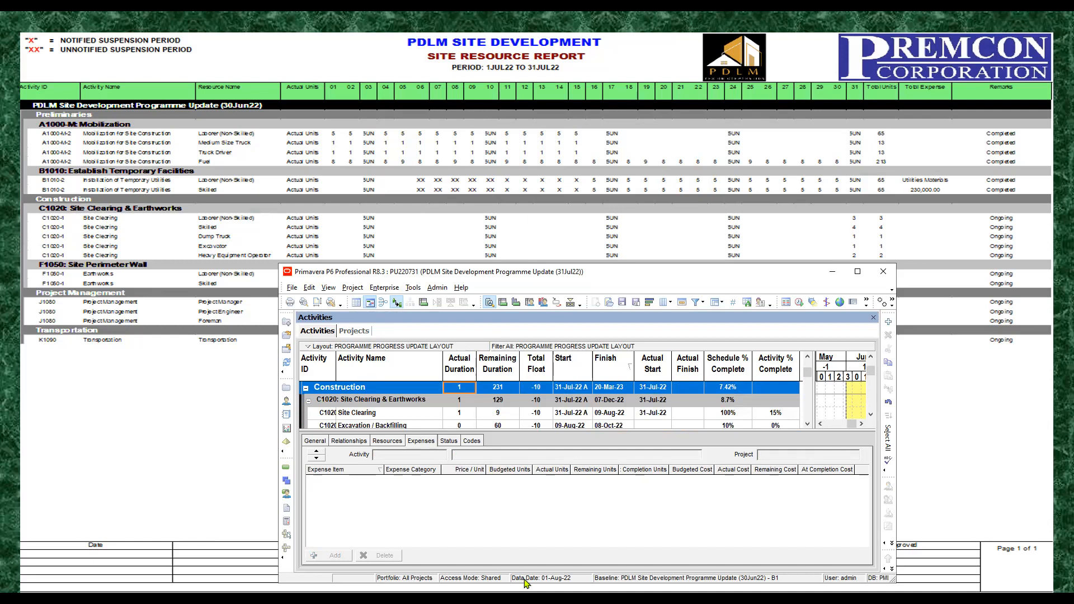
Step: Show the resource assignments of Site Clearing and enlarge the activity details area so all its resources fit
drag(552, 450, 558, 473)
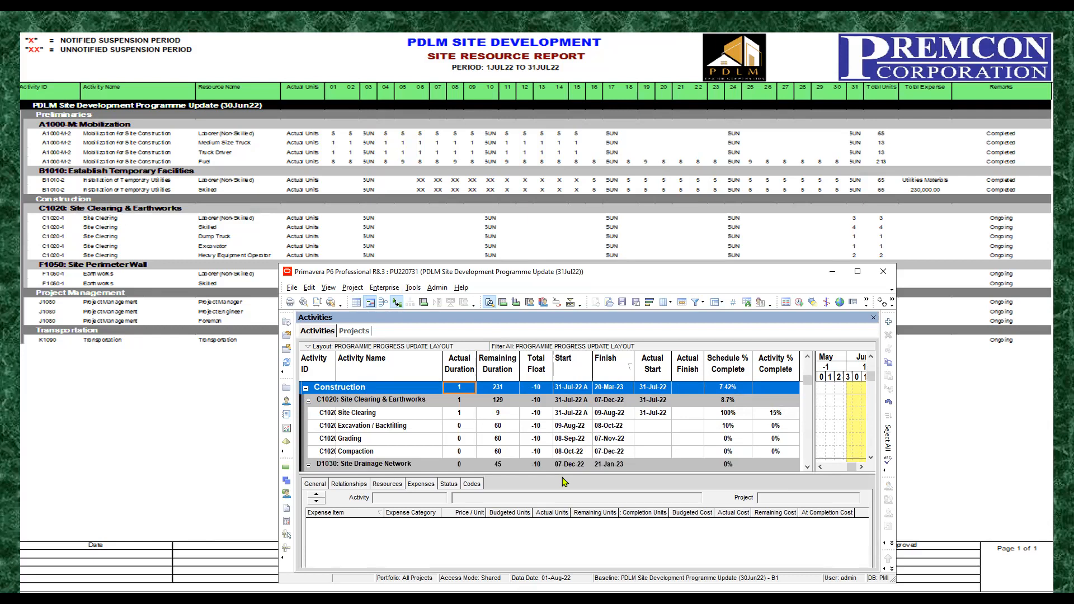
click(385, 415)
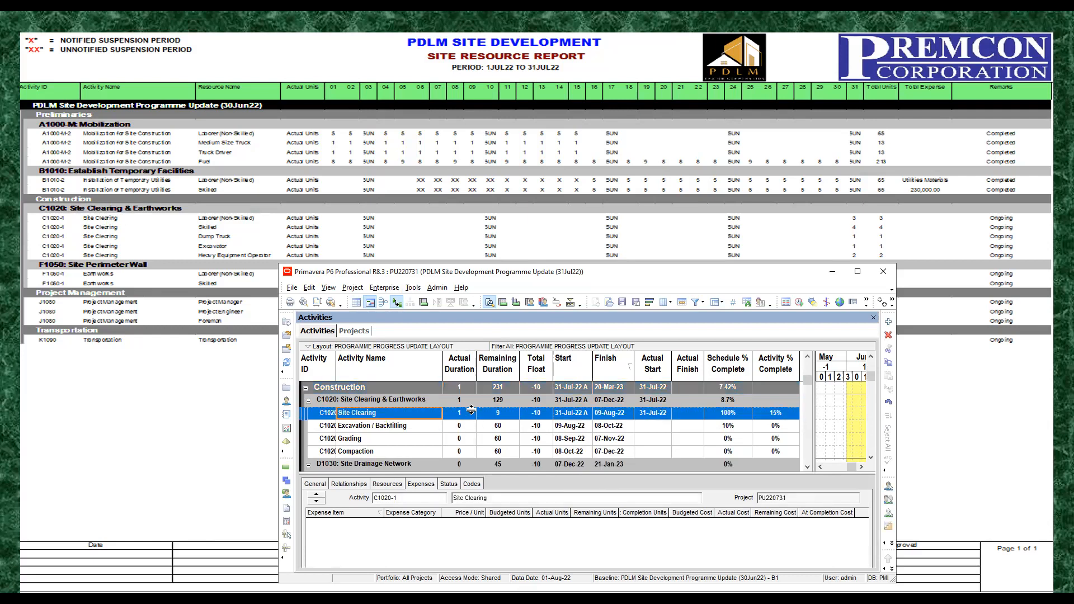
click(385, 487)
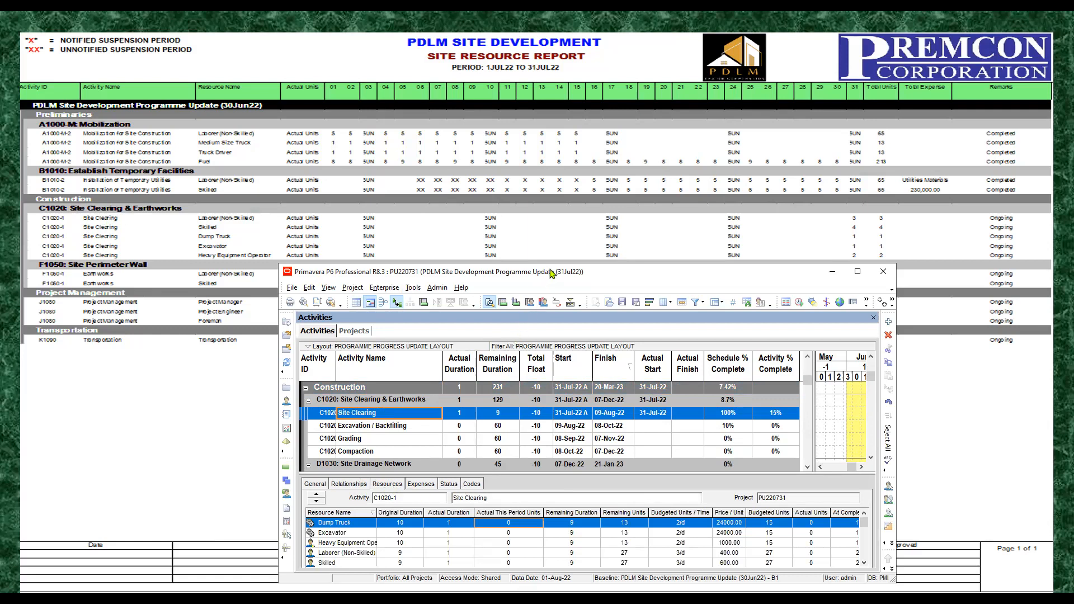
drag(526, 474, 534, 434)
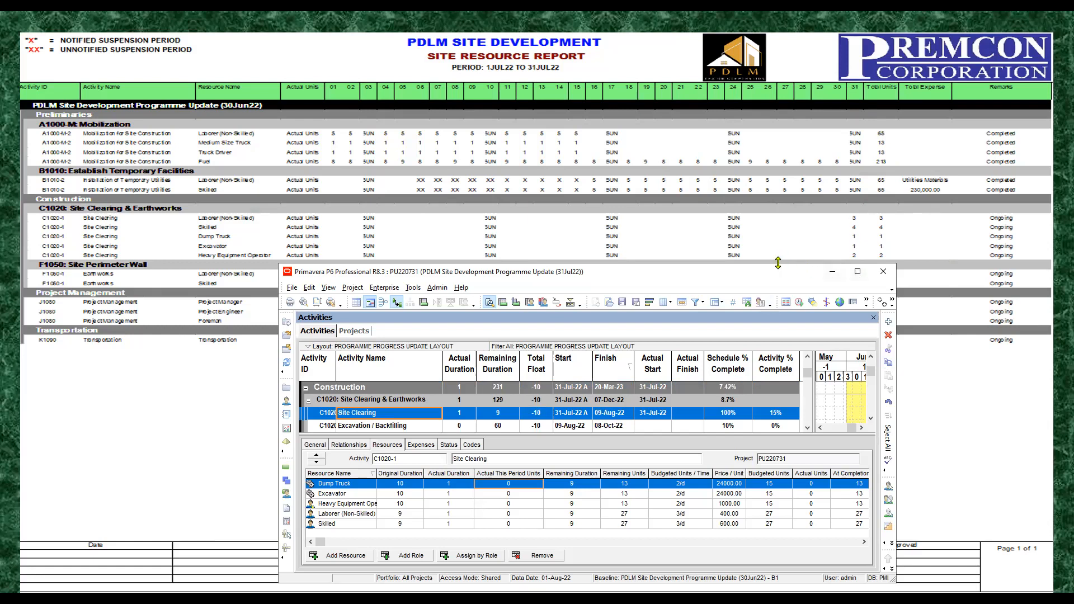
Step: Set Actual This Period Units on Site Clearing to 3 for Laborer (Non-Skilled) and 4 for Skilled
drag(778, 263, 778, 269)
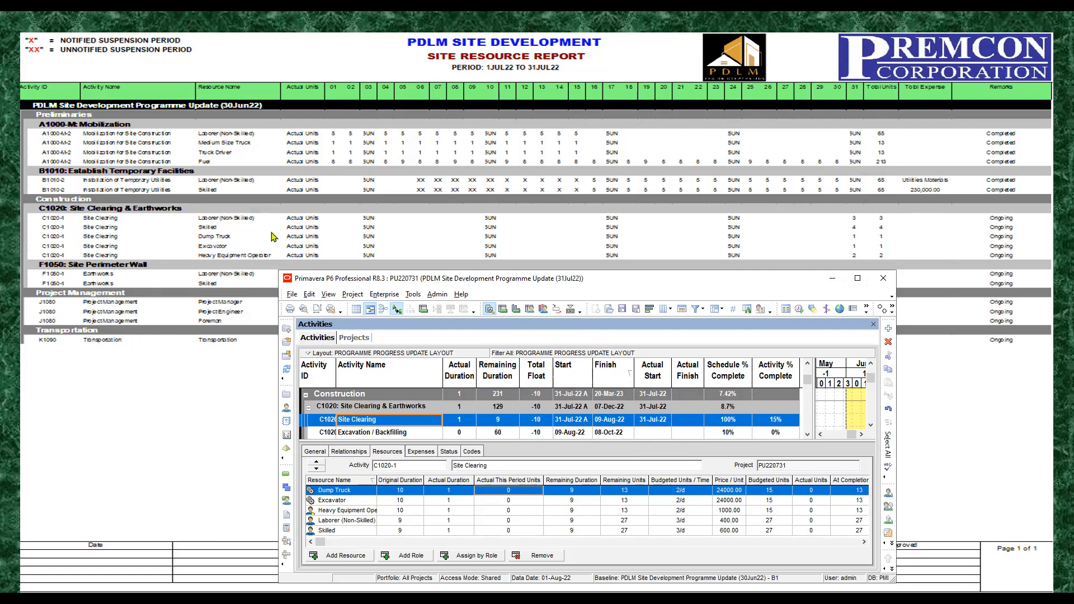
click(357, 501)
click(498, 522)
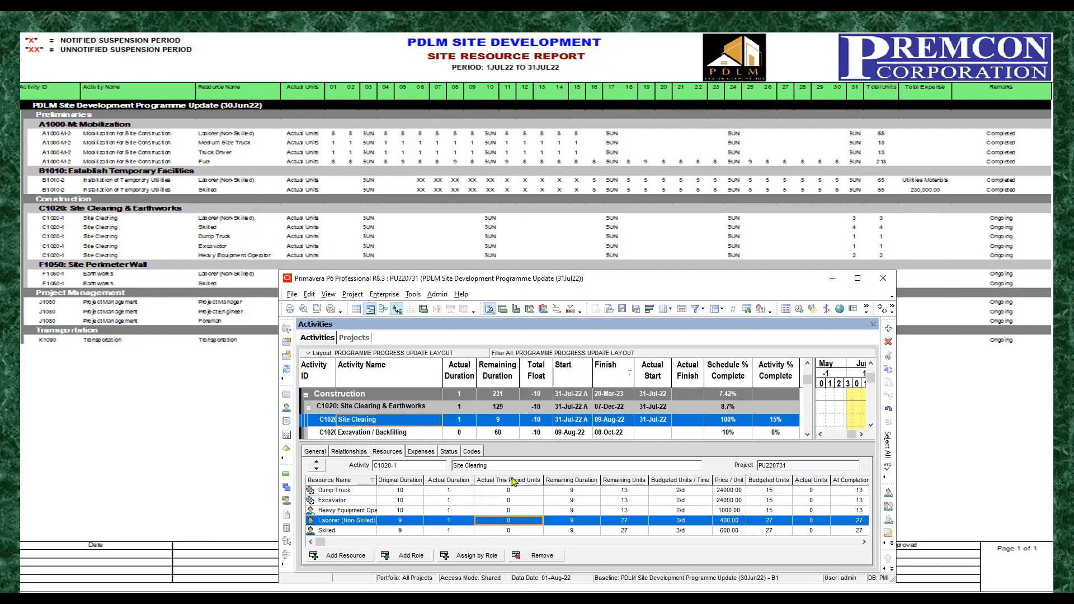
click(522, 520)
text(3)
key(Return)
click(511, 532)
text(4)
click(510, 521)
Step: Set Actual This Period Units on Site Clearing to 1 for the Excavator, Heavy Equipment Operator and Dump Truck
click(509, 500)
text(1)
click(517, 510)
text(1)
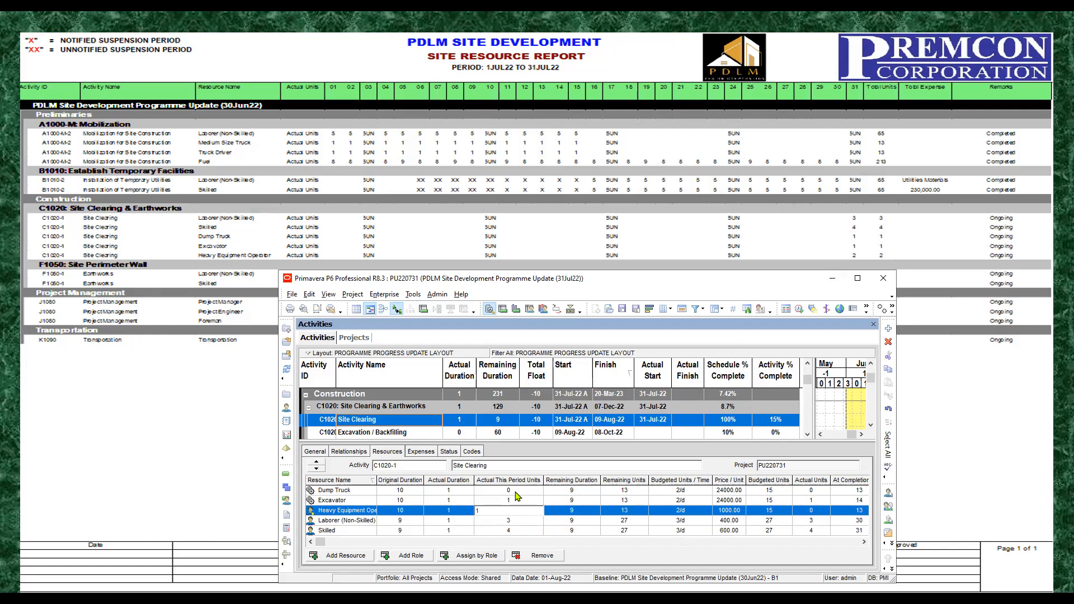
click(514, 490)
text(1)
click(518, 503)
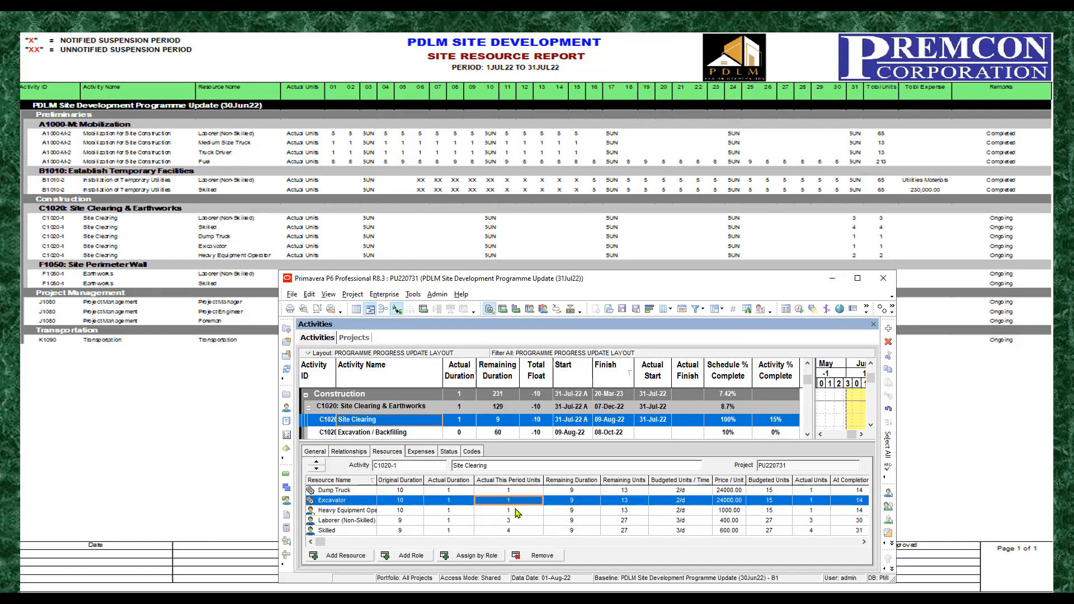
Step: Set the Heavy Equipment Operator's Actual This Period Units on Site Clearing to 2
click(517, 511)
click(518, 511)
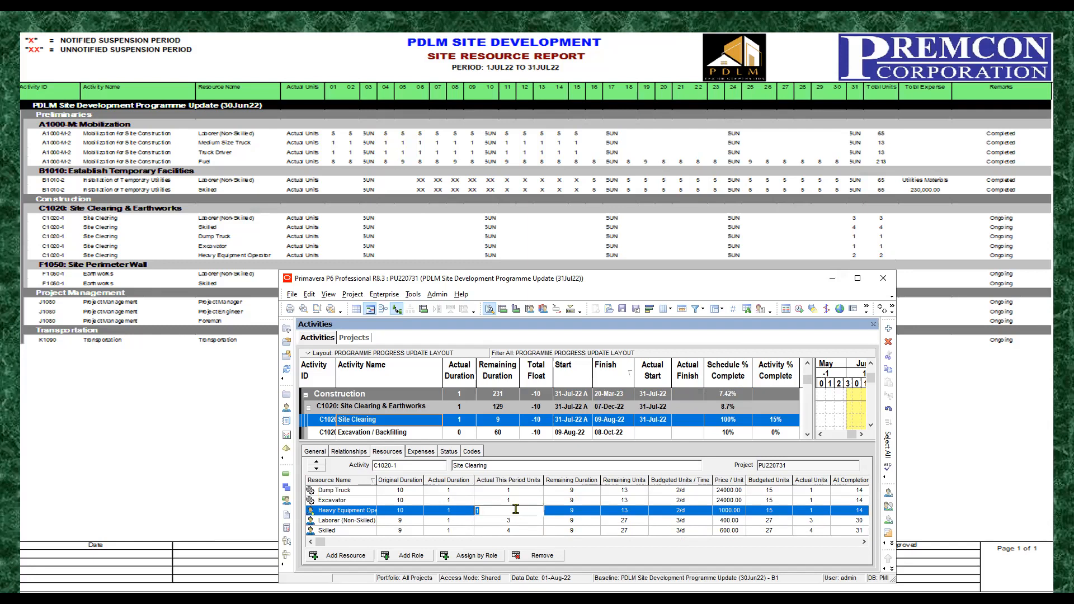
text(2)
click(535, 530)
click(518, 514)
click(513, 521)
click(514, 530)
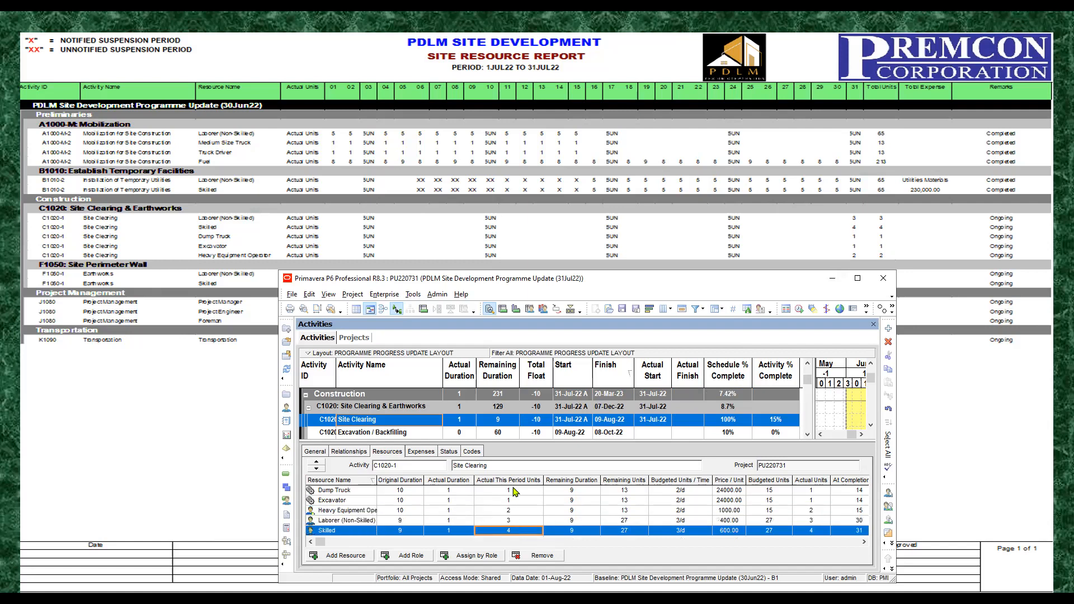
click(515, 491)
click(517, 501)
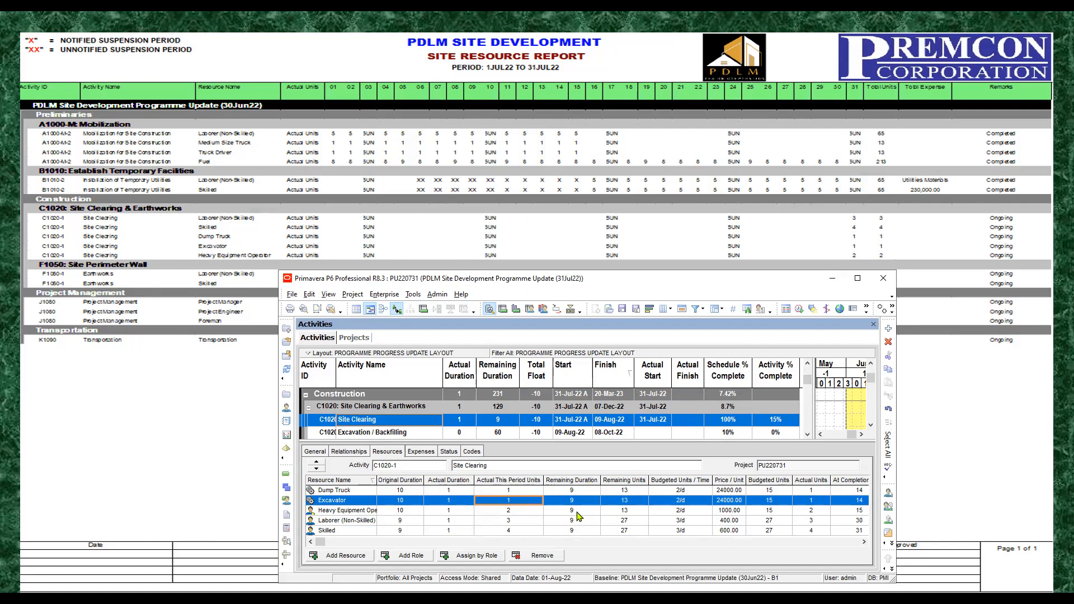
Step: Examine the Remaining Duration of each Site Clearing resource, comparing the Dump Truck and Excavator with the labor resources
click(574, 492)
click(579, 501)
click(577, 514)
click(570, 522)
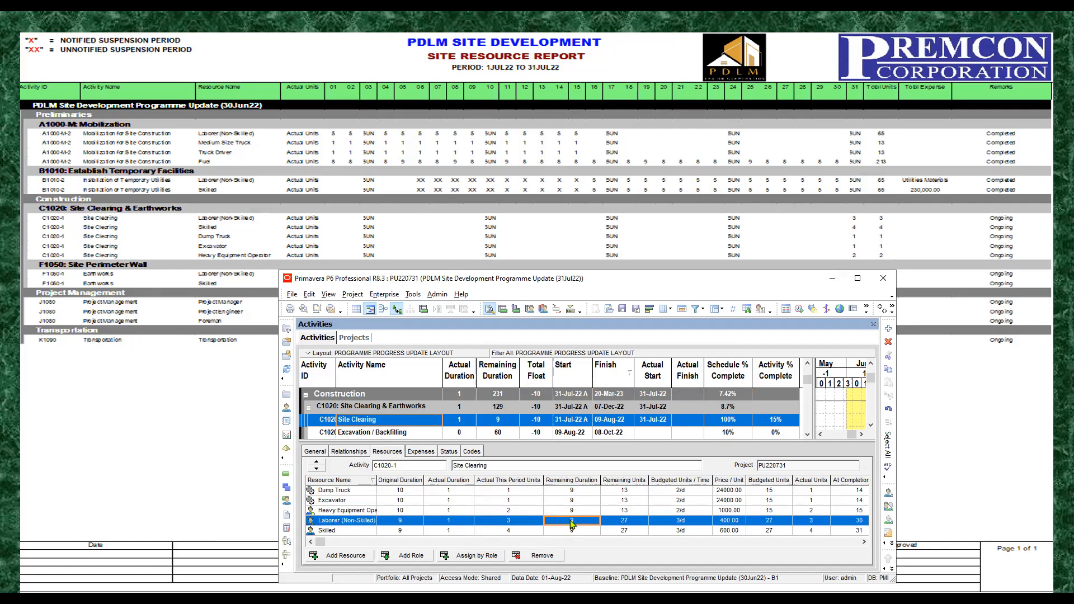
click(570, 532)
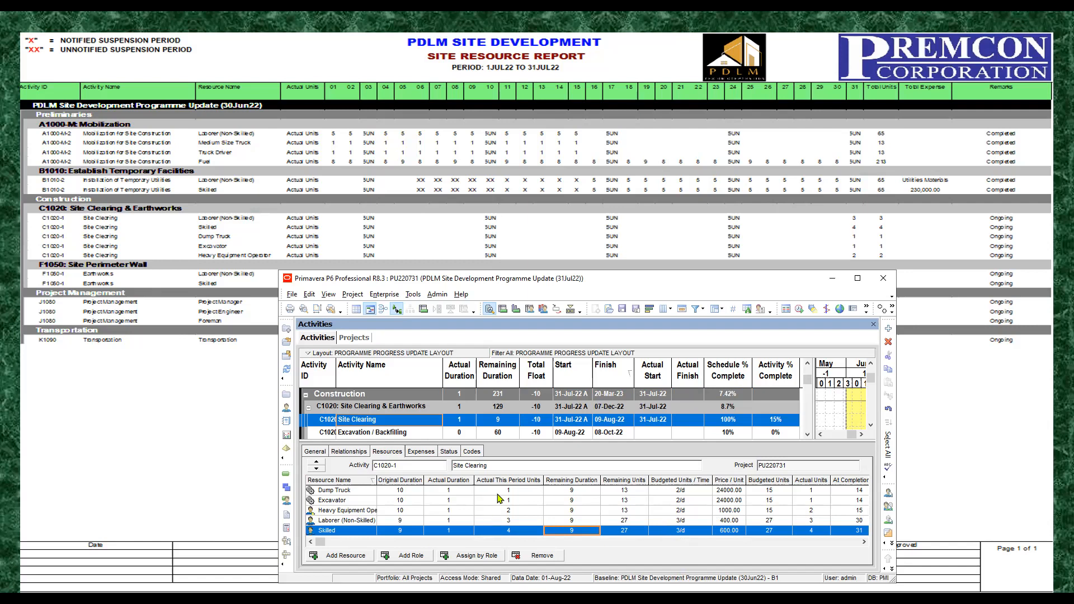
click(695, 492)
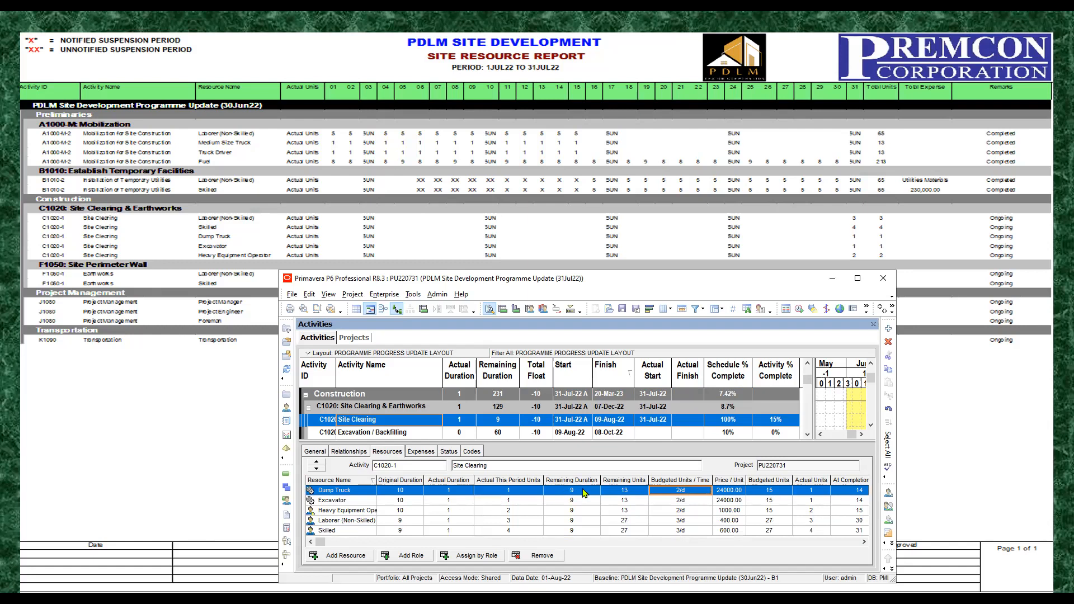
click(339, 503)
click(341, 492)
click(334, 502)
click(579, 493)
click(576, 502)
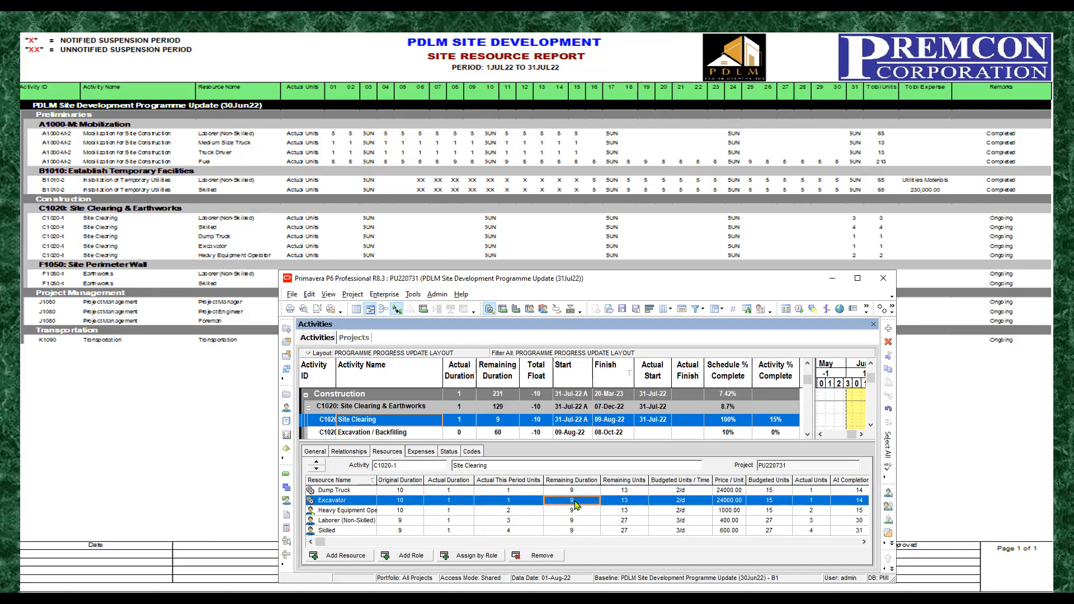
click(573, 515)
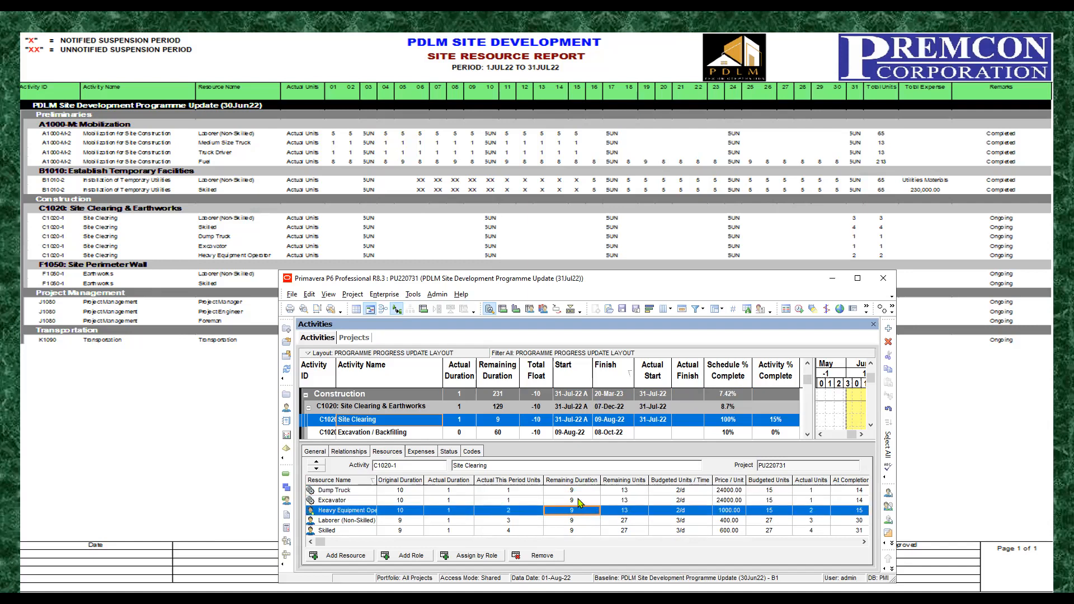
click(580, 501)
click(582, 492)
click(578, 502)
click(580, 492)
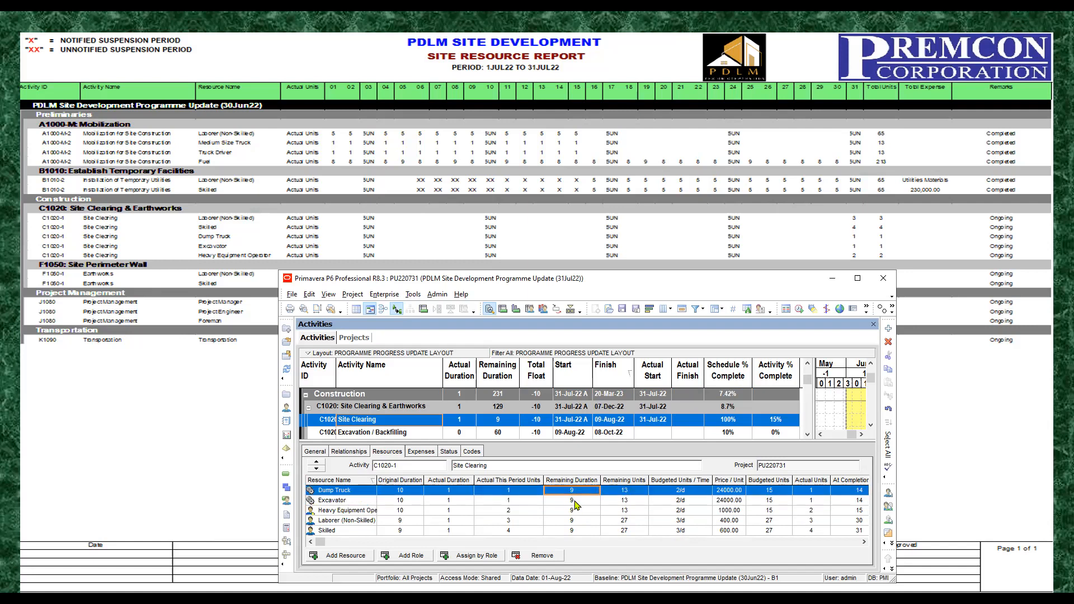
click(576, 503)
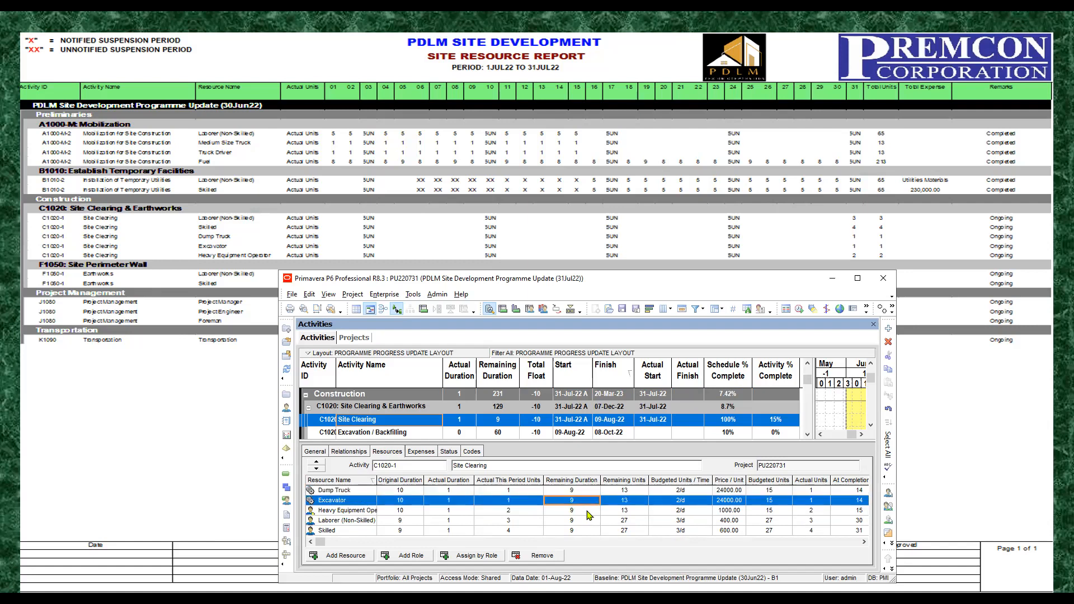
click(576, 515)
click(576, 492)
click(578, 501)
click(576, 492)
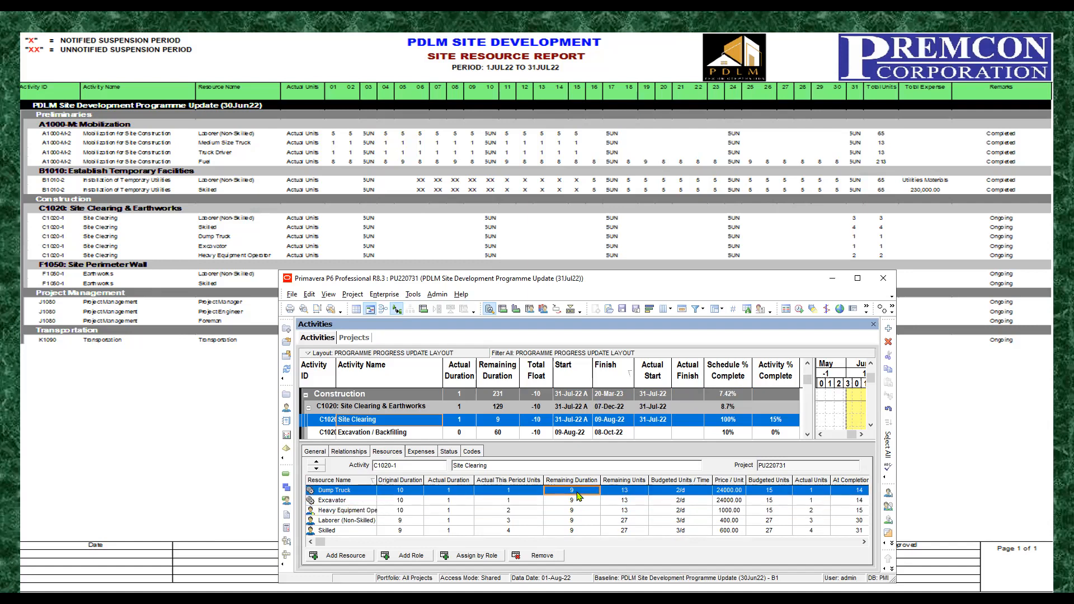
click(566, 501)
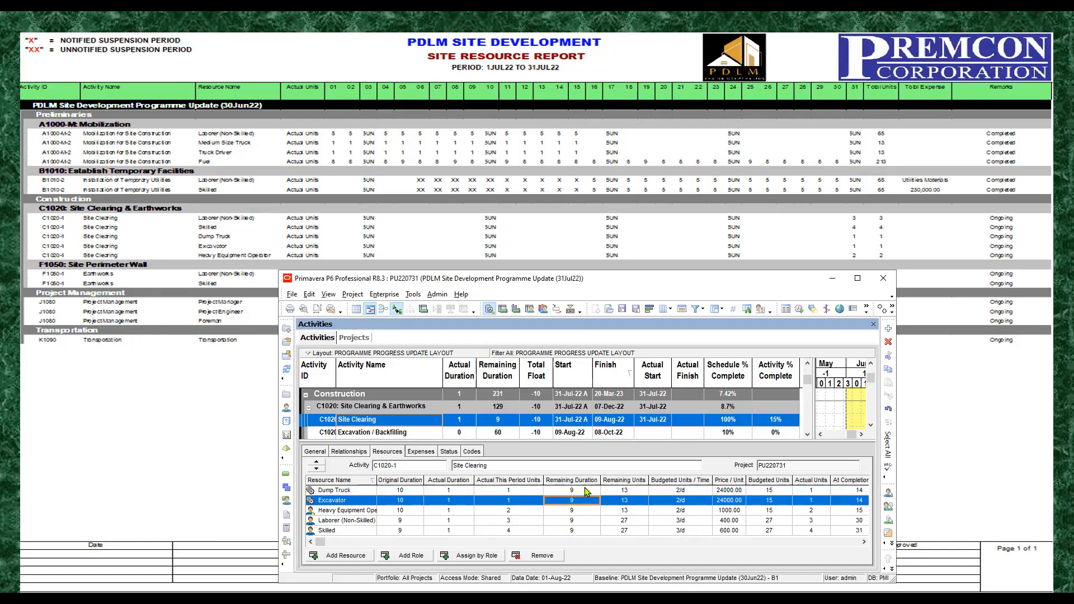
click(583, 492)
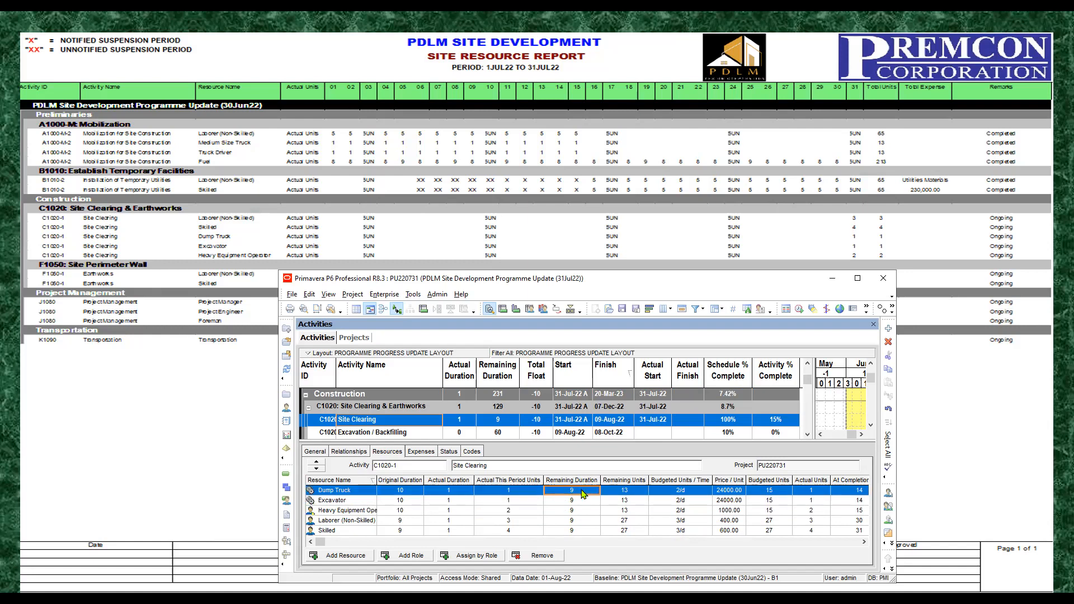
click(344, 501)
click(583, 492)
click(577, 501)
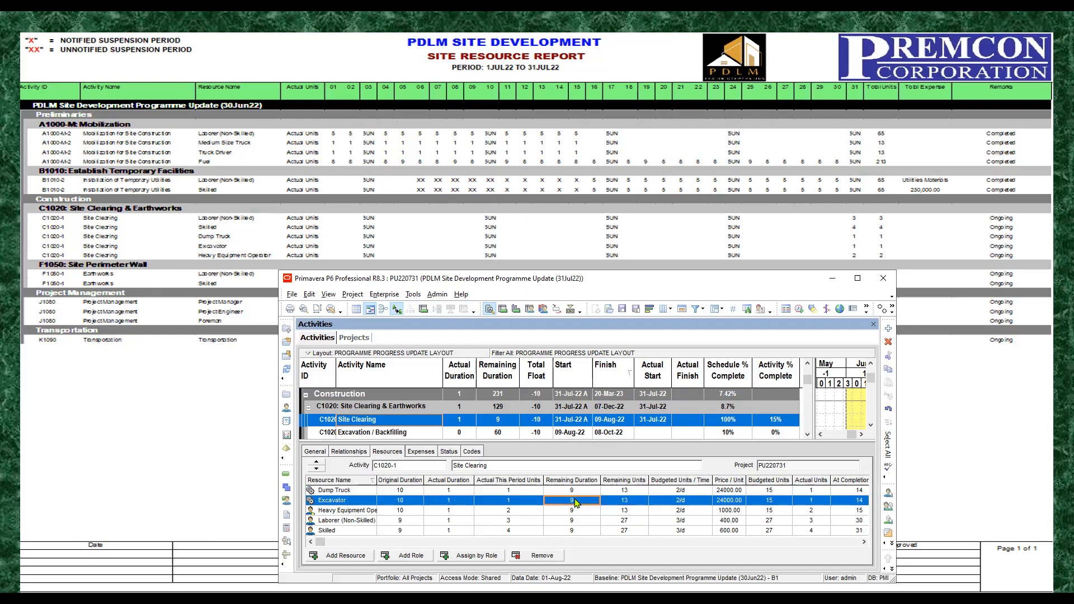
click(582, 492)
click(579, 500)
click(582, 492)
click(577, 502)
click(580, 511)
click(579, 522)
click(578, 531)
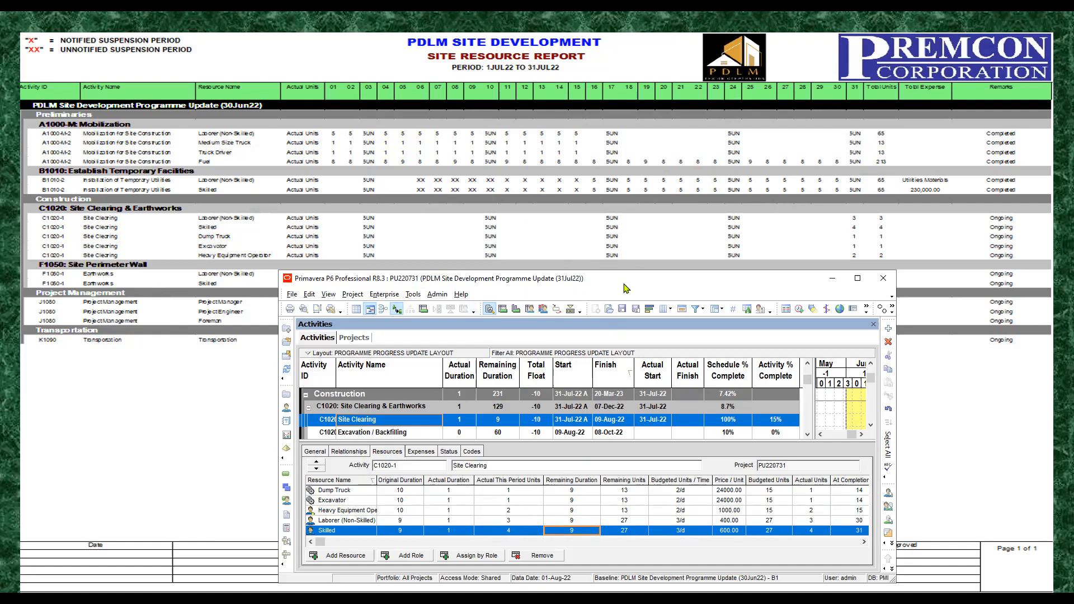
Step: Show the resource assignments of the Earthworks activity under F1050: Site Perimeter Wall, keeping its report rows uncovered
drag(626, 288, 616, 309)
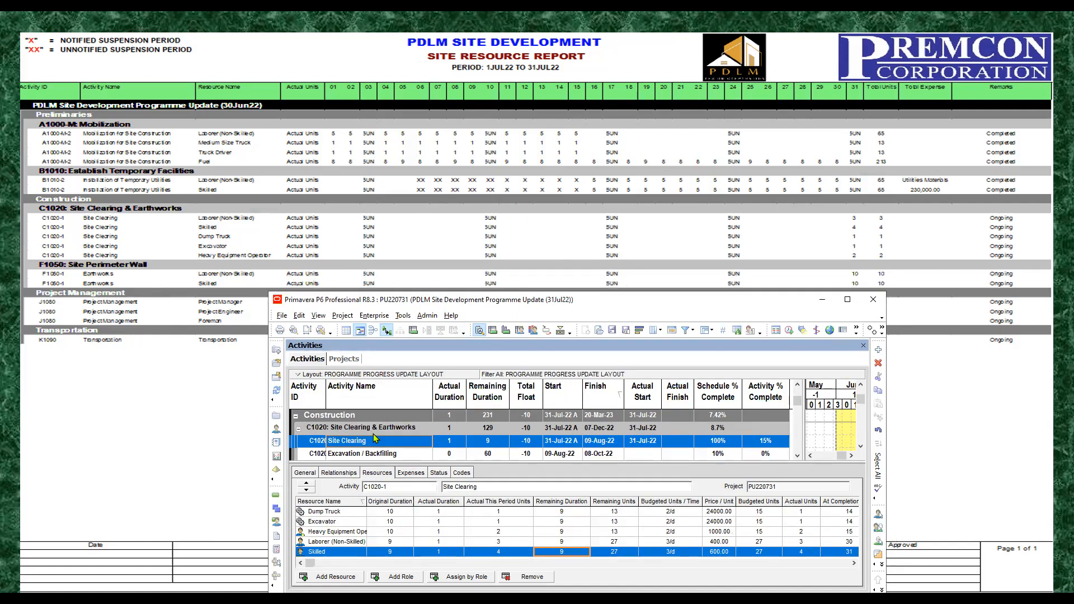
click(371, 428)
scroll(374, 431, down, 1)
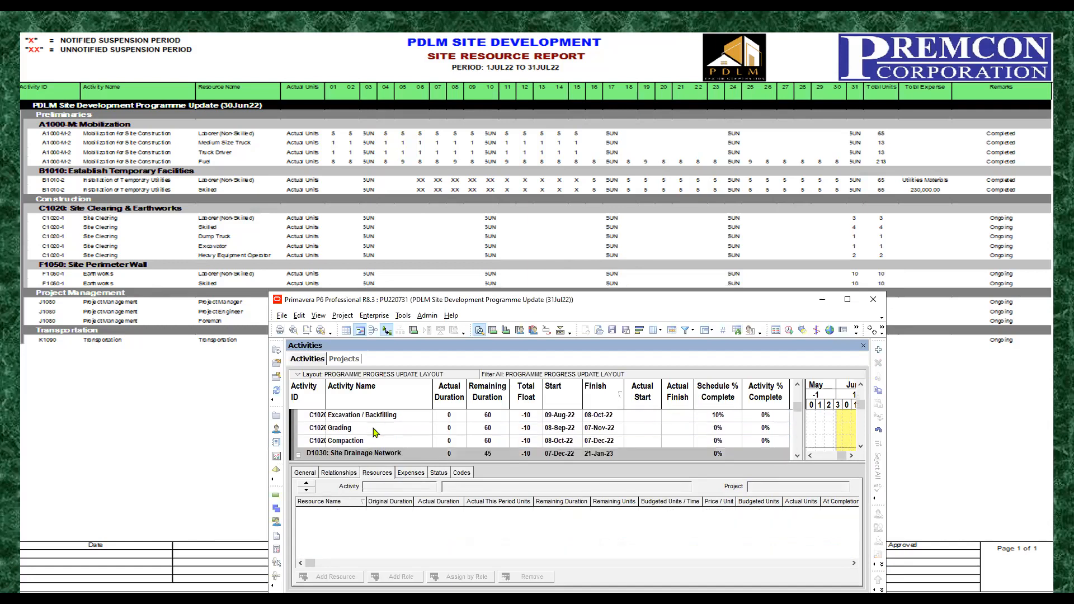
scroll(374, 433, down, 1)
scroll(374, 433, down, 1)
scroll(374, 433, down, 2)
scroll(374, 433, down, 2)
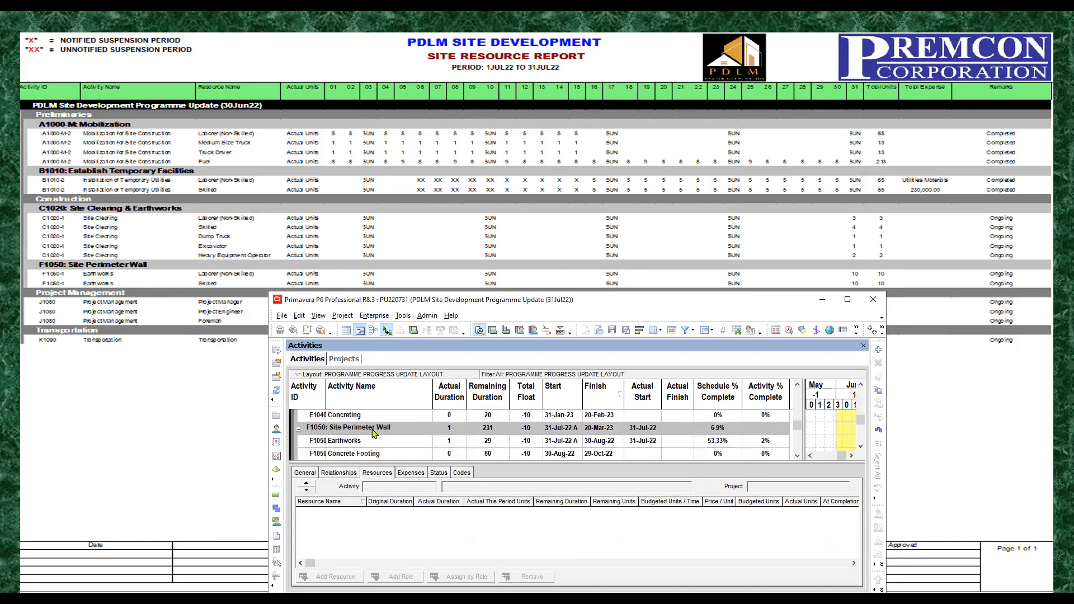
scroll(375, 431, up, 1)
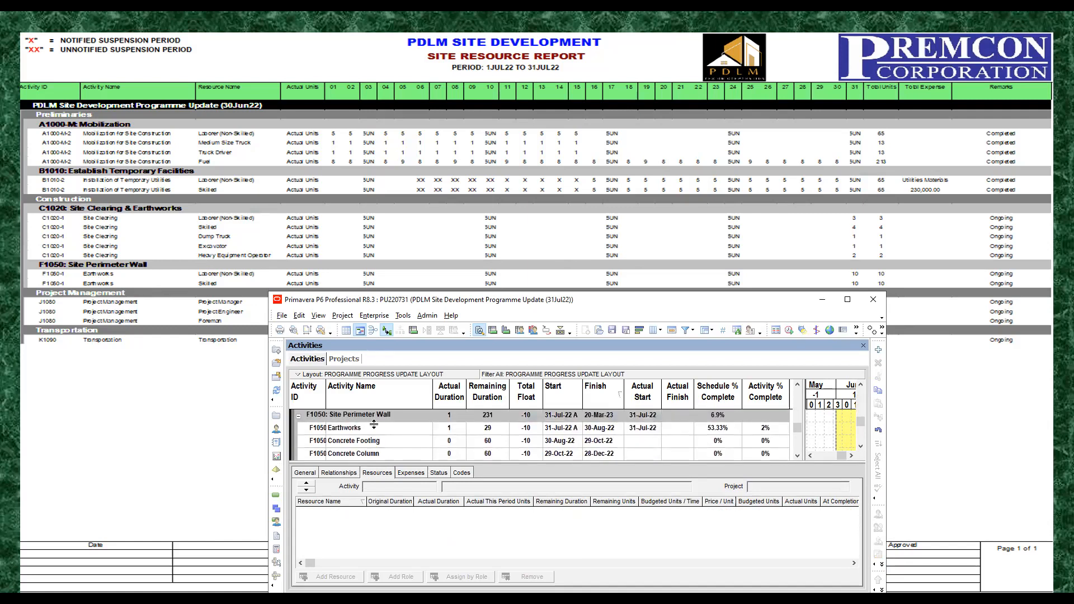
click(375, 429)
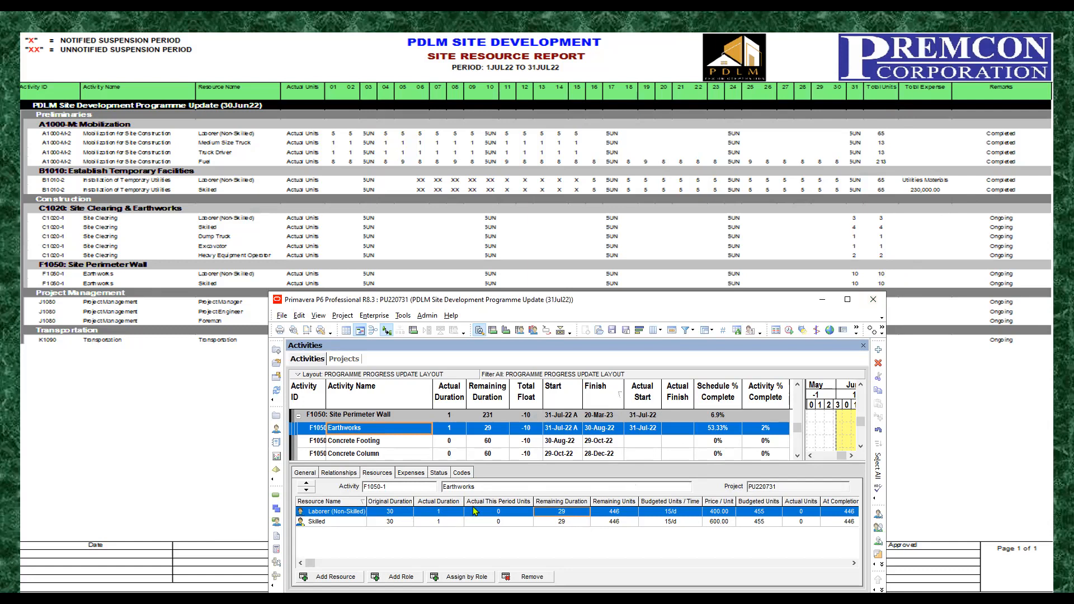
Step: Set Actual This Period Units on Site Perimeter Wall Earthworks to 10 for both Laborer (Non-Skilled) and Skilled
click(507, 511)
click(511, 510)
text(10)
click(501, 523)
click(501, 524)
text(10)
click(562, 522)
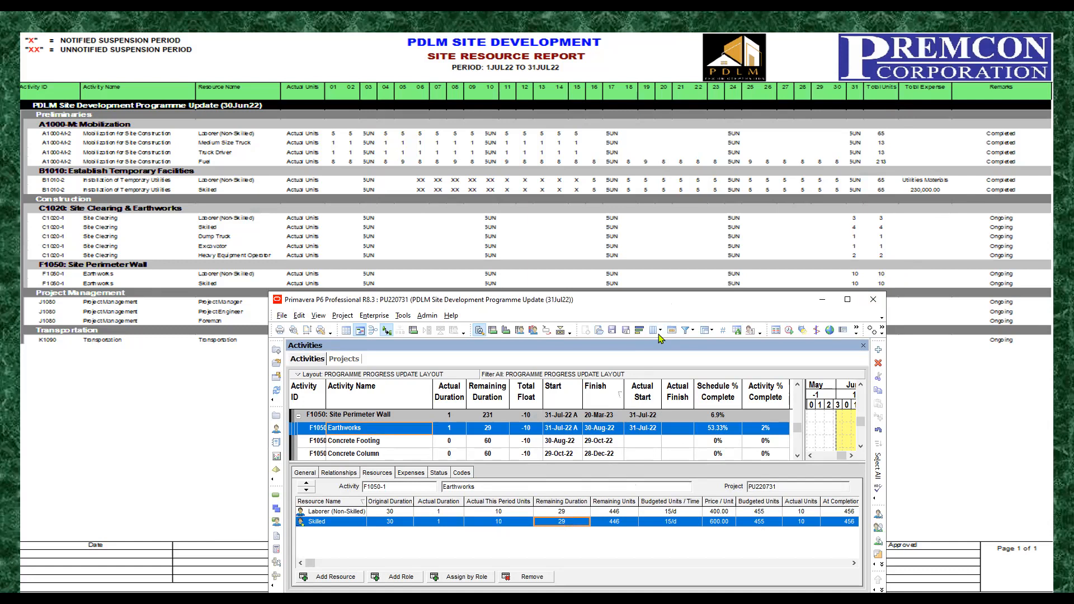
Step: Expand the Project Management group and show all resource assignments of activity J1080, with its report rows uncovered
drag(668, 303, 664, 338)
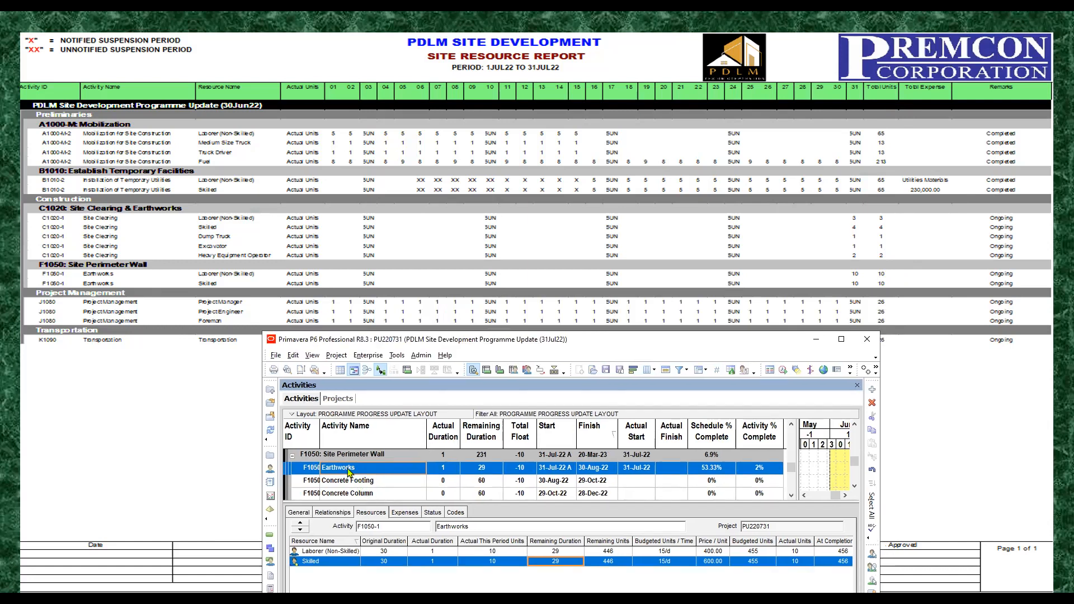
click(361, 481)
scroll(361, 483, down, 4)
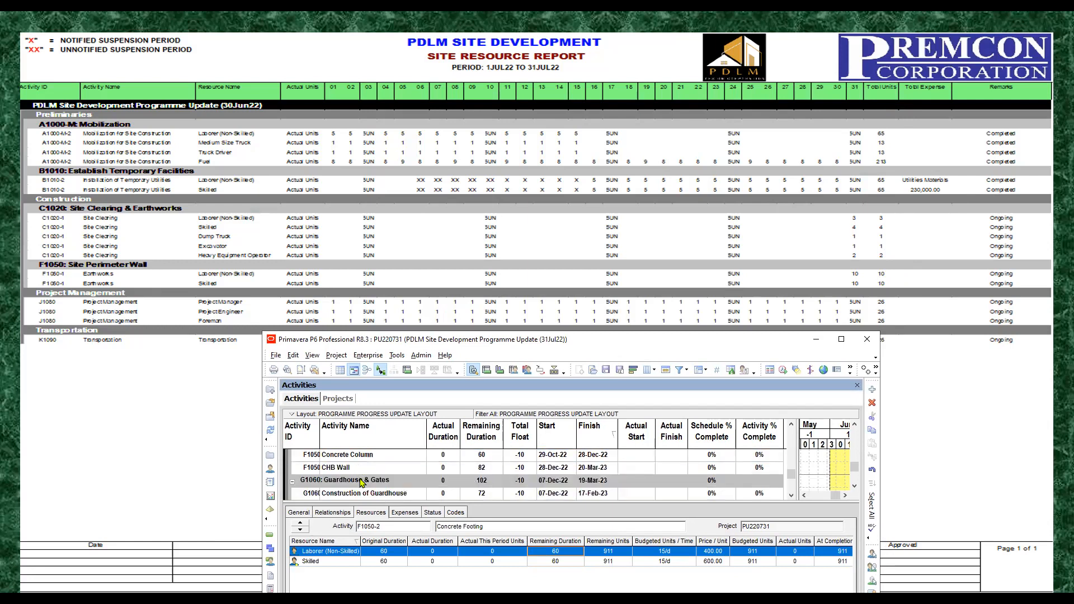
scroll(361, 482, down, 1)
scroll(360, 475, down, 1)
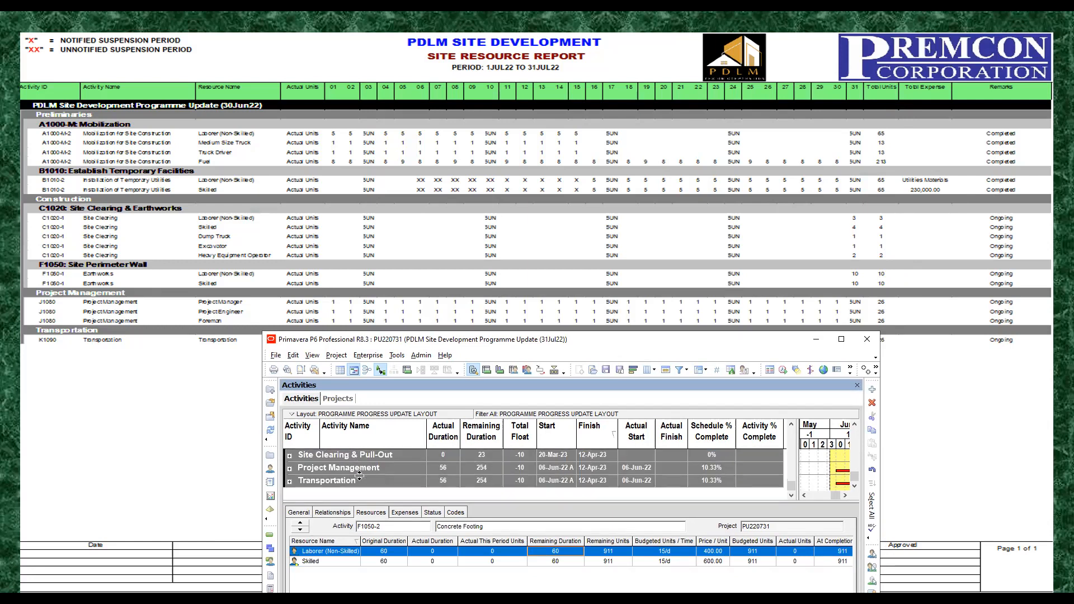
click(290, 468)
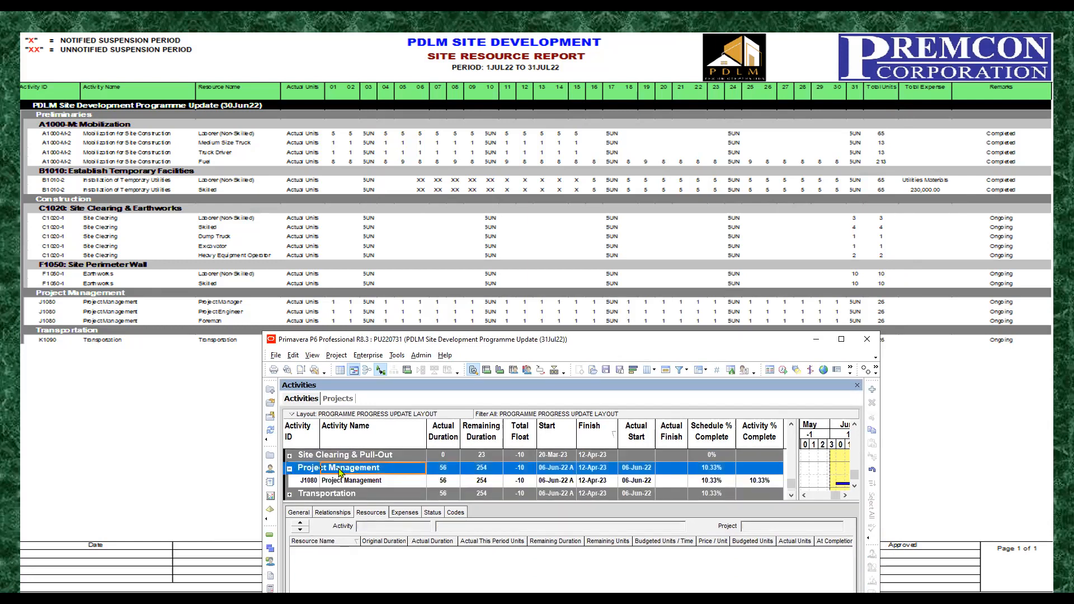
click(371, 482)
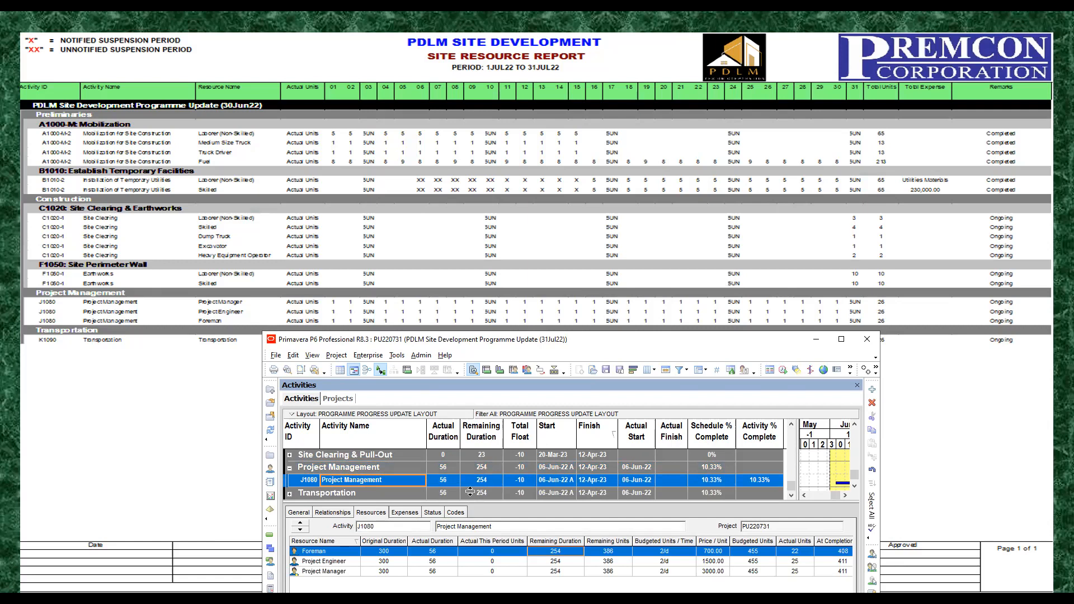
drag(470, 491, 470, 481)
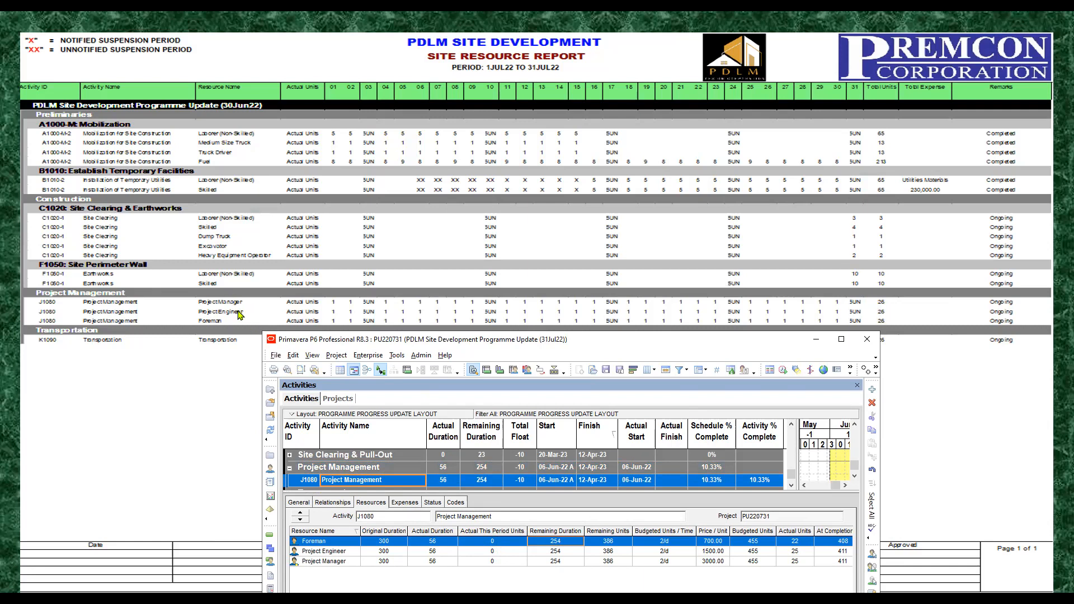
Step: Set Actual This Period Units on Project Management to 26 for the Foreman, Project Engineer and Project Manager
click(502, 545)
click(504, 541)
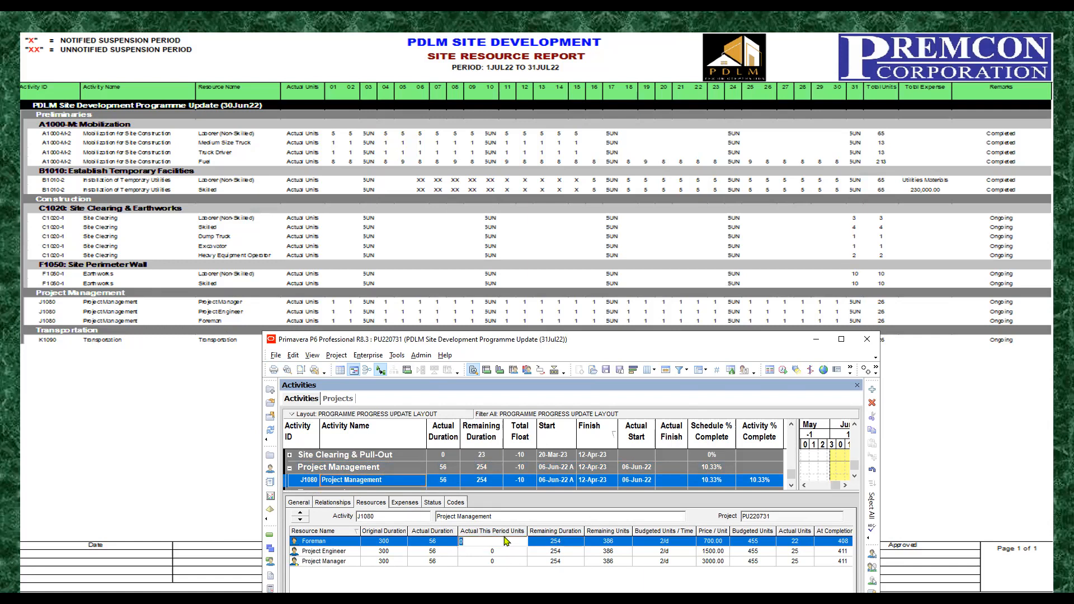
text(2)
click(503, 551)
text(26)
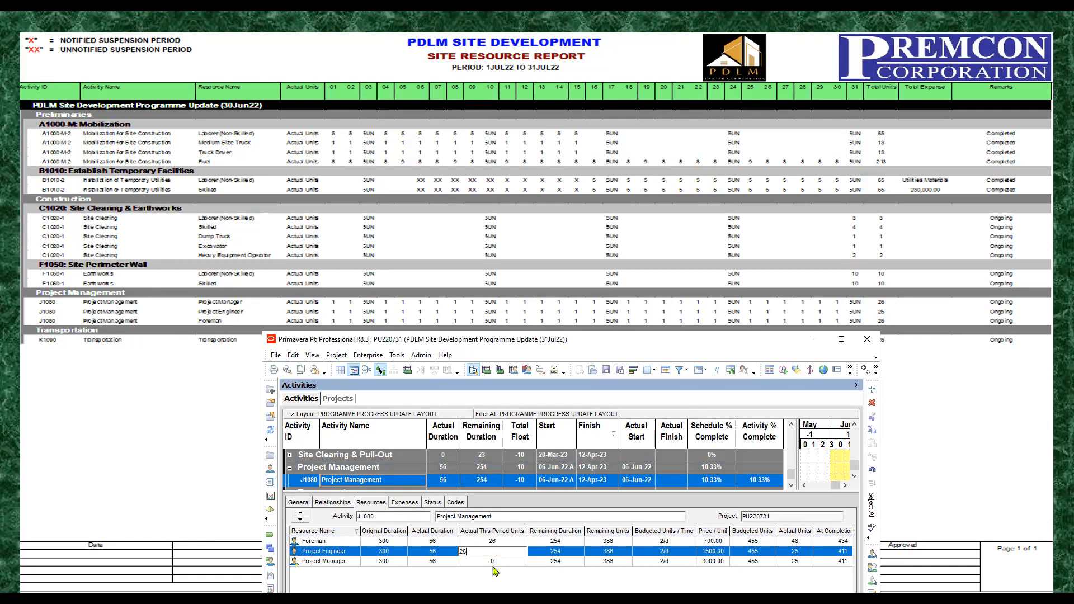
click(495, 562)
text(26)
click(540, 554)
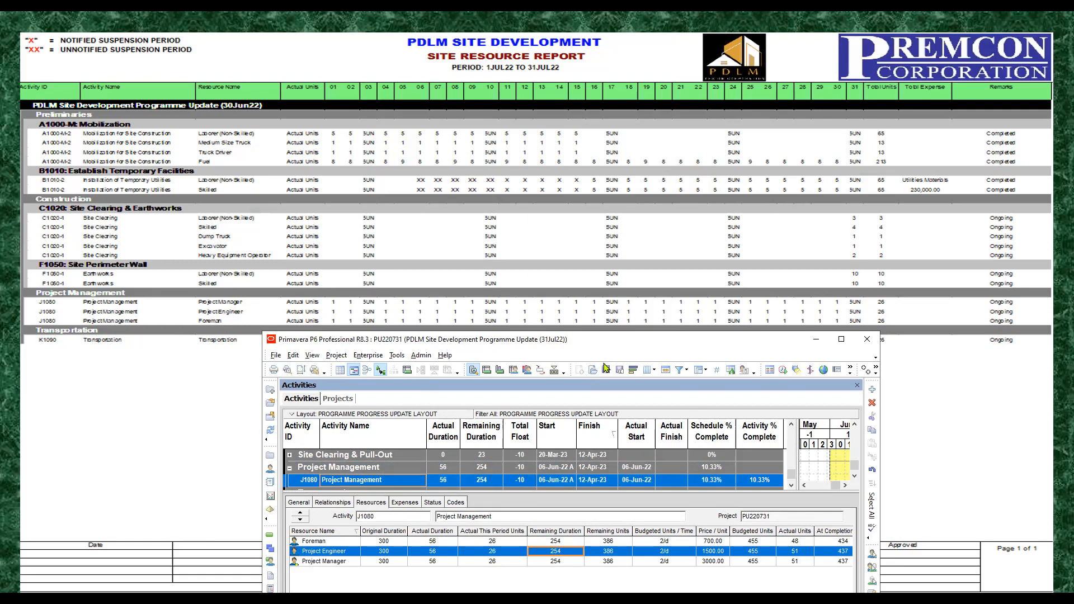
drag(606, 343, 604, 364)
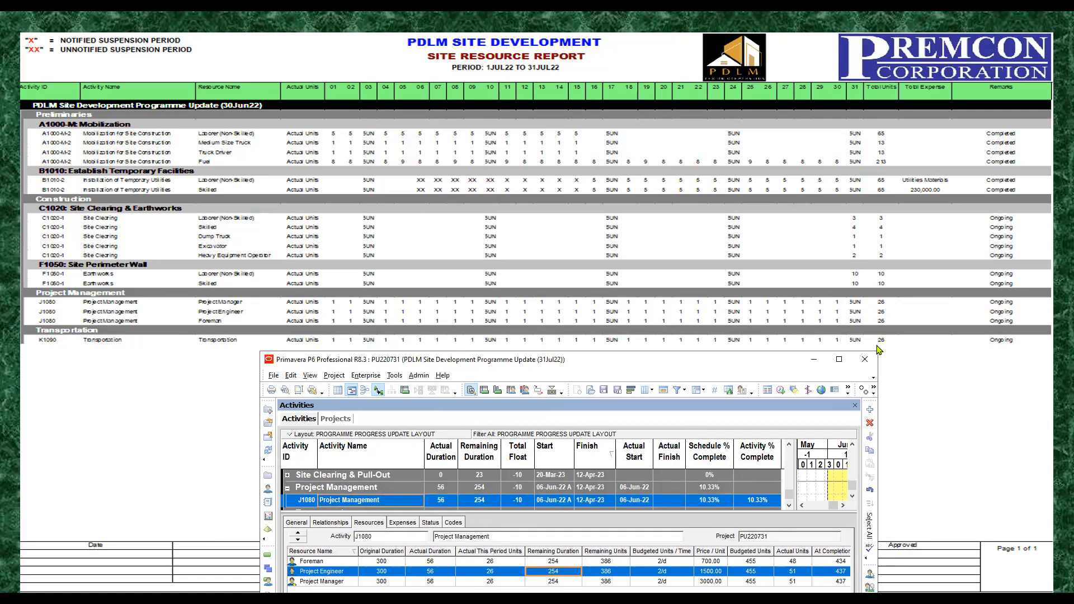
Step: Expand the Transportation group and show the resource assignment of activity K1090
click(383, 489)
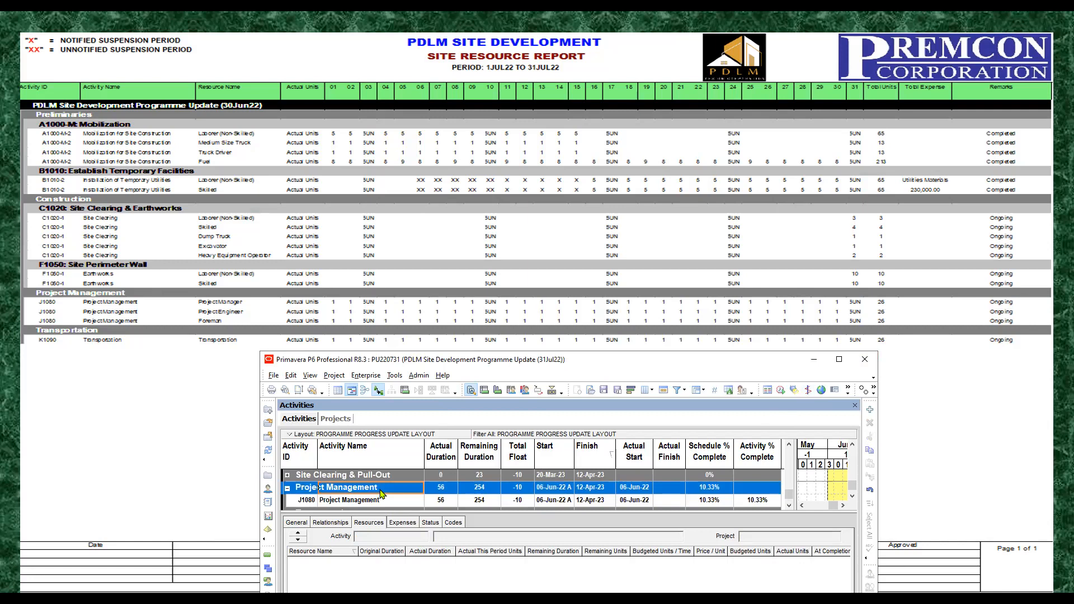
scroll(372, 498, down, 1)
click(364, 504)
scroll(363, 504, down, 1)
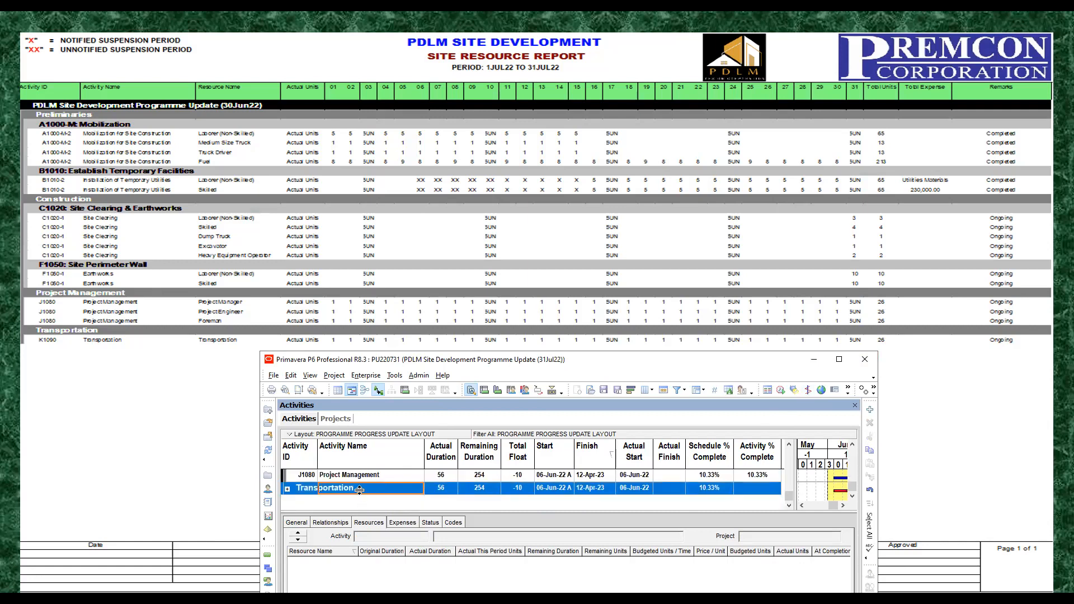
click(290, 490)
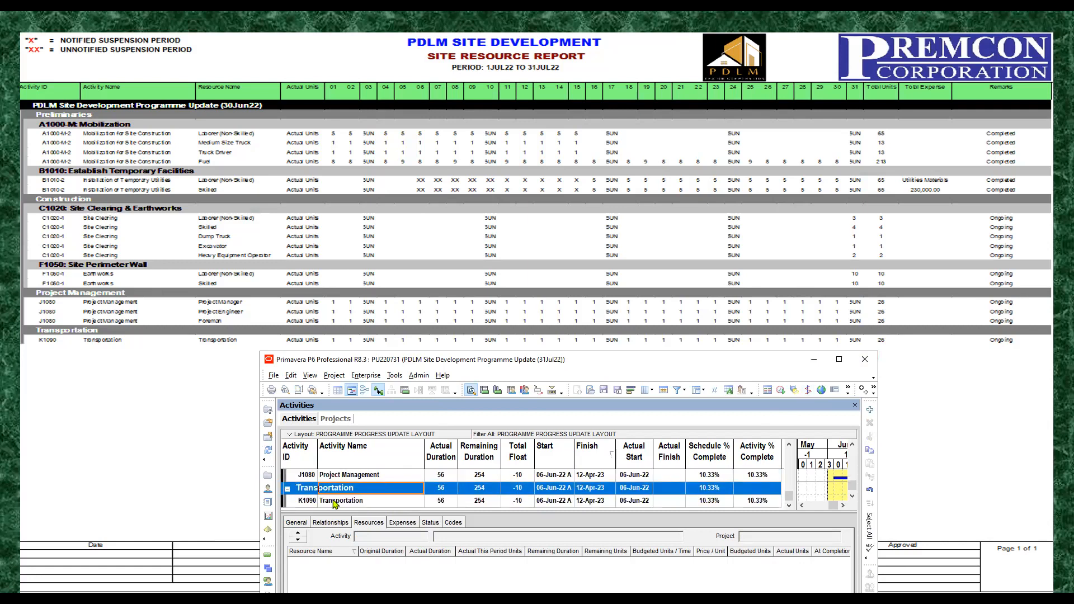
click(377, 502)
Step: Set Actual This Period Units on the Transportation resource of activity K1090 to 26
click(495, 562)
text(2)
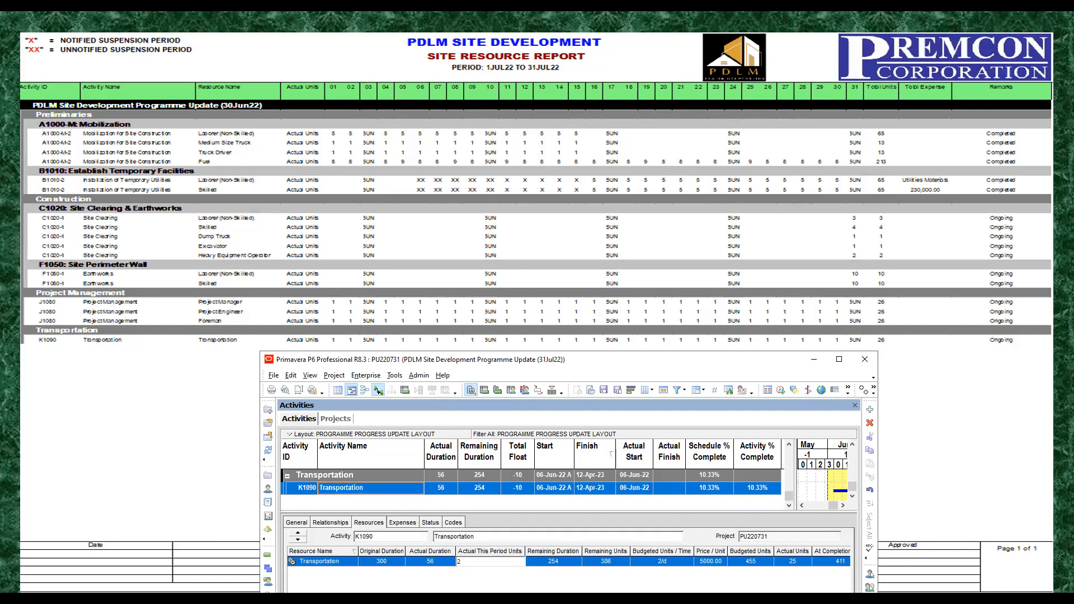
click(549, 563)
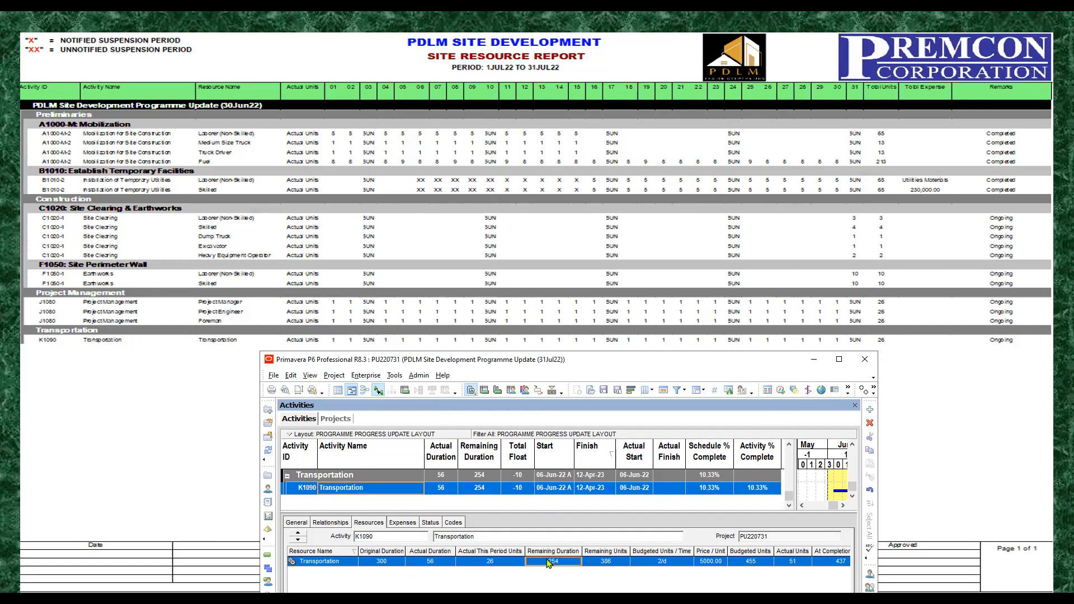
Step: Maximize the programme window over the site resource report, with the Site Clearing & Earthworks activities in view
click(783, 391)
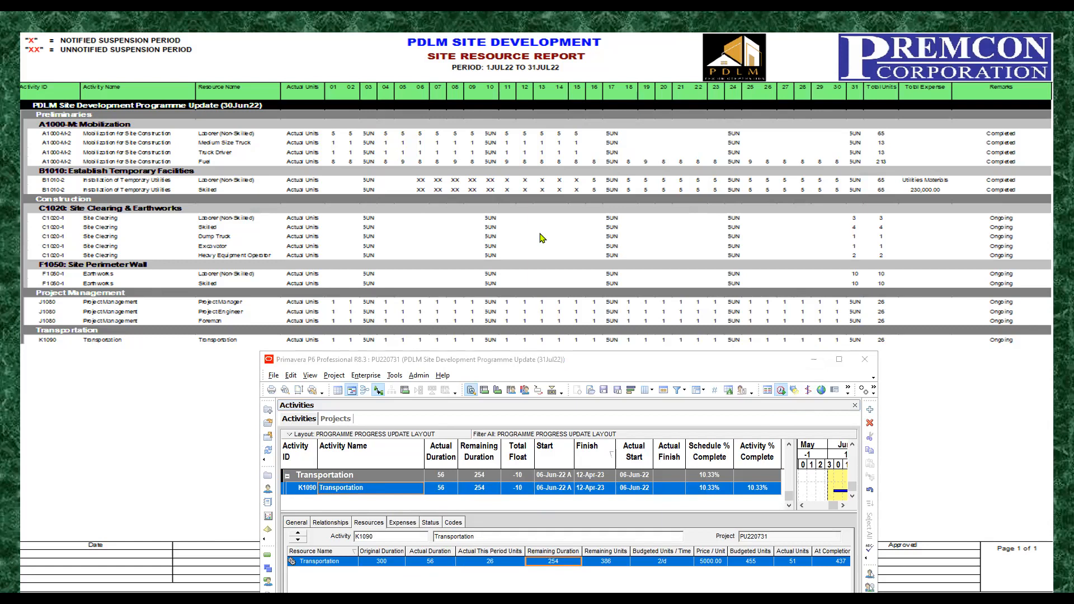
click(704, 355)
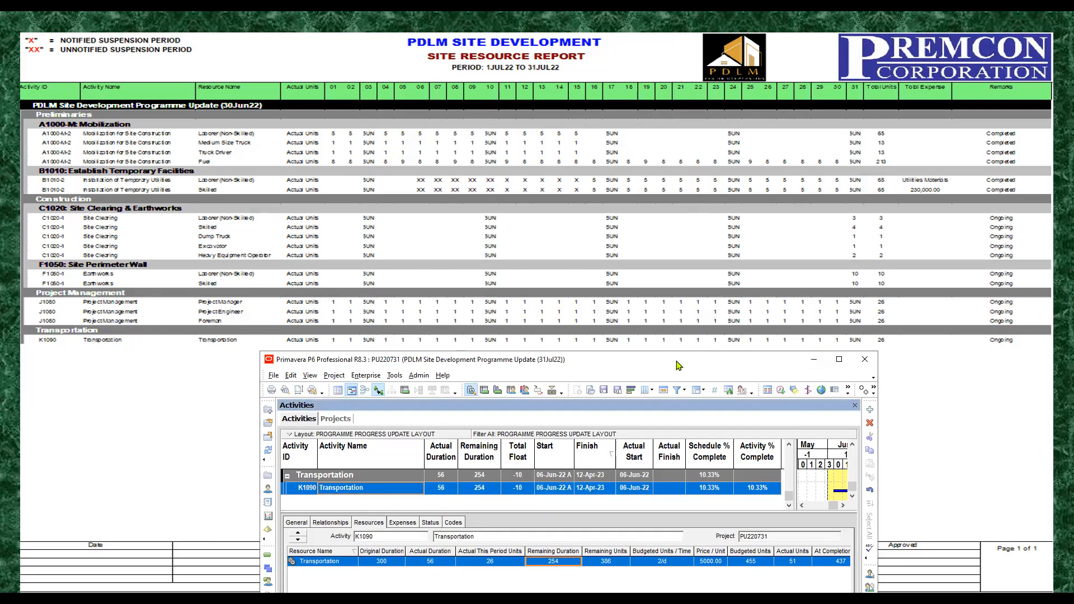
drag(674, 363, 616, 260)
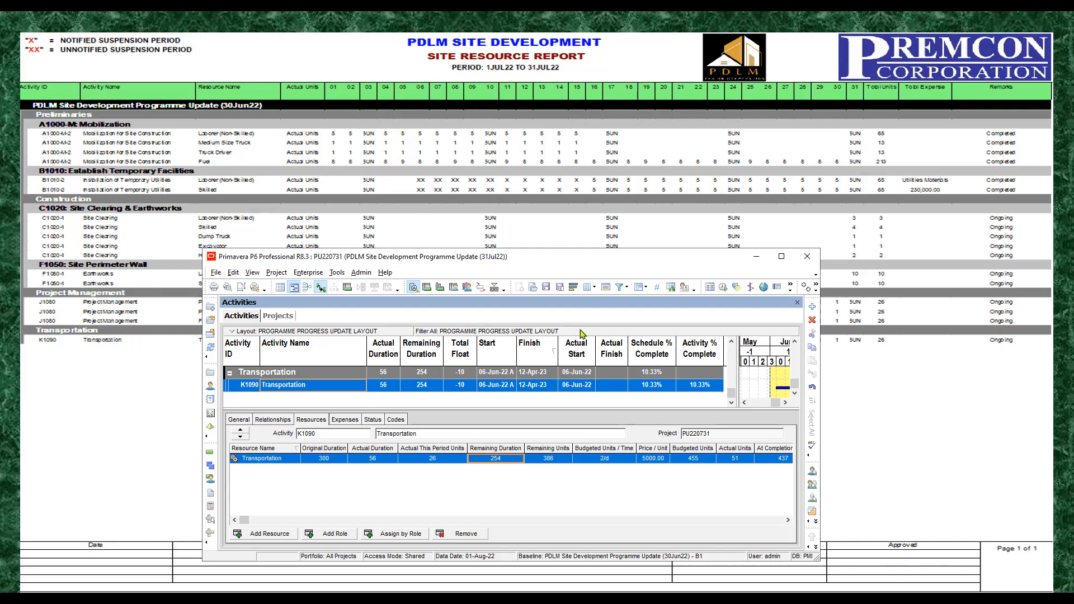
click(592, 385)
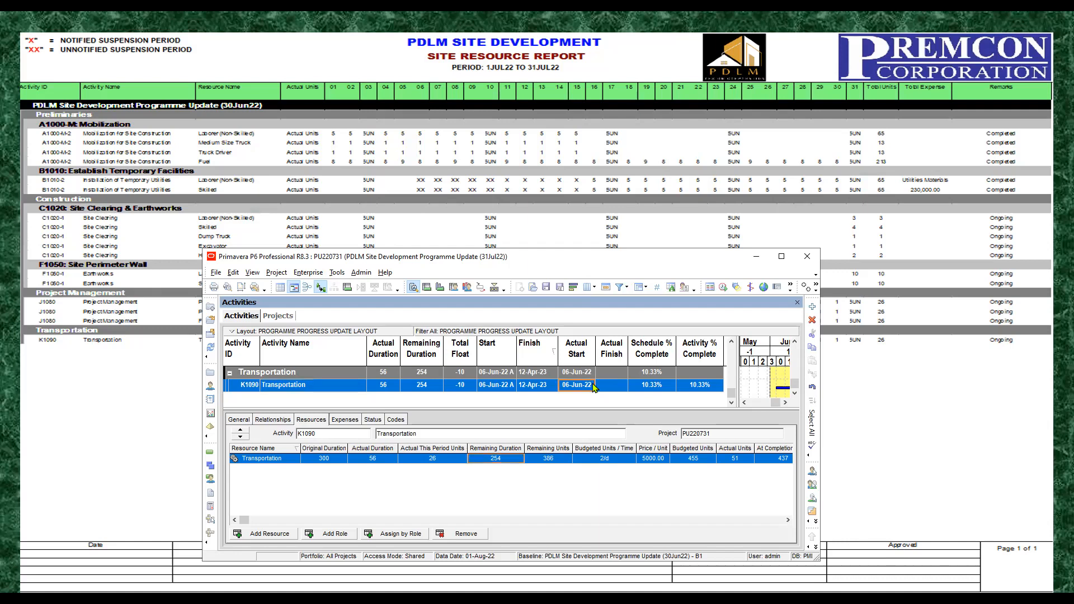
scroll(594, 387, up, 1)
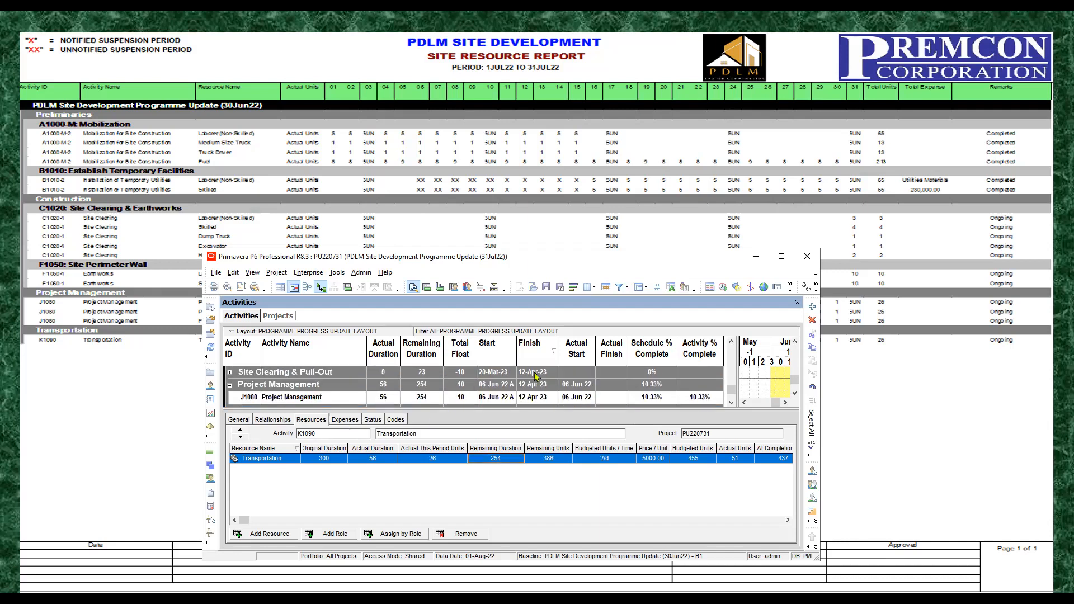
scroll(541, 379, up, 3)
scroll(542, 379, up, 5)
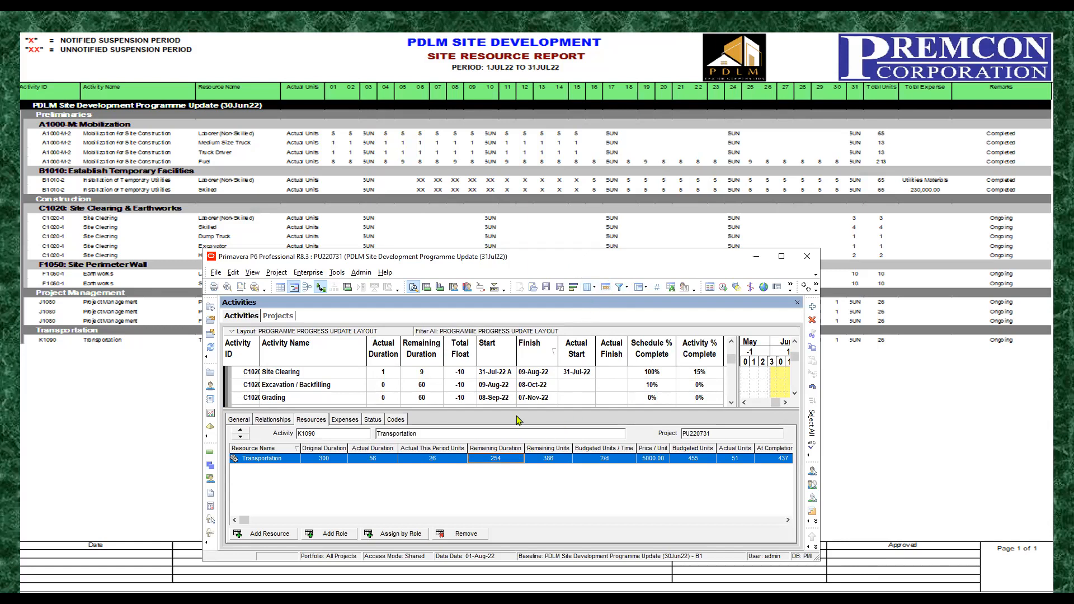
click(782, 257)
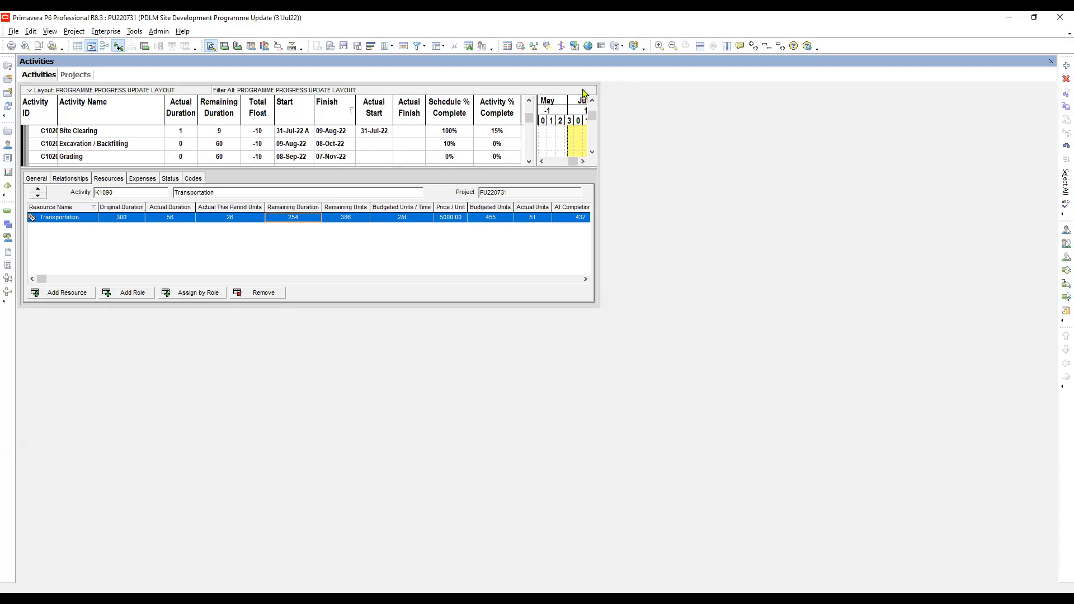
Step: Open the scheduling log of the programme with data date 01-Aug-22 in Notepad and maximize it
click(520, 47)
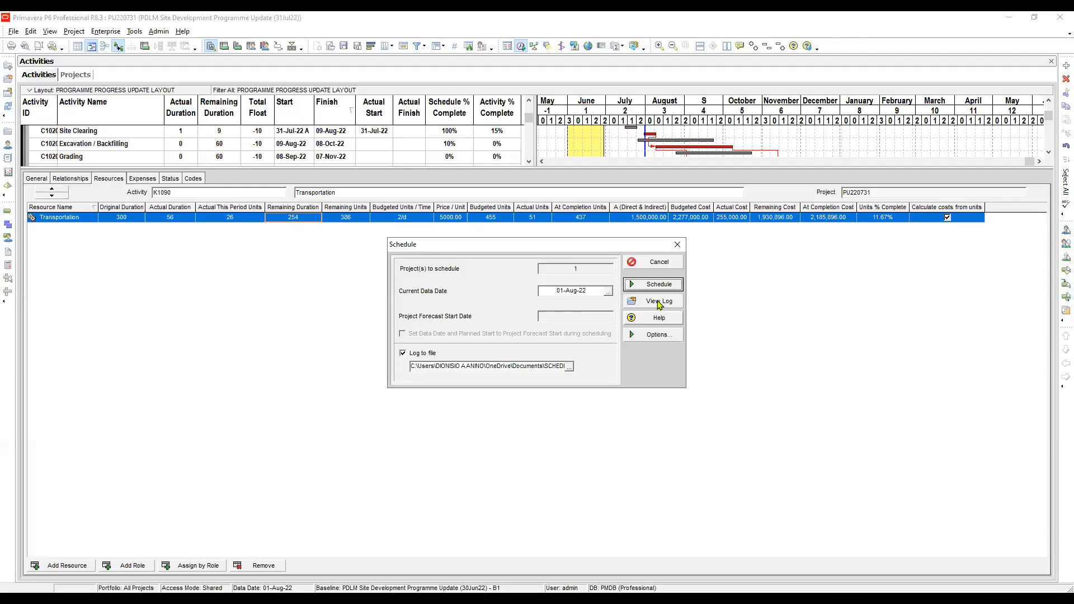
click(660, 303)
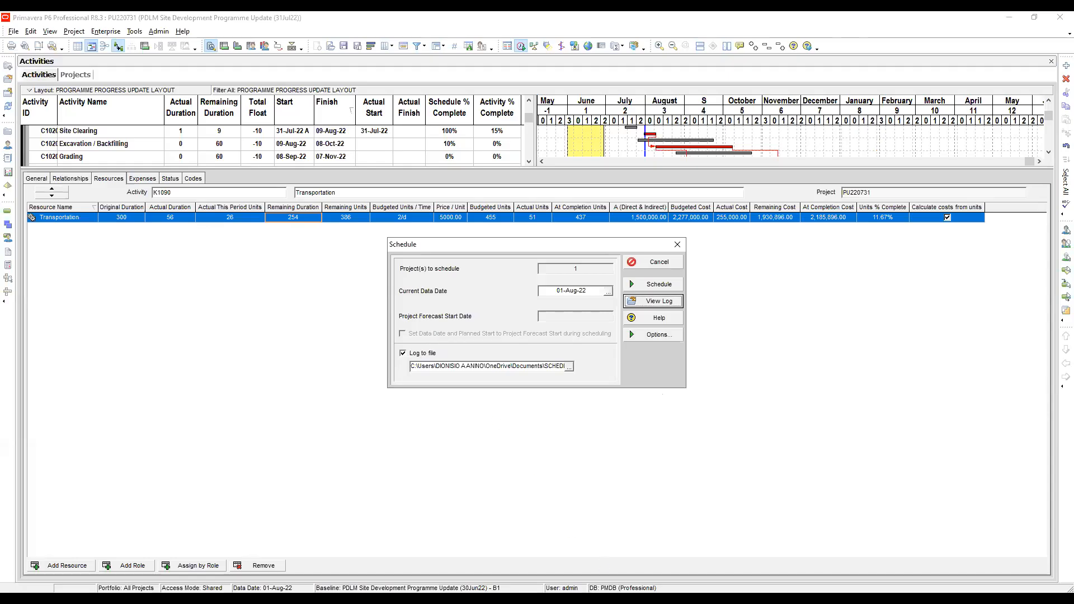
click(734, 598)
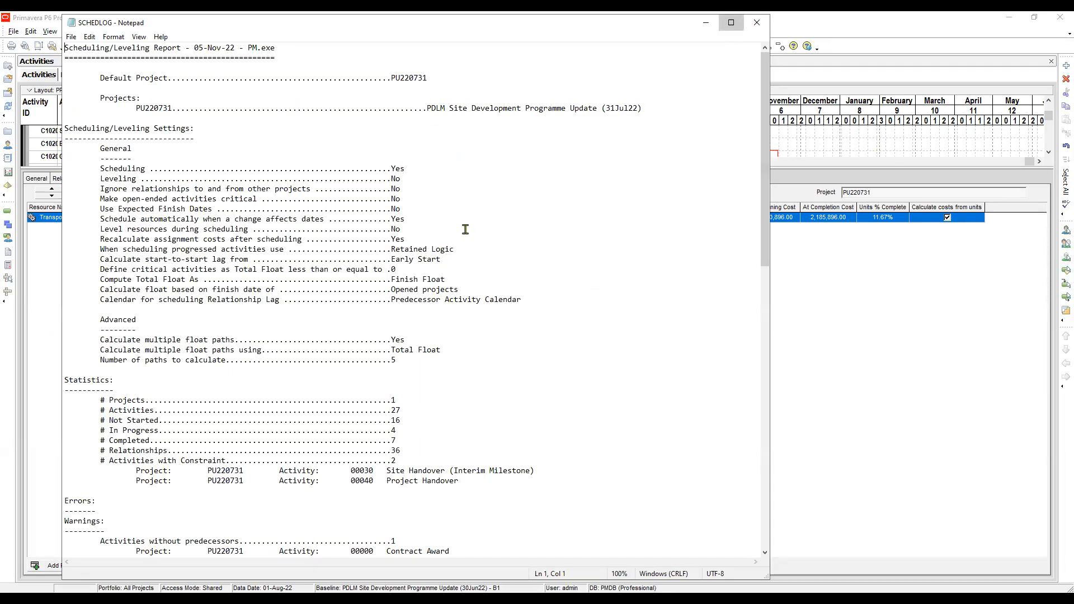
key(super+Up)
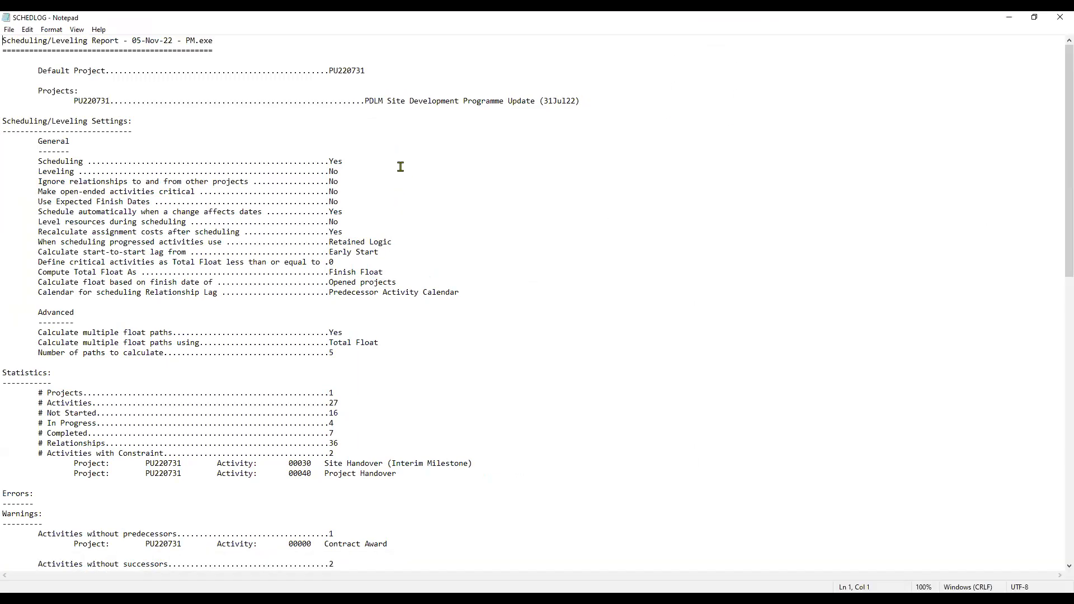
Step: Examine the log's scheduling settings and statistics, and check the warnings for out-of-sequence activities
click(472, 299)
scroll(475, 276, down, 2)
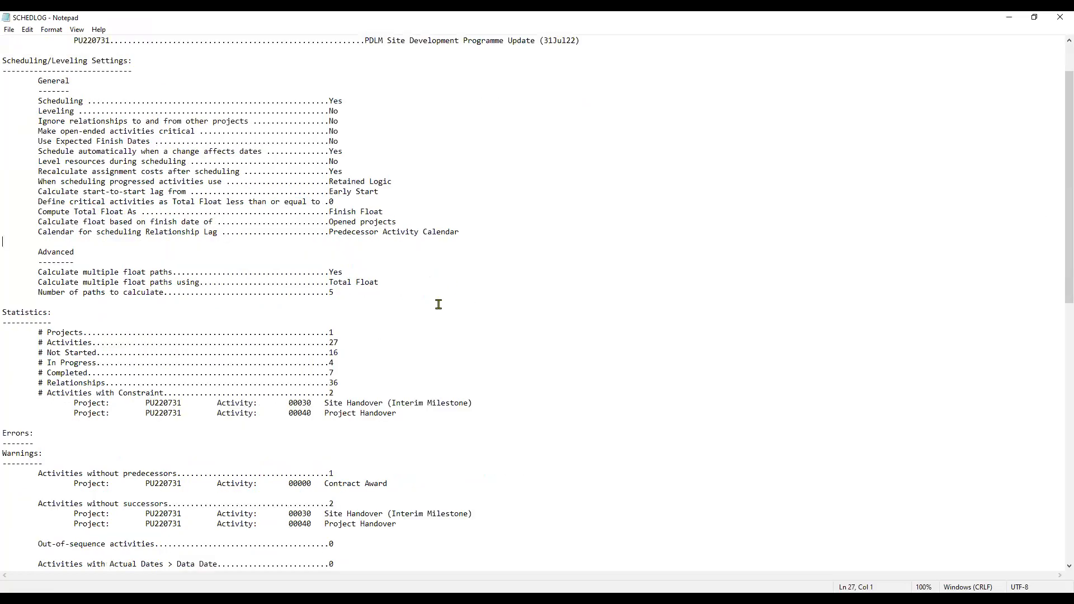
scroll(417, 321, down, 3)
scroll(417, 321, down, 2)
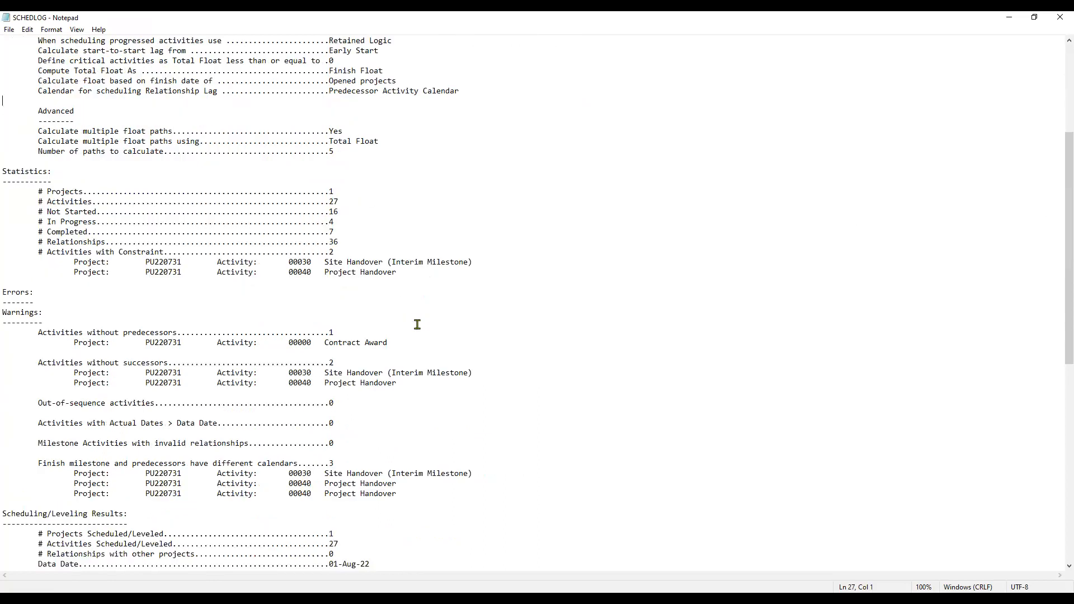
click(37, 403)
shift+click(363, 403)
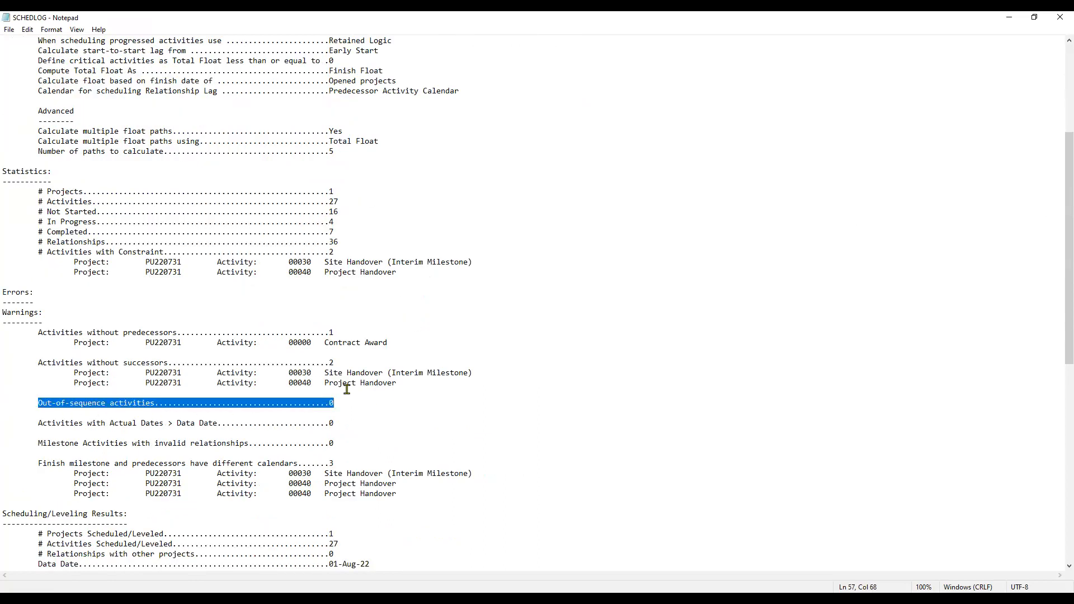
scroll(343, 386, down, 3)
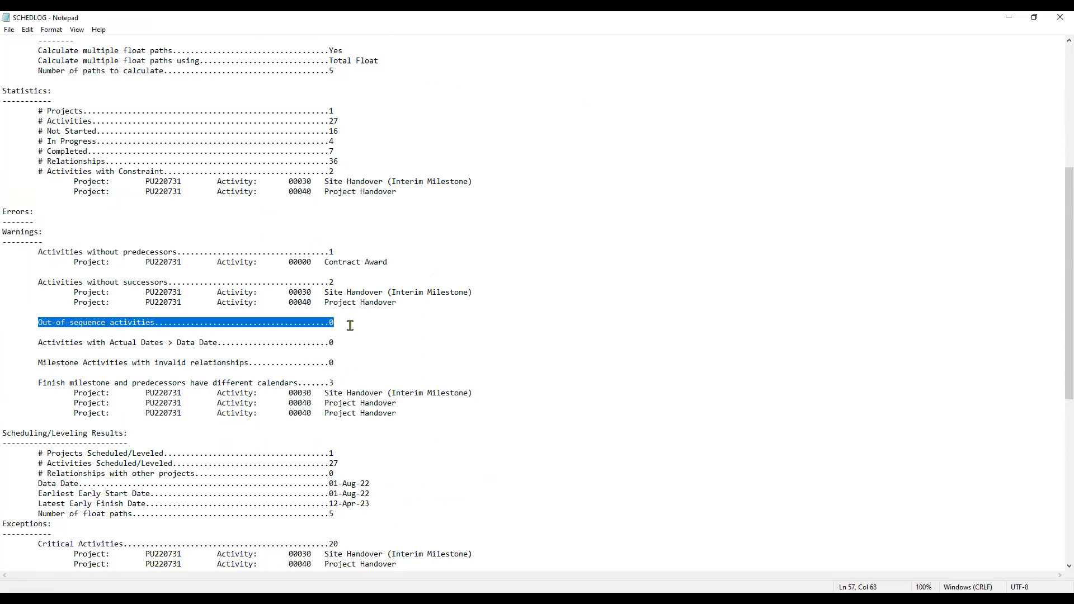
click(352, 326)
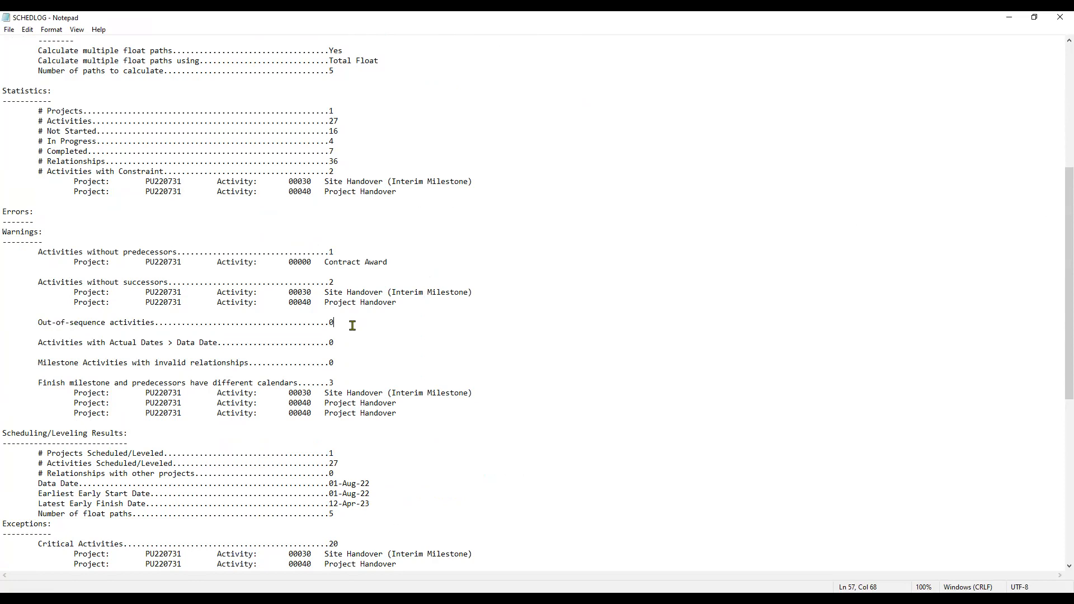
Step: Check the log's warnings on missing predecessors, missing successors and differing milestone calendars, plus the scheduling results
click(396, 263)
click(483, 292)
click(434, 304)
scroll(436, 305, down, 3)
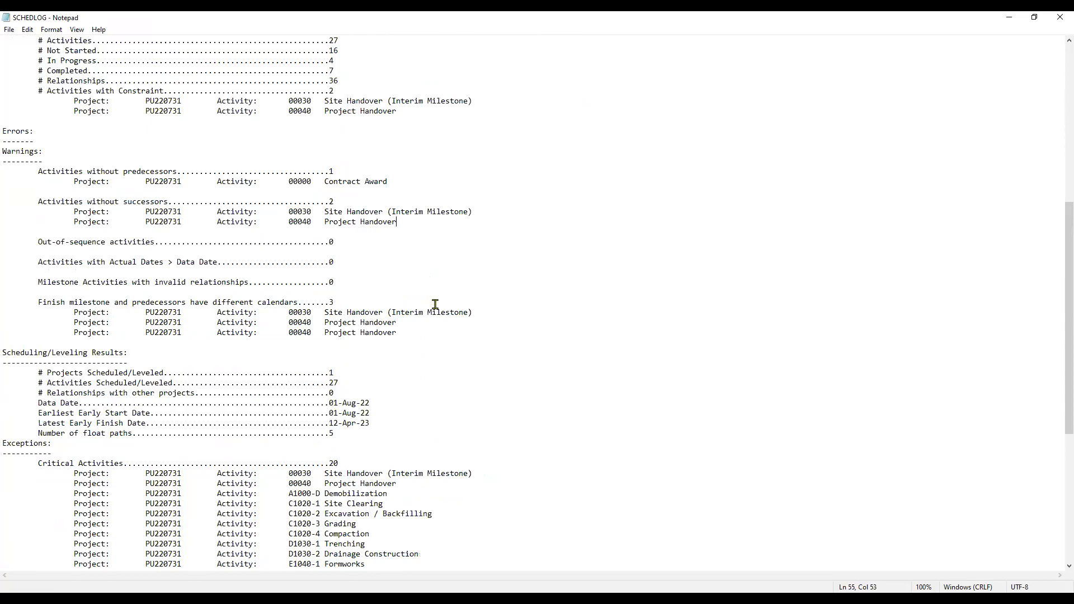
click(409, 324)
scroll(407, 322, down, 4)
scroll(389, 269, down, 1)
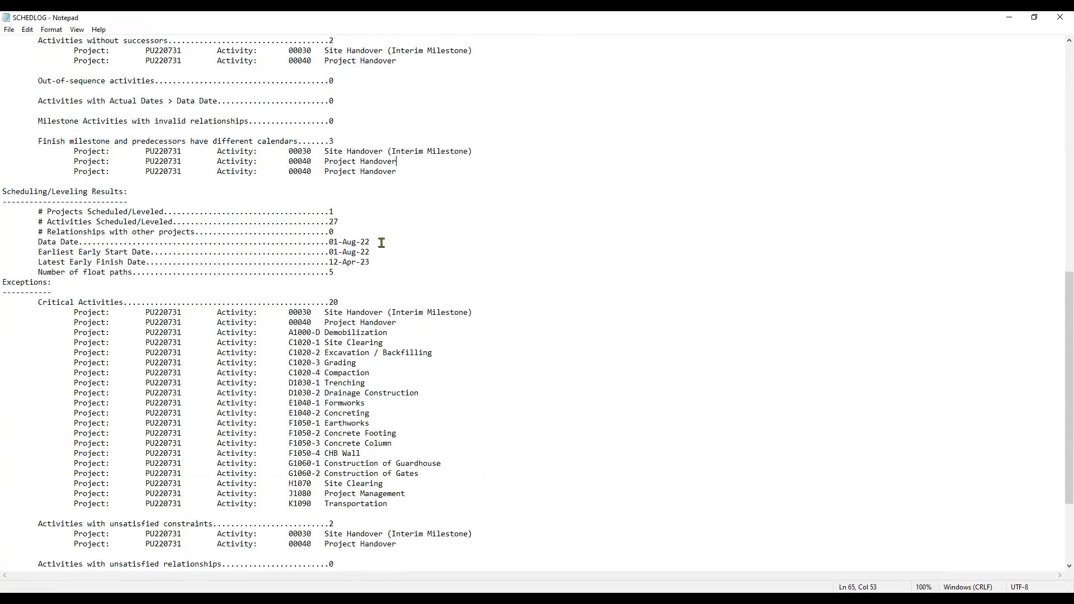
click(384, 271)
scroll(422, 276, down, 2)
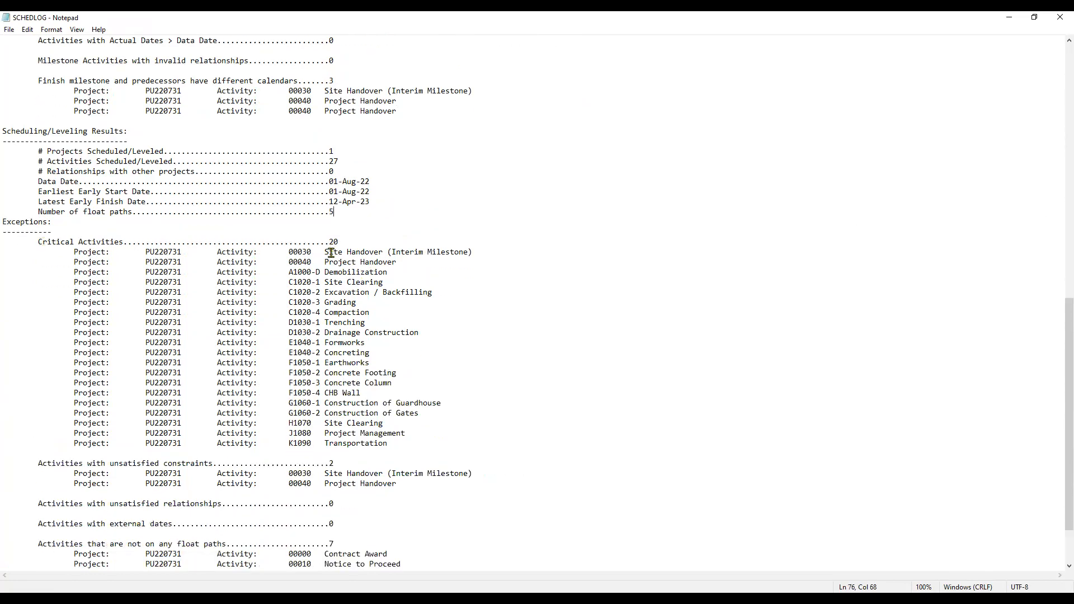
Step: Examine the log's exceptions: critical activities, unsatisfied constraints and relationships, external dates, and activities not on any float path
drag(323, 253, 404, 445)
scroll(419, 375, down, 3)
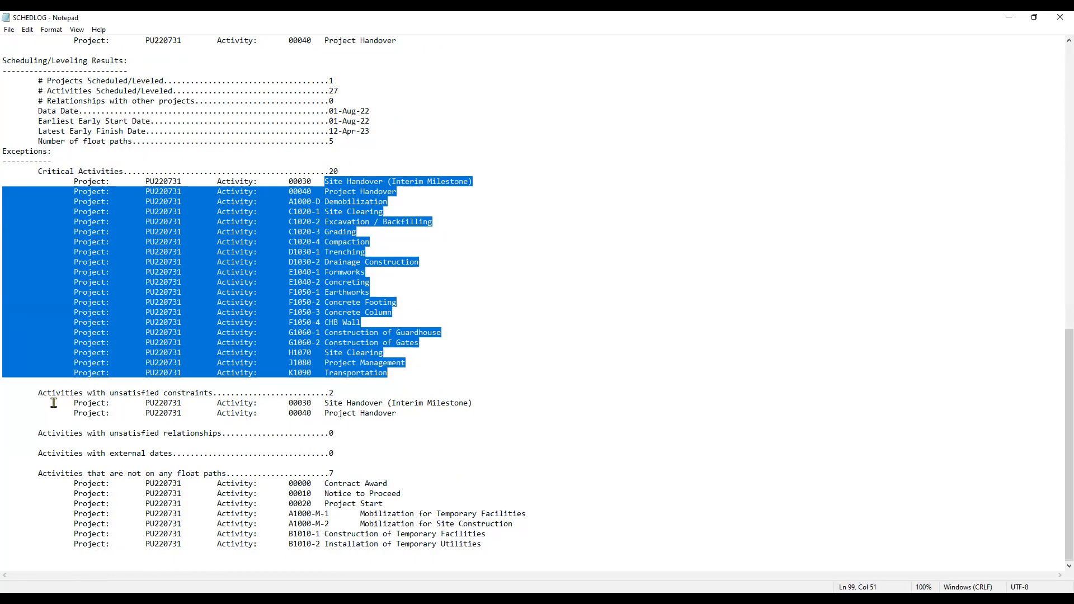
click(359, 394)
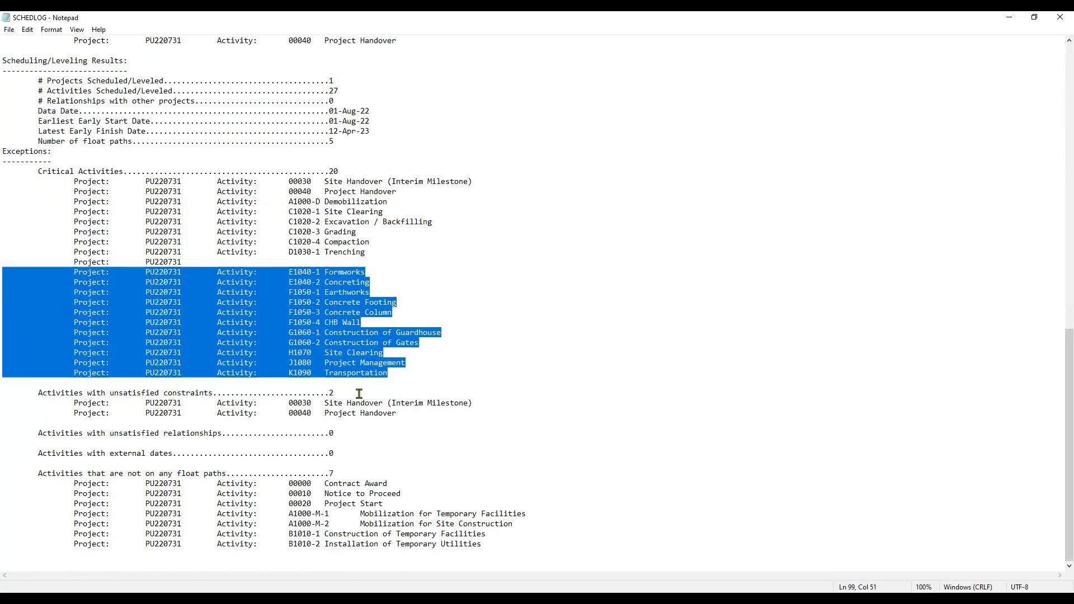
click(38, 392)
drag(38, 392, 343, 392)
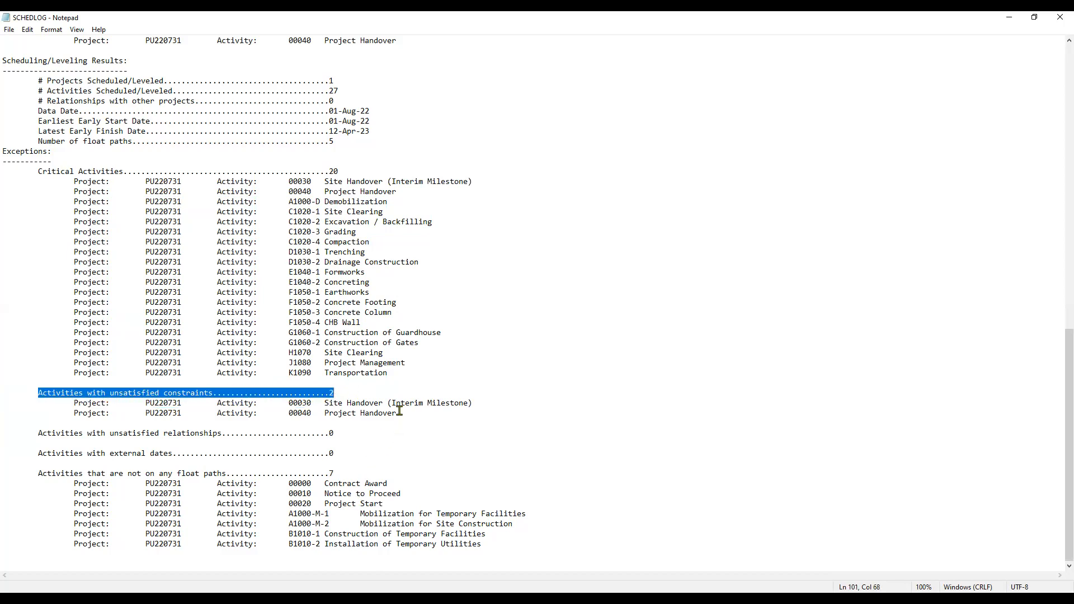
click(358, 432)
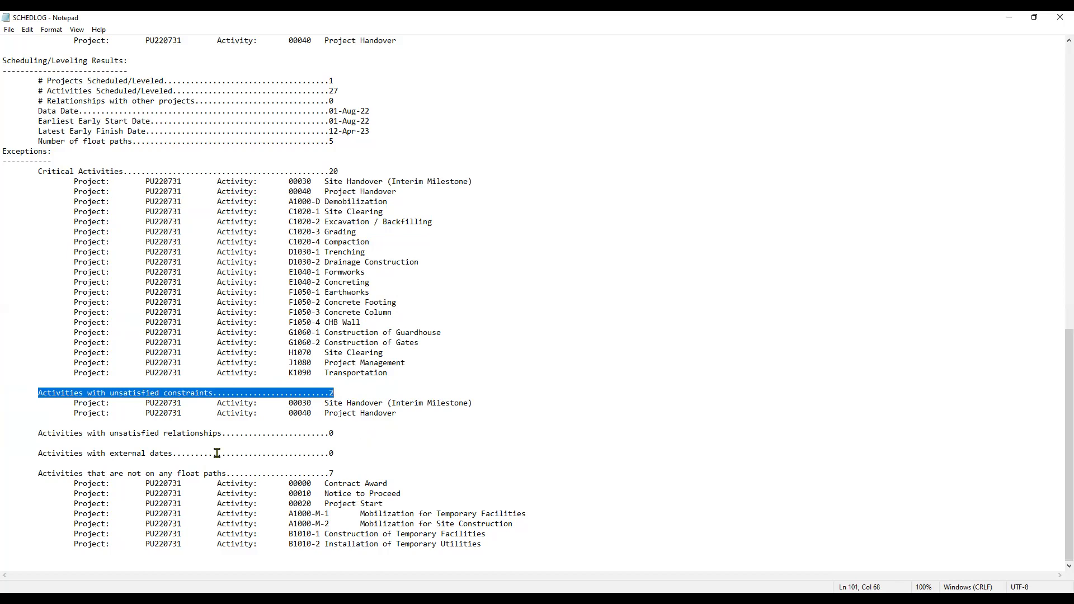
click(347, 455)
click(346, 474)
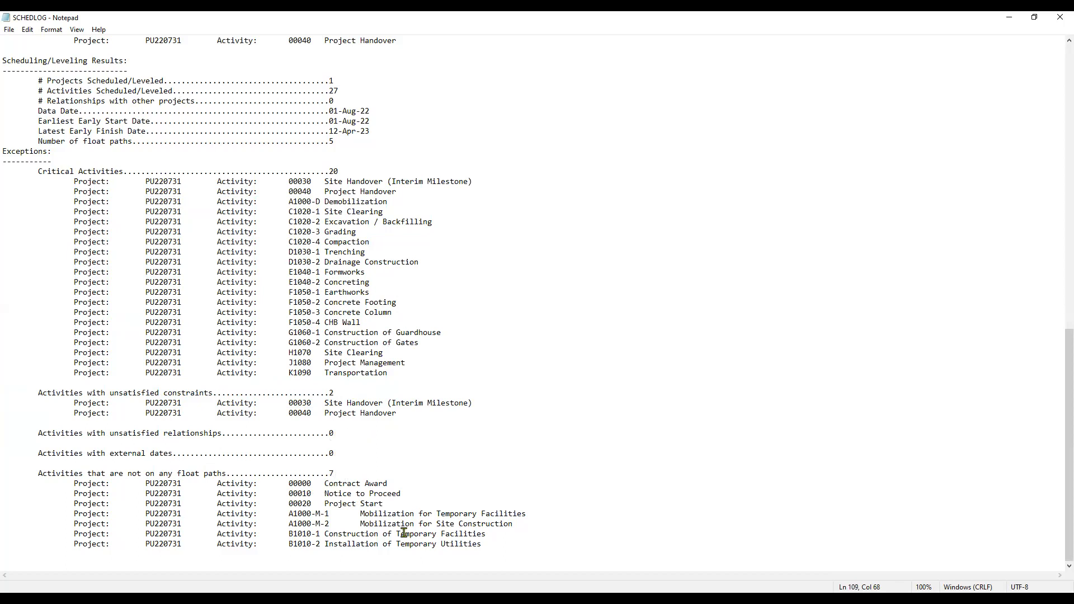
drag(325, 484, 504, 544)
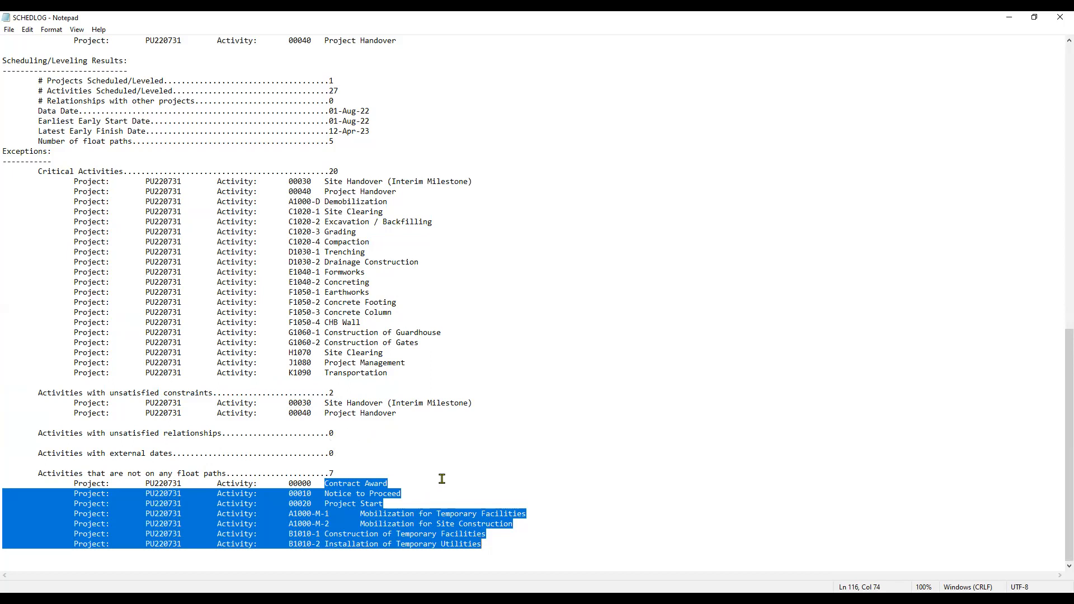
scroll(546, 341, up, 13)
scroll(546, 340, up, 8)
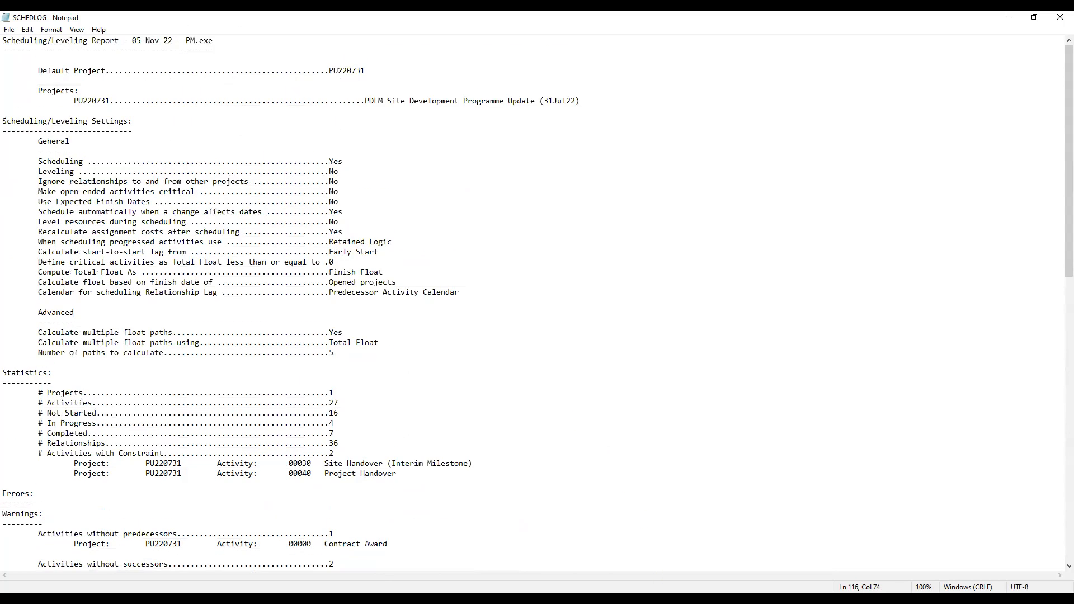
Step: Return to Primavera P6, dismiss the Schedule dialog and enlarge the activity table and Gantt chart area
key(alt+Tab)
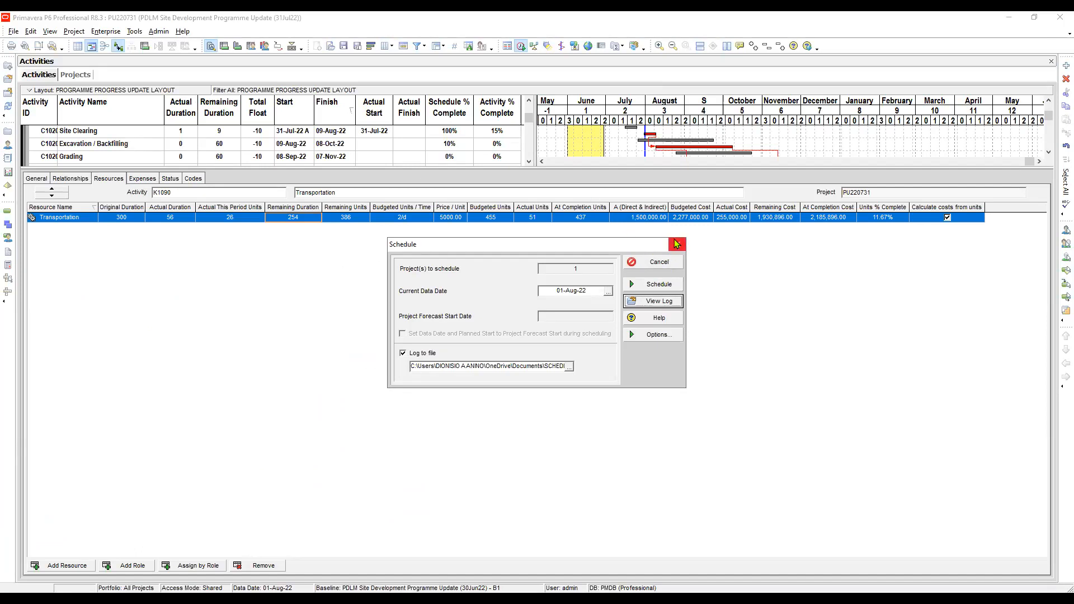
click(678, 246)
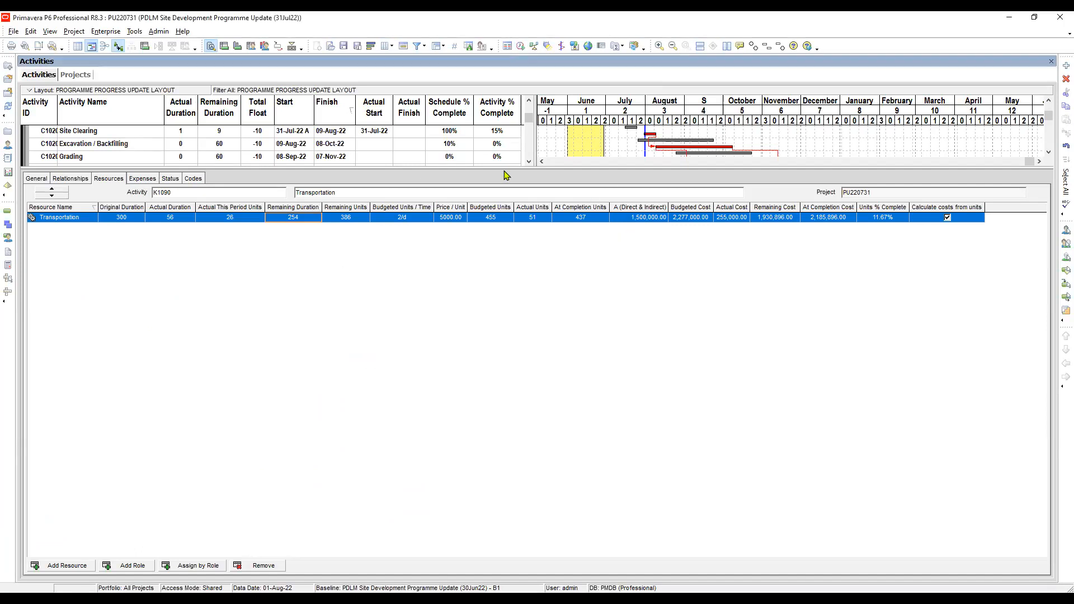
drag(504, 167, 511, 373)
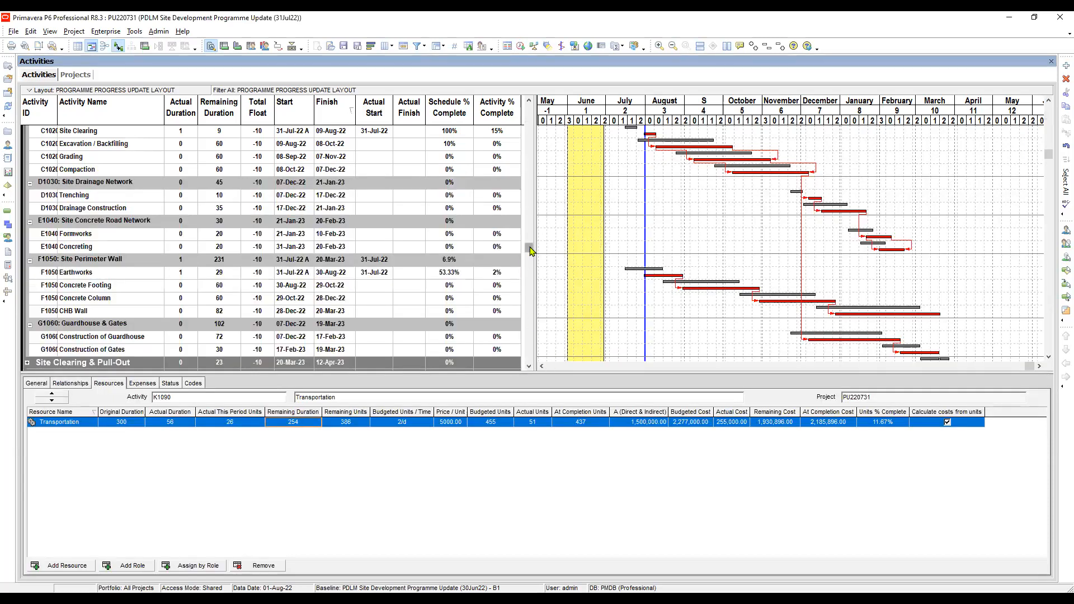
Step: Show the resource assignments of the Site Clearing activity under C1020: Site Clearing & Earthworks
drag(529, 248, 529, 104)
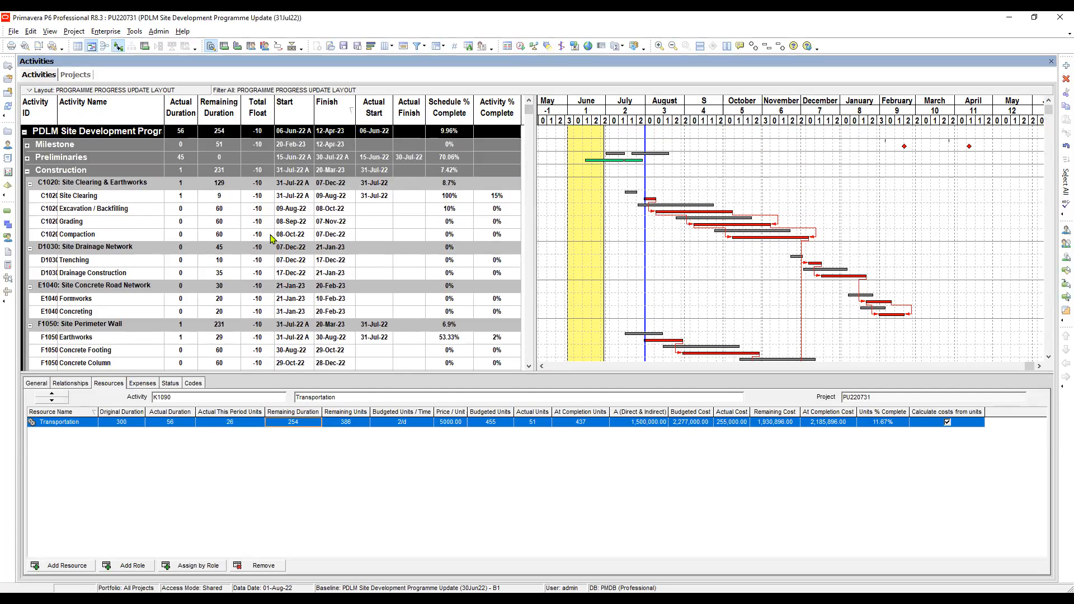
click(259, 199)
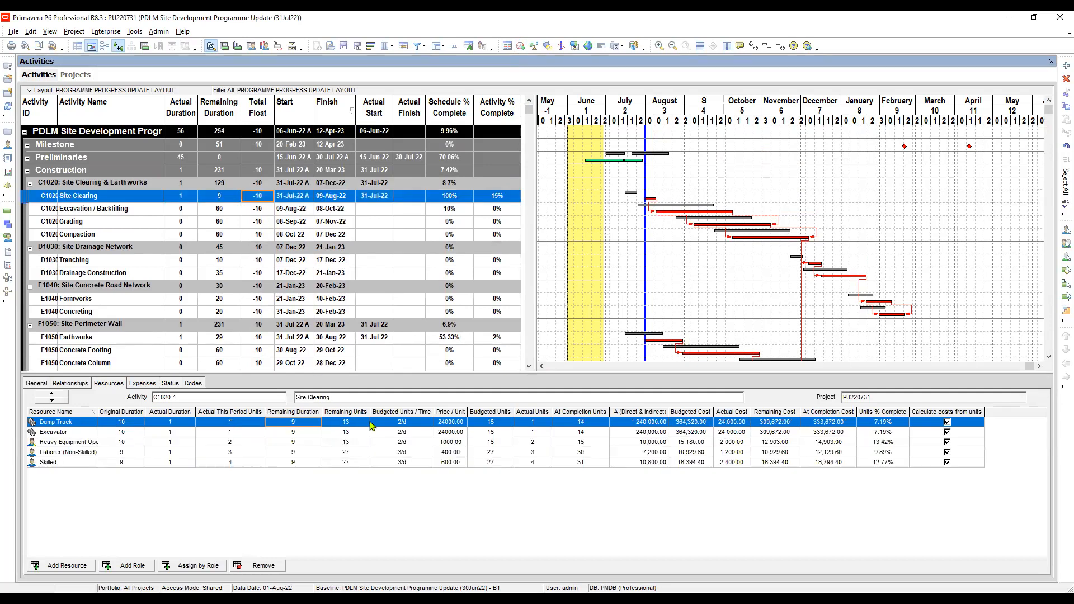
Step: Enlarge the activity table and compare the resource assignments of Site Clearing and Excavation / Backfilling under C1020: Site Clearing & Earthworks
drag(413, 373, 414, 400)
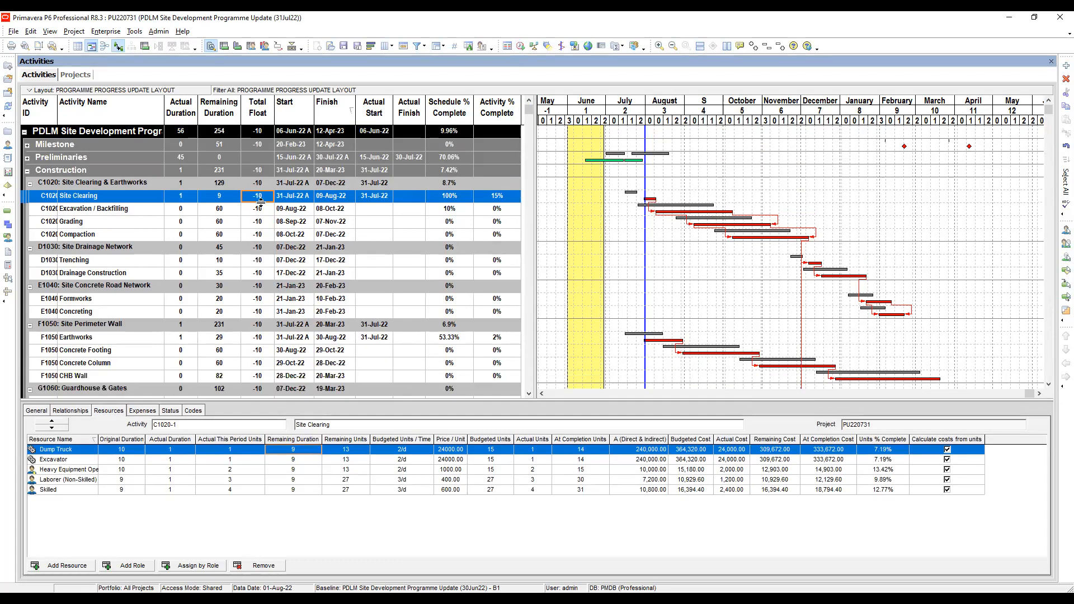
key(Down)
key(Up)
key(Down)
key(Up)
click(261, 213)
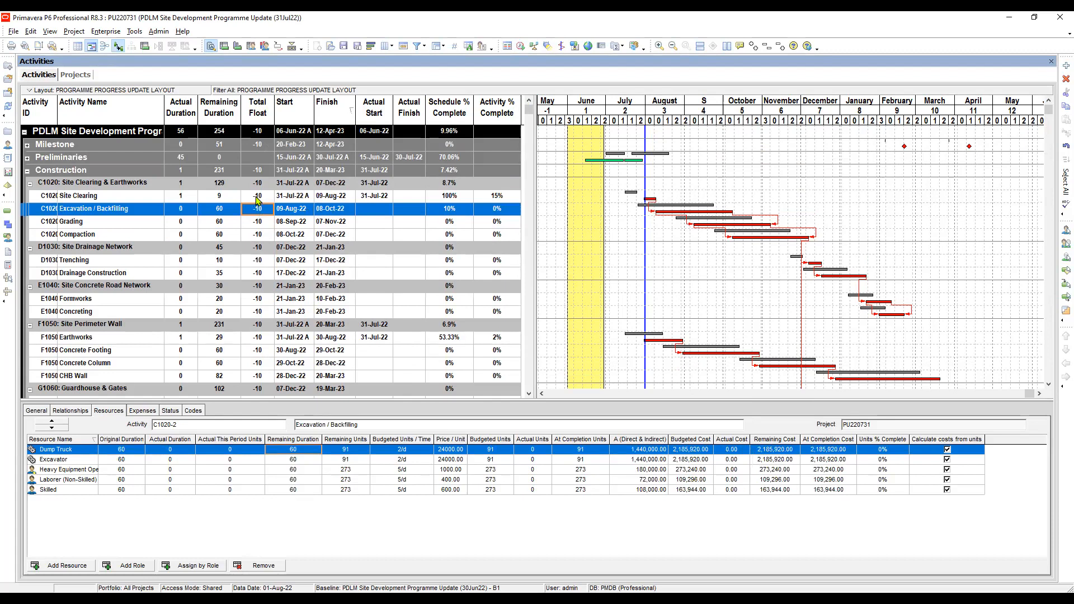
click(258, 200)
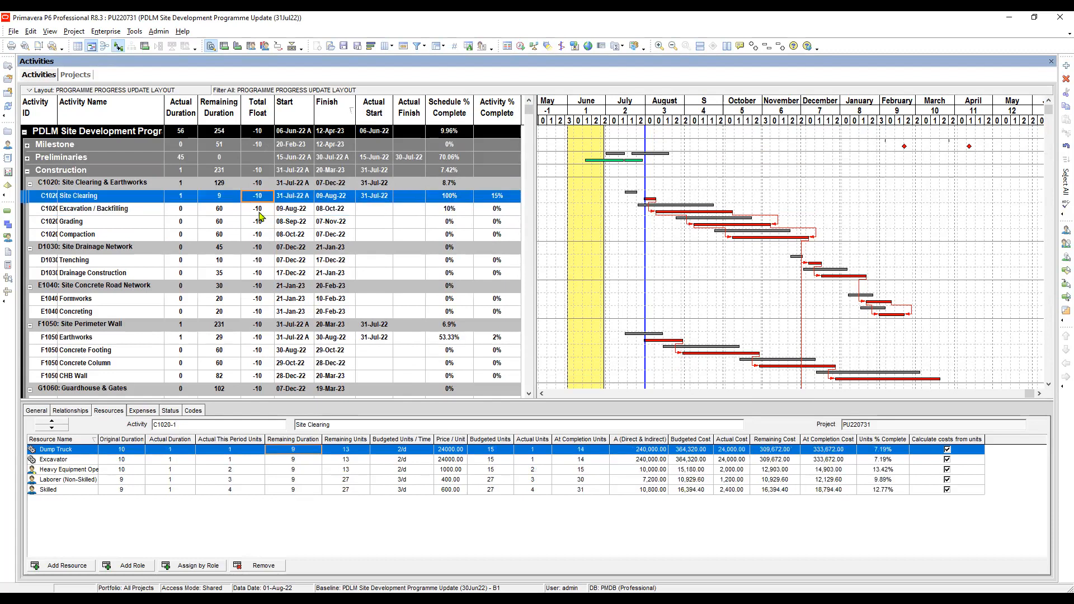
click(260, 213)
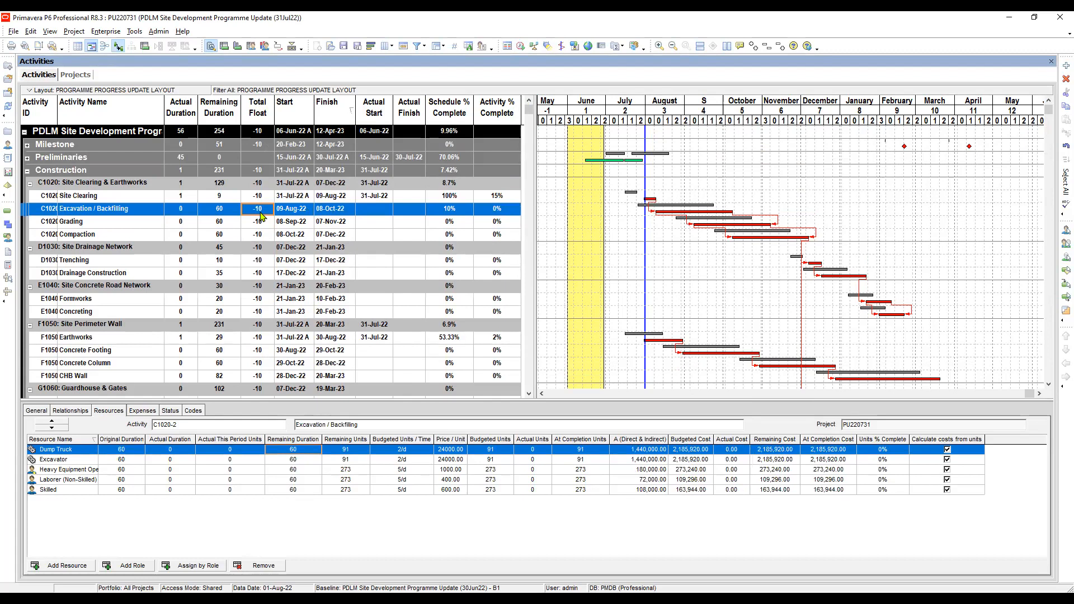
click(259, 201)
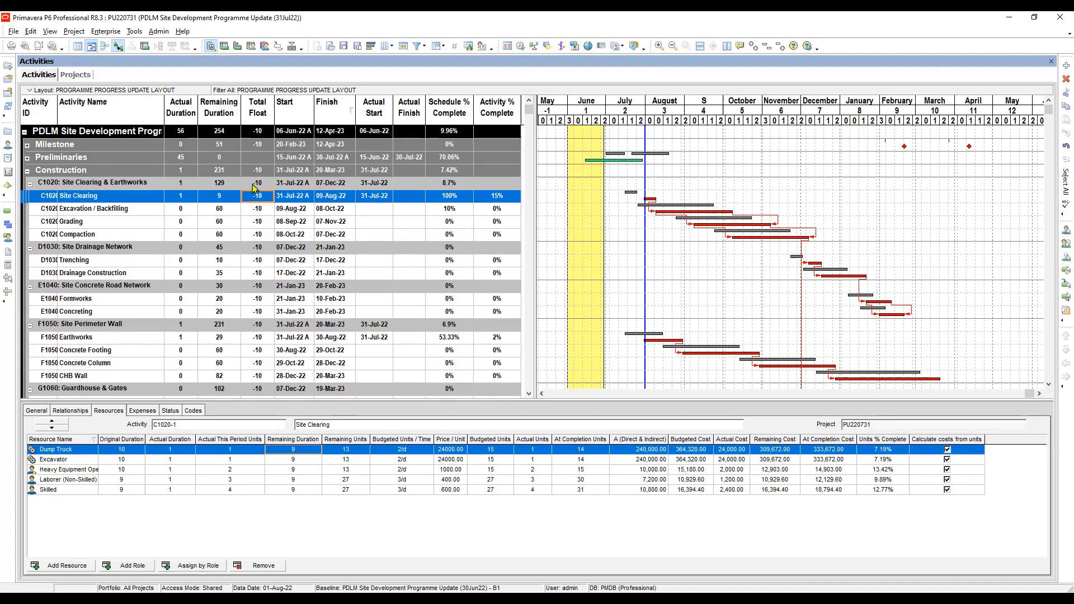
click(259, 213)
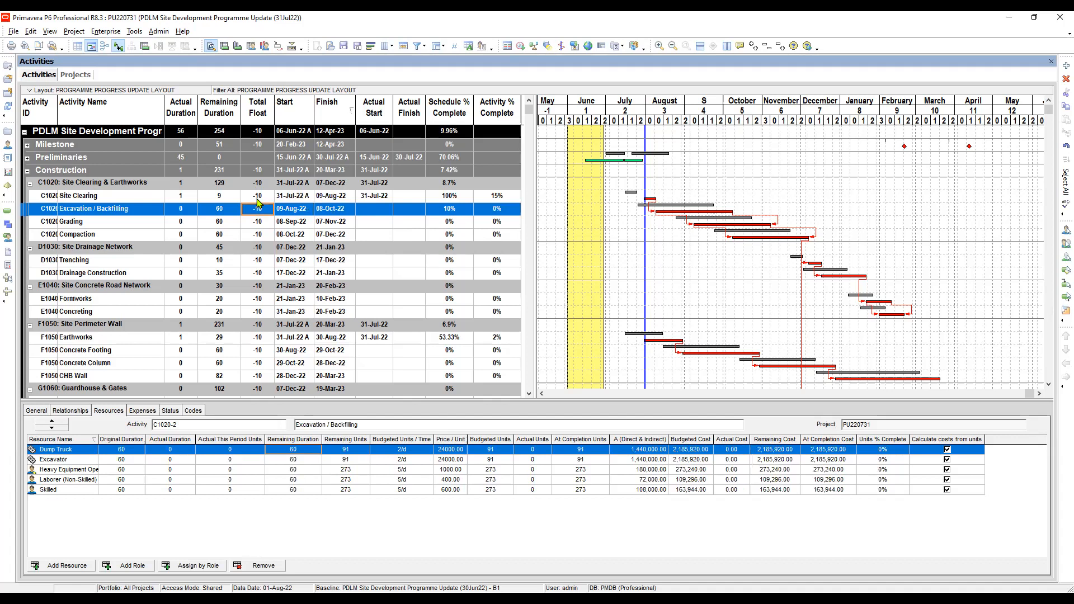
click(259, 202)
click(259, 206)
click(259, 198)
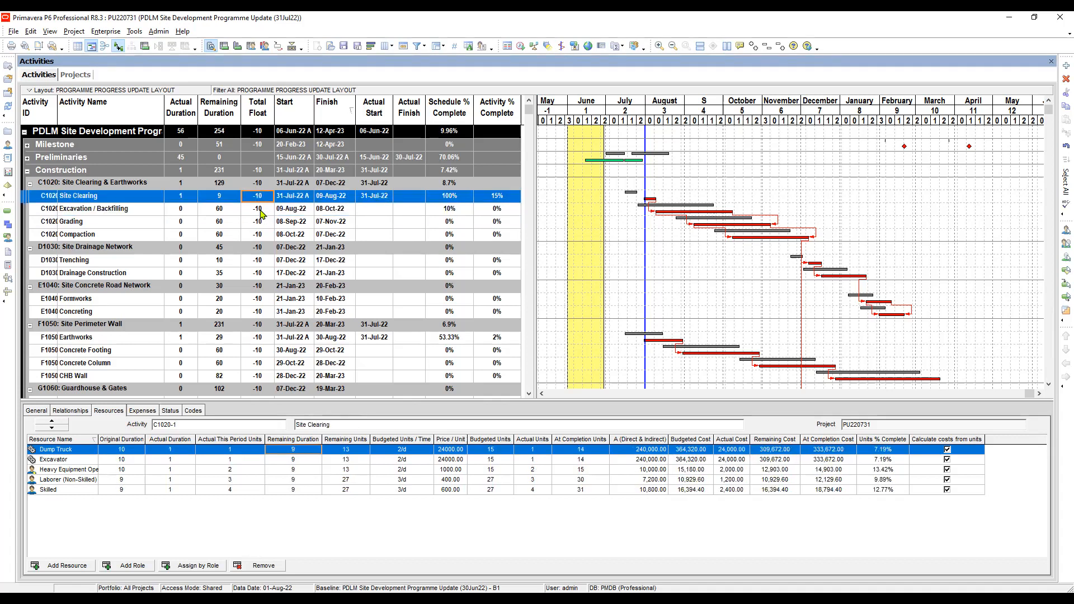
click(261, 213)
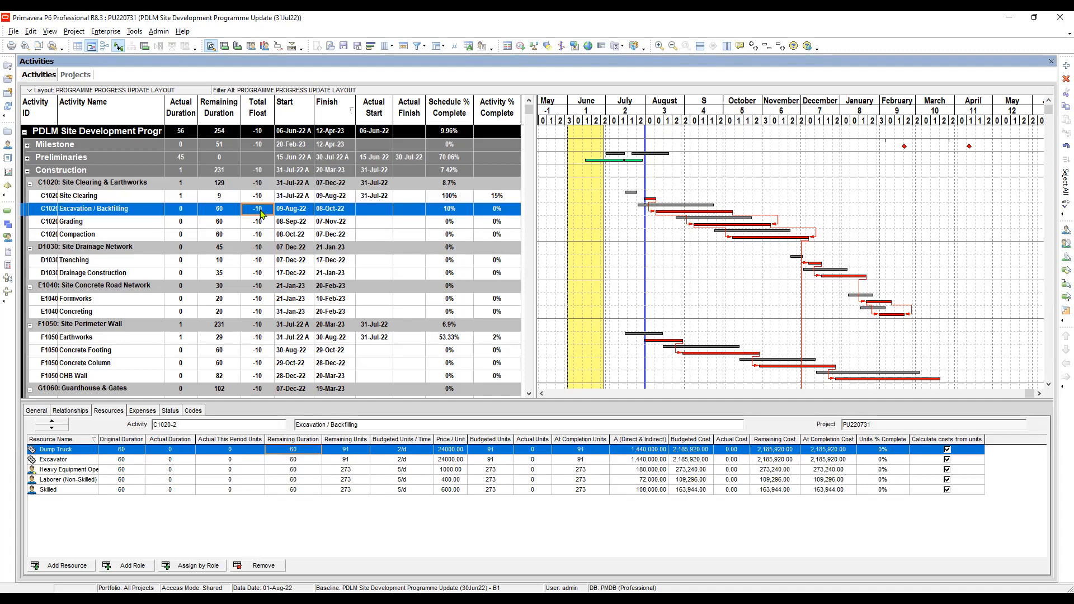
click(261, 201)
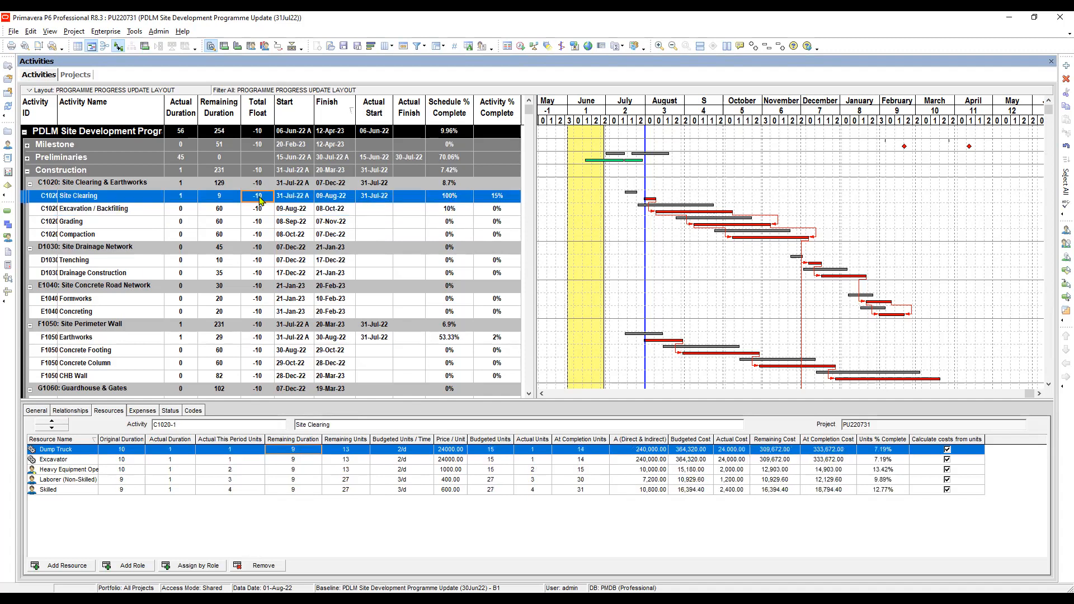
click(259, 208)
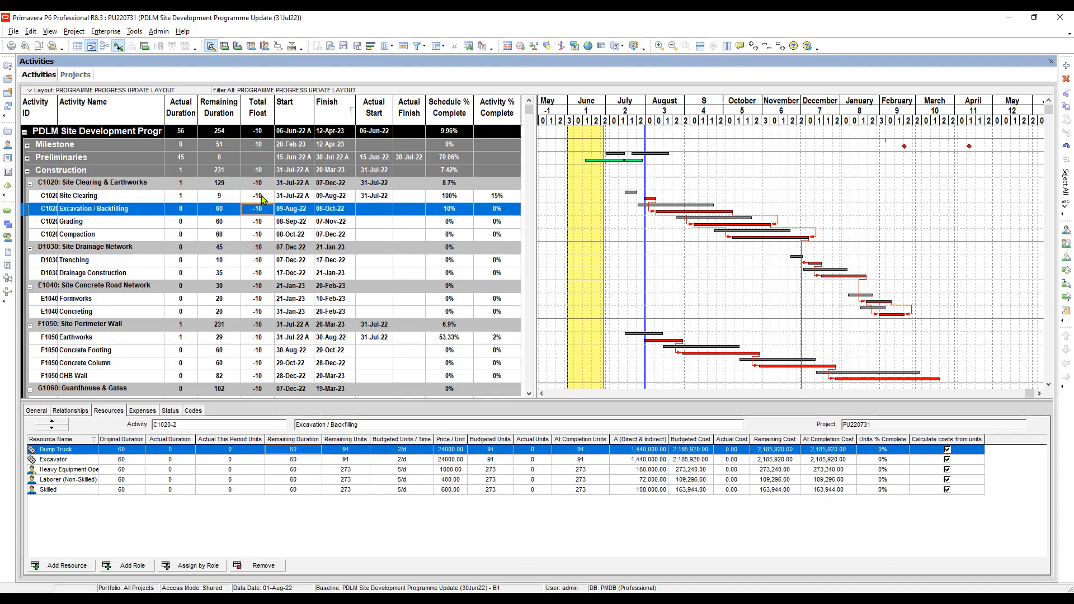
click(263, 199)
click(263, 212)
click(262, 202)
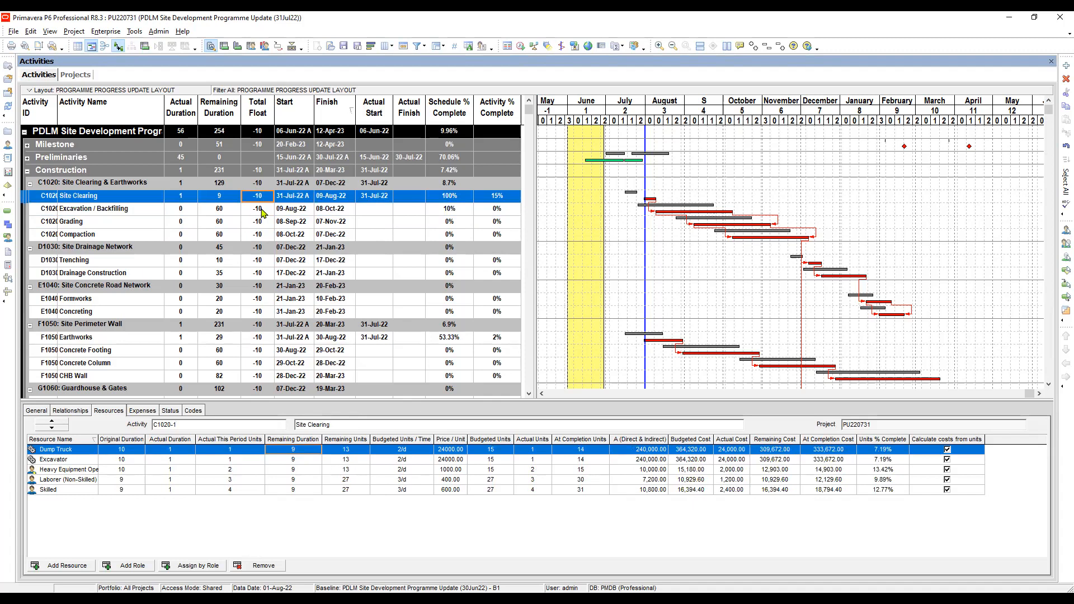
Step: Examine the resource assignments of the Excavation / Backfilling, Grading and Compaction activities under C1020: Site Clearing & Earthworks
click(261, 212)
click(261, 221)
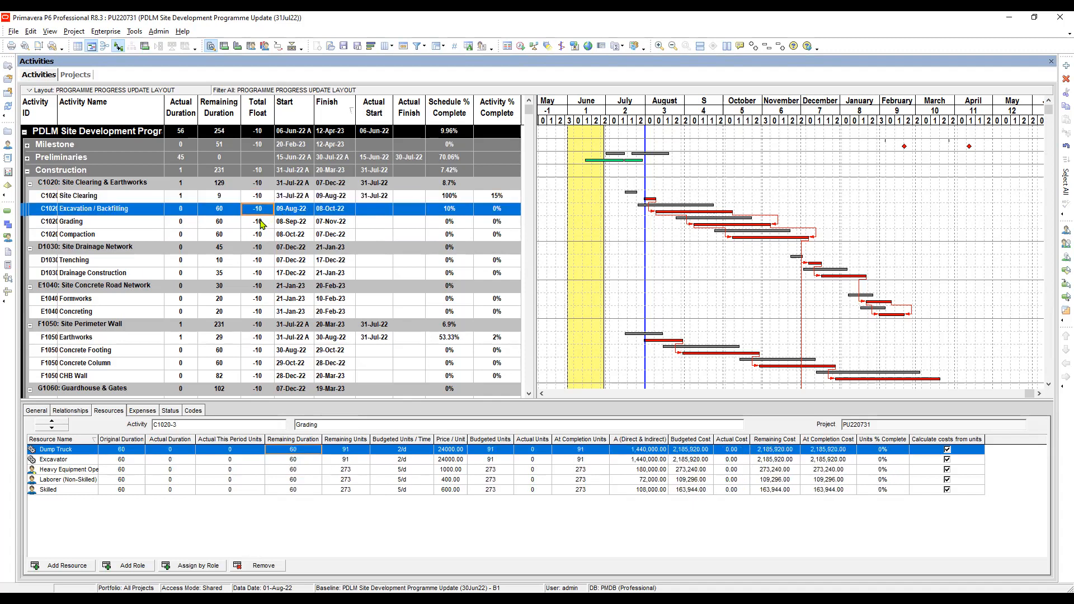
click(262, 235)
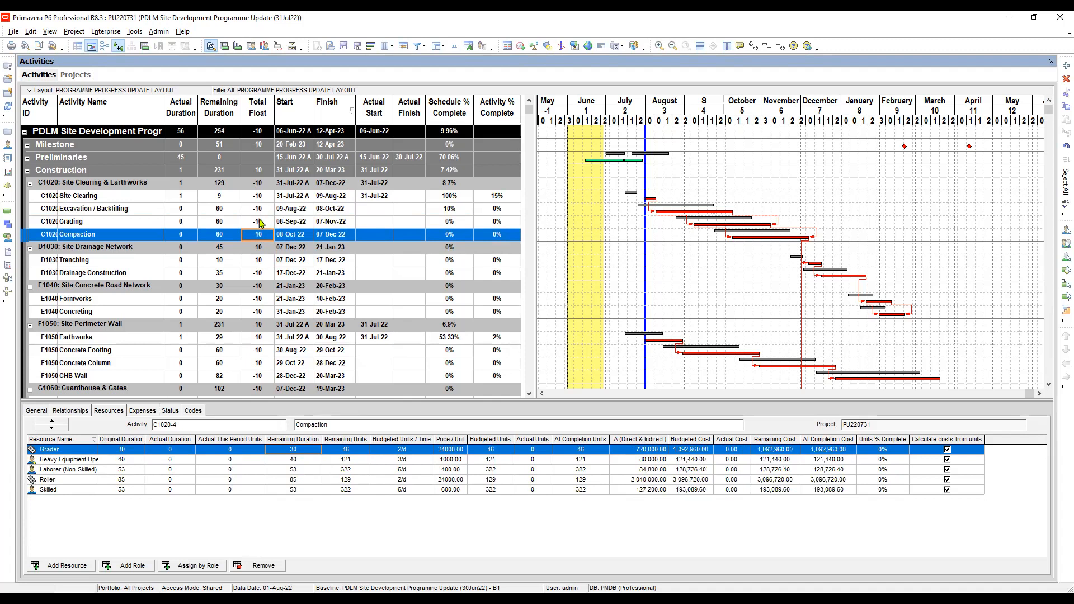
key(Up)
key(Up)
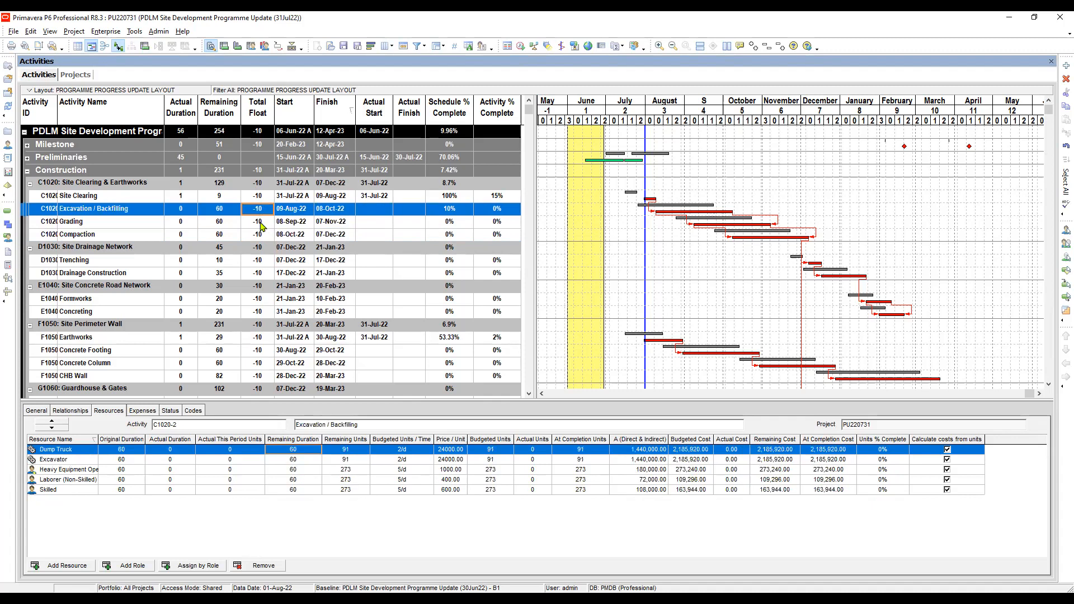
key(Down)
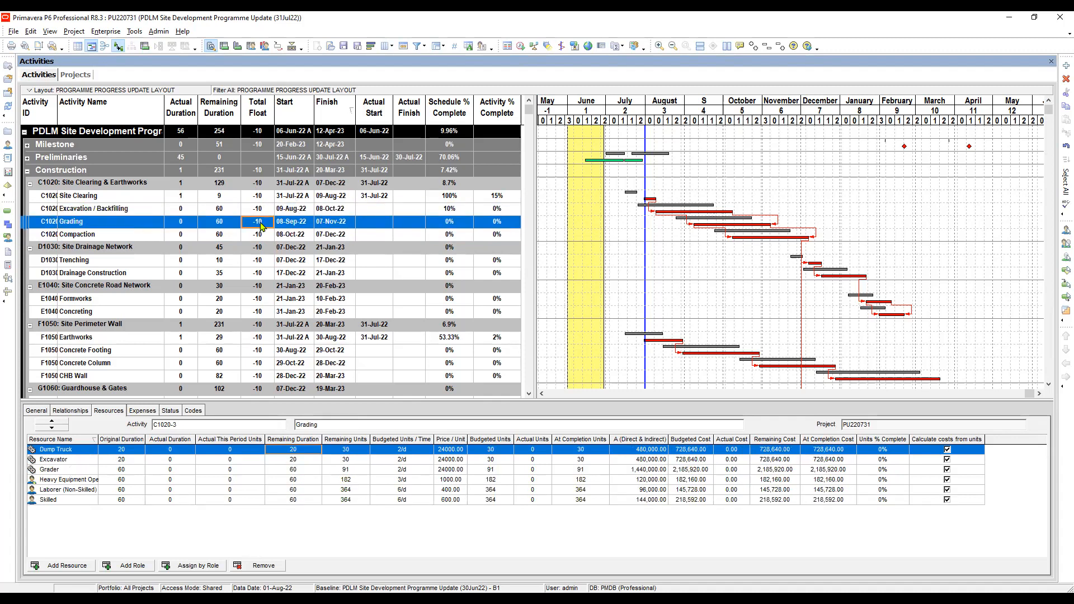
click(260, 236)
Step: Check the schedule percent complete and resource assignments from Grading and Compaction through Trenching and Drainage Construction under D1030: Site Drainage Network
scroll(260, 241, down, 1)
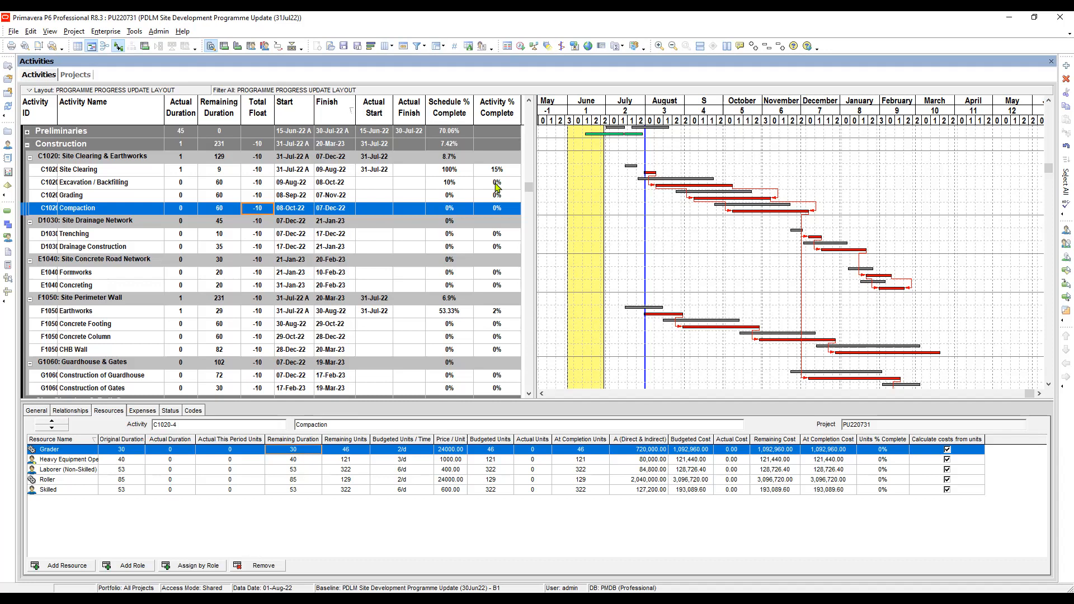
click(456, 196)
click(450, 208)
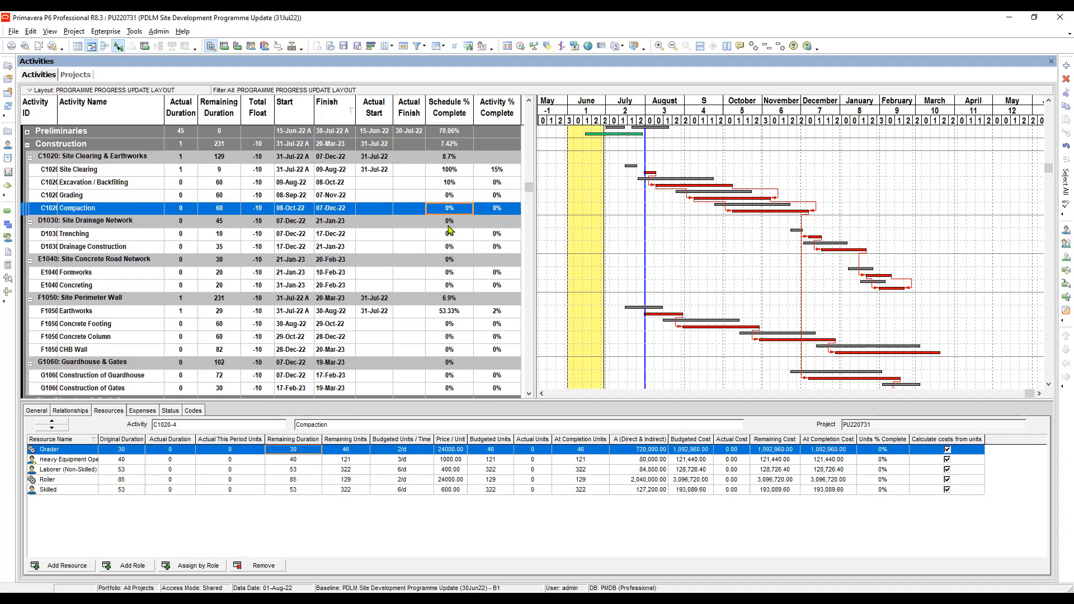
click(448, 236)
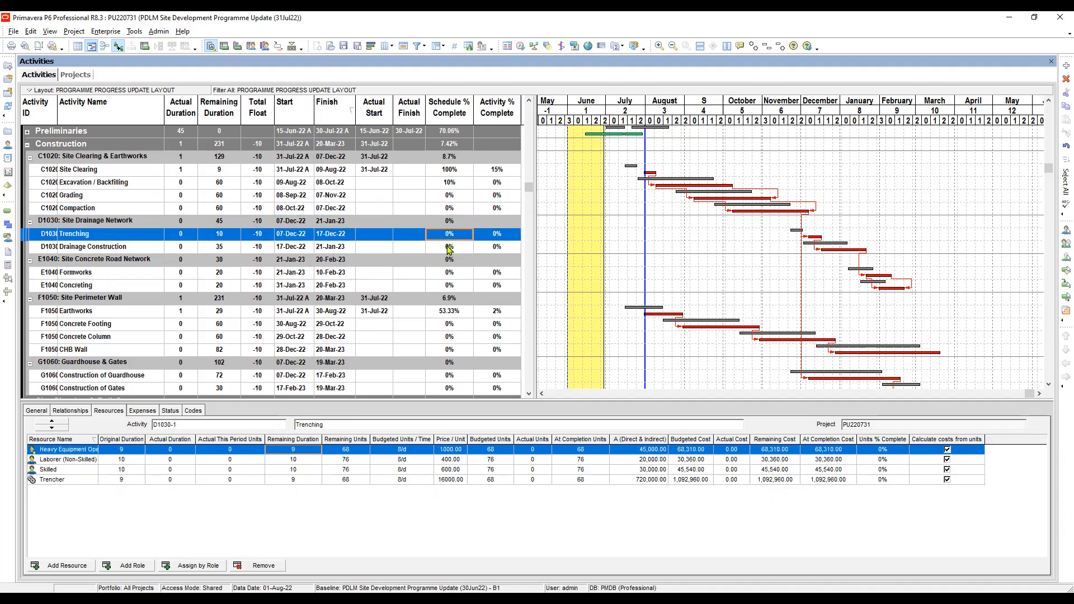
click(449, 248)
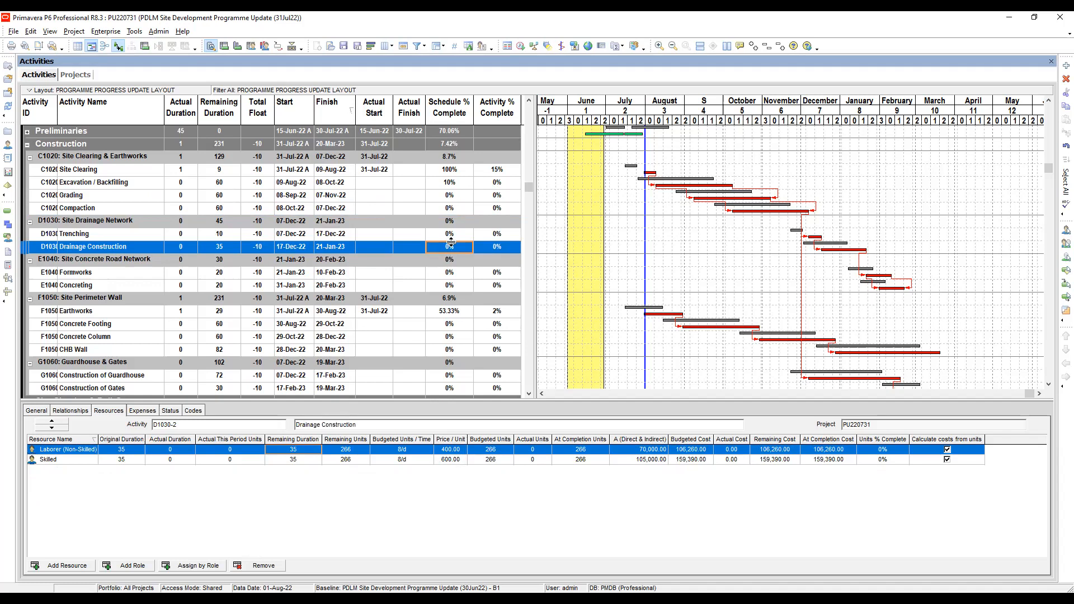
click(455, 234)
click(452, 249)
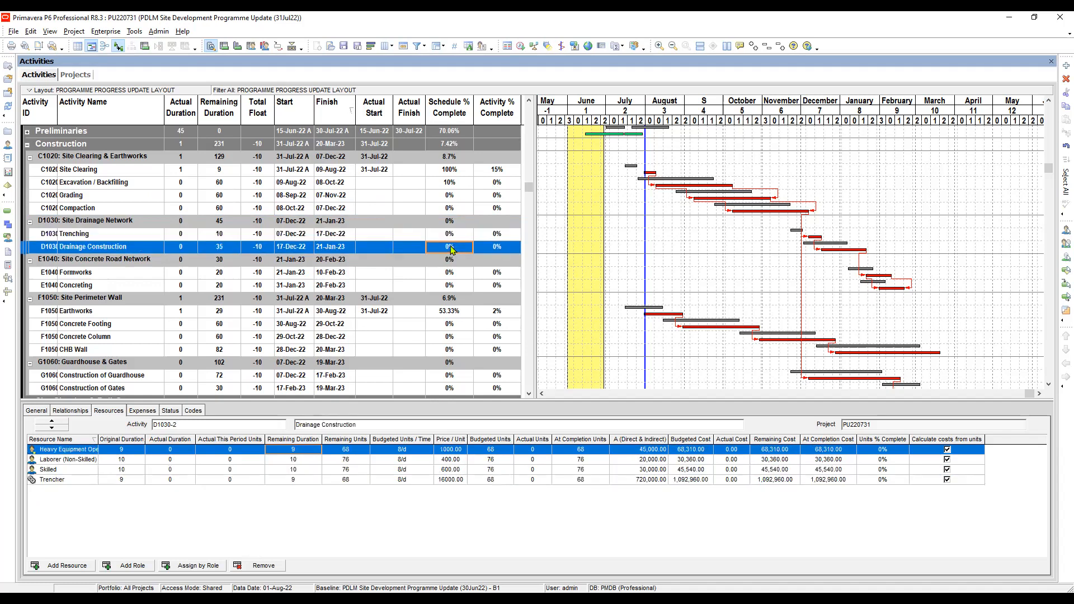
scroll(452, 250, down, 1)
scroll(452, 250, up, 2)
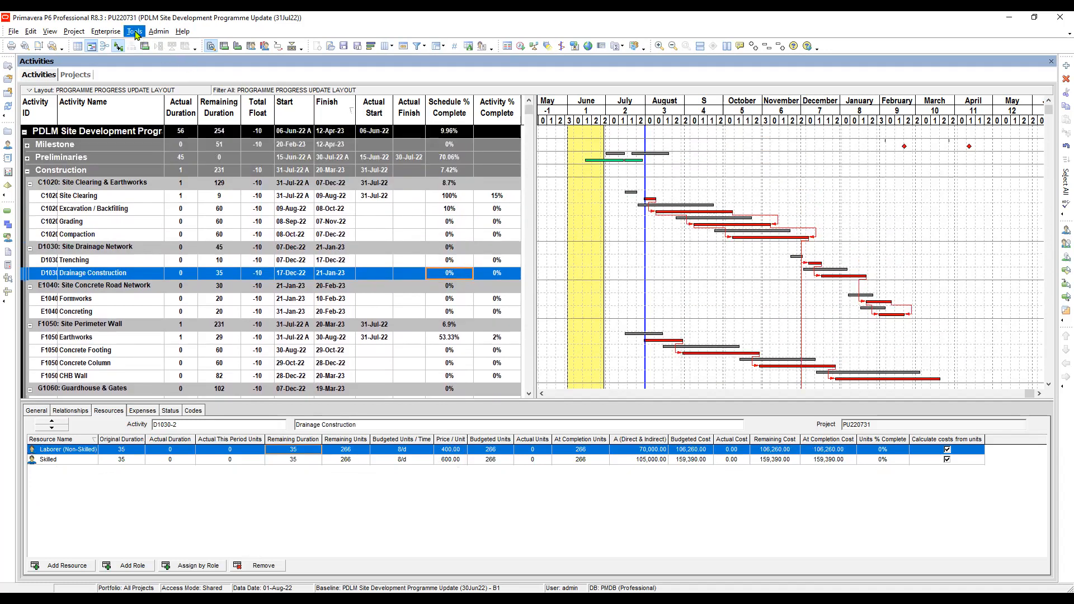
Step: Run the Store Period Performance command for the PDLM Site Development programme update
click(135, 33)
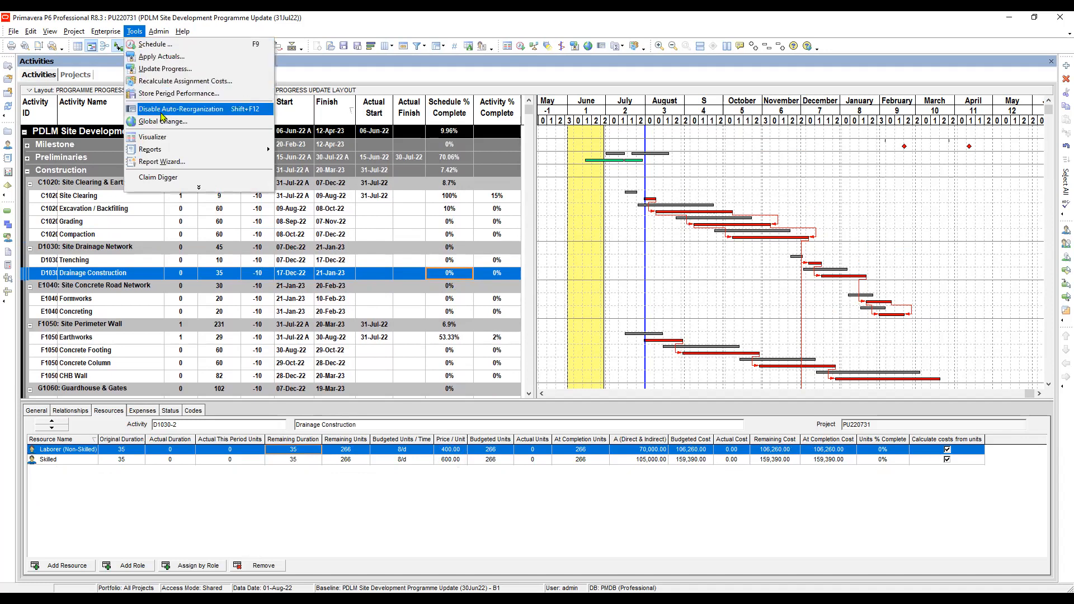
key(Escape)
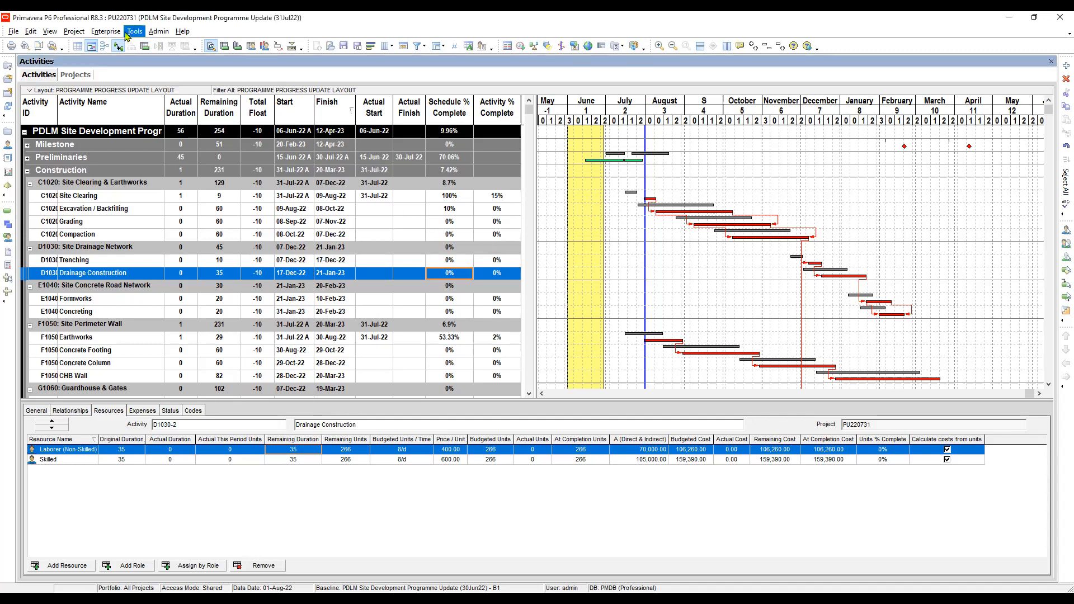
click(127, 33)
click(164, 95)
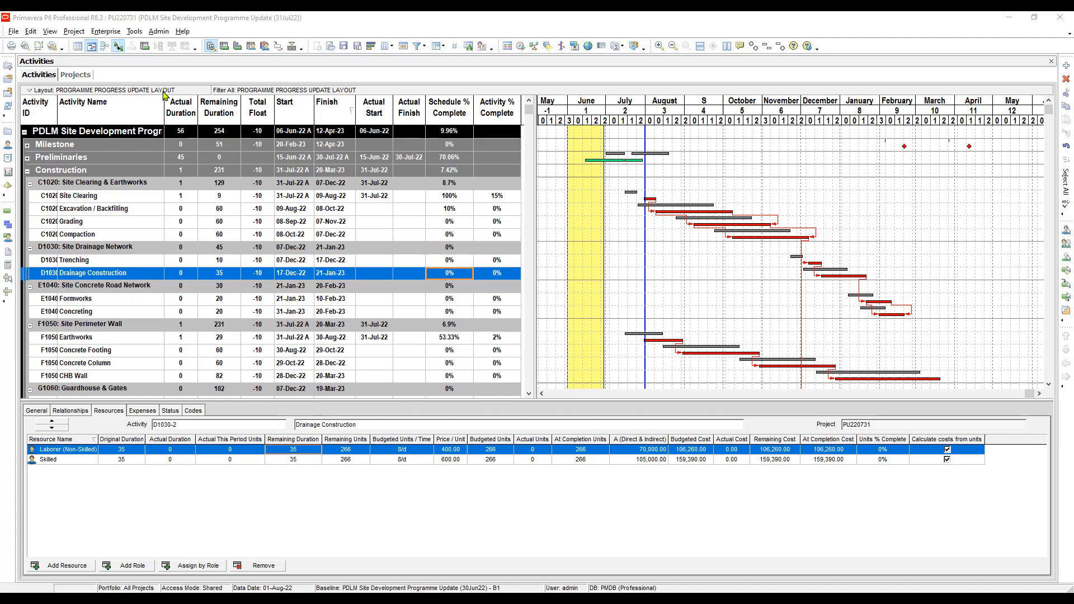
click(512, 337)
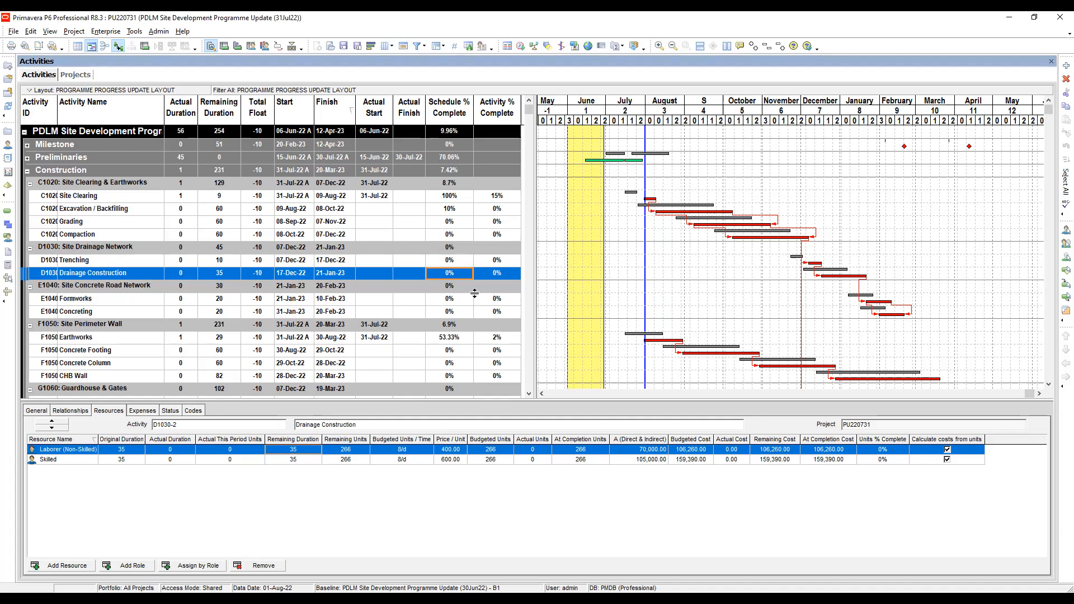
click(409, 262)
scroll(408, 263, down, 1)
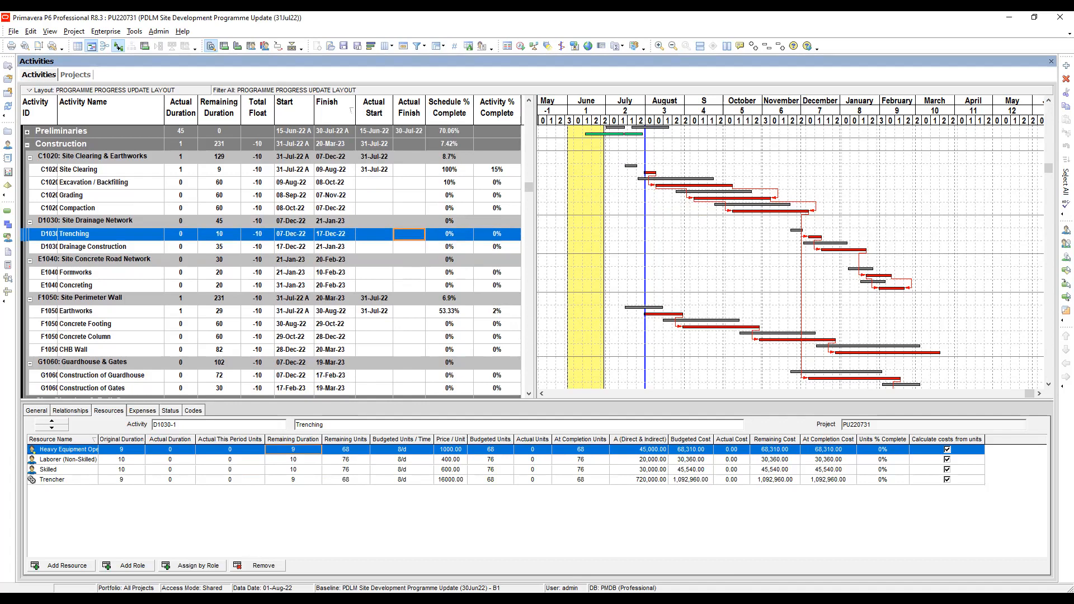
Step: Switch to the presentation slideshow and advance past the Site Resource Report slide
key(alt+Tab)
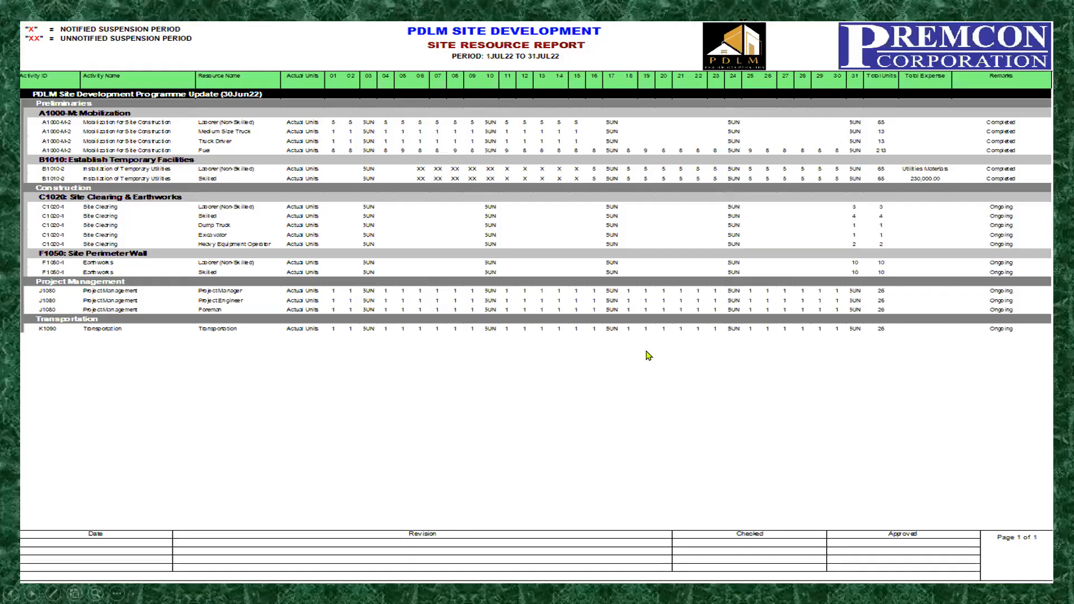
click(646, 356)
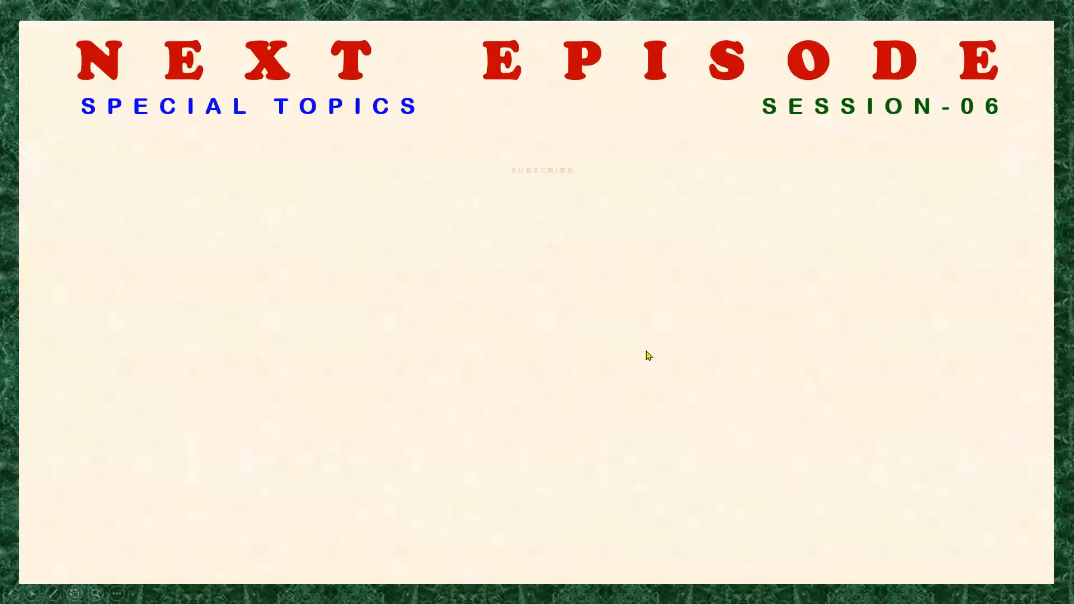